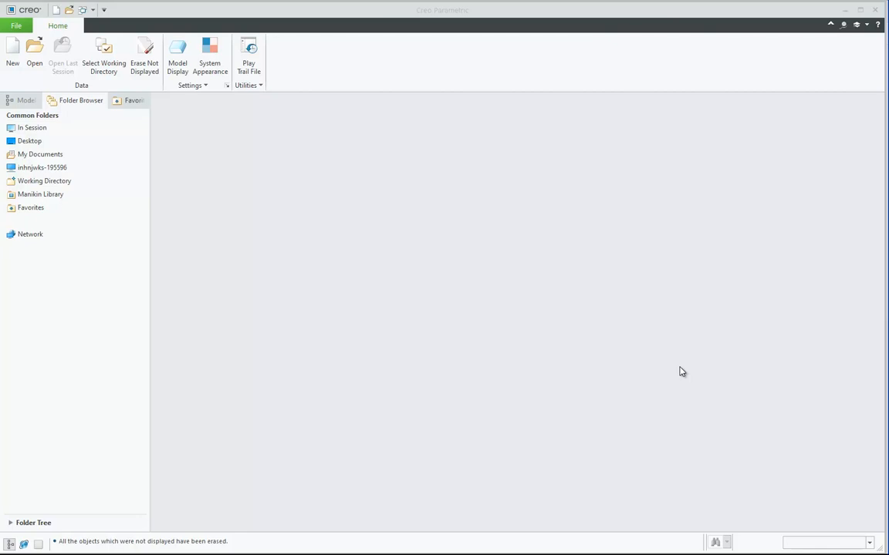
Show the contents of the current working directory in the folder browser
left_click(43, 182)
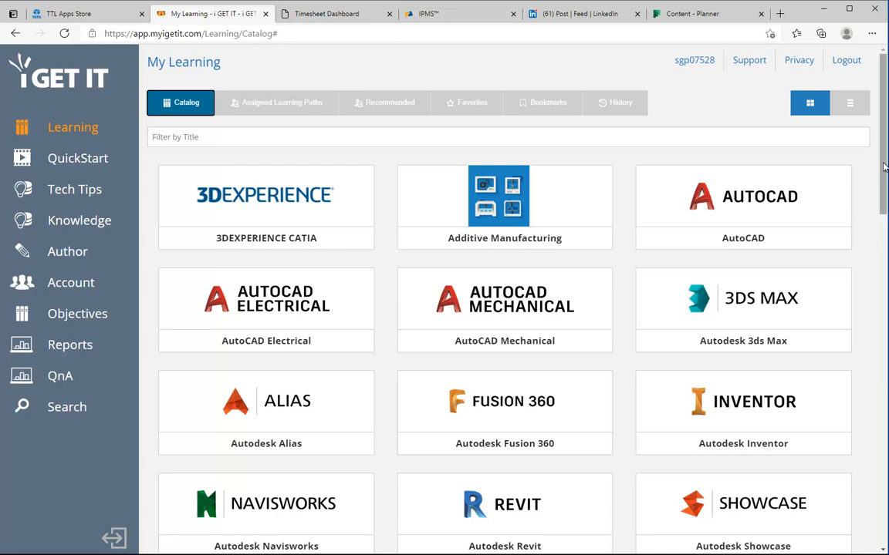
In the browser's iGET IT learning catalog, open the PTC Creo category and filter it to PTC Creo 4.0
left_click_drag(884, 166, 884, 423)
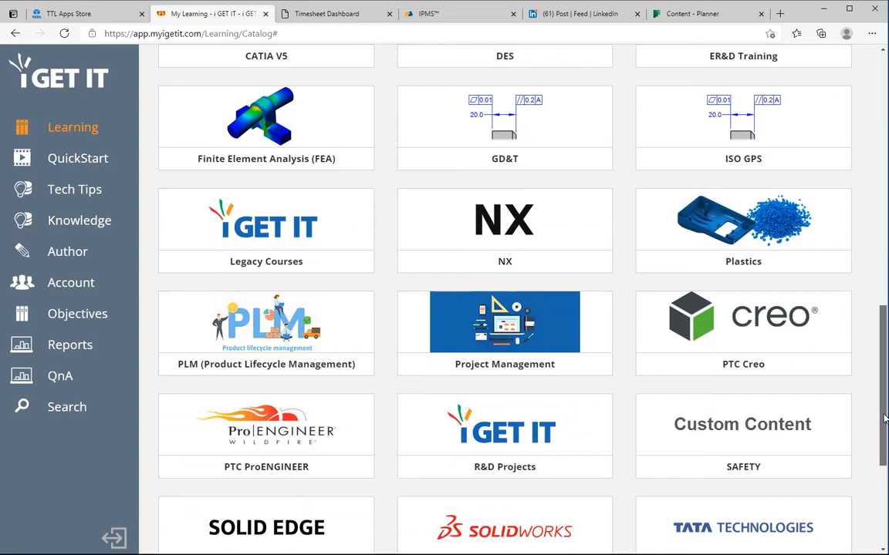
left_click(746, 330)
left_click(598, 247)
left_click(574, 299)
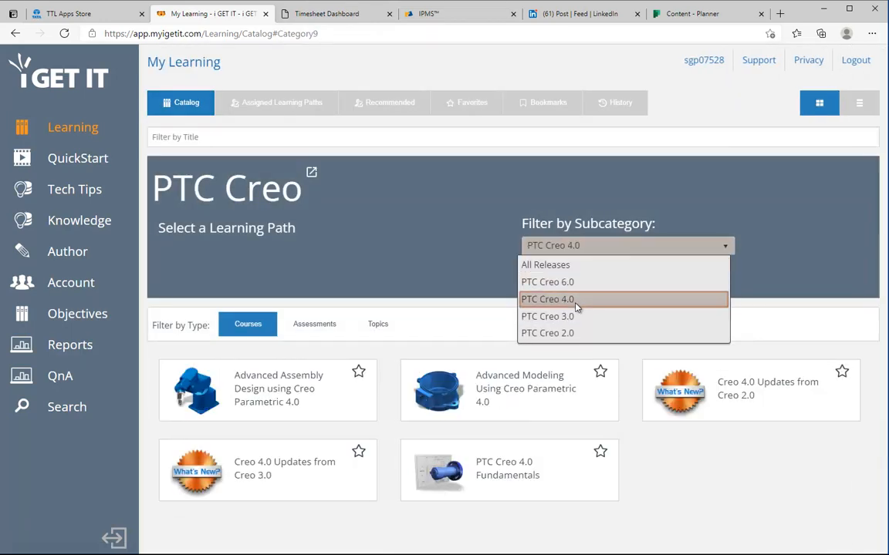
left_click(459, 264)
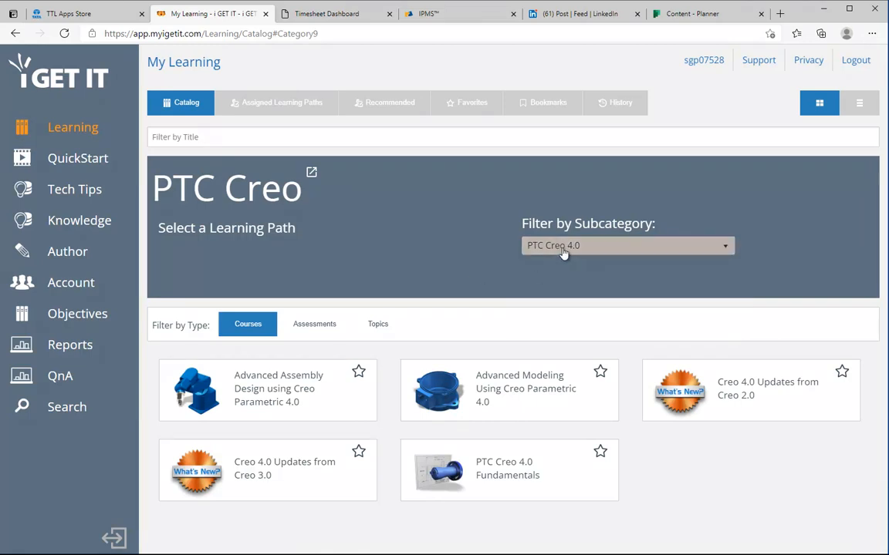
Open the course Advanced Assembly Design using Creo Parametric 4.0 and start it
left_click(301, 393)
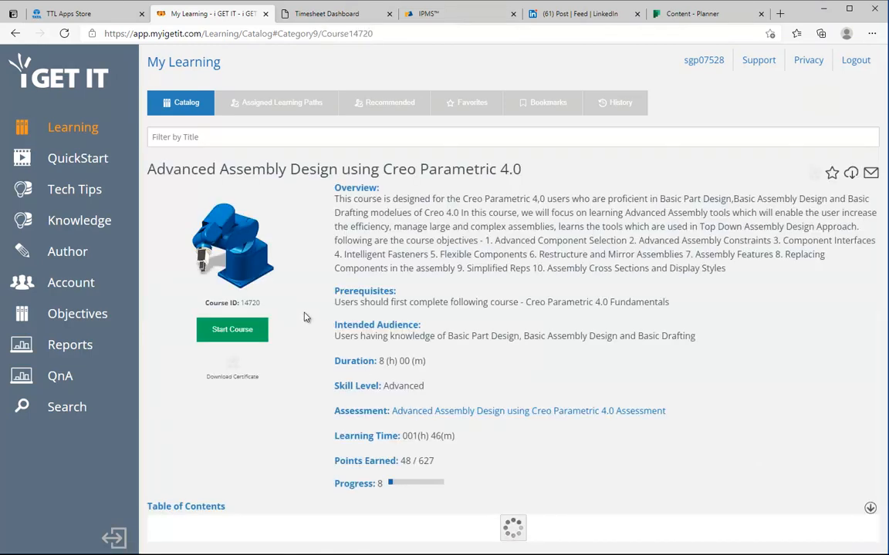
left_click(235, 336)
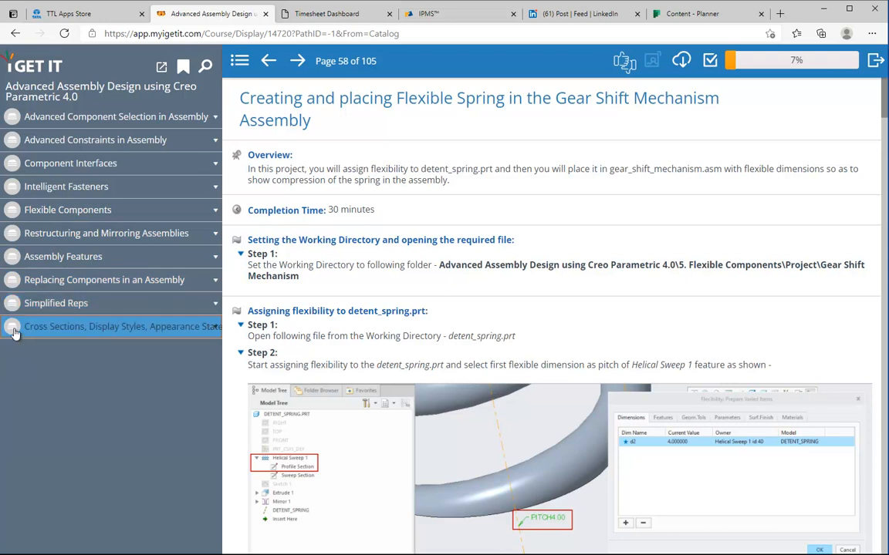
Look through the course's lesson lists, including Advanced Constraints in Assembly, Component Interfaces, Flexible Components and Cross Sections
left_click(14, 140)
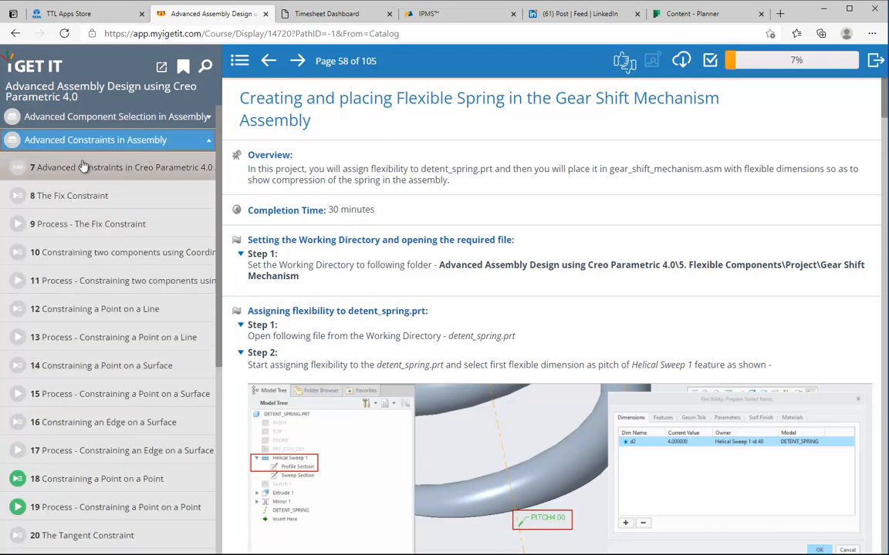
left_click(14, 139)
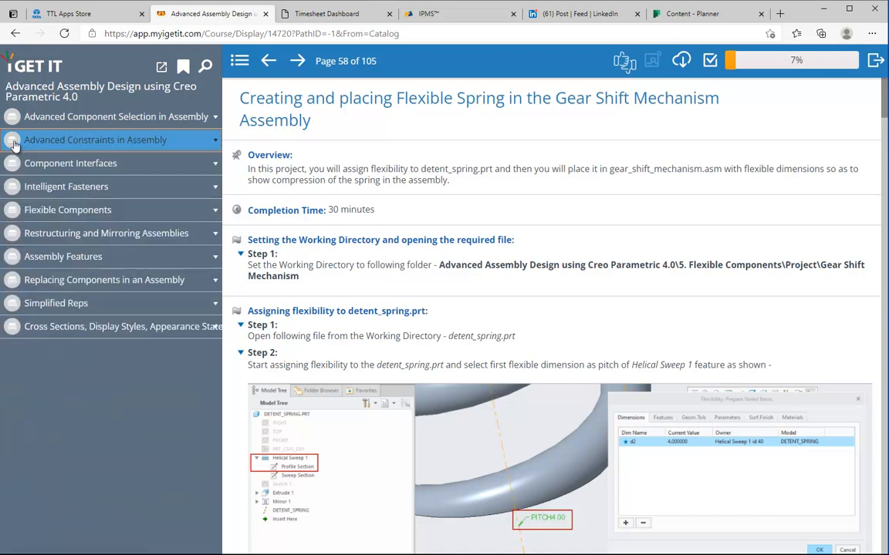
left_click(12, 167)
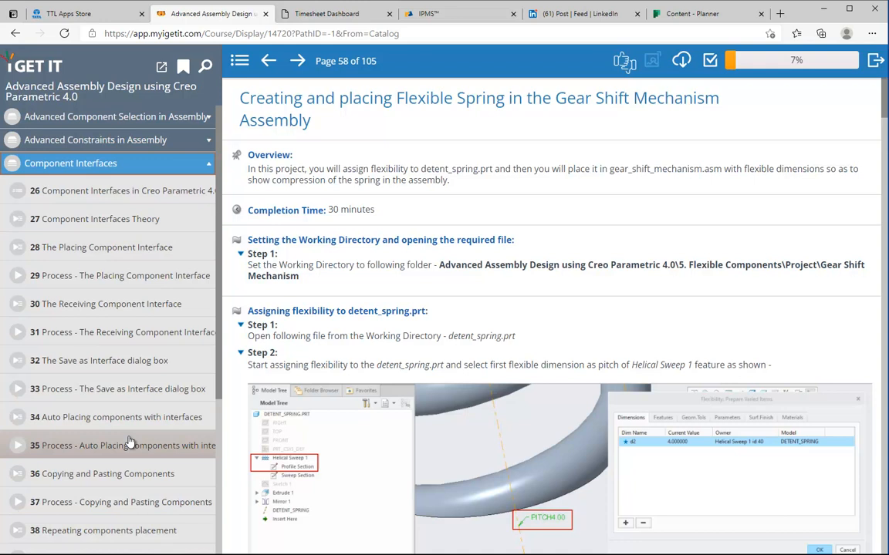
left_click(12, 170)
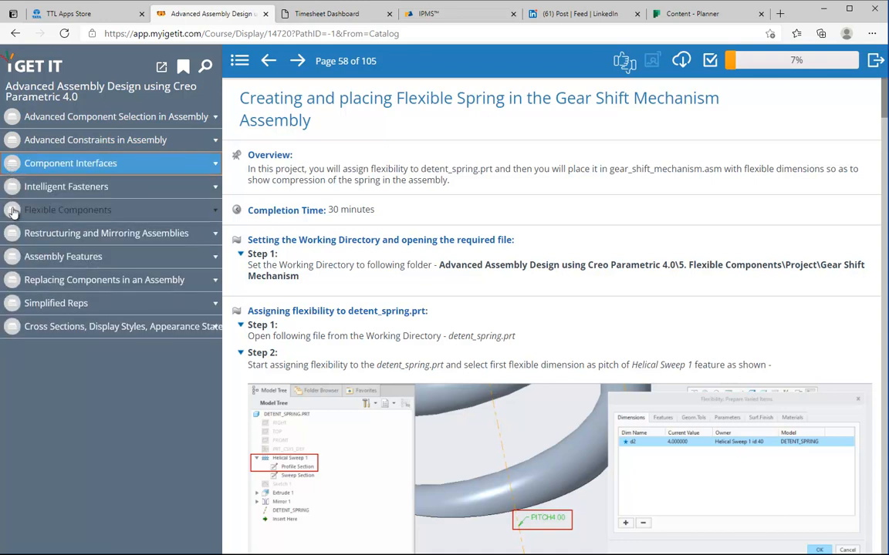
left_click(46, 210)
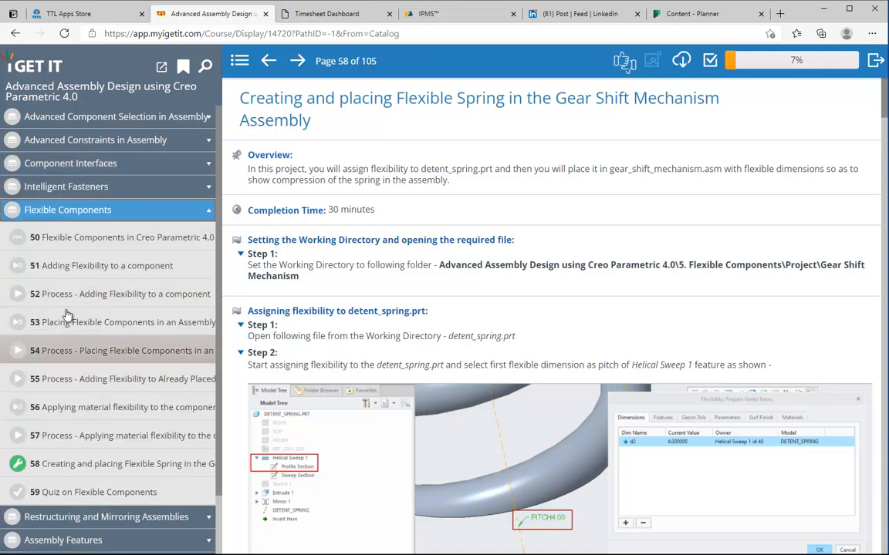
left_click(12, 202)
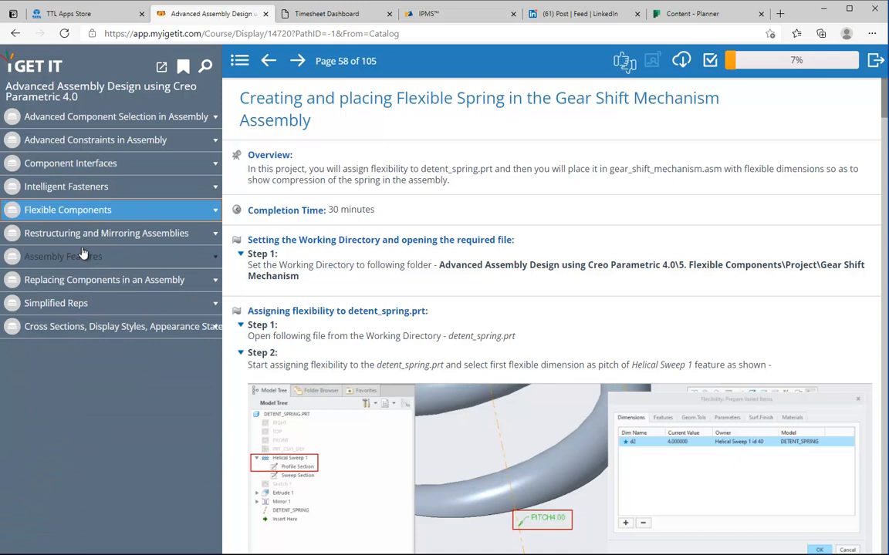
left_click(15, 328)
scroll(31, 293, "down", 1)
scroll(14, 258, "up", 1)
left_click(14, 262)
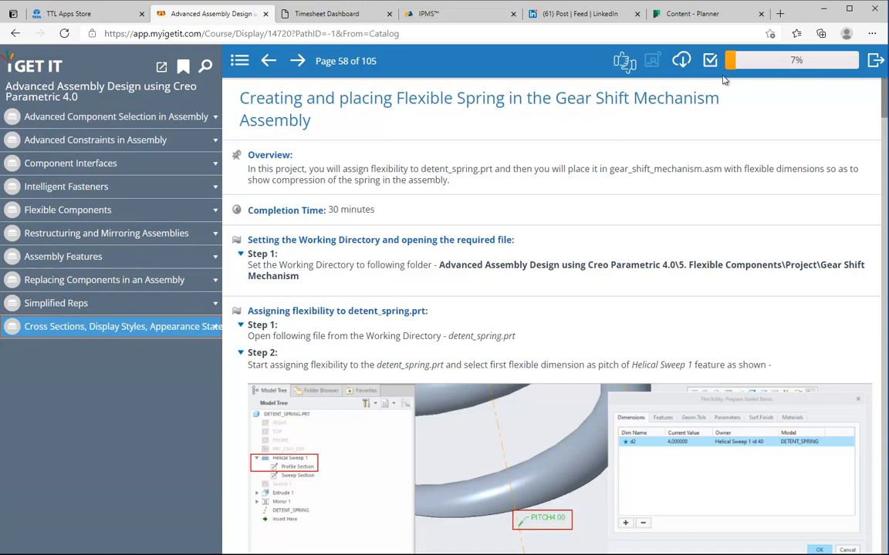
Switch back to Creo Parametric and set the working directory to the Toe Jack folder inside 1. Point on Point
left_click(826, 10)
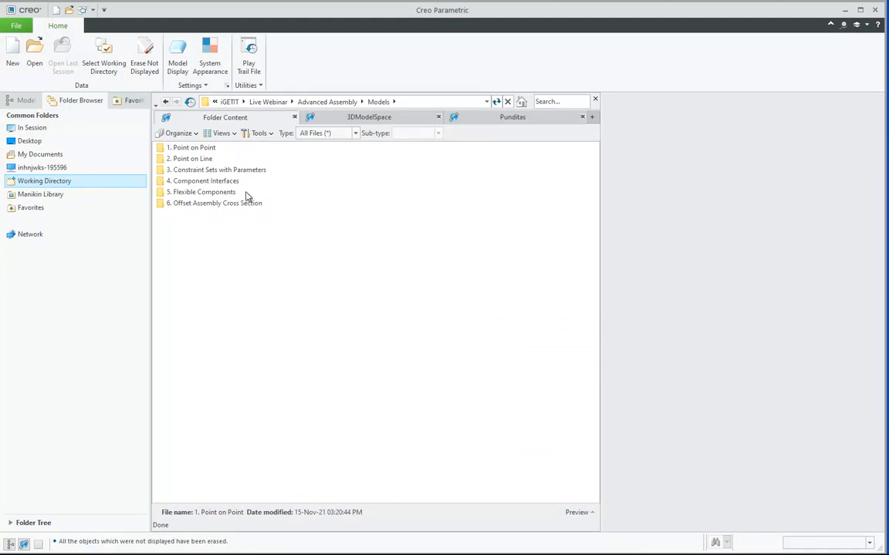
left_click(205, 151)
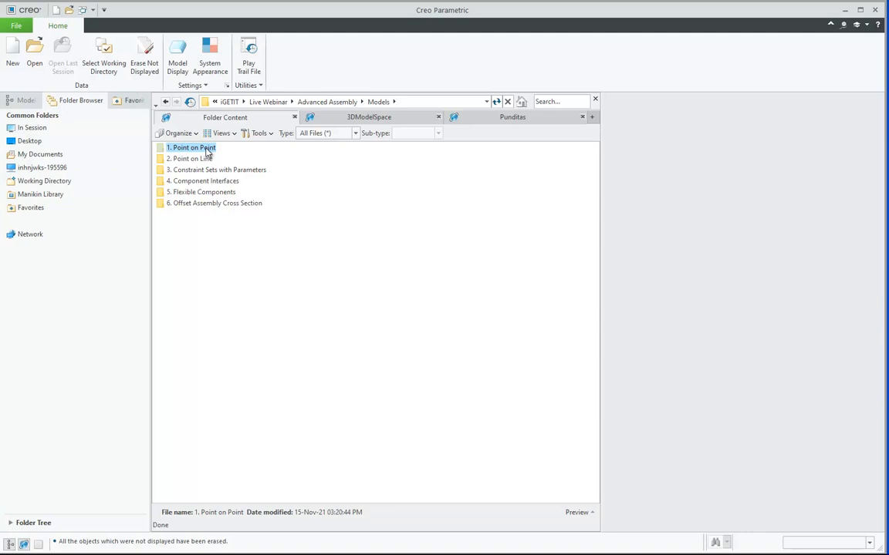
right_click(207, 154)
left_click(254, 305)
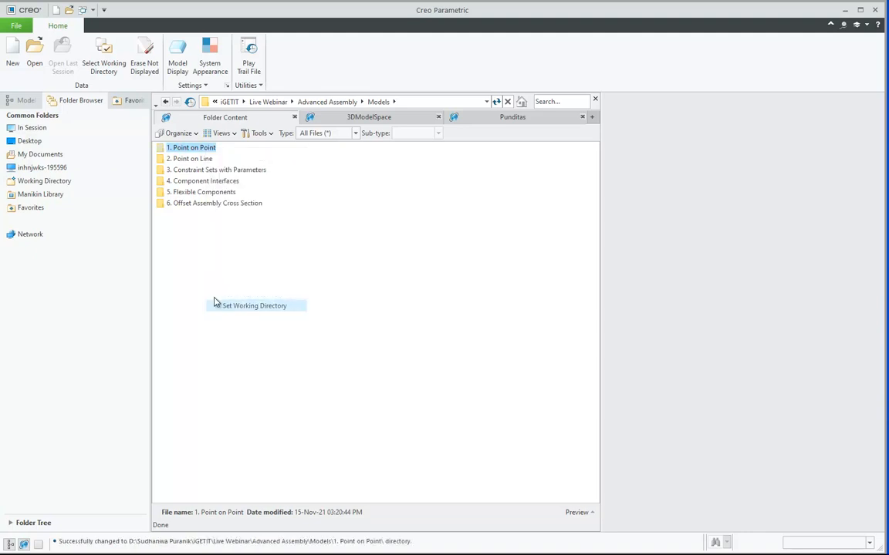
left_click(60, 181)
right_click(169, 152)
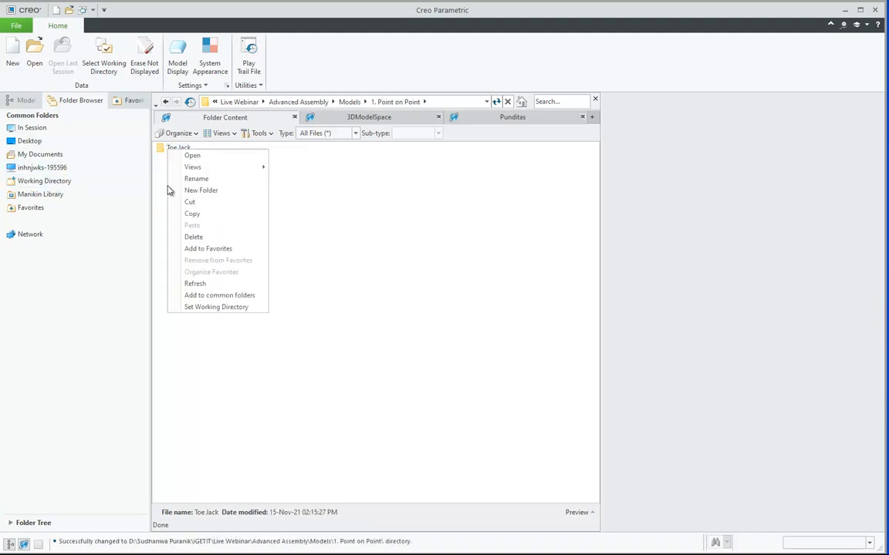
left_click(216, 306)
left_click(48, 181)
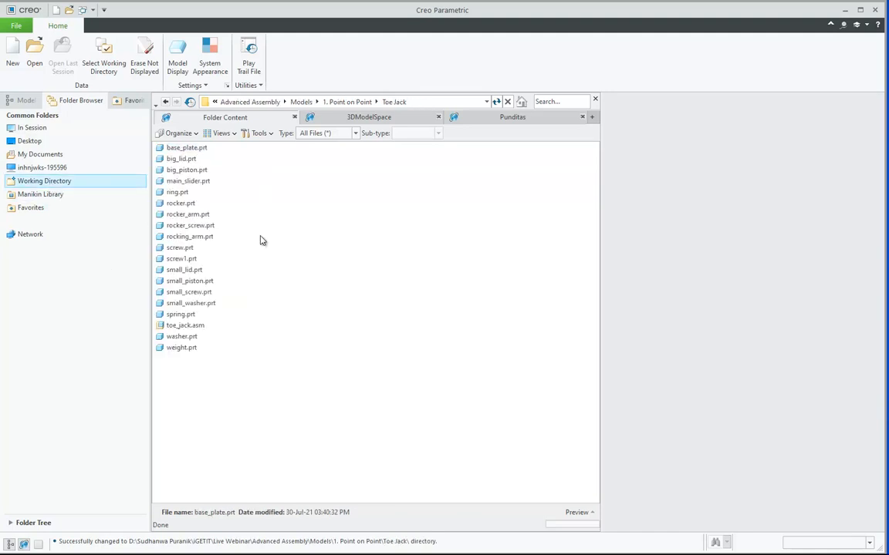
Open the assembly toe_jack.asm and turn on the display of datum points
double_click(186, 325)
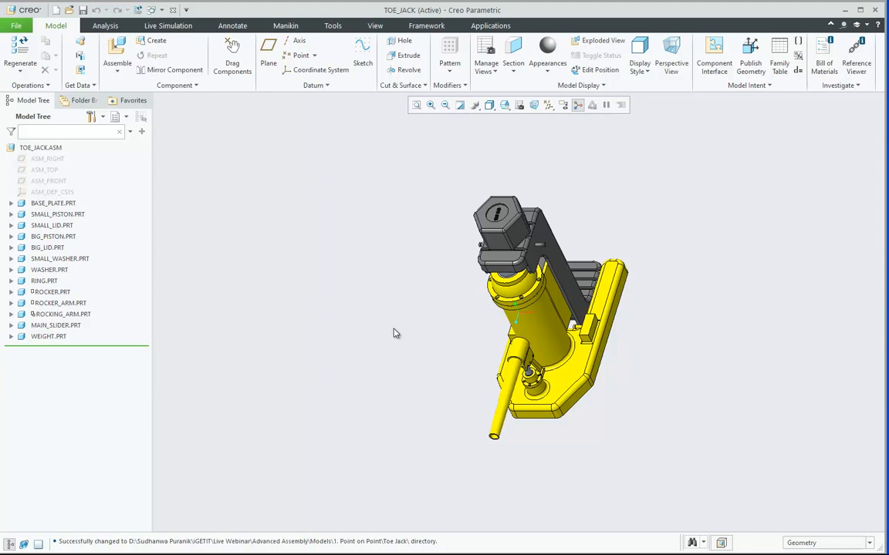
left_click(548, 105)
left_click(549, 144)
Examine the toe jack assembly from several angles, including the screws on the main slider and base plate
scroll(629, 219, "down", 4)
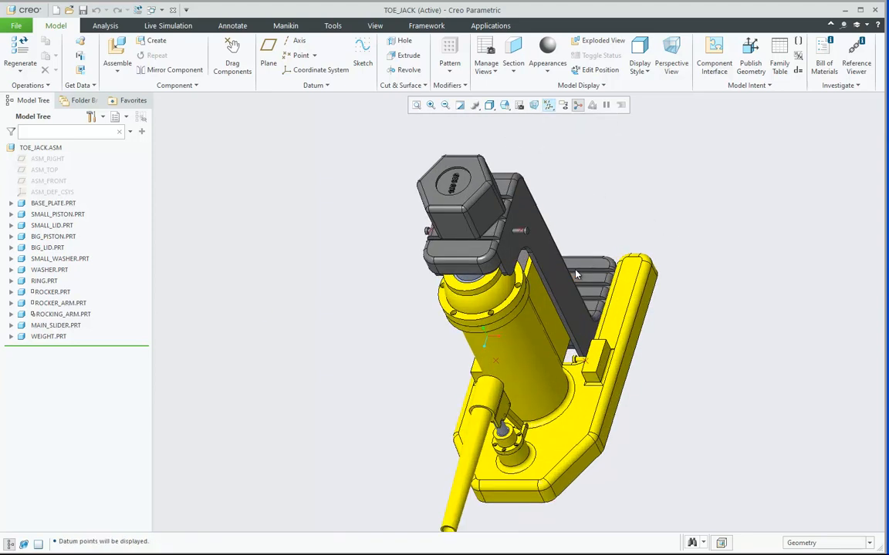
middle_click_drag(629, 219, 640, 155)
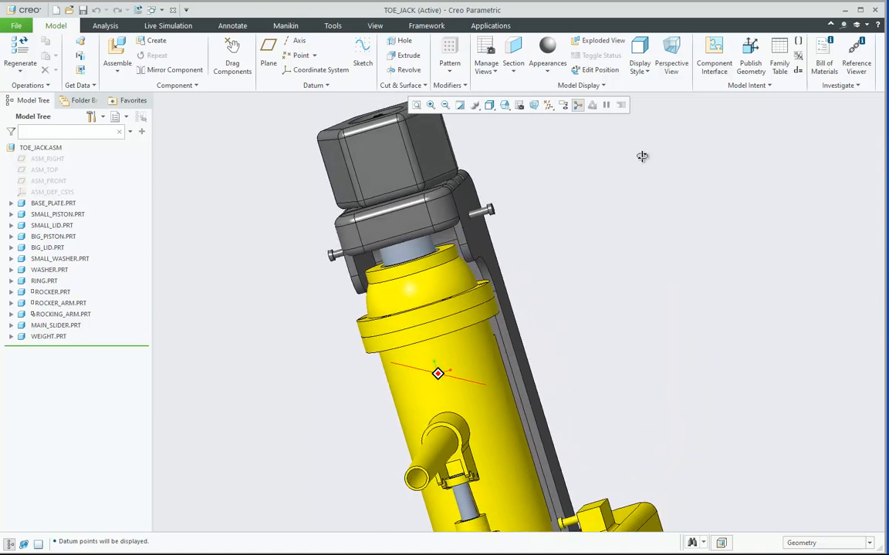
middle_click_drag(479, 217, 513, 450)
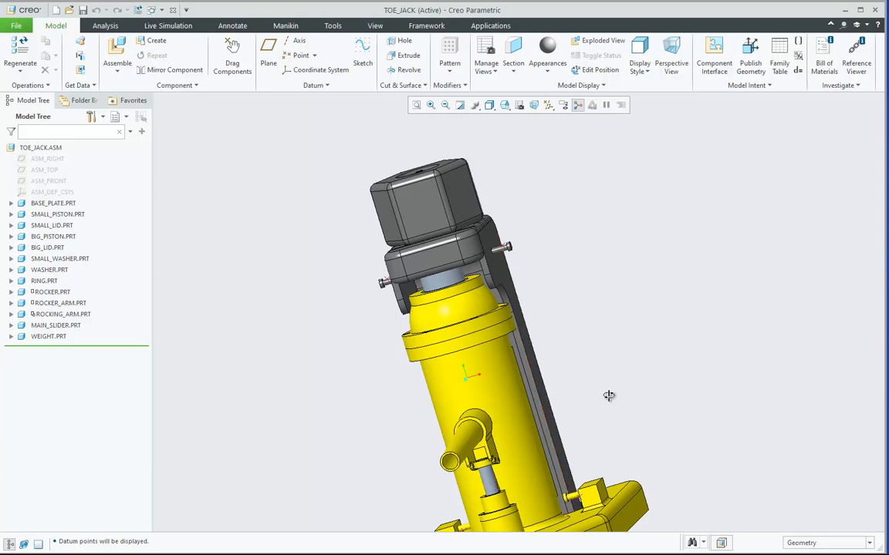
middle_click_drag(606, 399, 552, 359)
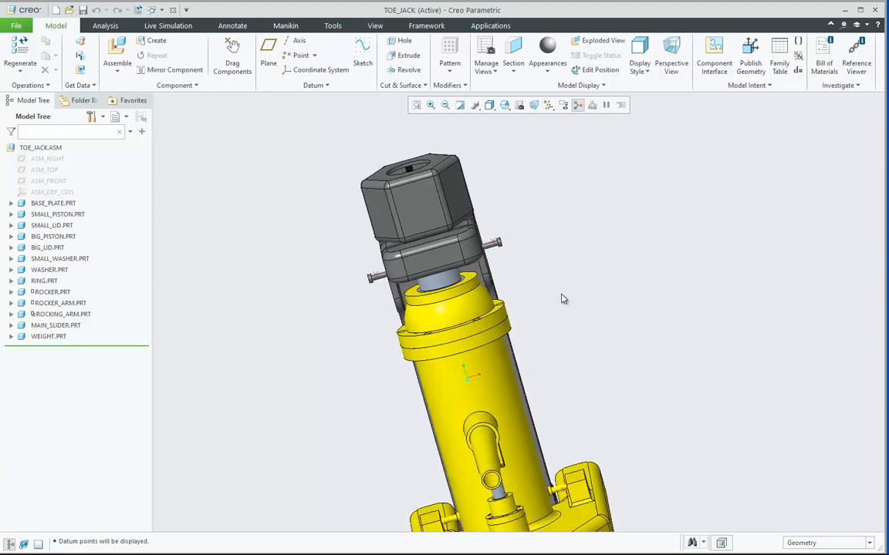
scroll(571, 301, "down", 4)
middle_click_drag(648, 376, 635, 435)
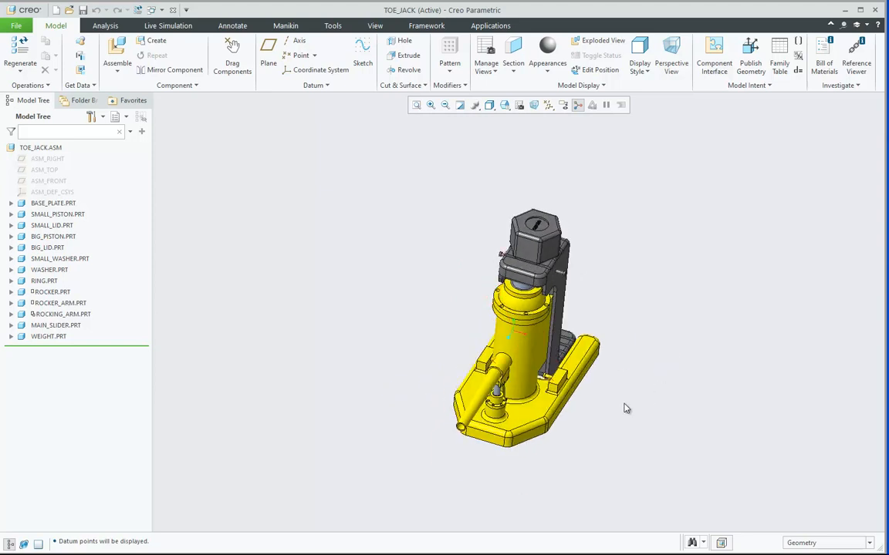
scroll(629, 289, "up", 2)
middle_click_drag(636, 311, 634, 300)
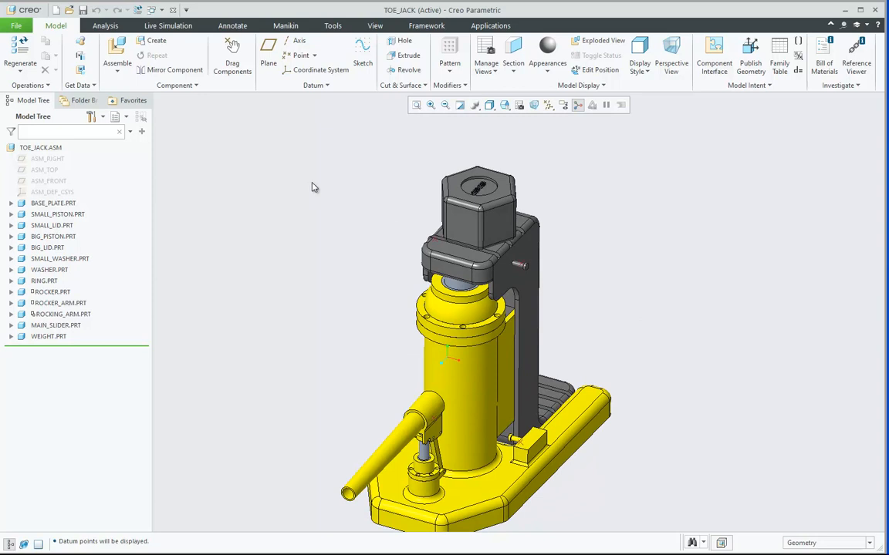
Turn on the display of datum planes in the toe jack assembly
left_click(548, 105)
left_click(561, 168)
scroll(671, 250, "down", 2)
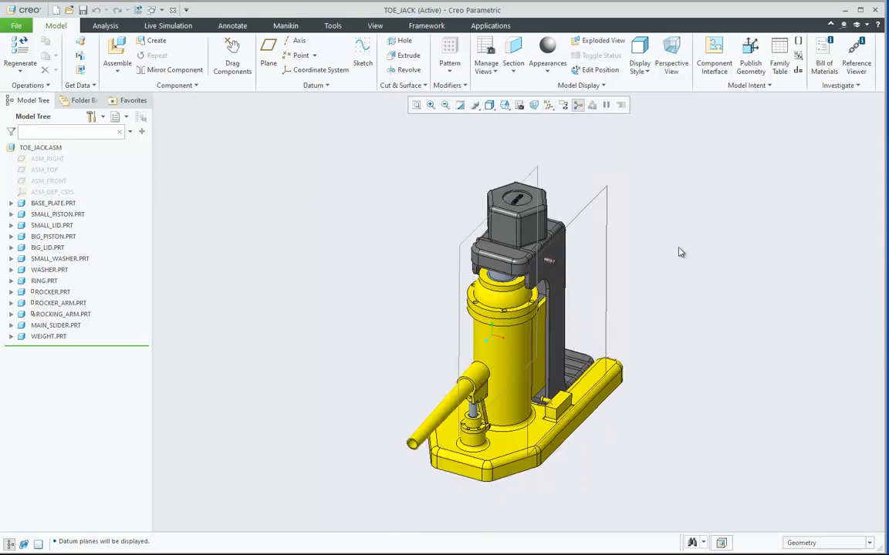
middle_click_drag(679, 250, 673, 257)
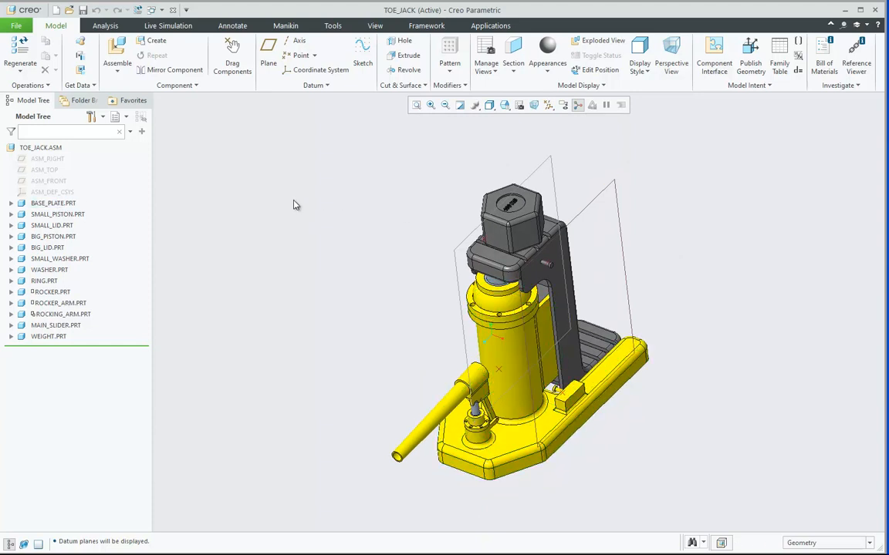
Bring spring.prt into the toe jack assembly as a new component
left_click(115, 58)
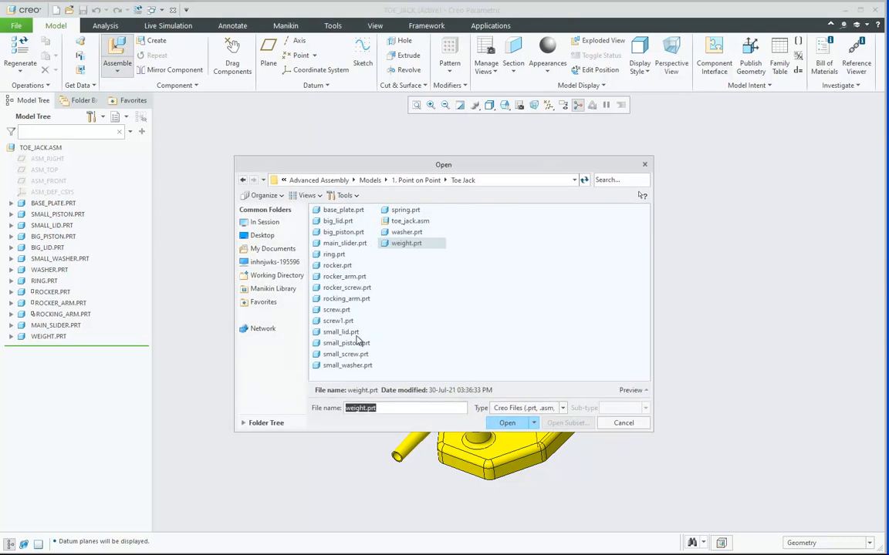
left_click(406, 210)
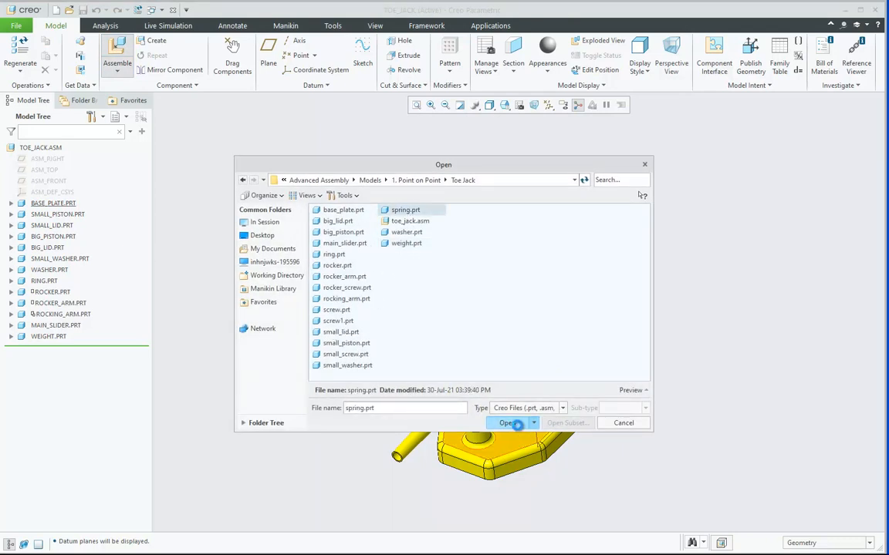
left_click(507, 423)
scroll(442, 337, "up", 1)
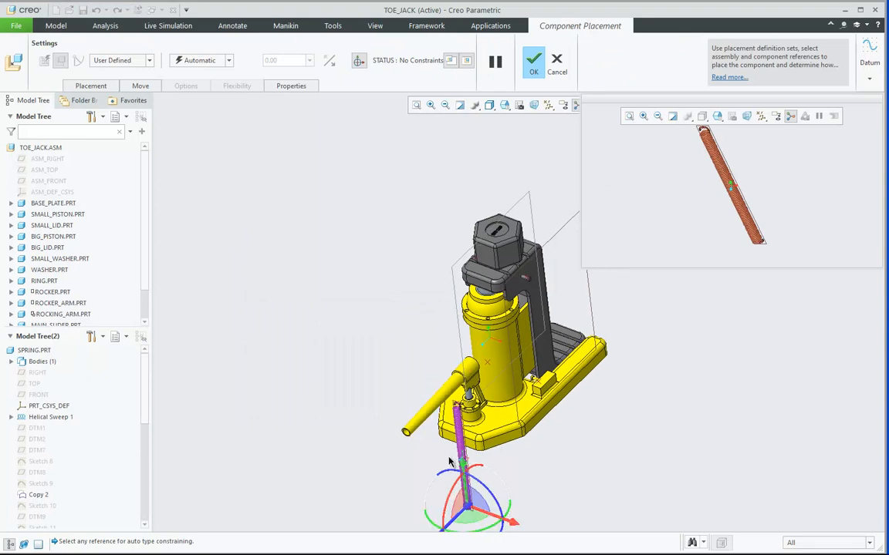
Rotate the unplaced spring about its lengthwise axis so its end hooks turn sideways
scroll(436, 377, "down", 1)
scroll(461, 459, "up", 2)
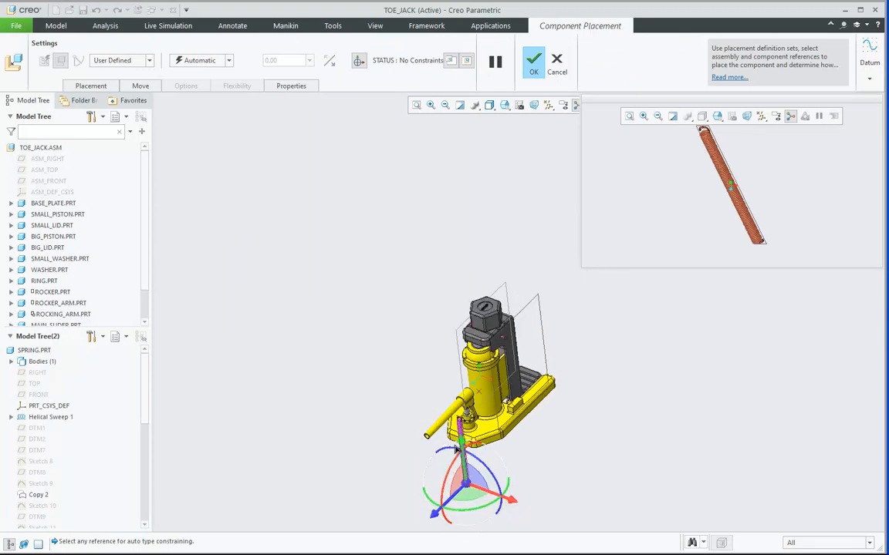
scroll(461, 498, "down", 4)
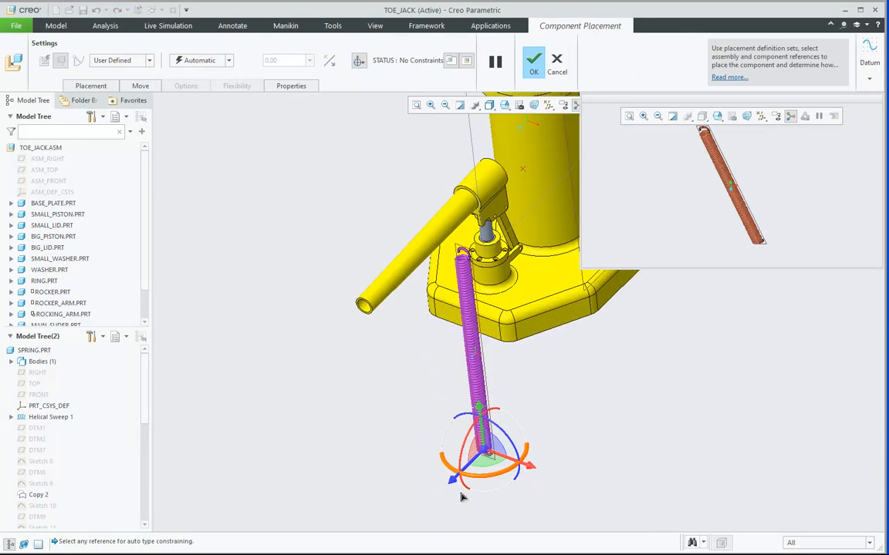
middle_click_drag(414, 434, 431, 414)
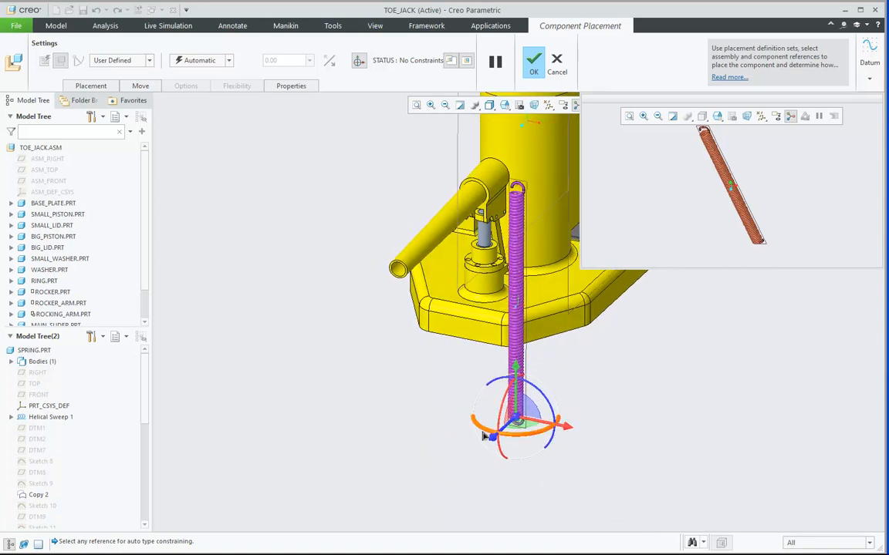
left_click_drag(483, 436, 451, 395)
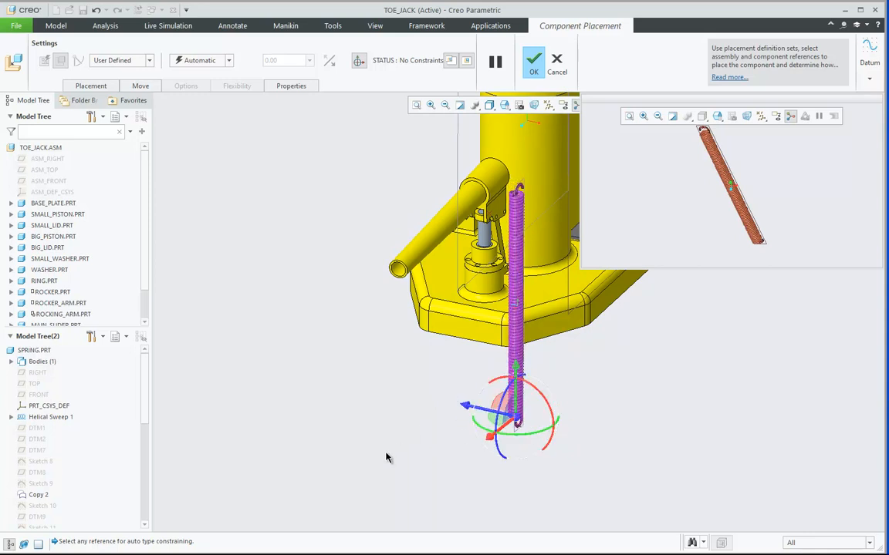
middle_click_drag(386, 458, 378, 379)
Turn off the separate component window so the spring is shown only within the assembly
left_click(469, 63)
left_click(468, 63)
left_click(453, 63)
scroll(434, 290, "up", 2)
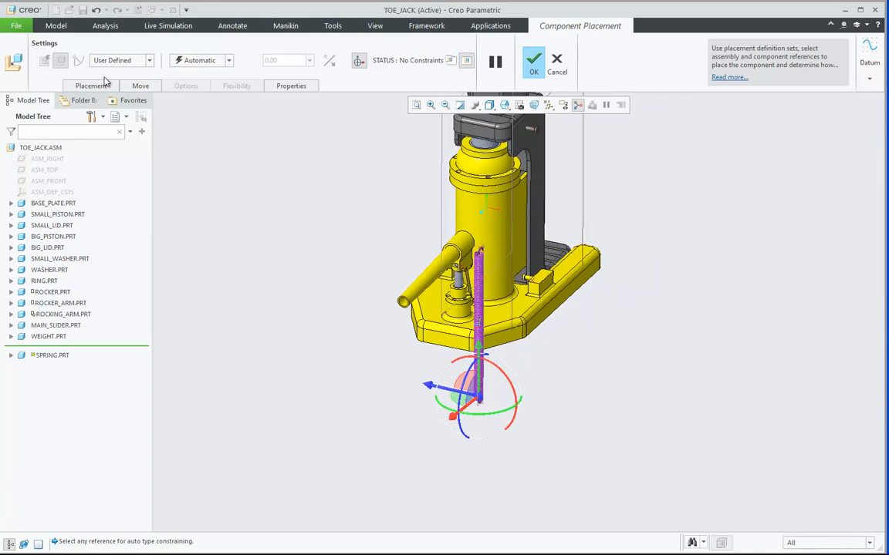
Make the spring's upper hook point PNT10 coincident with point PNT2 on the main slider's pin
left_click(92, 86)
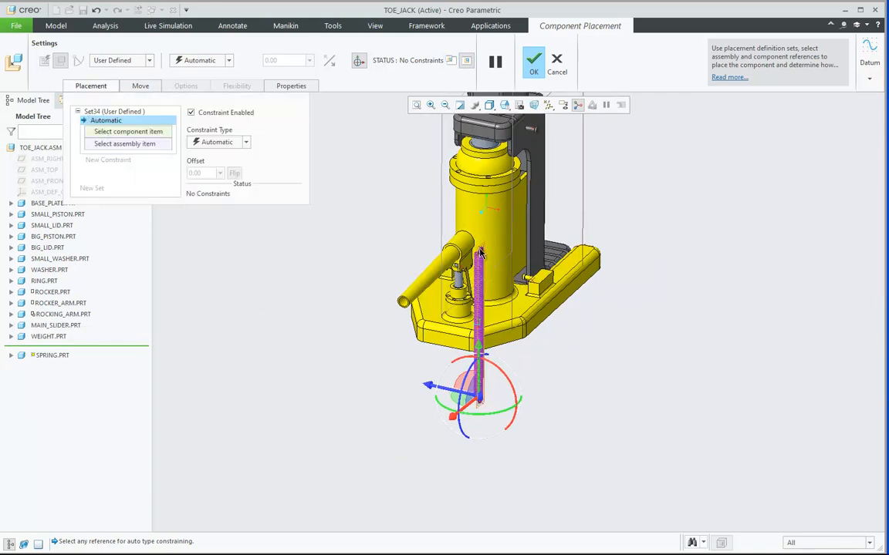
scroll(436, 231, "down", 6)
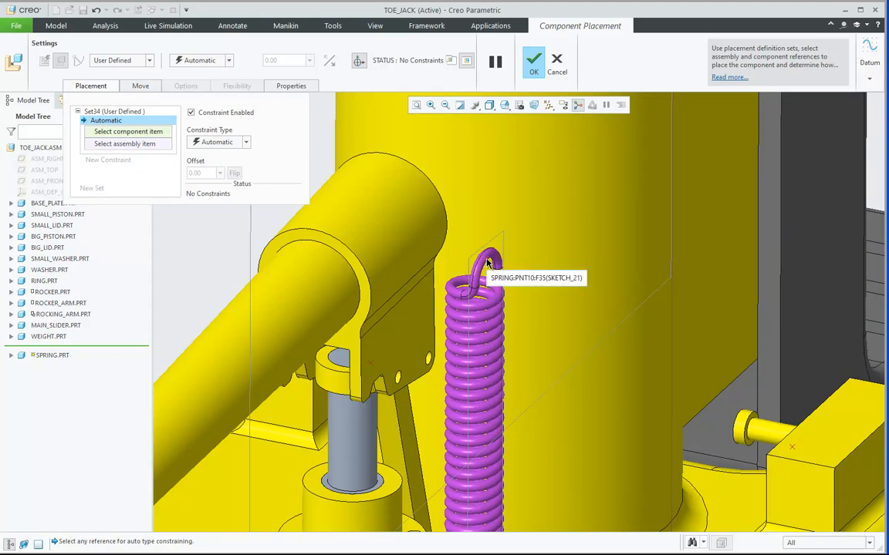
left_click(488, 262)
scroll(494, 262, "up", 4)
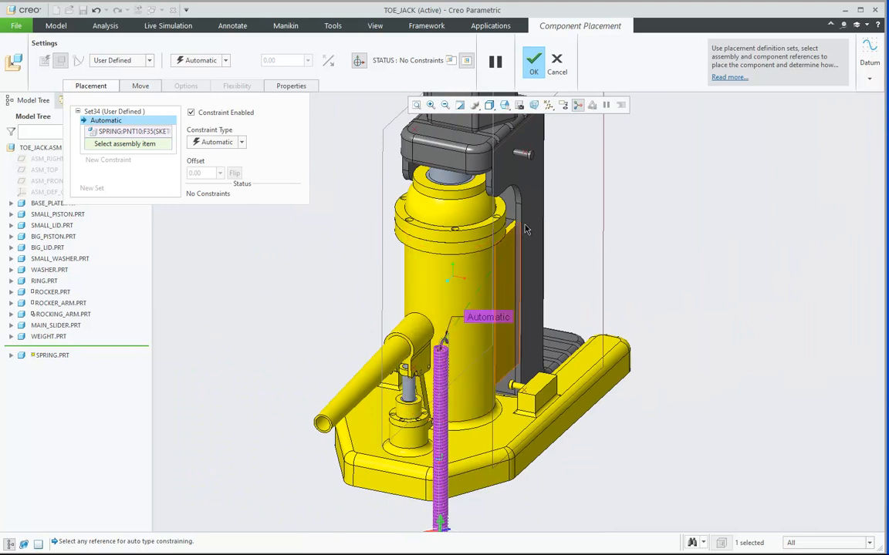
scroll(521, 158, "down", 4)
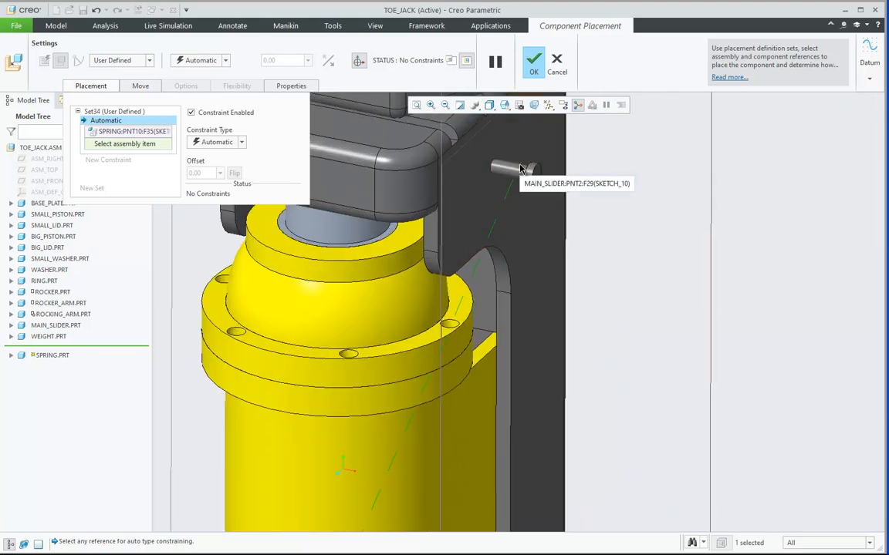
left_click(520, 168)
scroll(522, 171, "up", 4)
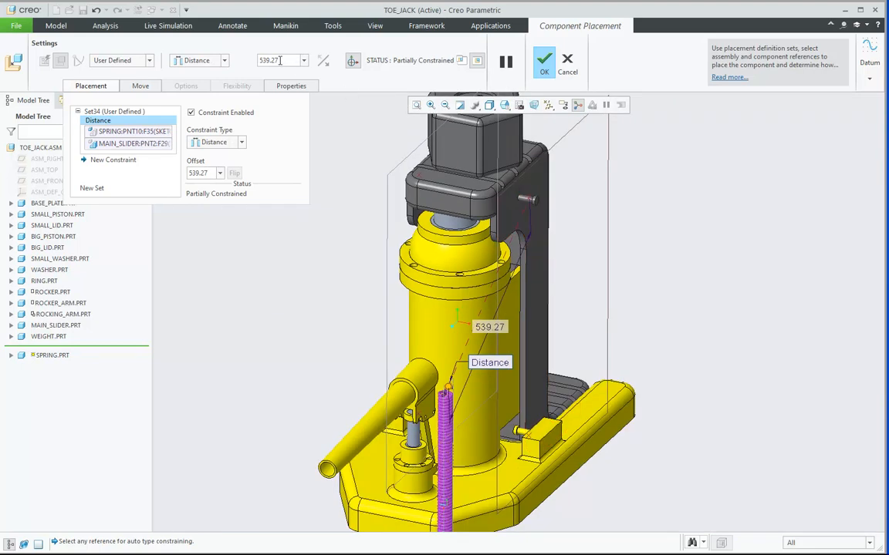
left_click(223, 61)
left_click(195, 82)
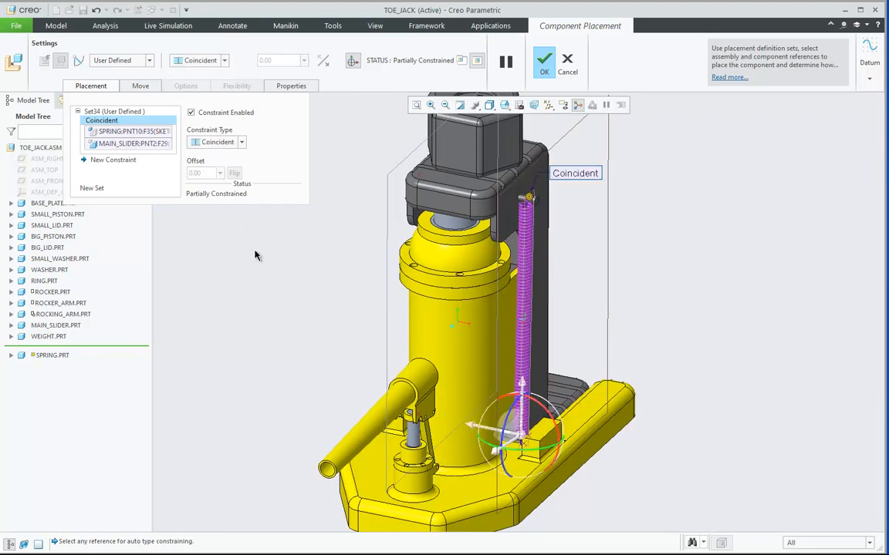
Add a second constraint making the spring's datum plane DTM13 coincident with the main slider's datum plane DTM1
left_click(128, 164)
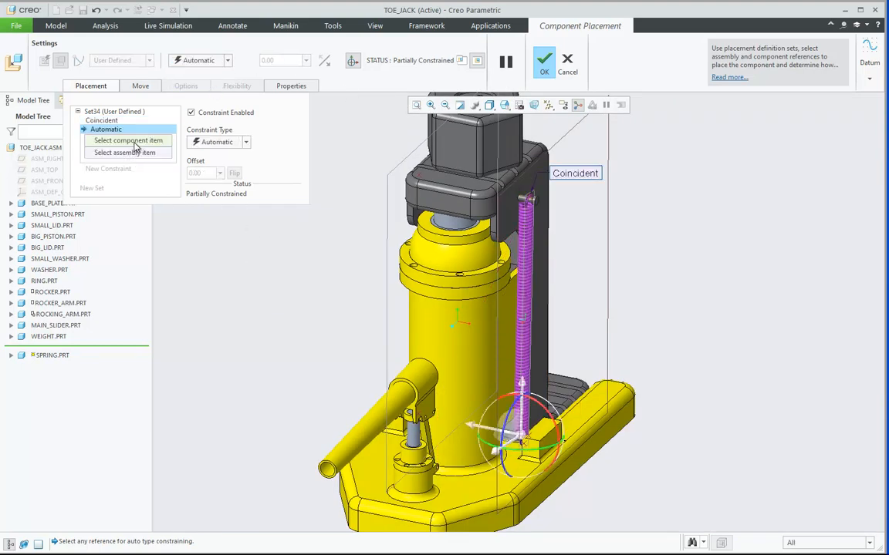
scroll(487, 339, "up", 2)
scroll(513, 255, "down", 3)
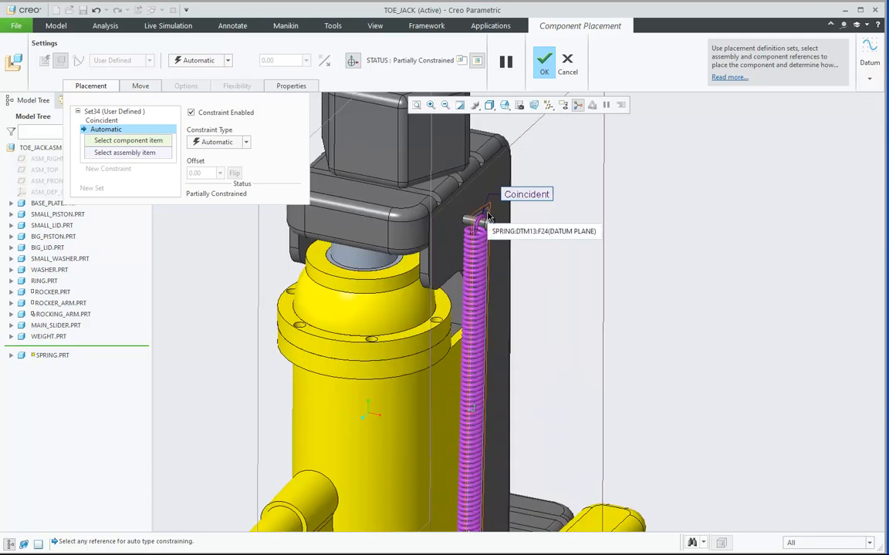
left_click(486, 217)
scroll(577, 293, "up", 3)
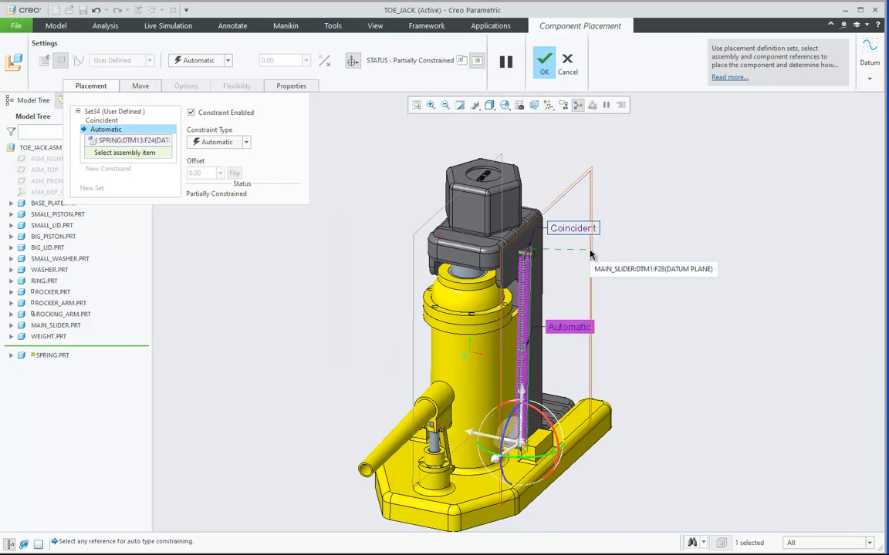
left_click(590, 254)
scroll(590, 255, "up", 2)
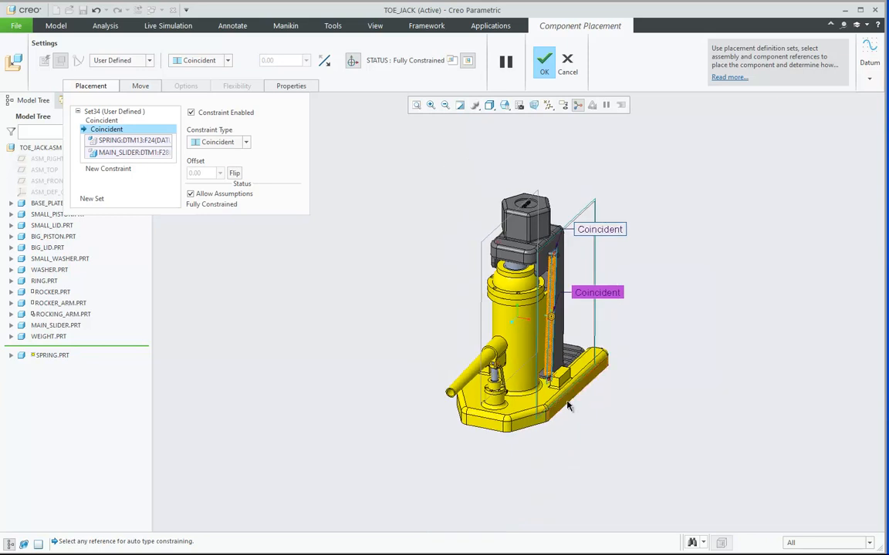
Disallow placement assumptions, swing the spring freely, and orient its lower hook point PNT11 to the base plate's point PNT0
left_click(190, 194)
left_click_drag(538, 419, 553, 414)
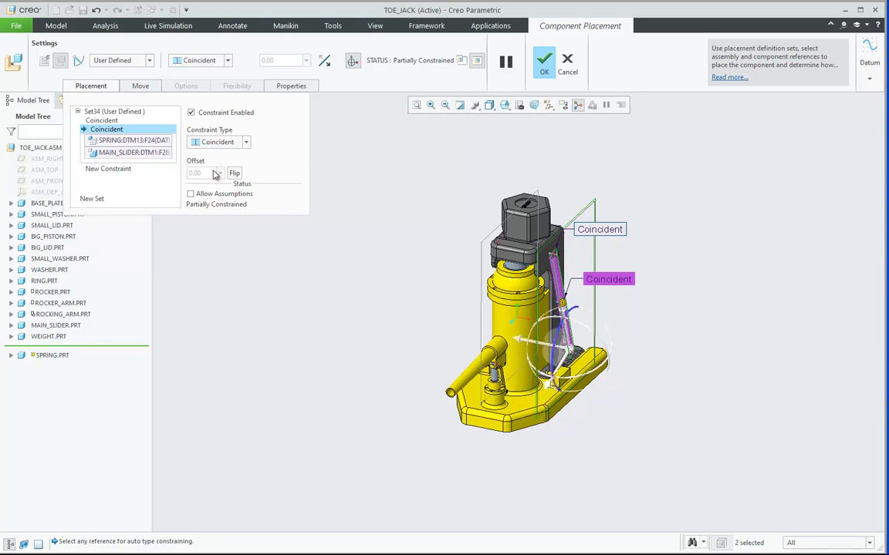
left_click(113, 169)
middle_click_drag(455, 334, 569, 386)
scroll(569, 385, "down", 4)
scroll(580, 305, "down", 2)
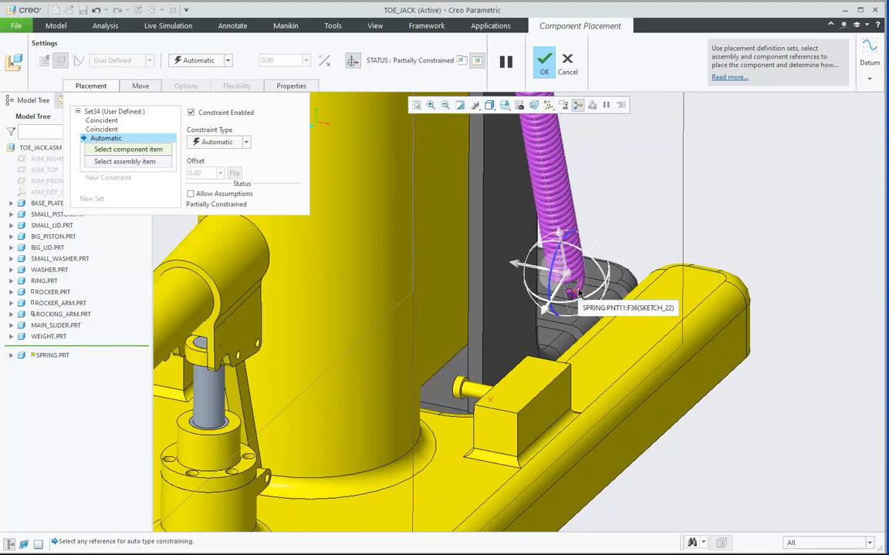
left_click(579, 292)
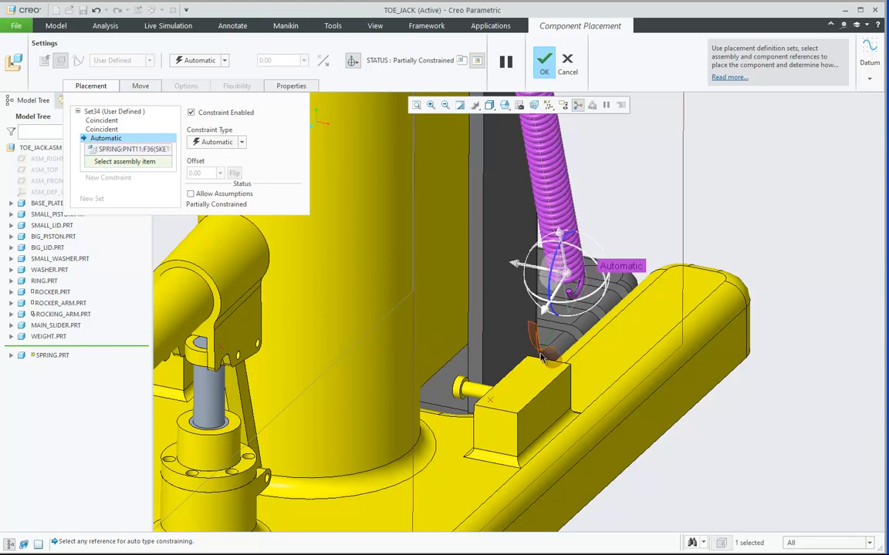
left_click(492, 406)
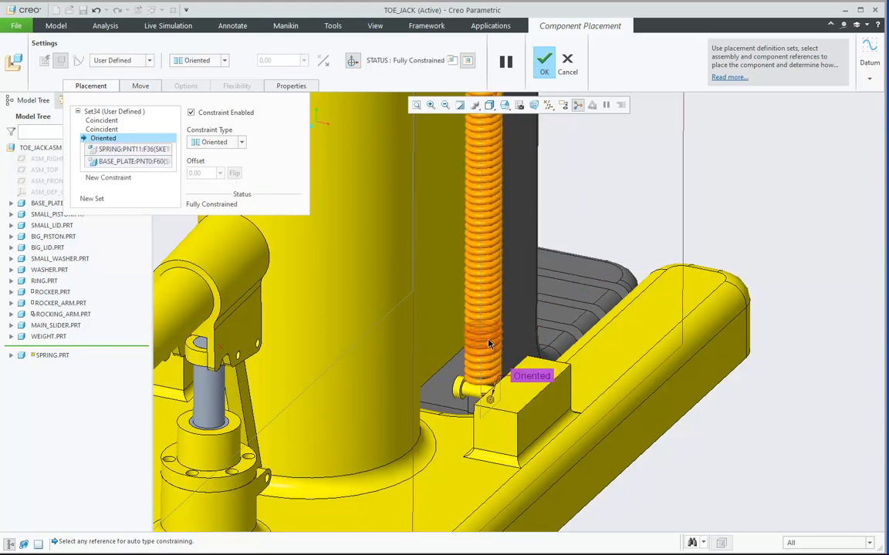
Check from the front how the spring's lower hook sits on the base plate pin, and accept the placement
scroll(491, 353, "down", 5)
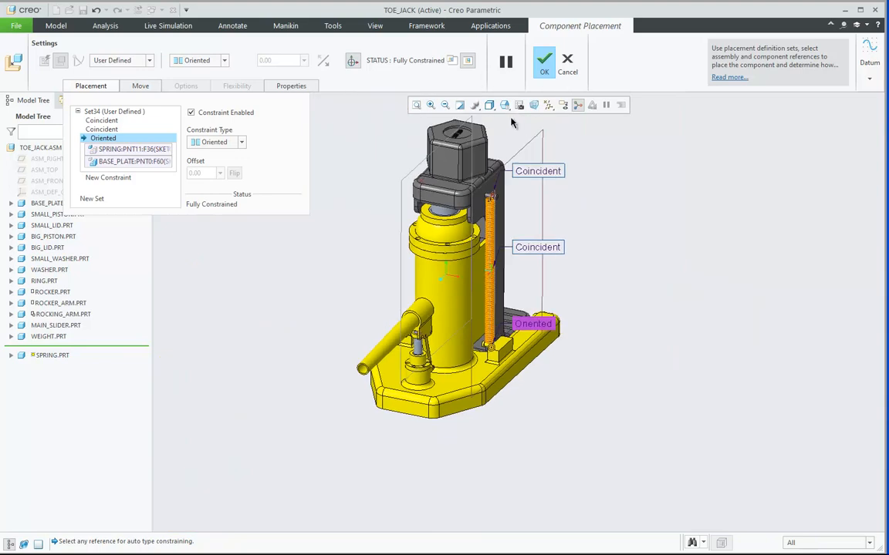
left_click(505, 106)
left_click(586, 206)
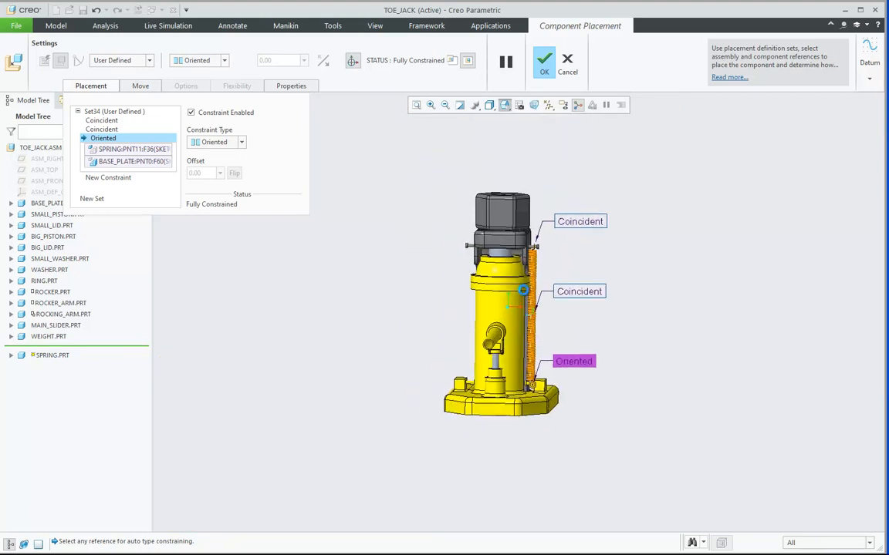
scroll(544, 349, "up", 2)
scroll(546, 411, "up", 2)
scroll(544, 433, "up", 2)
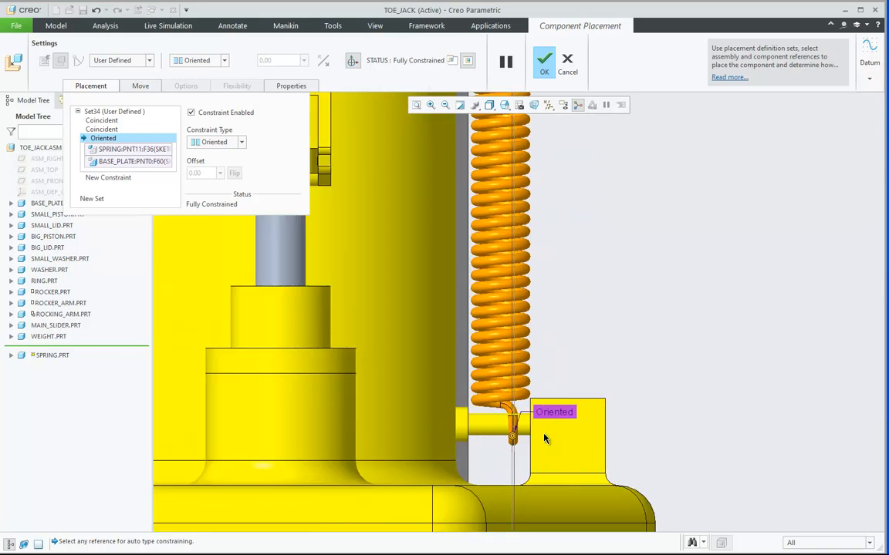
scroll(544, 438, "down", 5)
scroll(529, 180, "up", 5)
scroll(529, 179, "down", 5)
left_click(544, 64)
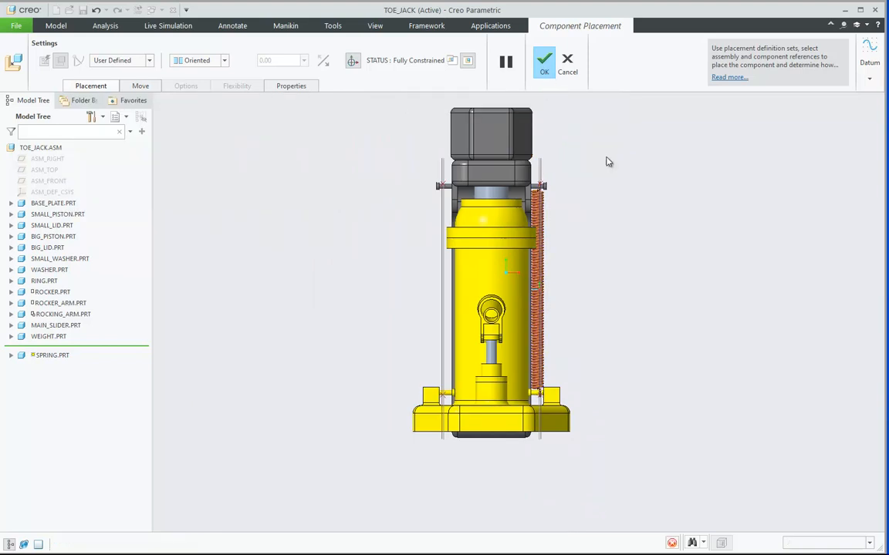
Return the toe jack assembly to its standard orientation
left_click(548, 105)
left_click(633, 253)
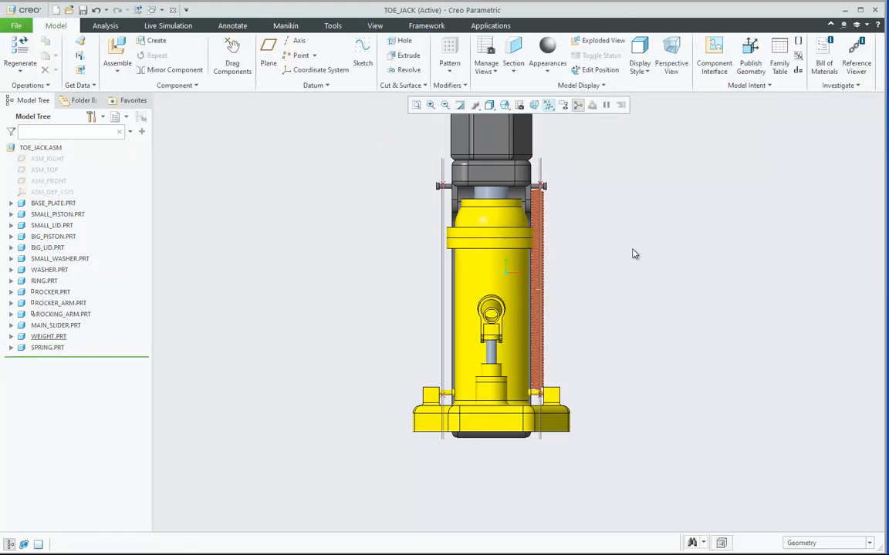
left_click(504, 105)
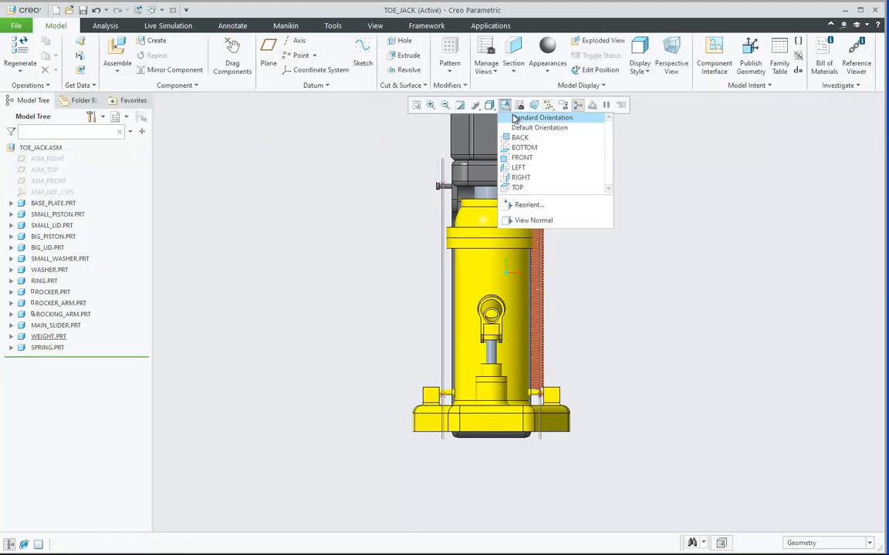
left_click(532, 118)
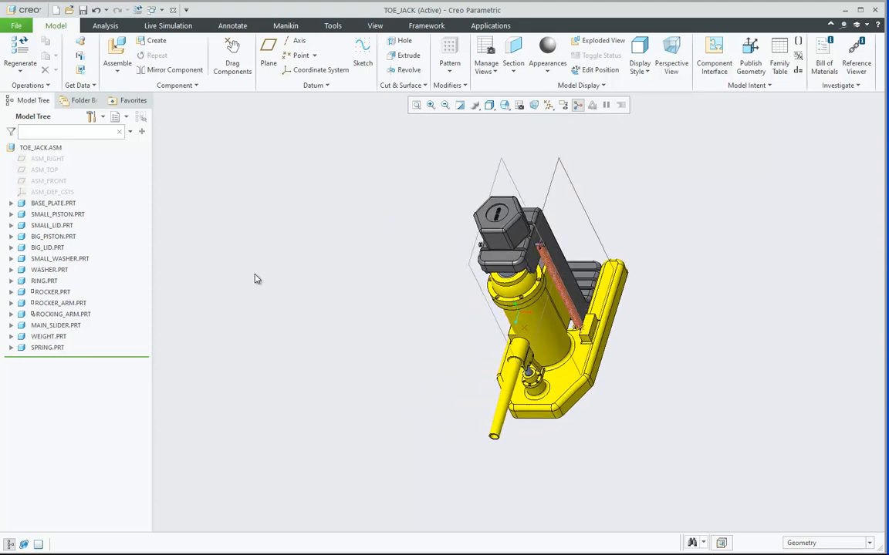
Bring a second copy of spring.prt into the assembly on the free side of the jack
left_click(48, 348)
left_click(117, 50)
double_click(408, 212)
left_click_drag(570, 479, 466, 377)
Rotate the second spring about its lengthwise axis so its end hooks face the jack's pins
scroll(437, 293, "down", 5)
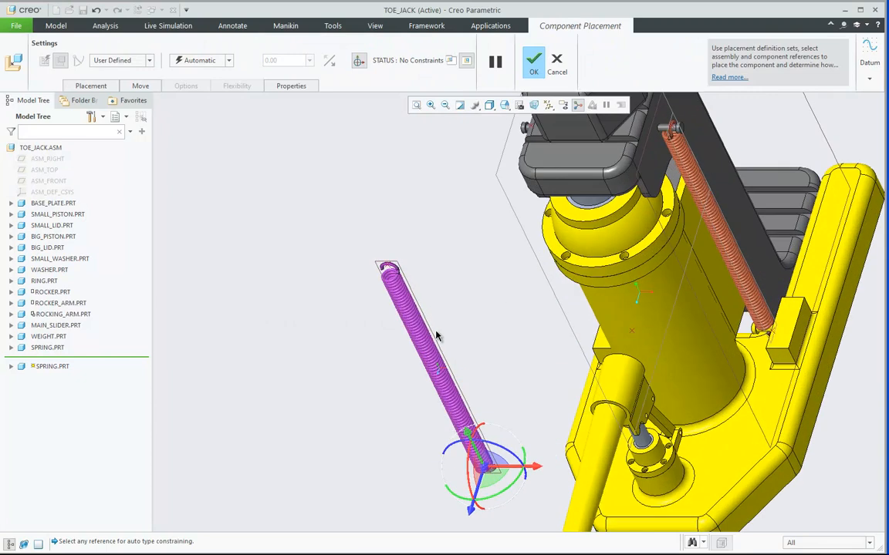
middle_click_drag(411, 421, 424, 395)
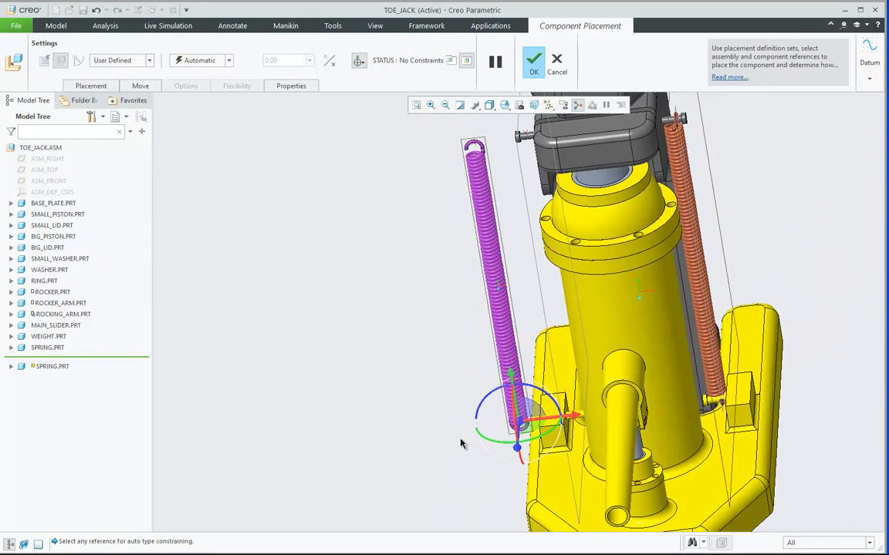
left_click_drag(482, 437, 531, 429)
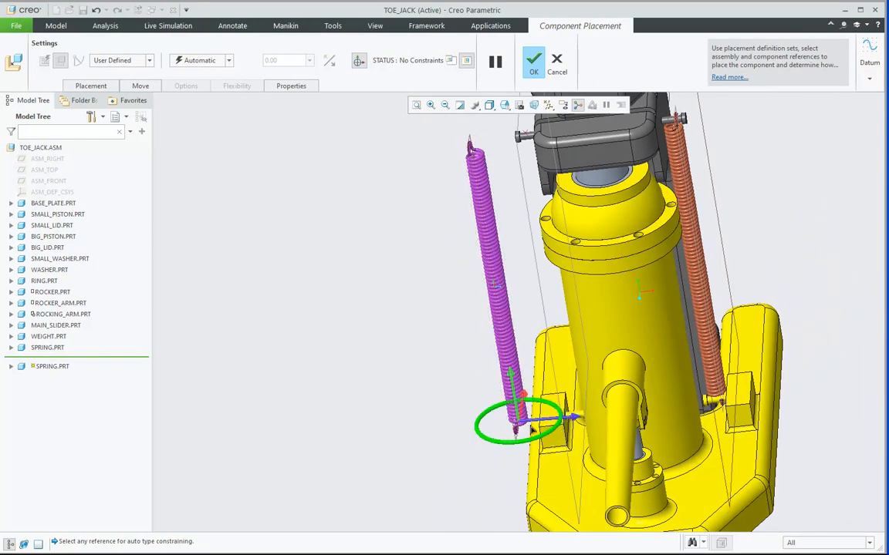
scroll(381, 398, "up", 4)
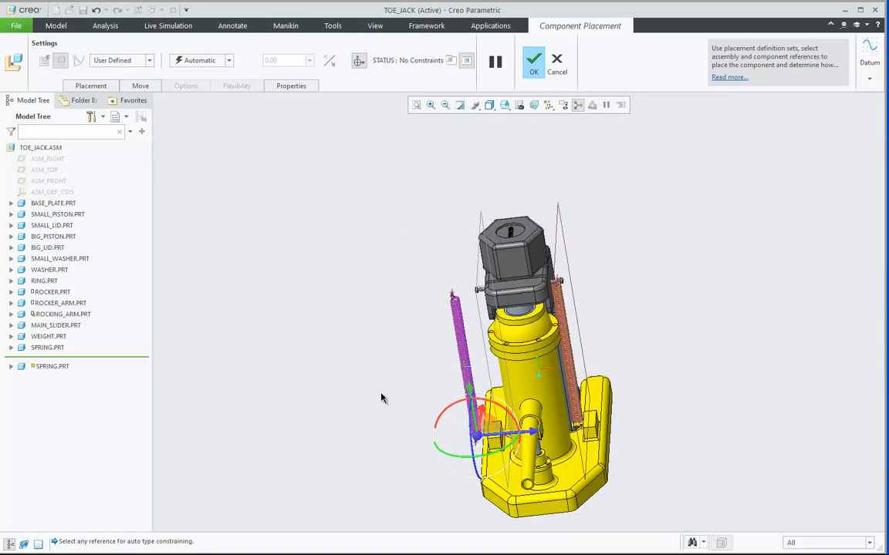
Make the second spring's upper hook point PNT10 coincident with point PNT3 on the main slider's opposite pin
left_click(91, 87)
scroll(501, 306, "down", 8)
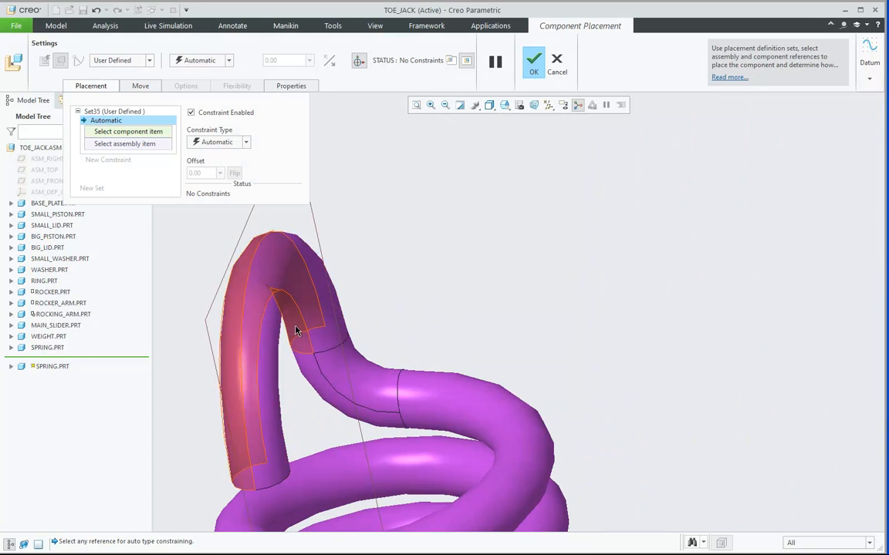
left_click(266, 292)
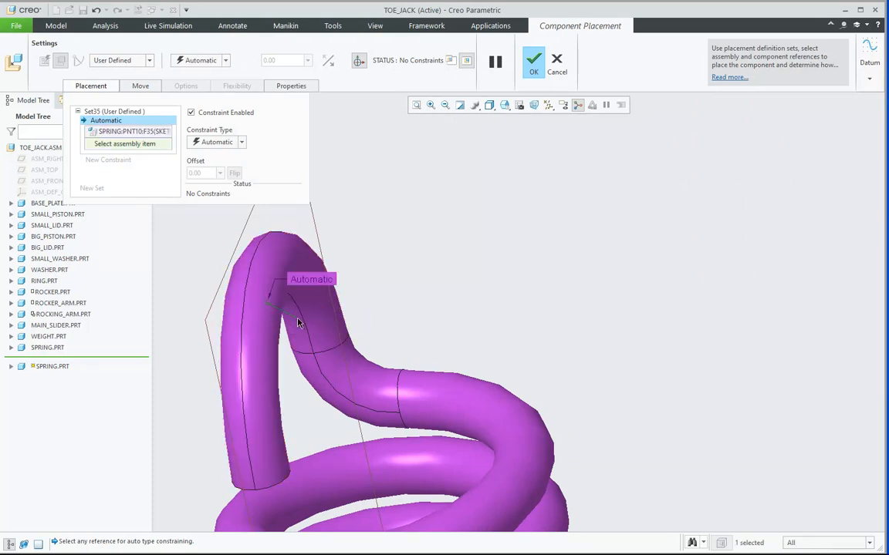
scroll(267, 285, "up", 5)
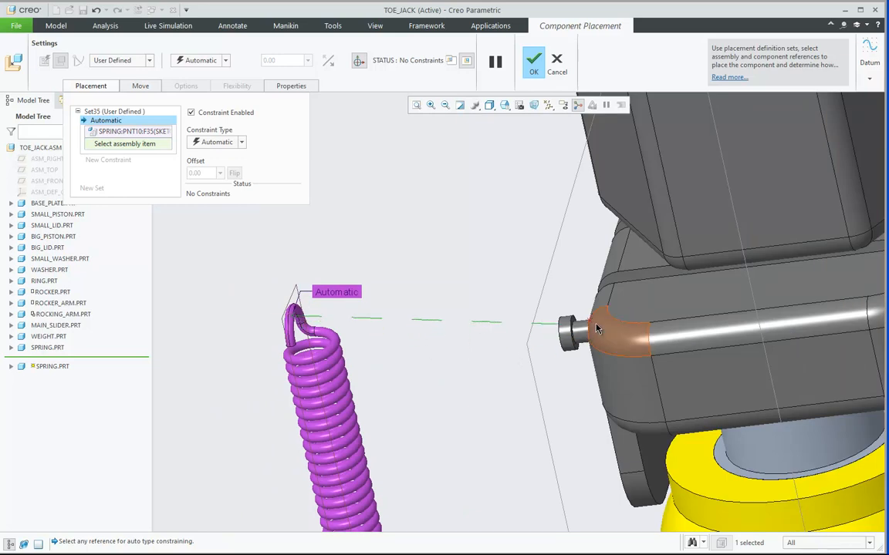
scroll(589, 328, "down", 3)
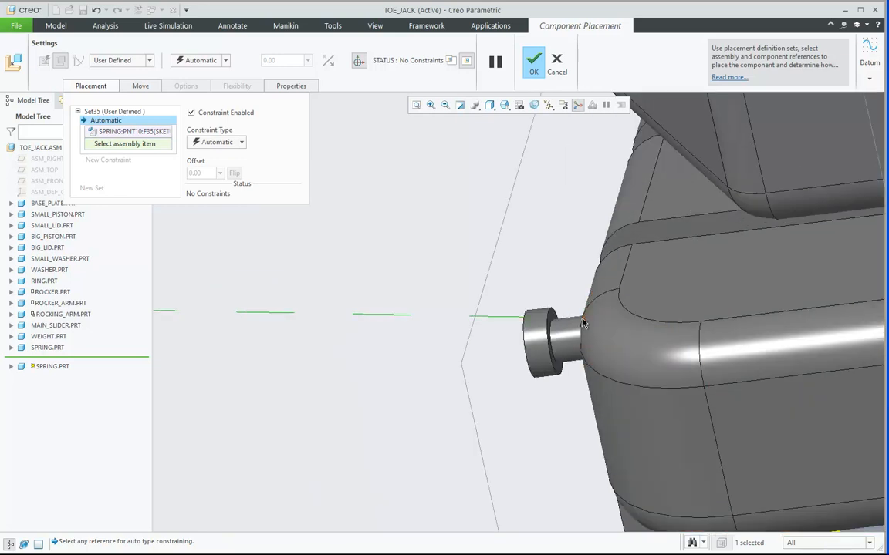
left_click(583, 322)
scroll(355, 204, "up", 4)
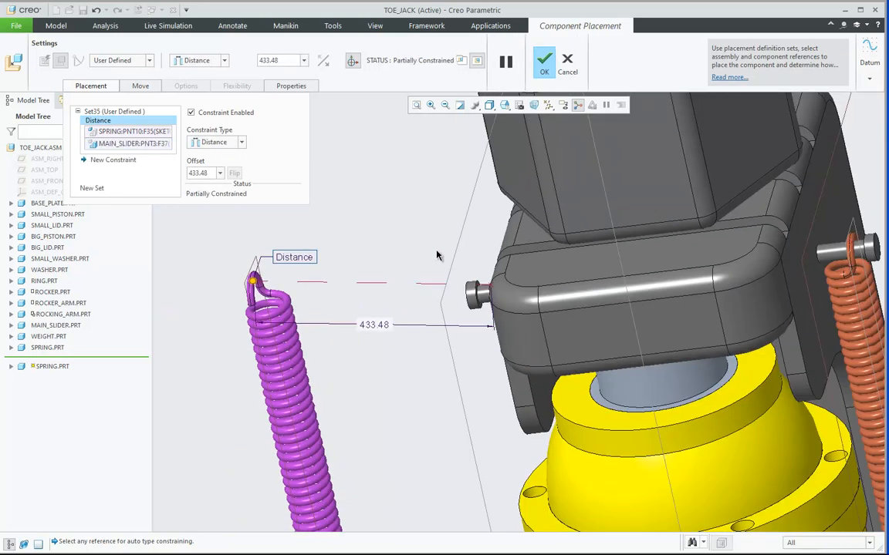
left_click(224, 61)
left_click(199, 80)
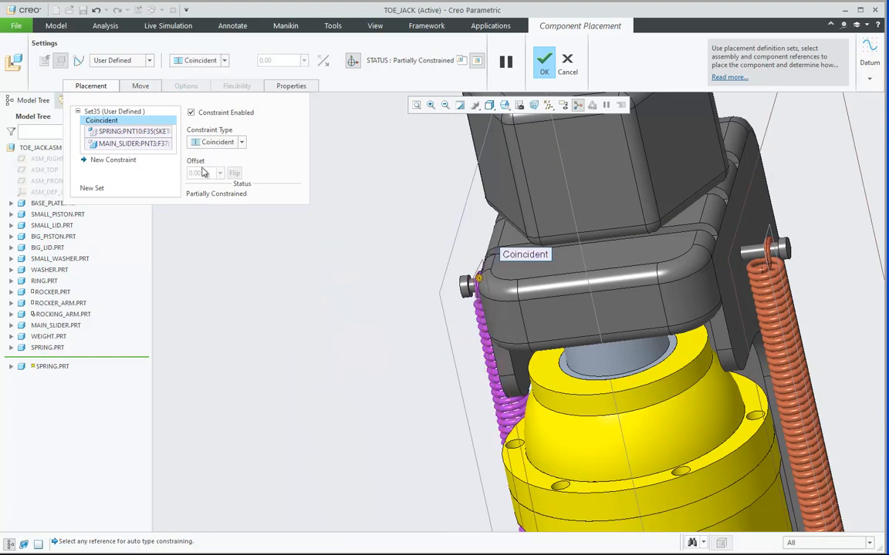
Add a constraint making the second spring's datum plane DTM13 coincident with the main slider's datum plane DTM2
left_click(114, 160)
scroll(316, 308, "up", 3)
scroll(330, 342, "up", 3)
middle_click_drag(330, 359, 337, 337)
scroll(324, 300, "down", 3)
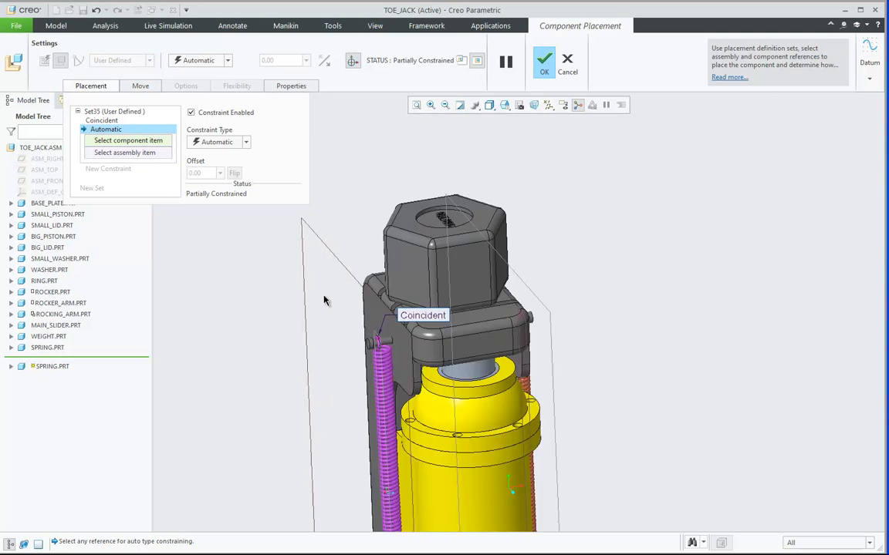
left_click(378, 339)
left_click(302, 231)
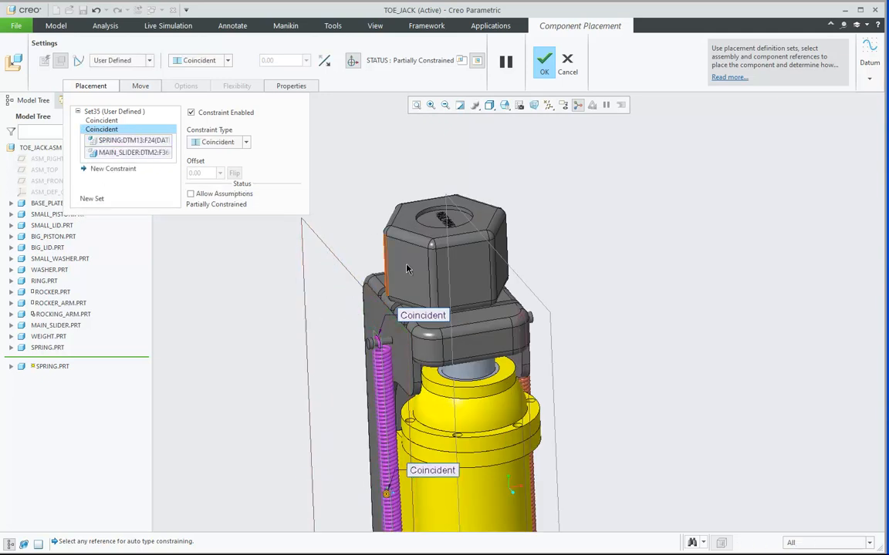
Add a constraint pairing the second spring's lower hook point PNT11 with point PNT1 on the base plate's pin
scroll(380, 264, "up", 3)
left_click(114, 169)
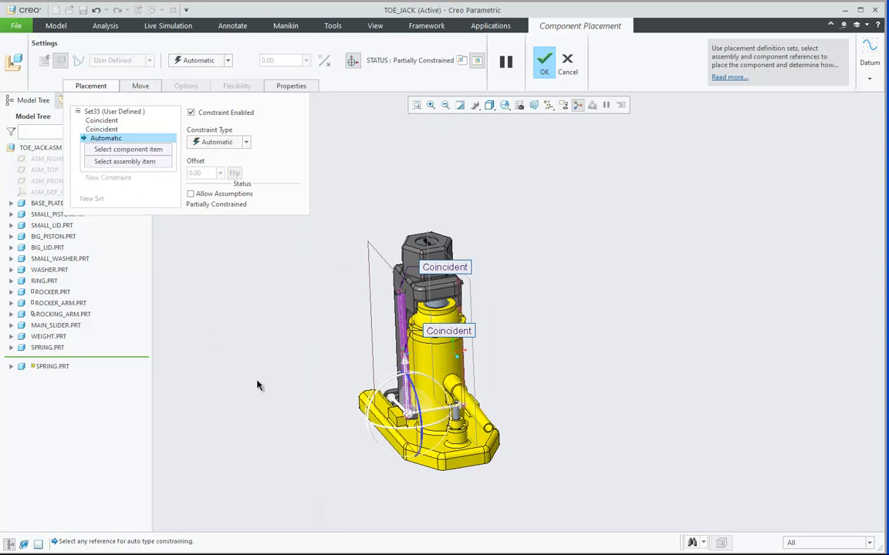
scroll(344, 440, "down", 3)
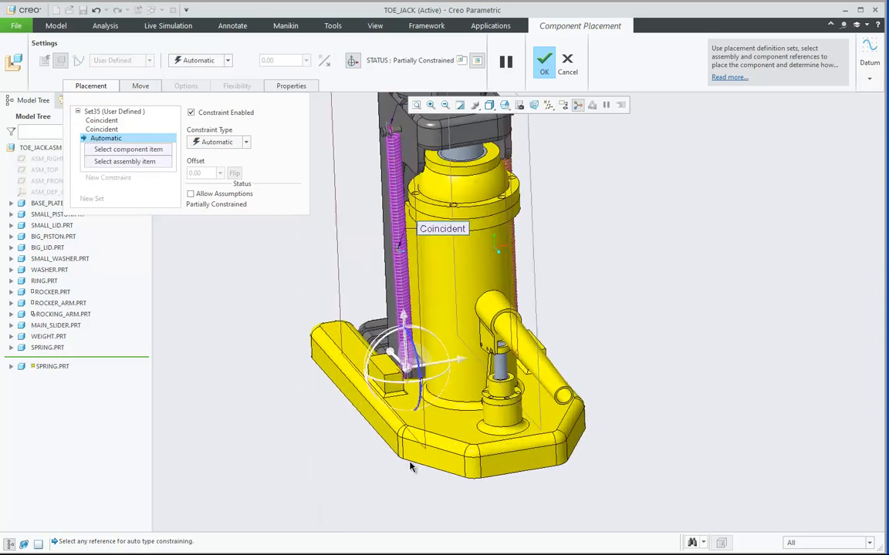
left_click(417, 403)
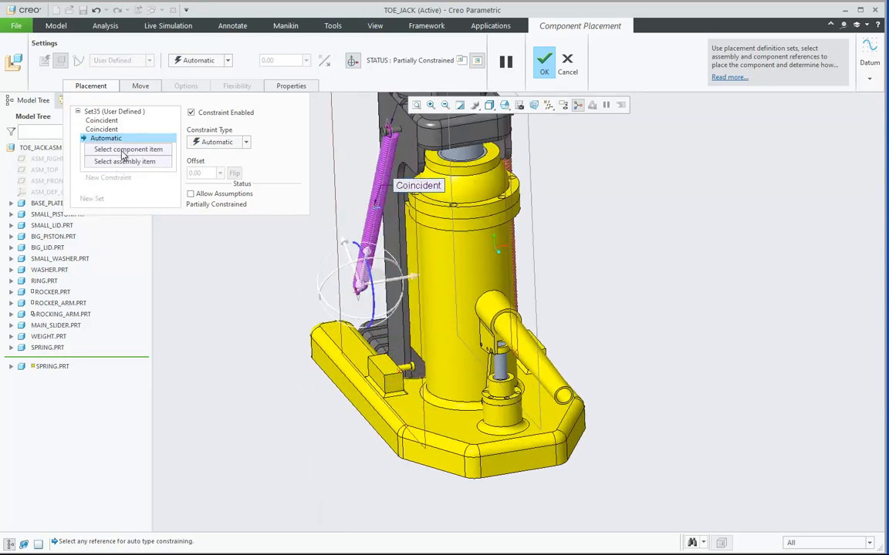
scroll(344, 305, "down", 5)
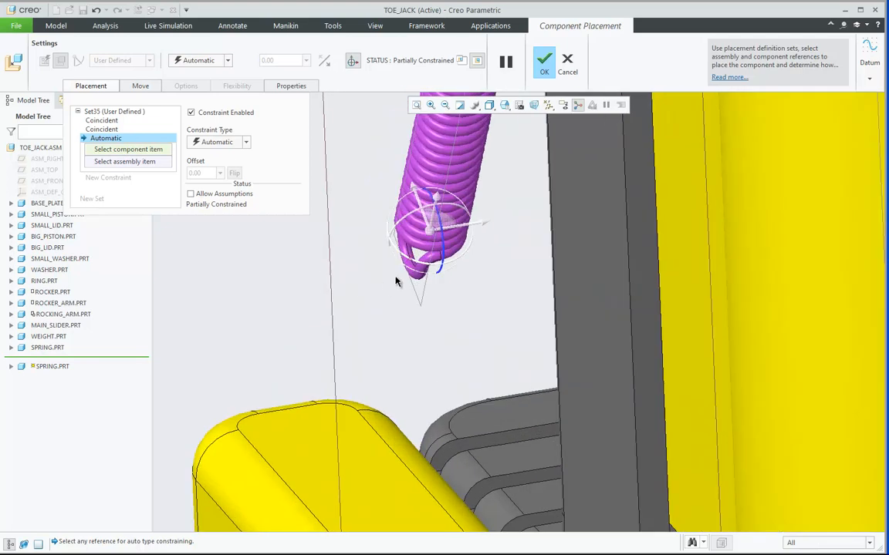
scroll(413, 261, "down", 3)
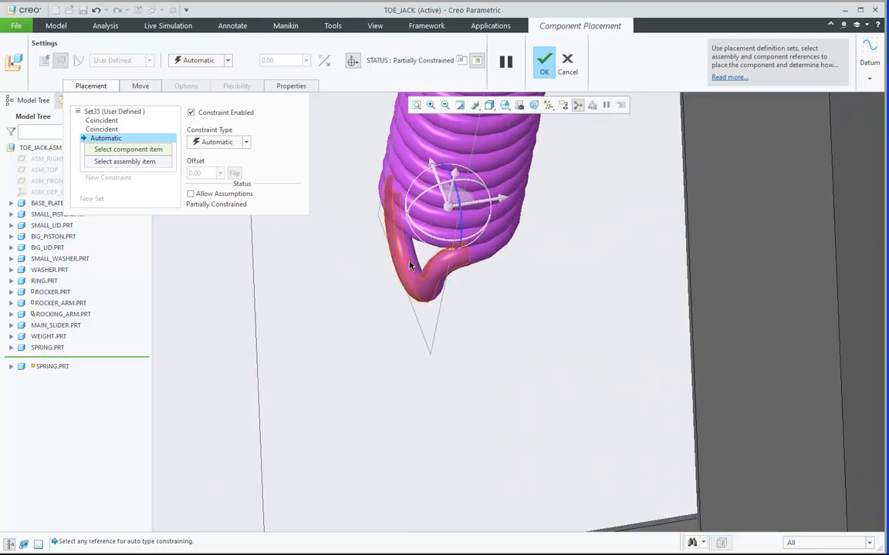
left_click(351, 311)
scroll(359, 298, "up", 4)
scroll(473, 466, "down", 3)
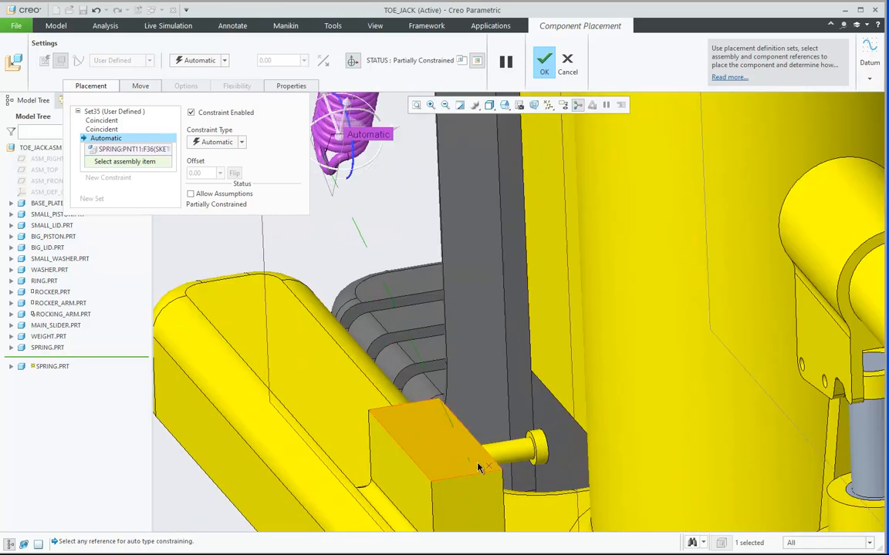
left_click(488, 466)
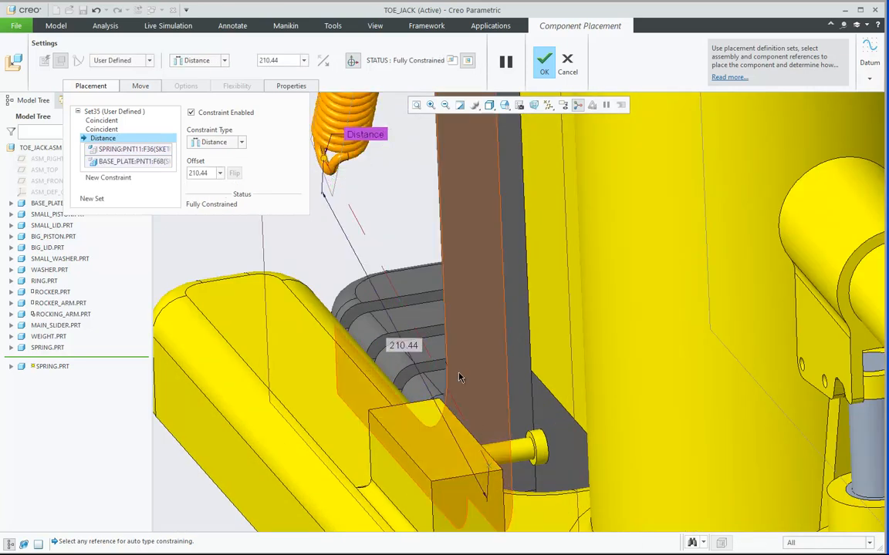
Try to make the second spring's point PNT11 coincident with the base plate's point PNT1
scroll(472, 416, "up", 3)
left_click(223, 62)
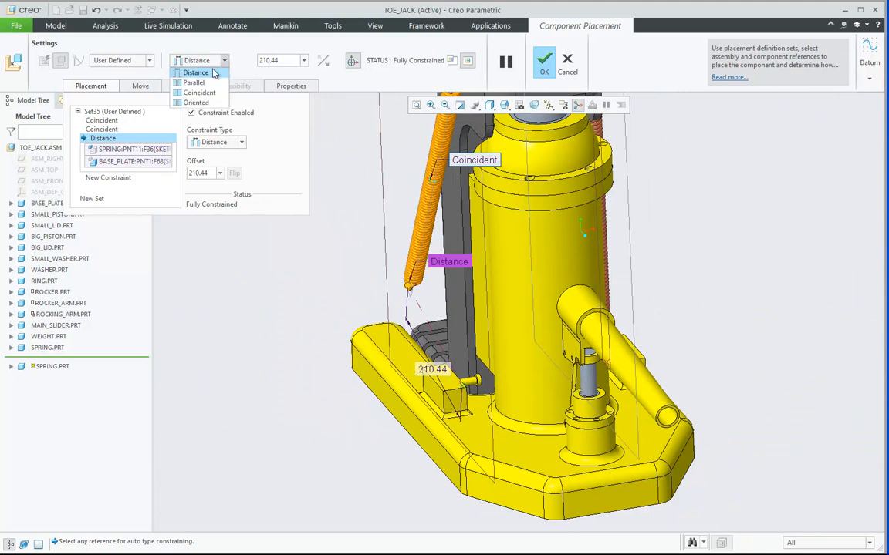
left_click(206, 91)
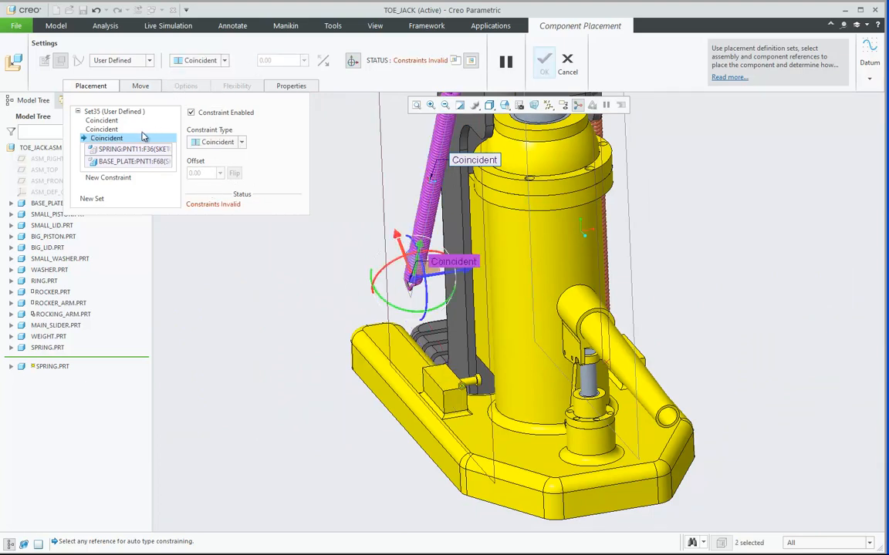
Set the constraint between spring point PNT11 and base plate point PNT1 to Oriented and accept the second spring's placement
left_click(224, 62)
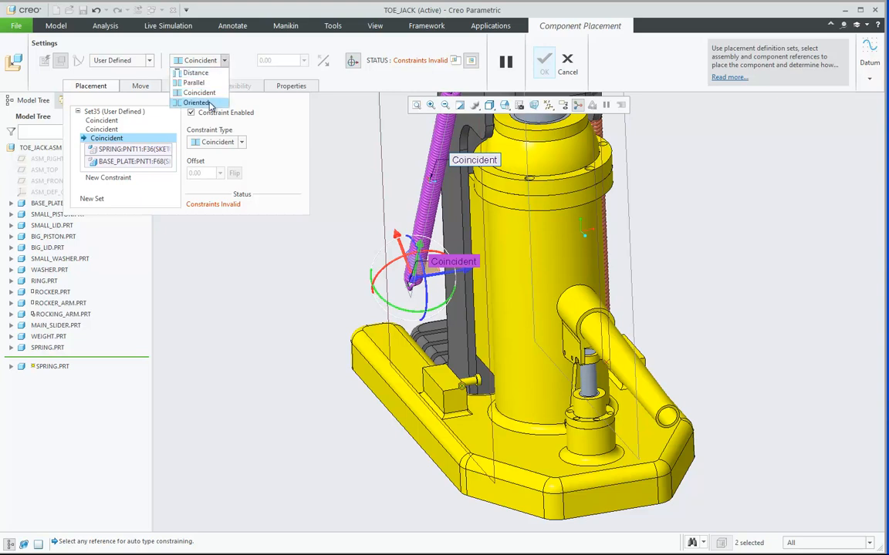
left_click(199, 98)
scroll(334, 301, "up", 2)
scroll(334, 302, "up", 2)
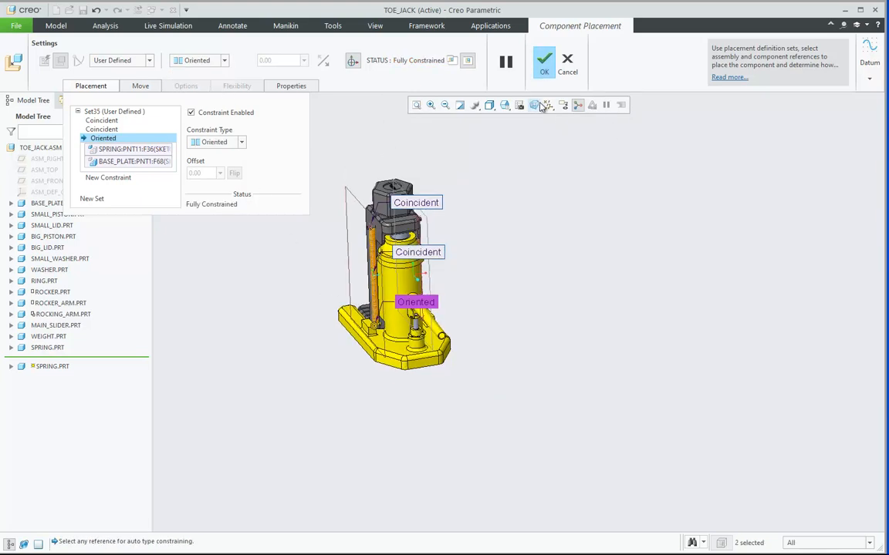
left_click(542, 64)
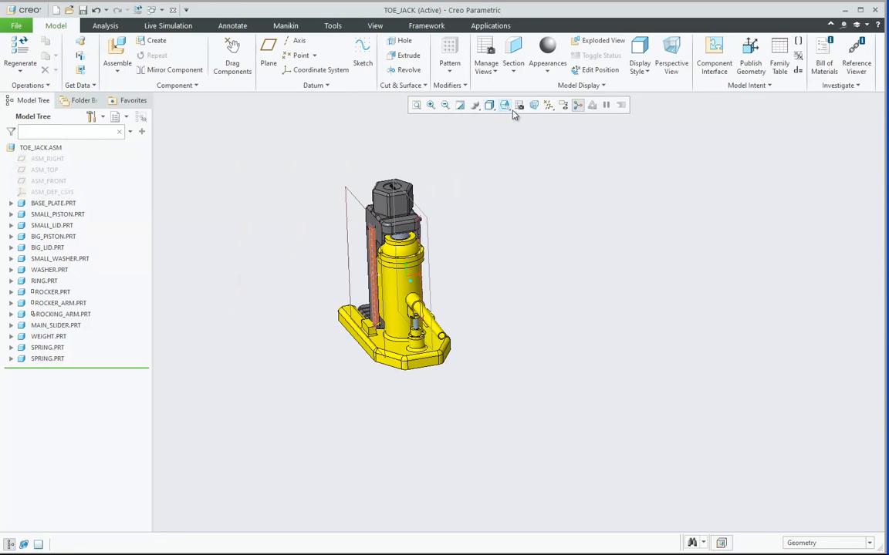
Turn off the datum plane display and orient the jack to its straight-on front view
left_click(547, 105)
left_click(562, 167)
left_click(503, 106)
left_click(518, 158)
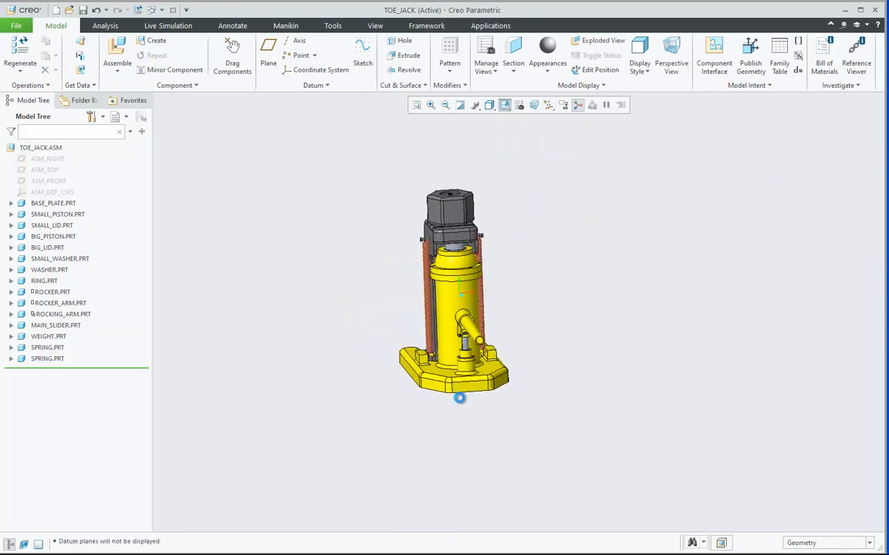
Examine how both springs hook onto the slider and base plate pins, first from the front and finally in an angled 3D view
scroll(516, 367, "up", 5)
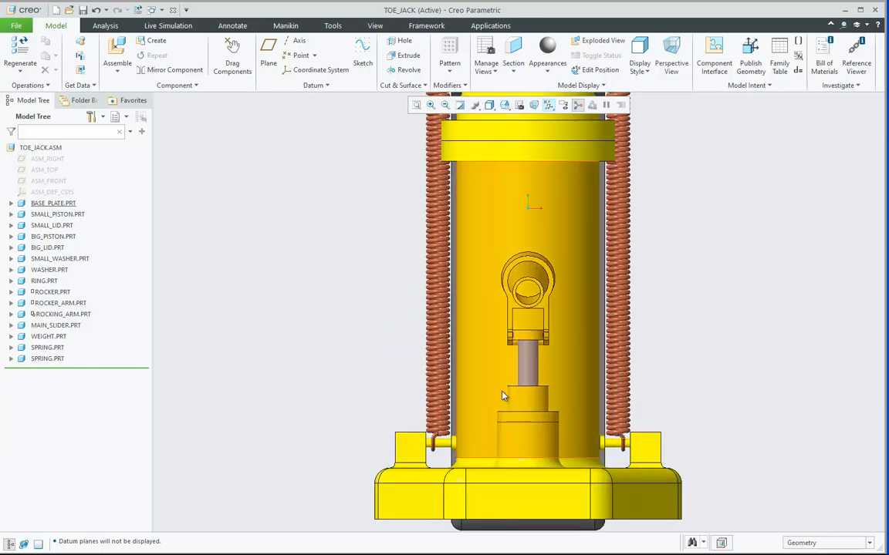
scroll(482, 351, "down", 4)
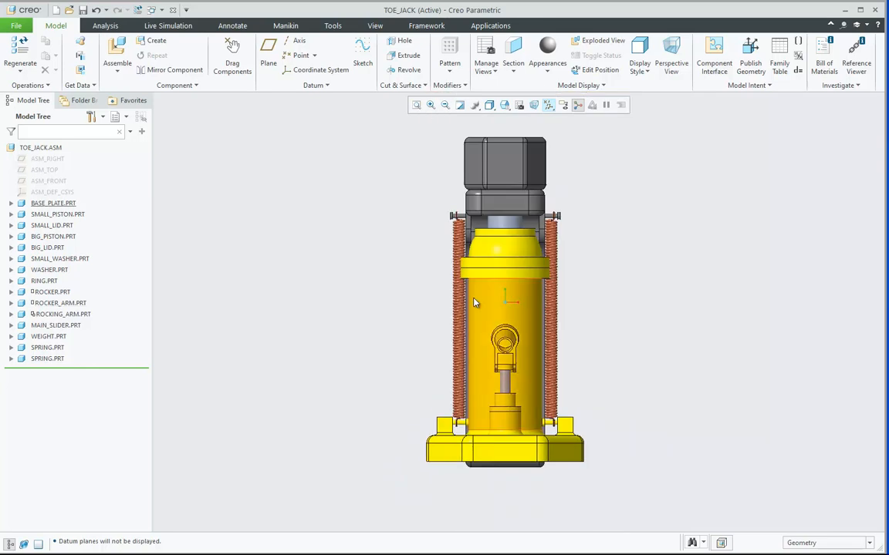
scroll(486, 224, "up", 6)
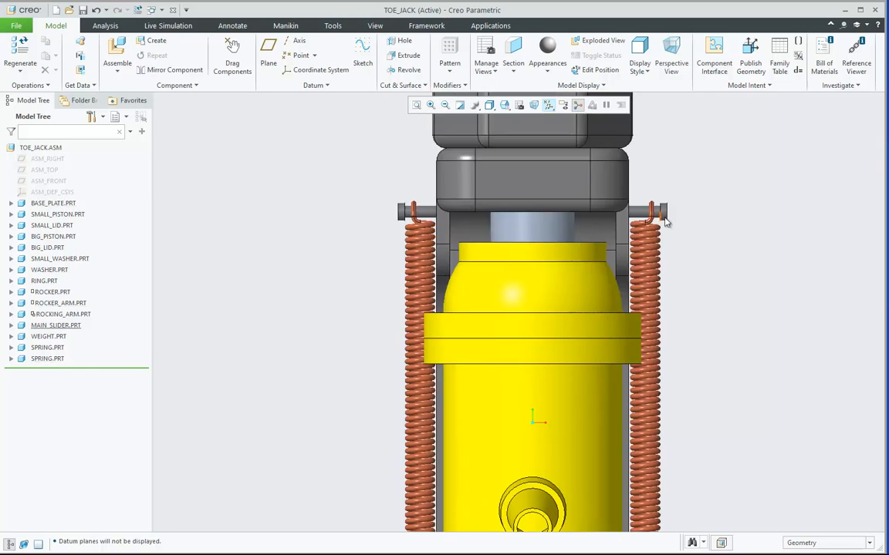
scroll(423, 185, "down", 2)
scroll(407, 275, "down", 2)
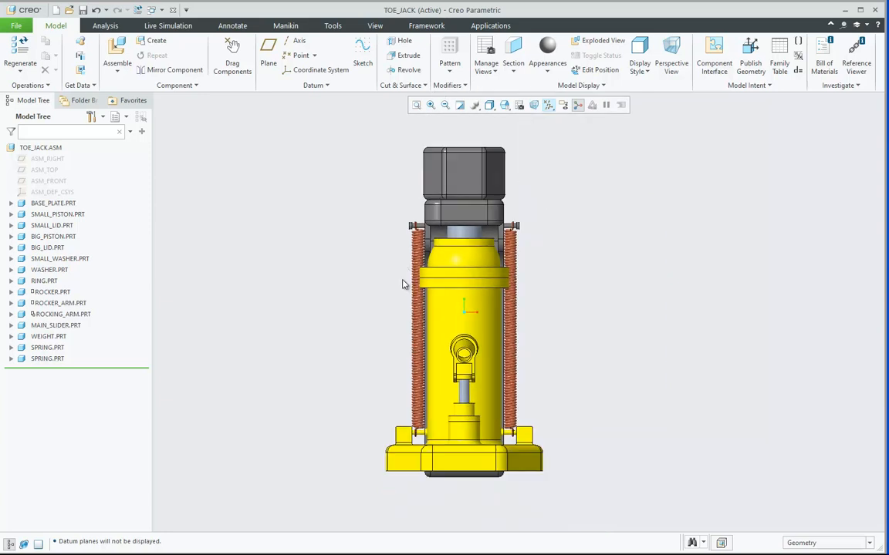
scroll(377, 363, "up", 4)
scroll(416, 404, "down", 3)
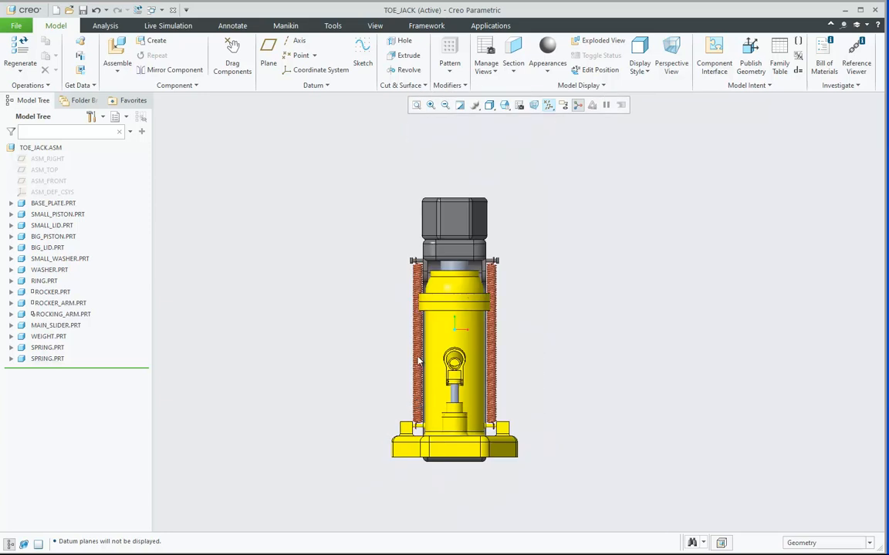
left_click(505, 105)
left_click(540, 117)
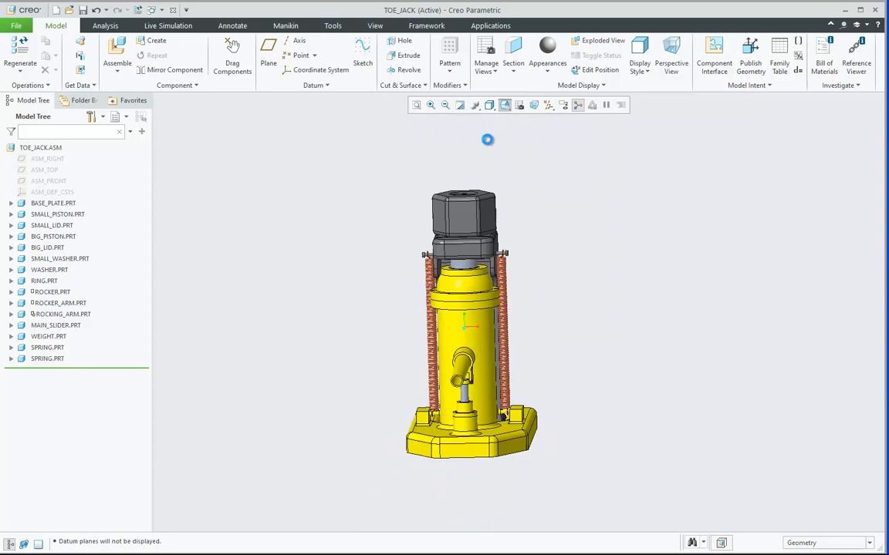
scroll(663, 224, "up", 2)
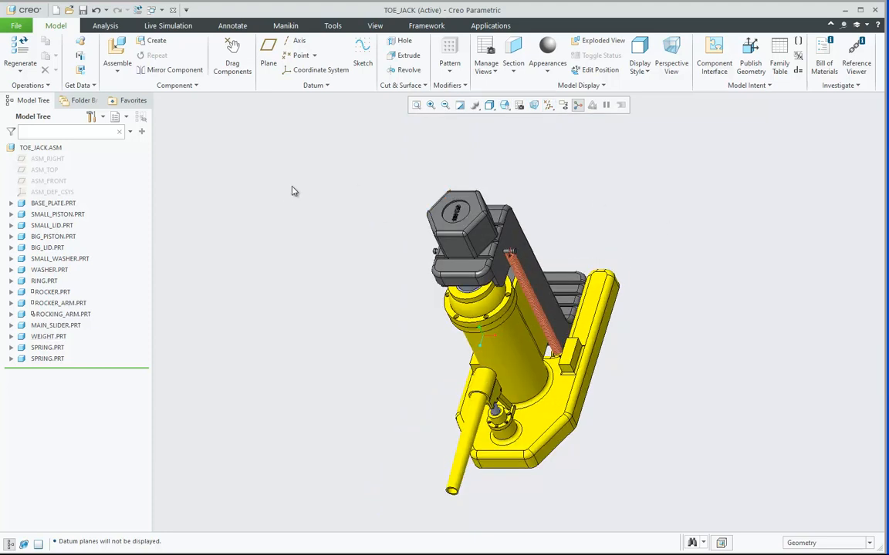
Close the toe jack assembly and erase all non-displayed models from the session
left_click(172, 9)
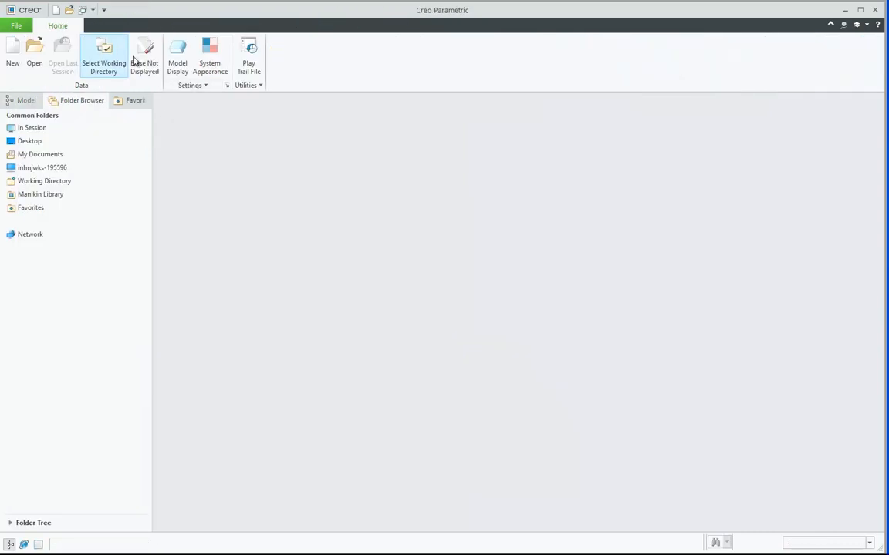
key("Return")
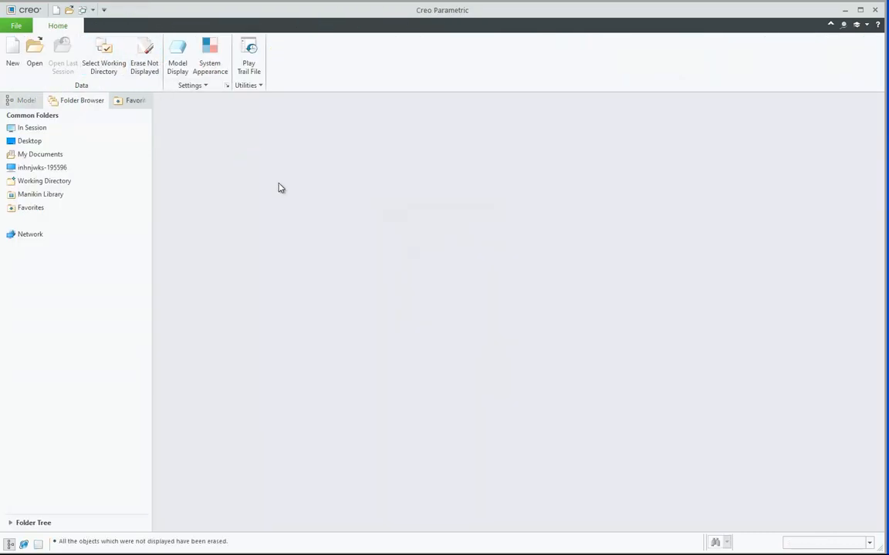
Set the folder 2. Point on Line as the working directory and open point_on_line.asm from it
left_click(44, 182)
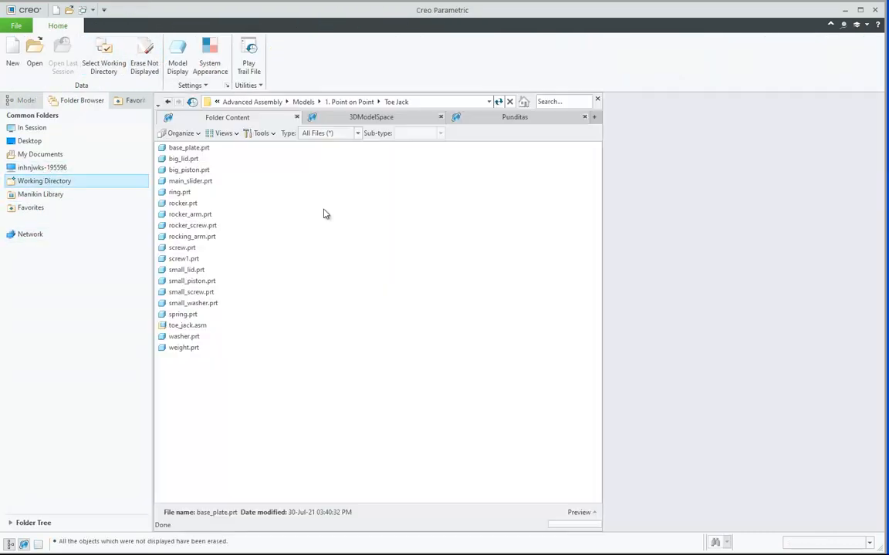
left_click(315, 104)
left_click(196, 160)
right_click(195, 160)
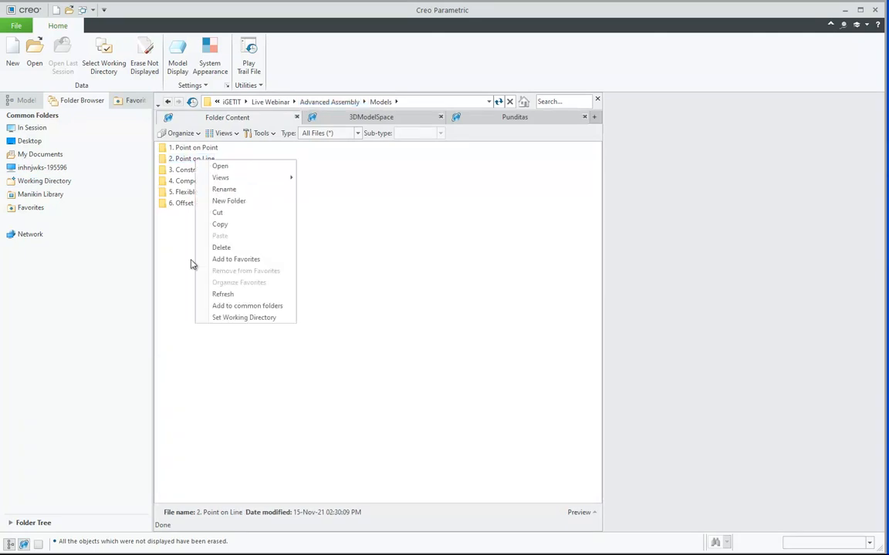
left_click(249, 319)
left_click(59, 183)
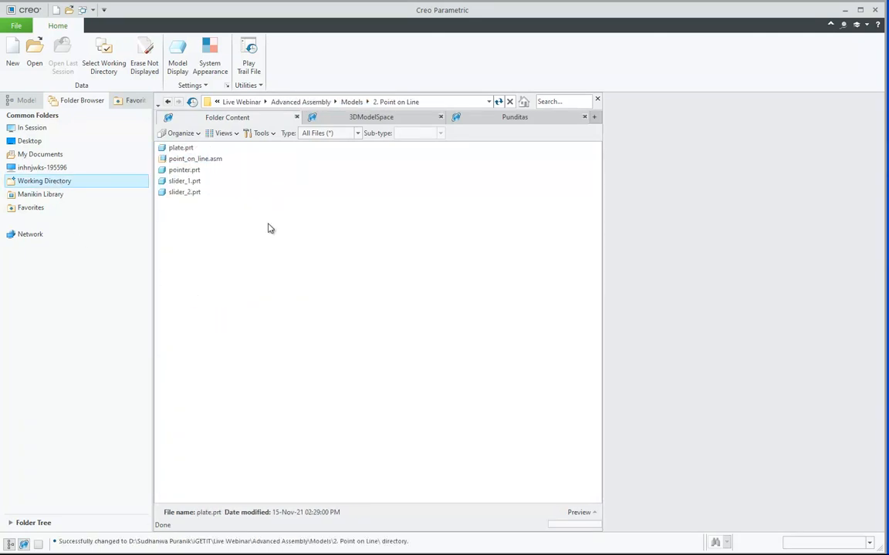
double_click(206, 160)
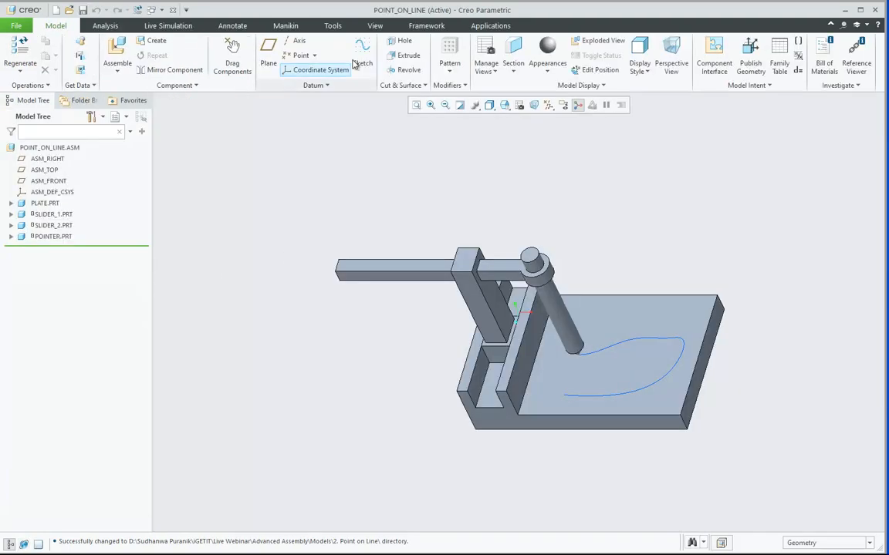
Examine the joint connections of the point-on-line assembly in Mechanism mode and return to the standard assembly environment
left_click(491, 25)
left_click(213, 50)
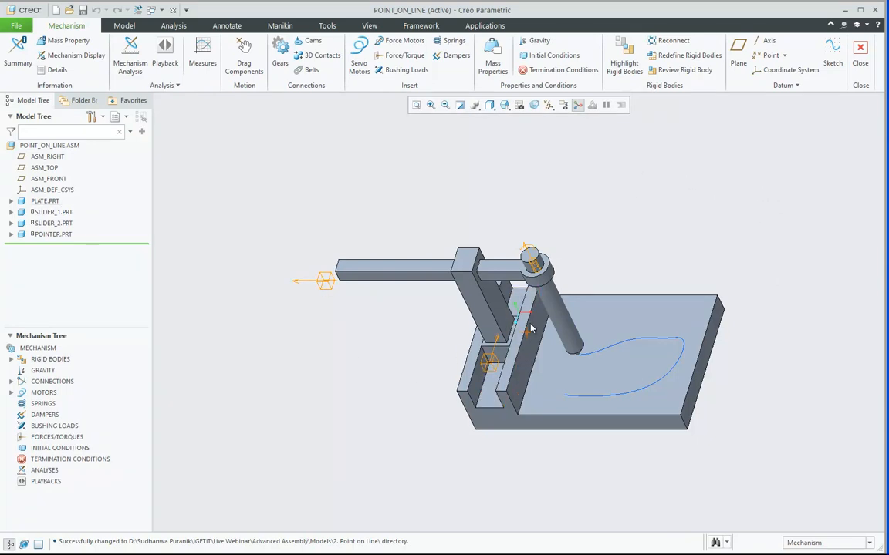
left_click(859, 56)
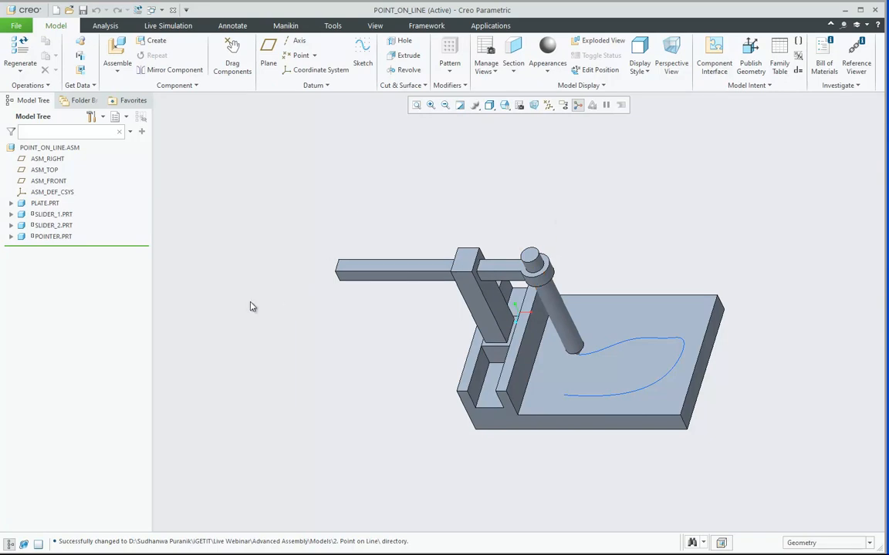
Edit the placement definition of POINTER.PRT and add a new connection set of type Slot
left_click(56, 238)
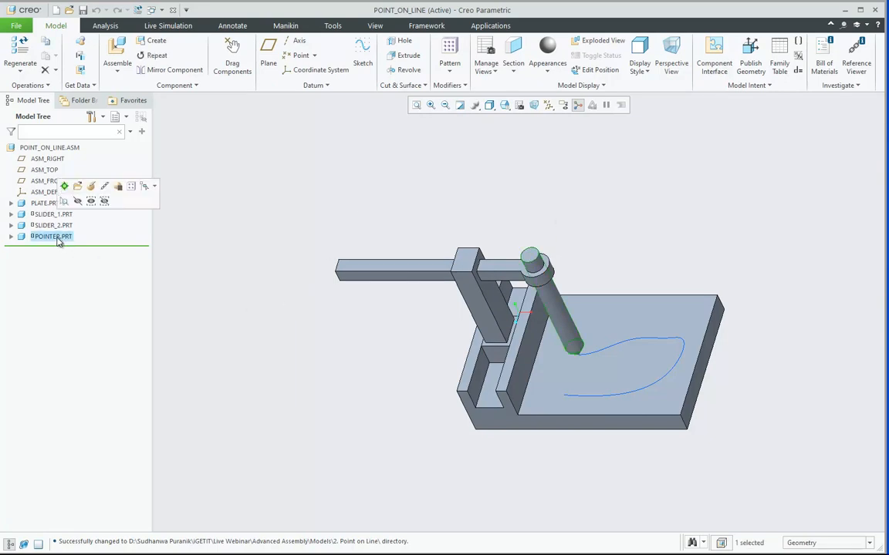
left_click(87, 182)
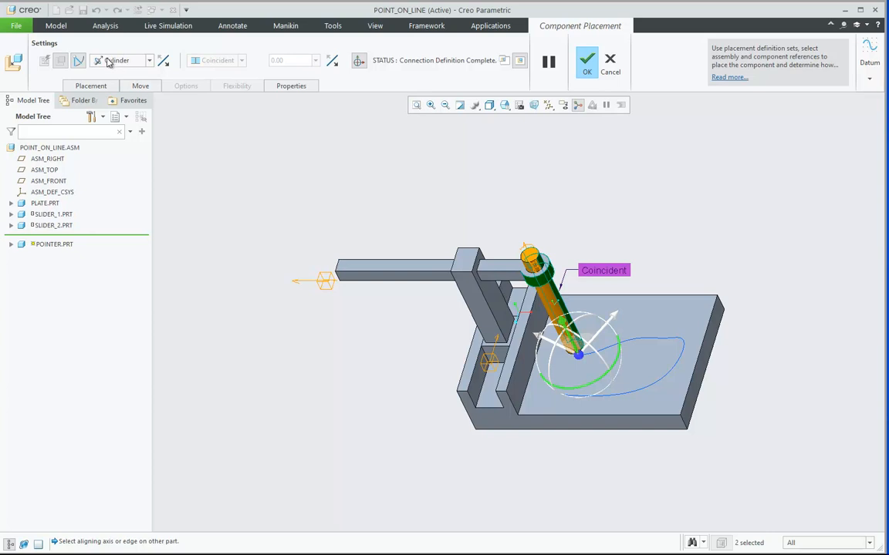
left_click(90, 86)
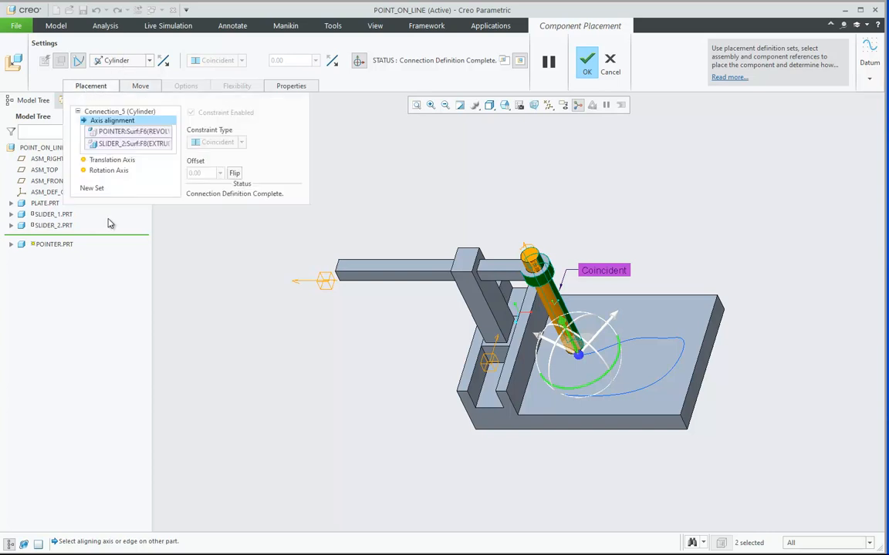
left_click(92, 189)
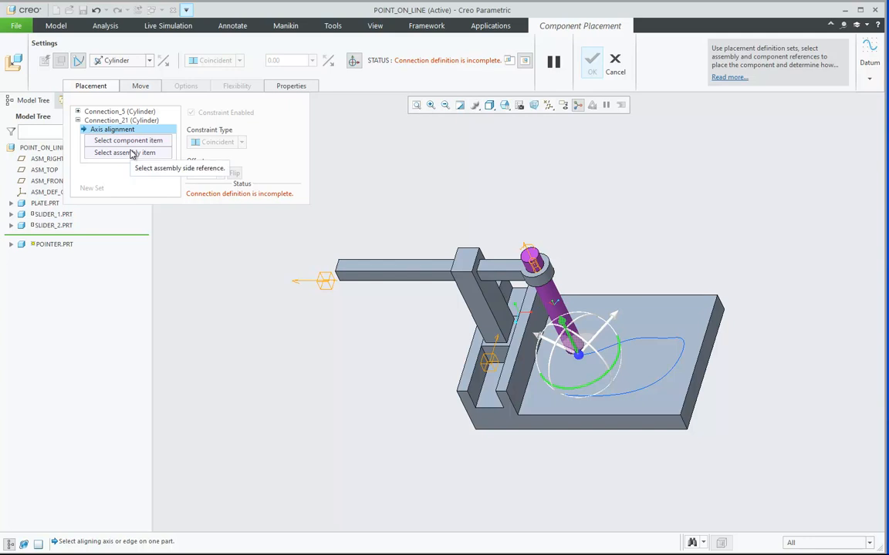
left_click(136, 60)
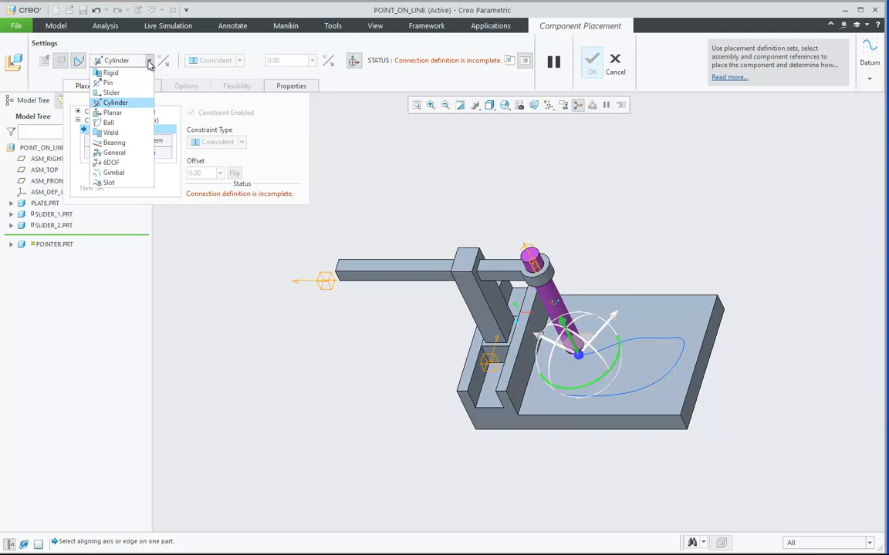
left_click(109, 183)
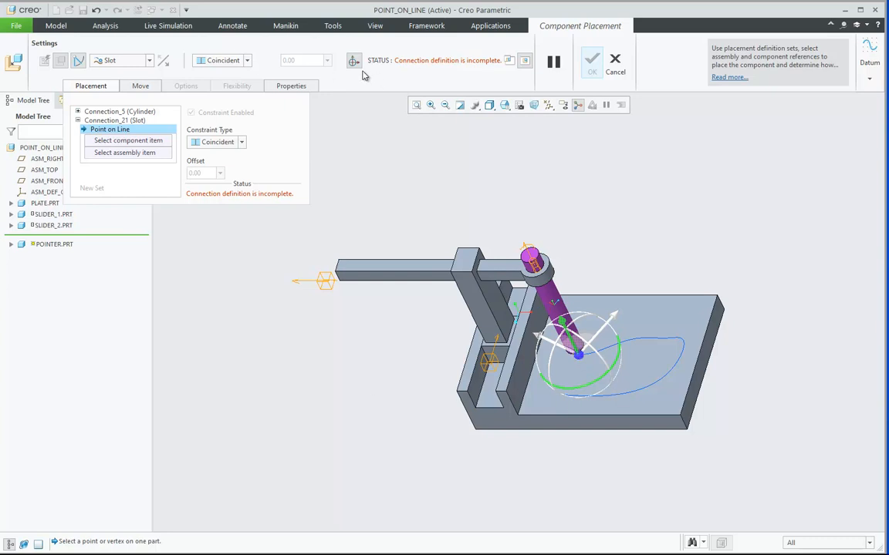
middle_click_drag(532, 460, 502, 386)
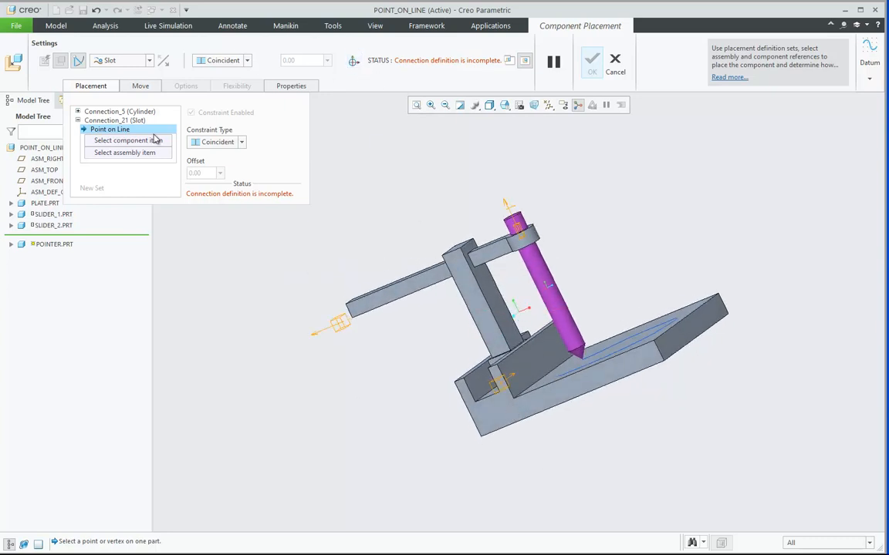
Reference the pointer's tip vertex and the curve on the plate in the Slot connection, and accept the pointer's placement
scroll(595, 354, "down", 4)
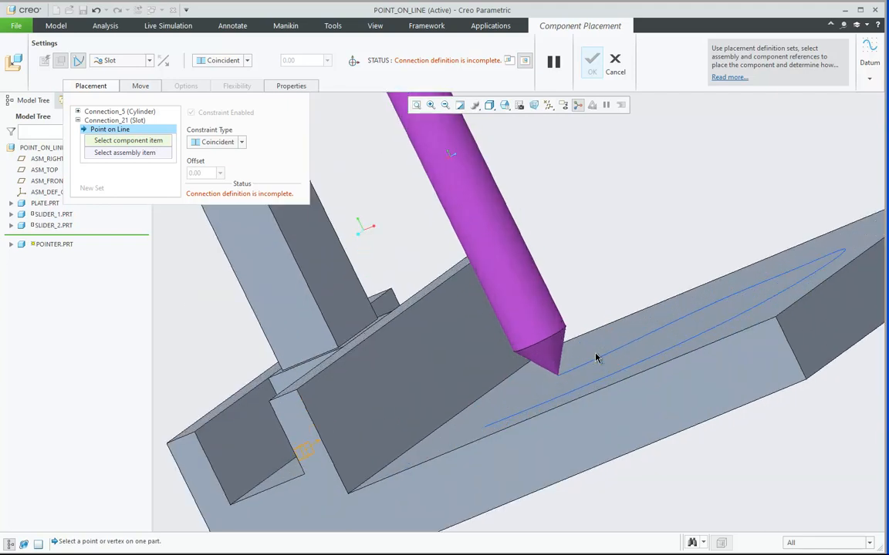
left_click(557, 378)
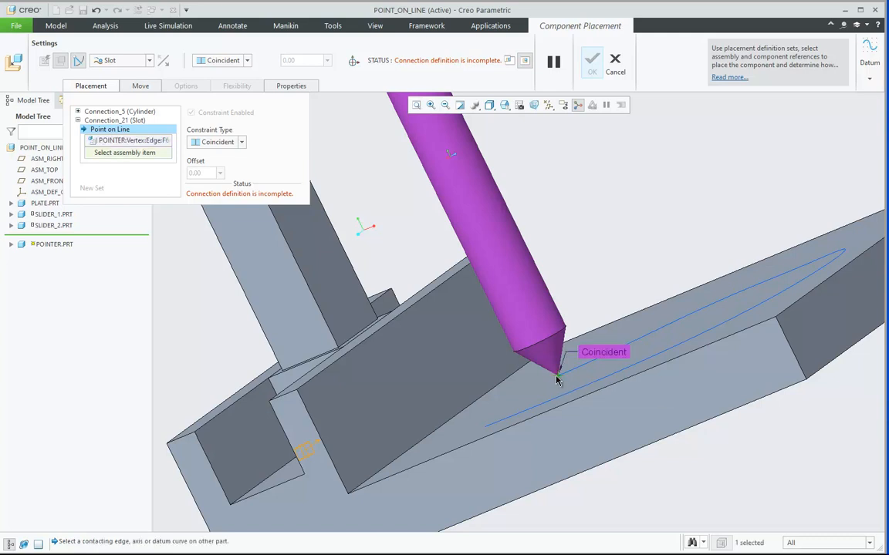
scroll(640, 422, "up", 2)
scroll(639, 419, "up", 1)
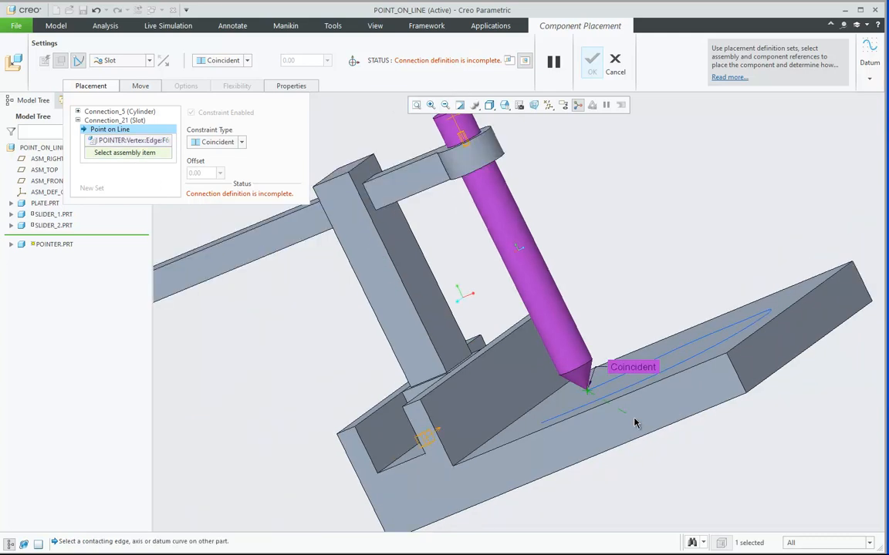
middle_click_drag(635, 419, 648, 446)
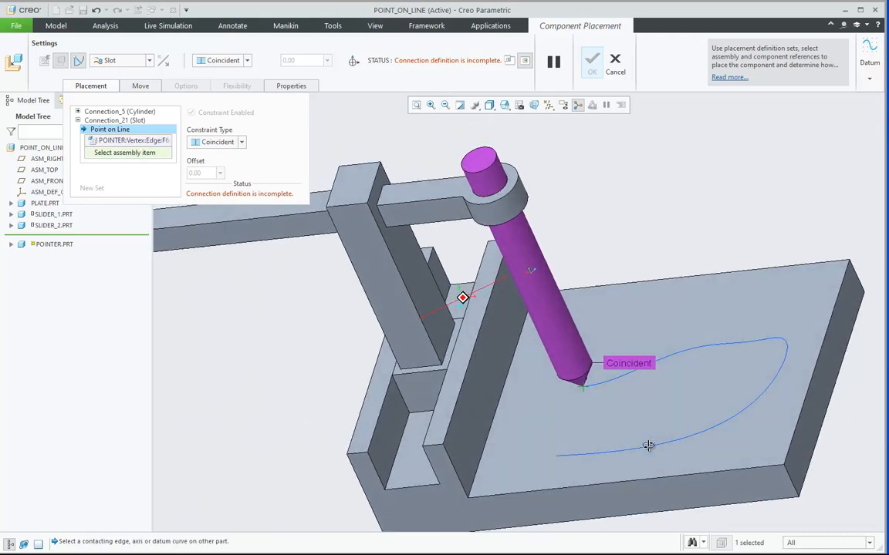
left_click(675, 360)
scroll(531, 347, "up", 2)
scroll(532, 347, "up", 1)
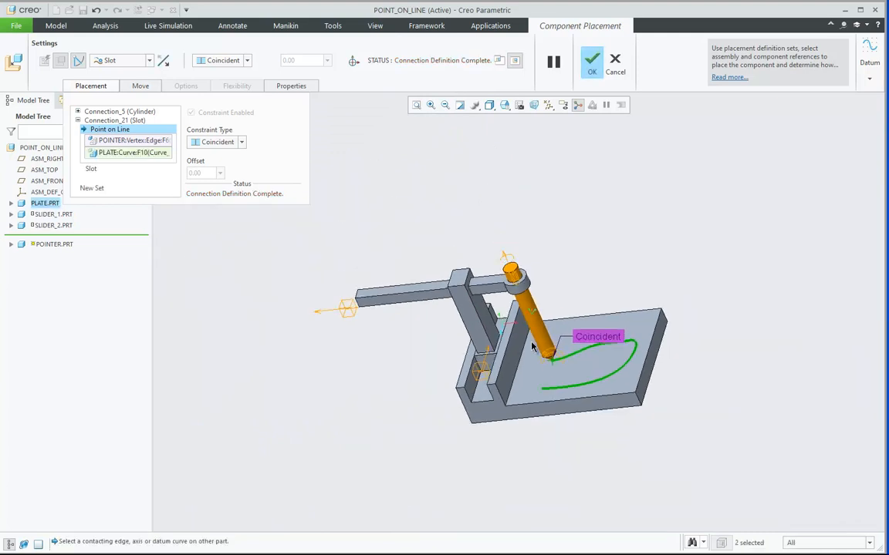
middle_click_drag(495, 413, 502, 324)
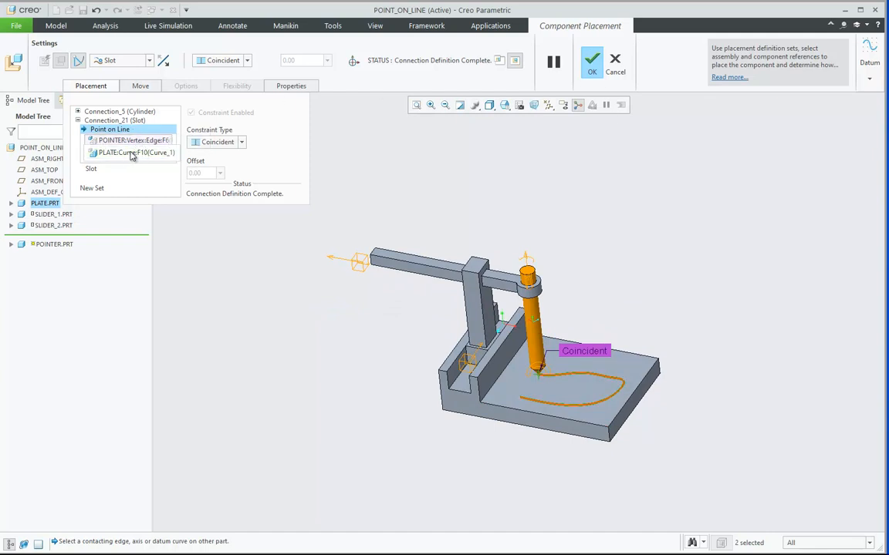
left_click(592, 68)
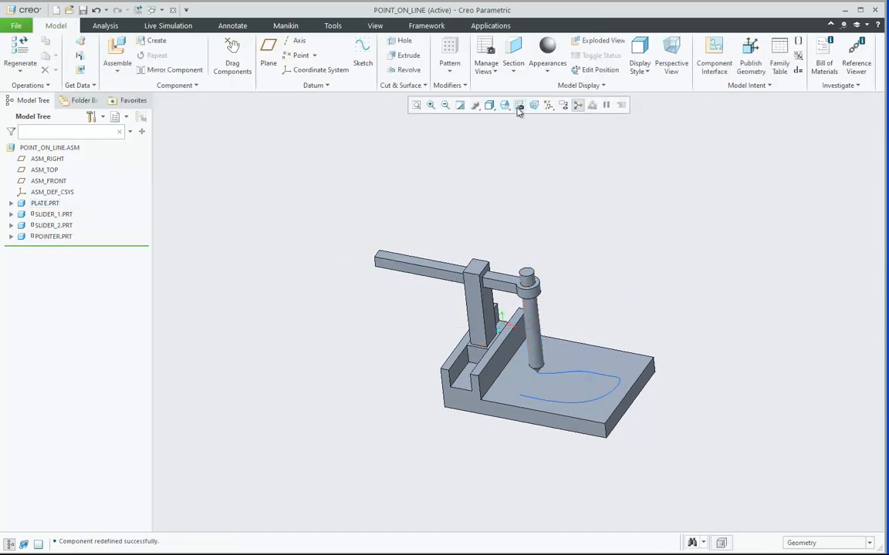
Reorient the assembly to a saved view and use Drag Components to move the pointer along the plate's curve to its opposite end
left_click(505, 106)
left_click(524, 120)
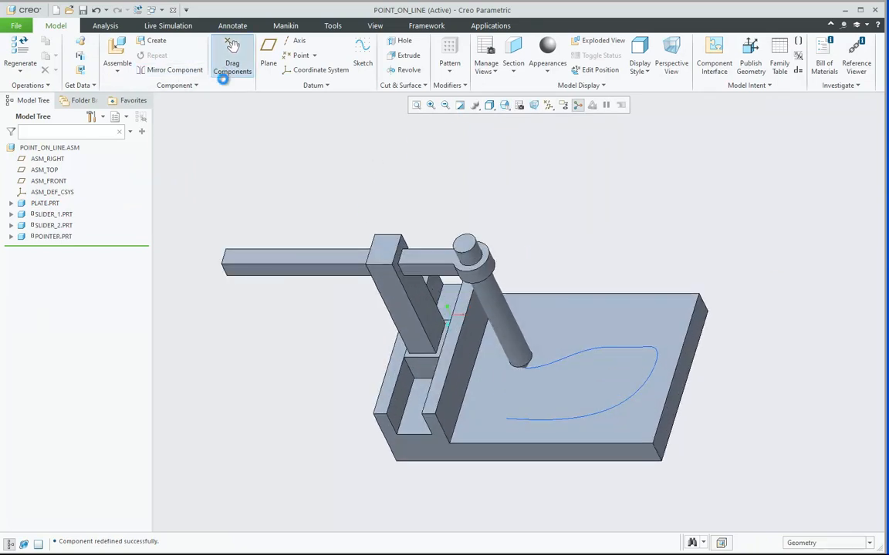
left_click(229, 66)
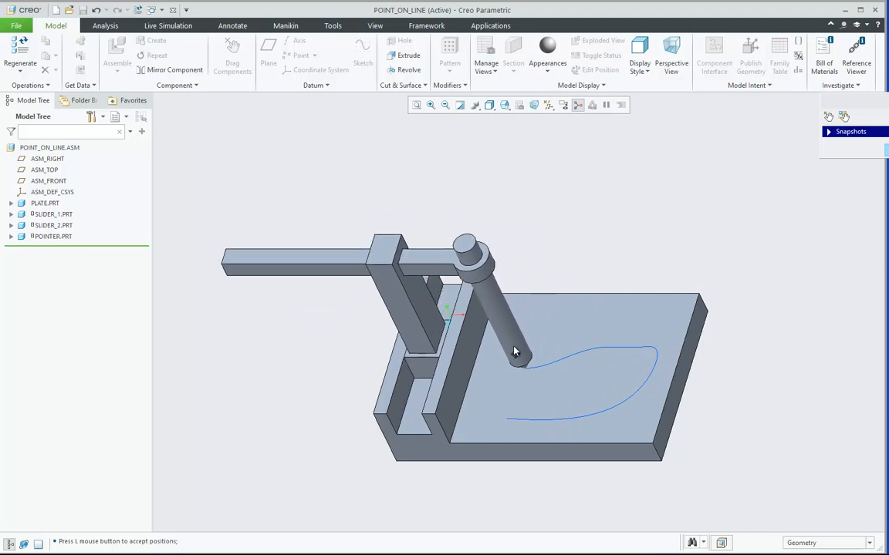
left_click(486, 417)
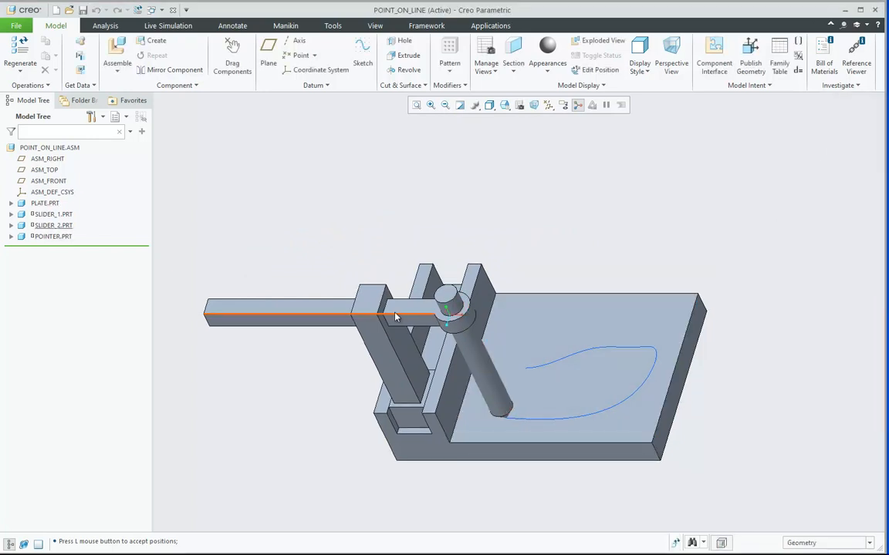
scroll(569, 270, "up", 2)
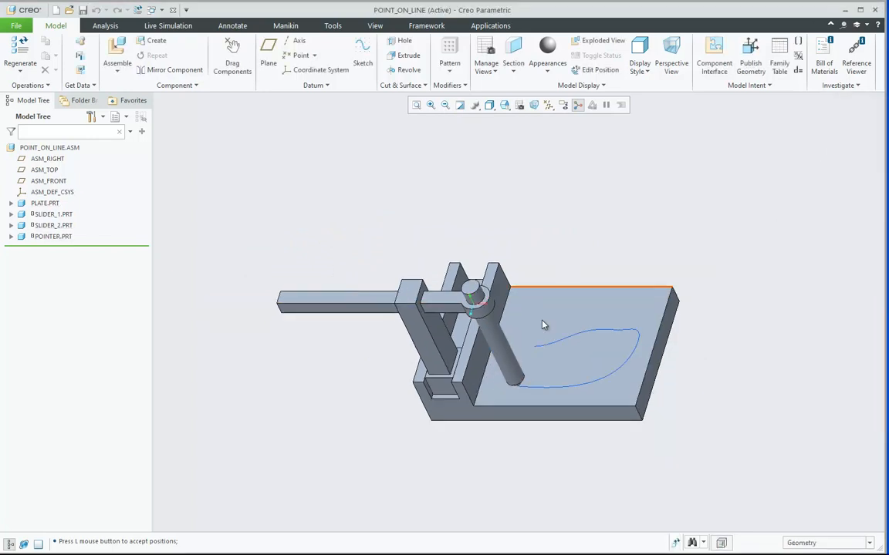
scroll(589, 426, "down", 2)
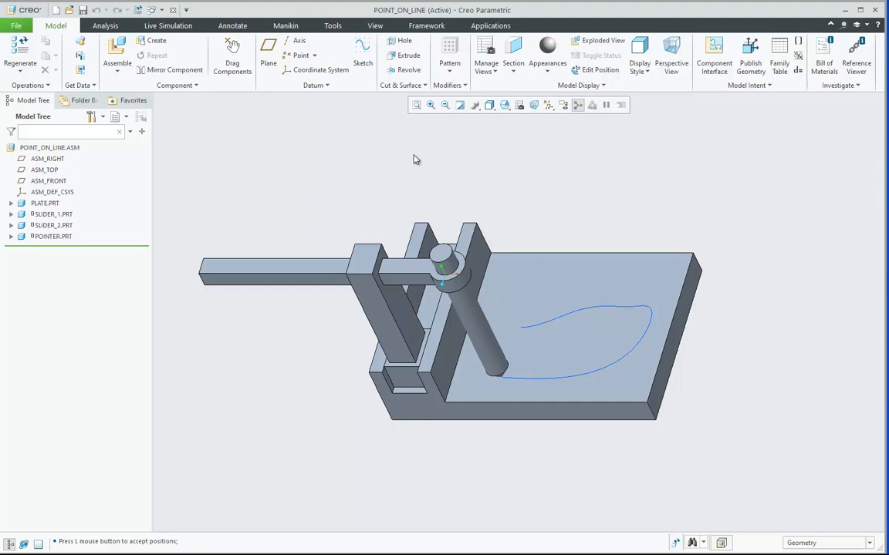
Close the point-on-line assembly and erase all non-displayed models from the session
left_click(174, 10)
left_click(145, 66)
key("Return")
Set the folder 3. Constraint Sets with Parameters as the working directory and open constraint_sets_with_parameters.asm from it
left_click(109, 192)
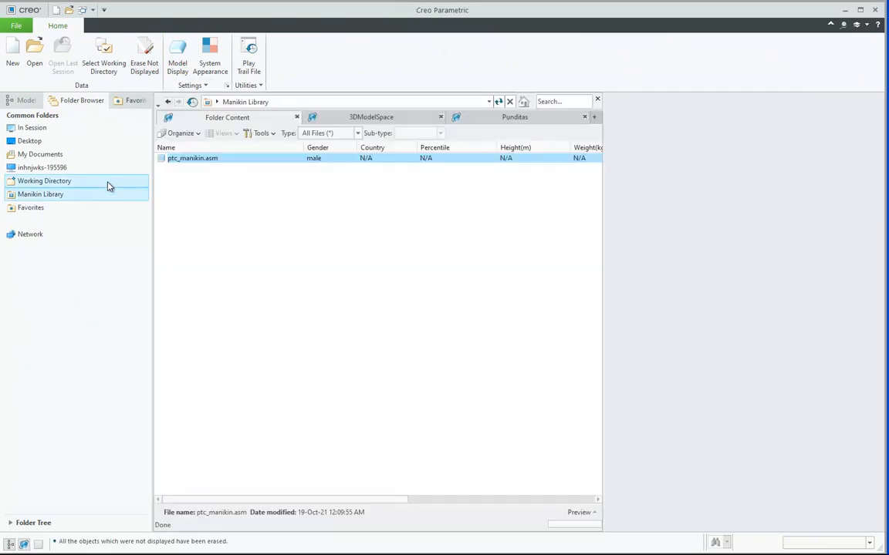
left_click(109, 182)
left_click(351, 104)
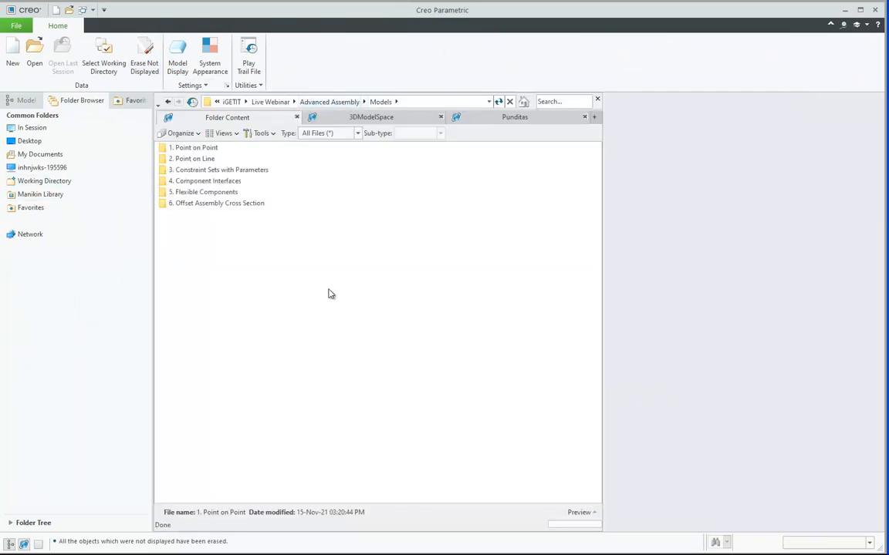
left_click(204, 171)
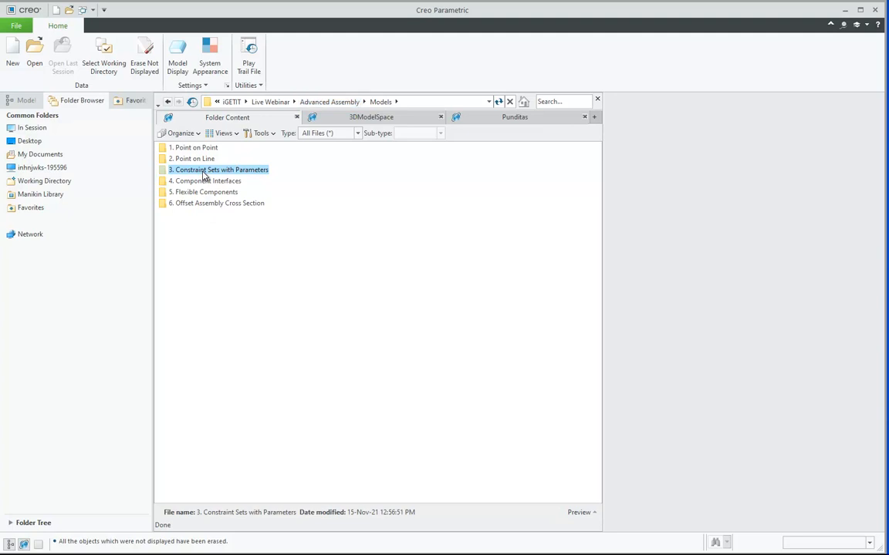
right_click(204, 171)
left_click(247, 330)
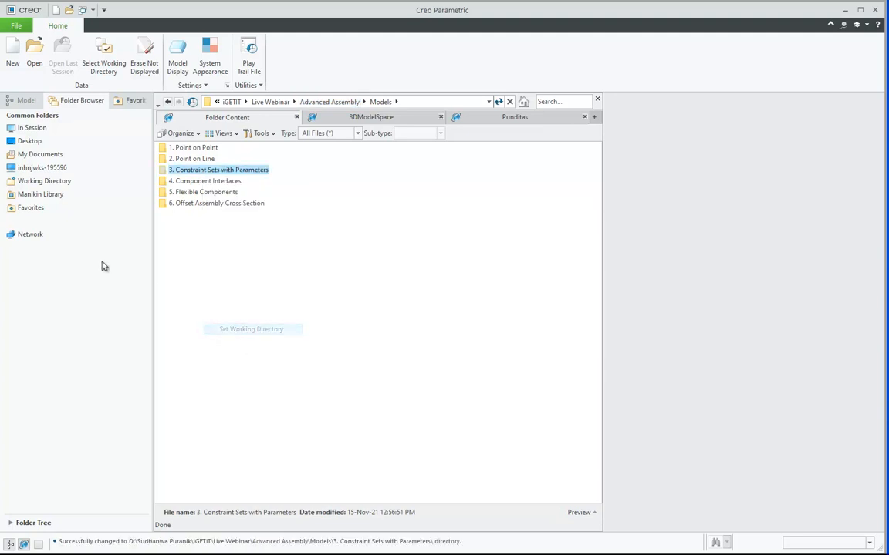
left_click(73, 183)
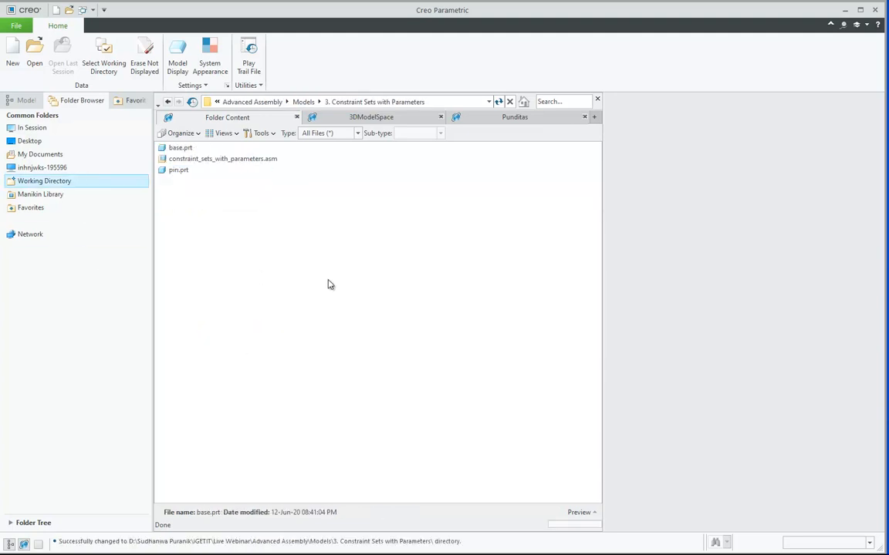
double_click(223, 160)
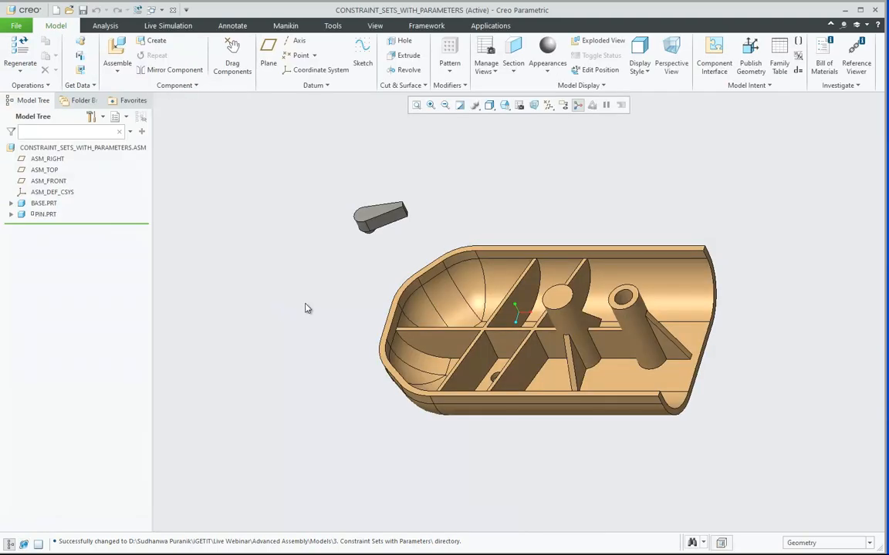
Edit the placement definition of PIN.PRT and rename its user-defined constraint set to Set1
left_click(44, 215)
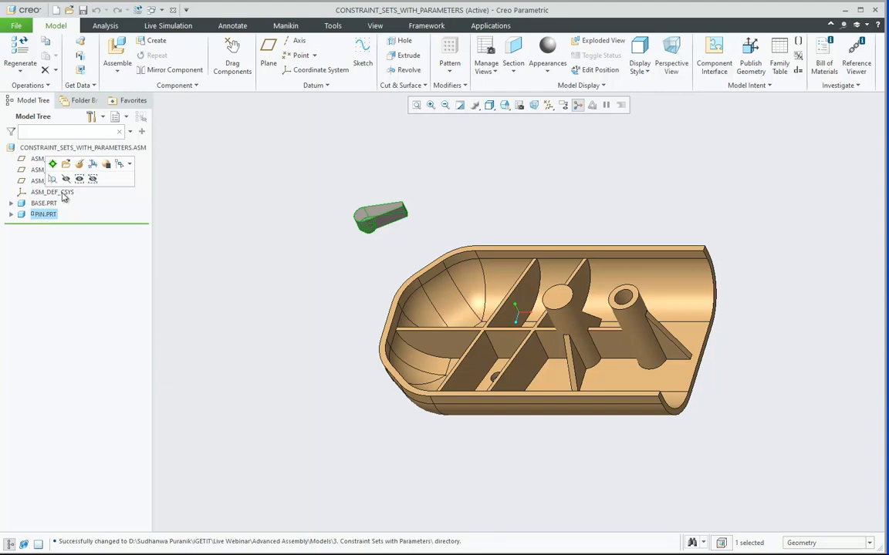
left_click(65, 163)
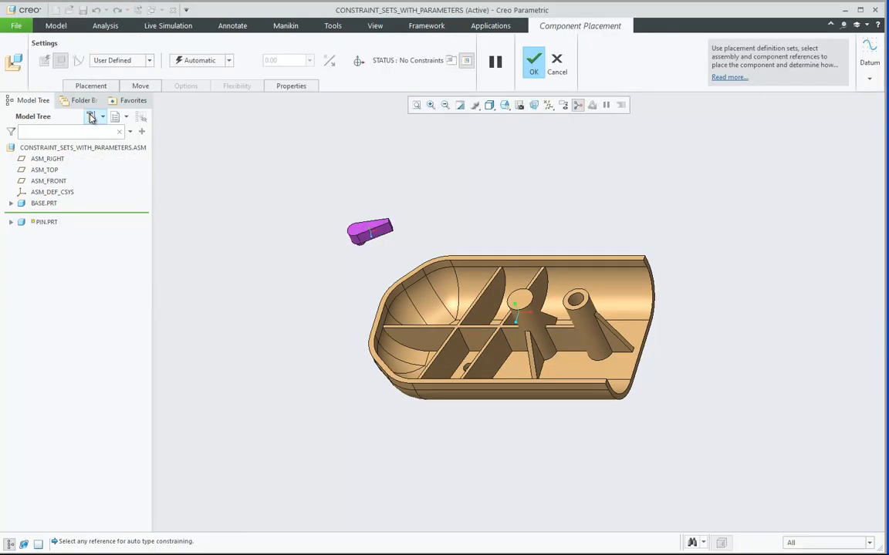
left_click(91, 87)
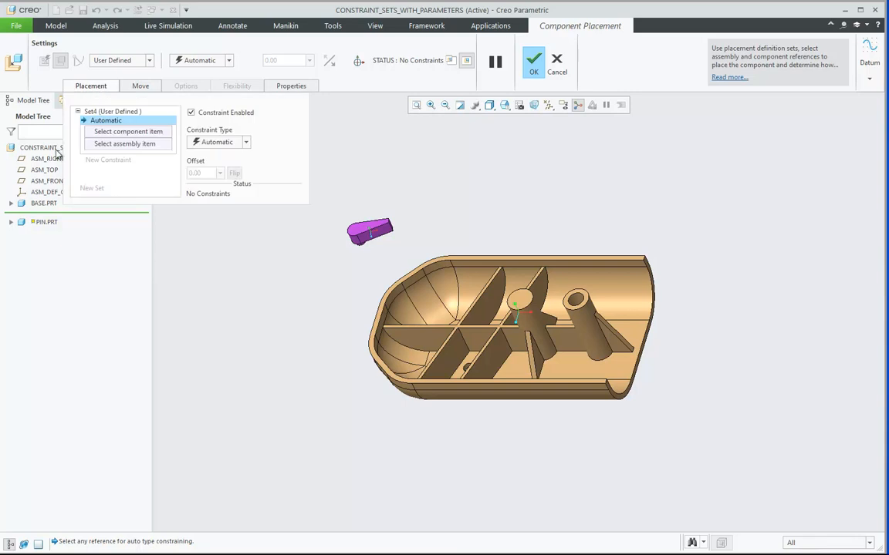
left_click(112, 112)
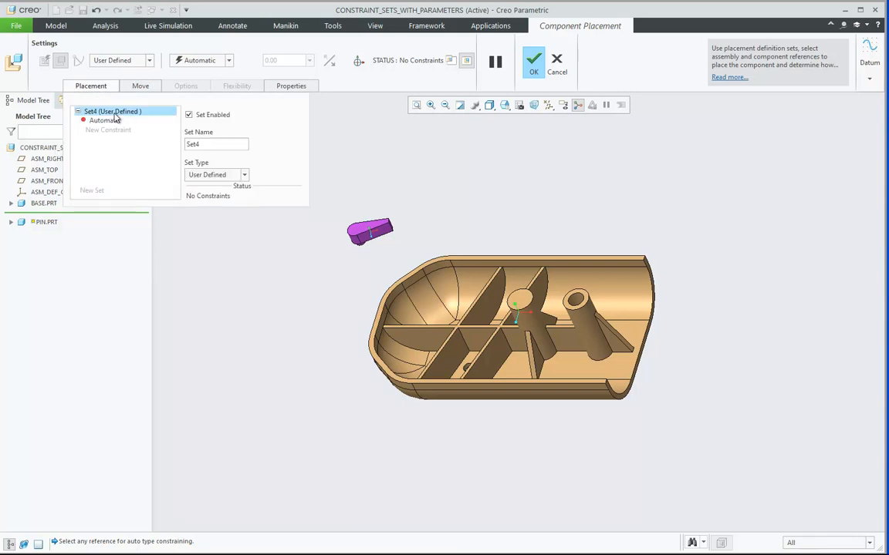
left_click(201, 144)
key("BackSpace")
key("Return")
Constrain the pin's cylindrical boss surface coincident with the small hole in the base
left_click(104, 120)
middle_click_drag(391, 360, 390, 339)
scroll(376, 328, "up", 5)
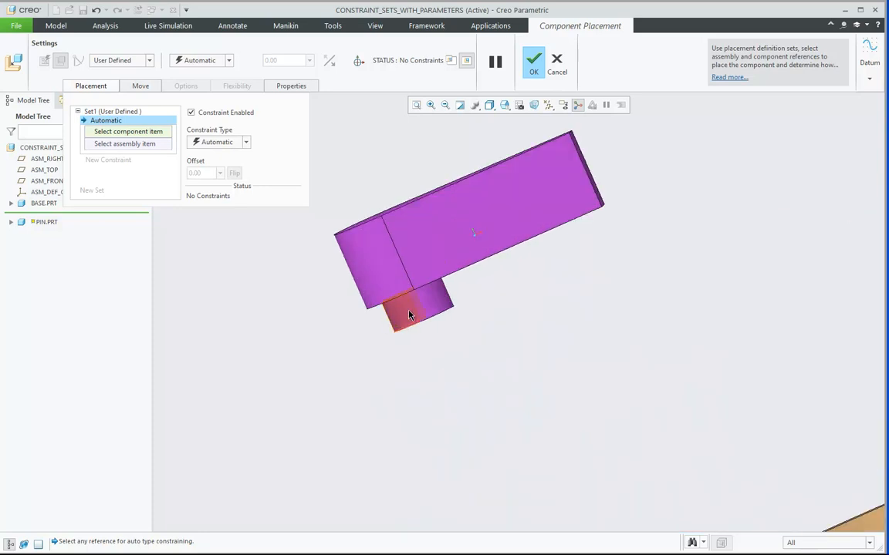
left_click(409, 315)
scroll(292, 313, "down", 5)
middle_click_drag(288, 282, 403, 347)
scroll(408, 344, "up", 4)
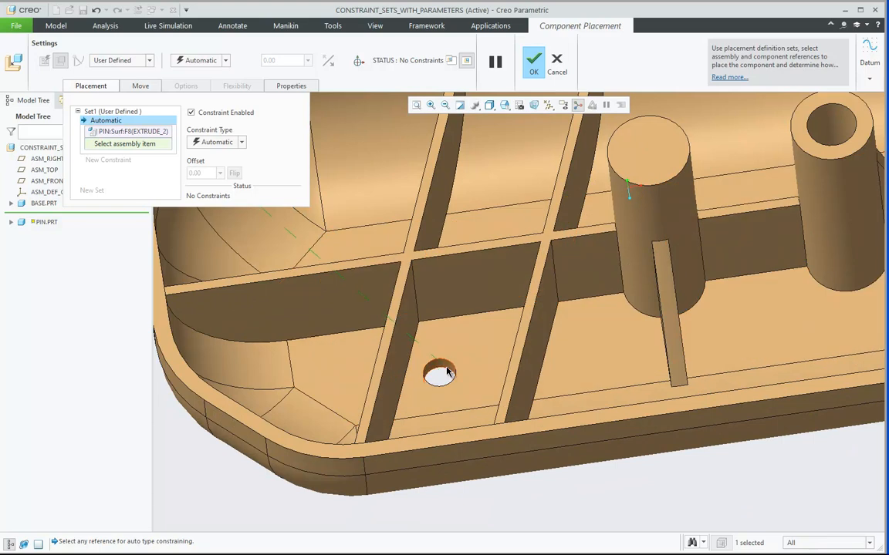
left_click(446, 372)
scroll(522, 401, "down", 4)
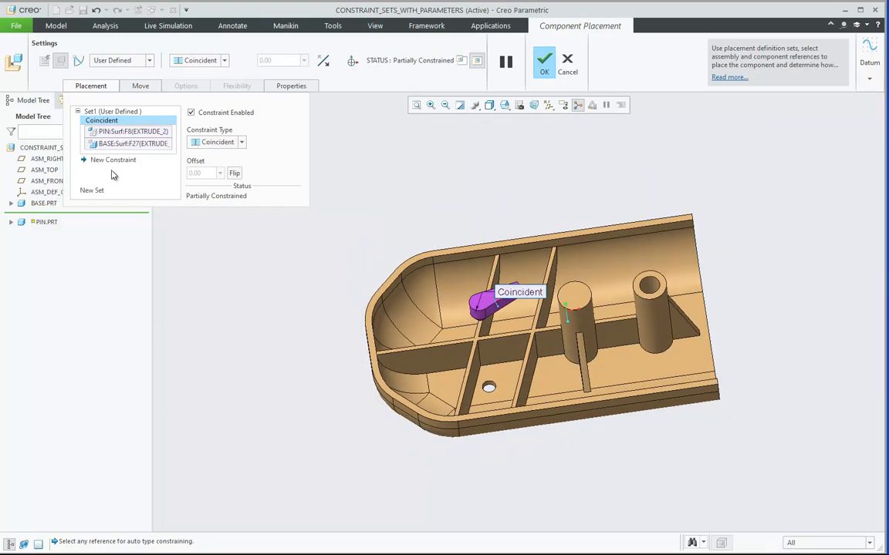
Add a second constraint making the edge at the pin's narrow end coincident with the rib face beside the hole
left_click(112, 160)
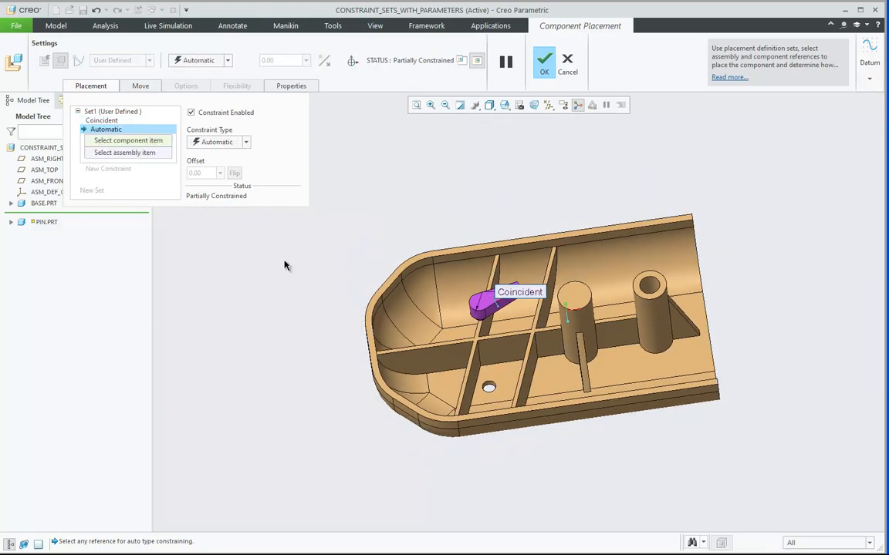
middle_click_drag(435, 351, 475, 416)
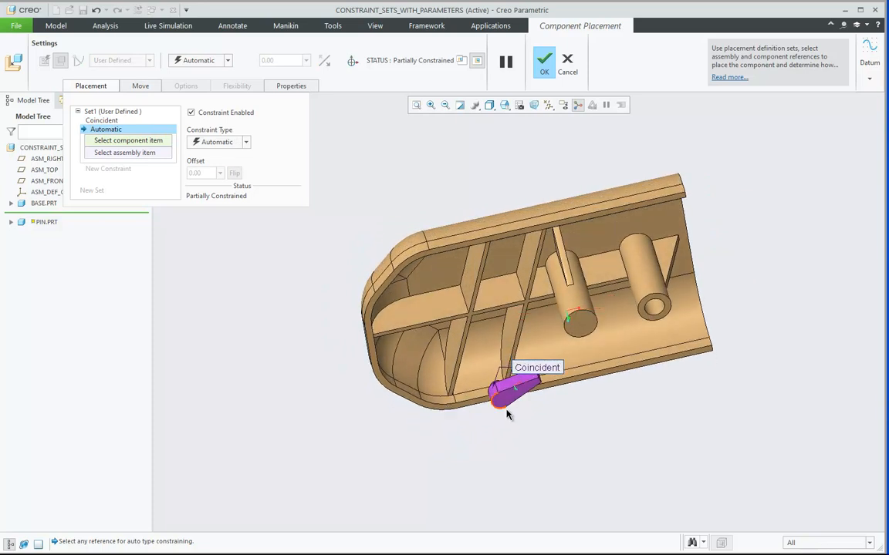
scroll(531, 384, "up", 3)
scroll(531, 383, "up", 3)
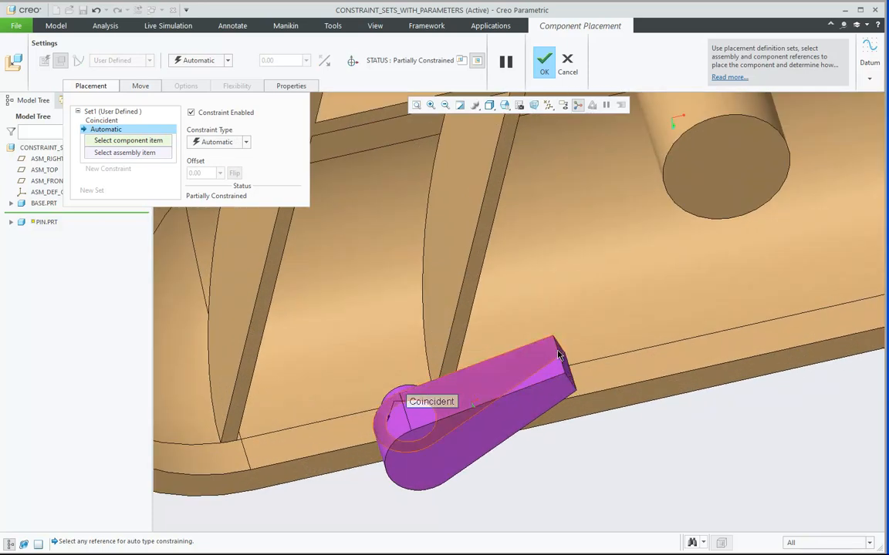
left_click(560, 356)
scroll(561, 362, "down", 3)
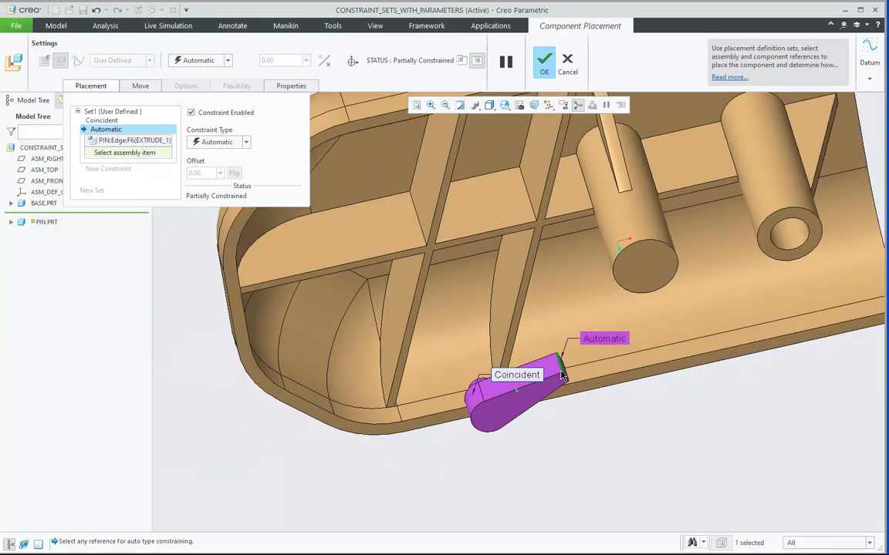
scroll(563, 375, "down", 3)
middle_click_drag(551, 362, 532, 309)
scroll(532, 308, "up", 5)
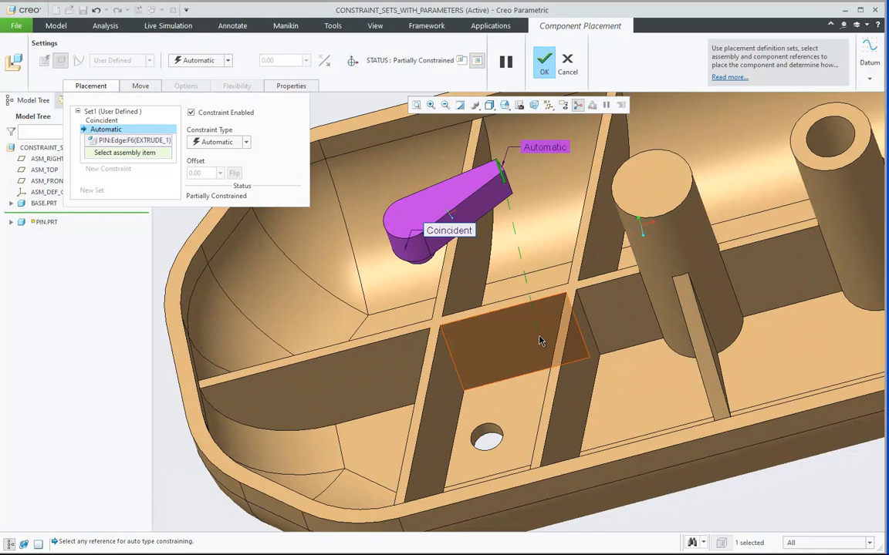
left_click(540, 340)
Add a third constraint between the pin's underside and the base's inner floor, set it to Coincident, and accept the placement
left_click(111, 171)
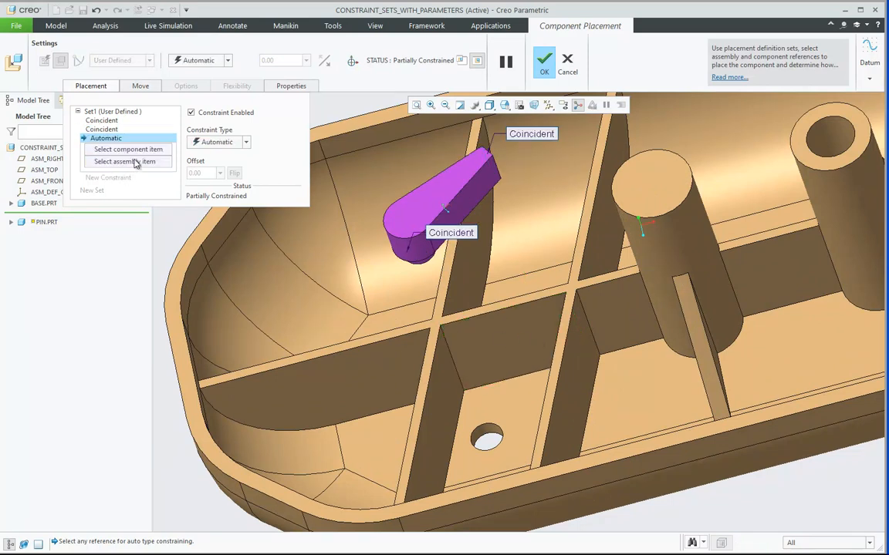
middle_click_drag(396, 354, 396, 330)
scroll(362, 198, "up", 5)
left_click(376, 193)
scroll(360, 224, "down", 5)
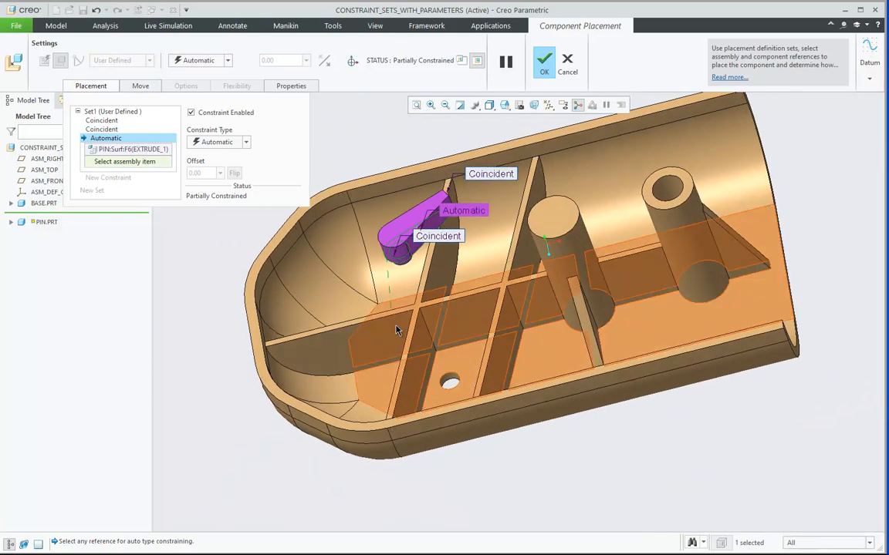
left_click(455, 369)
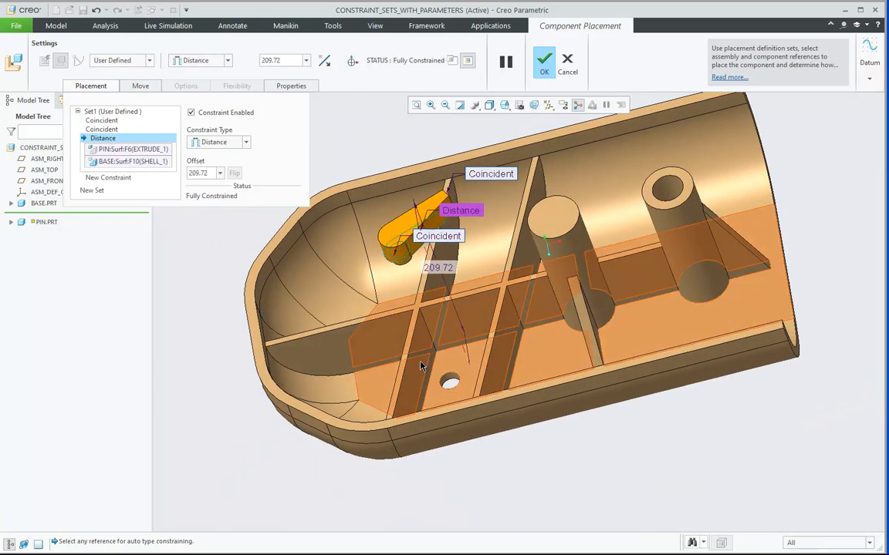
left_click(228, 62)
left_click(198, 102)
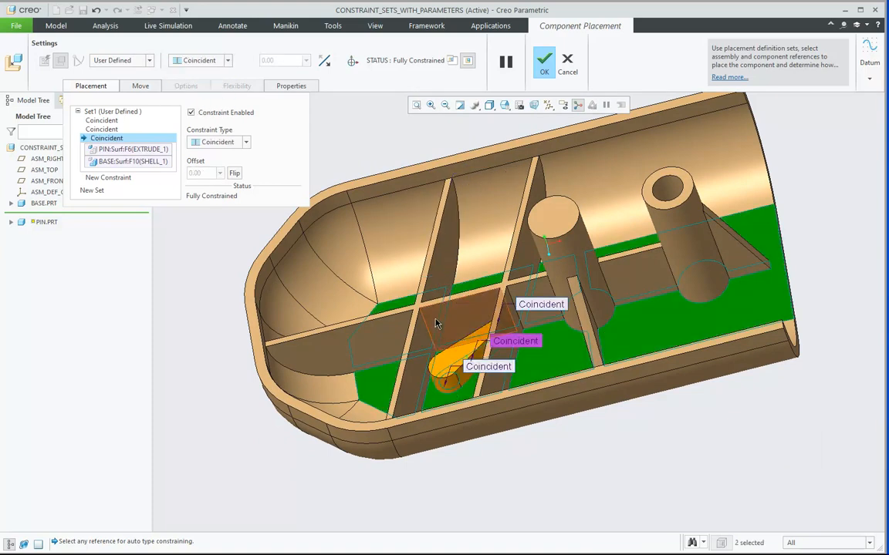
left_click(545, 65)
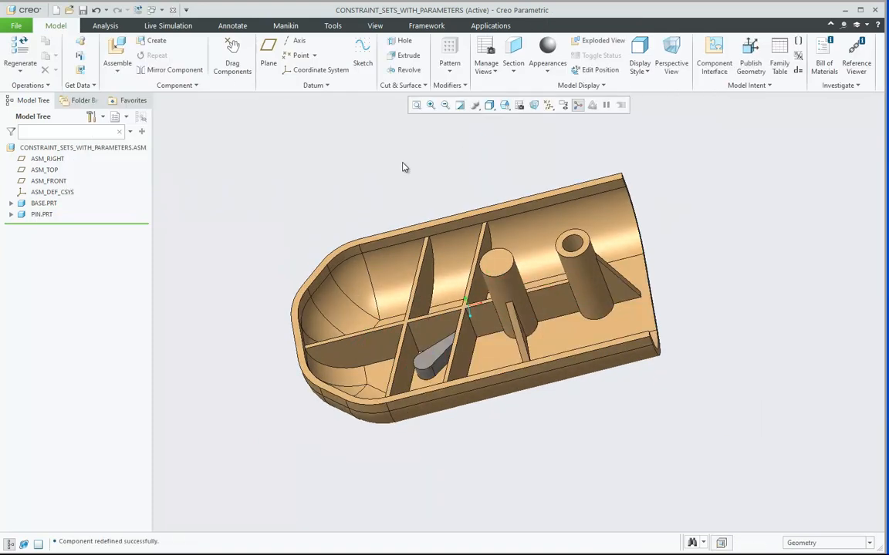
Examine from directly above how the pin's narrow end sits against the base's ribs, and return to the angled view
left_click(506, 106)
left_click(519, 188)
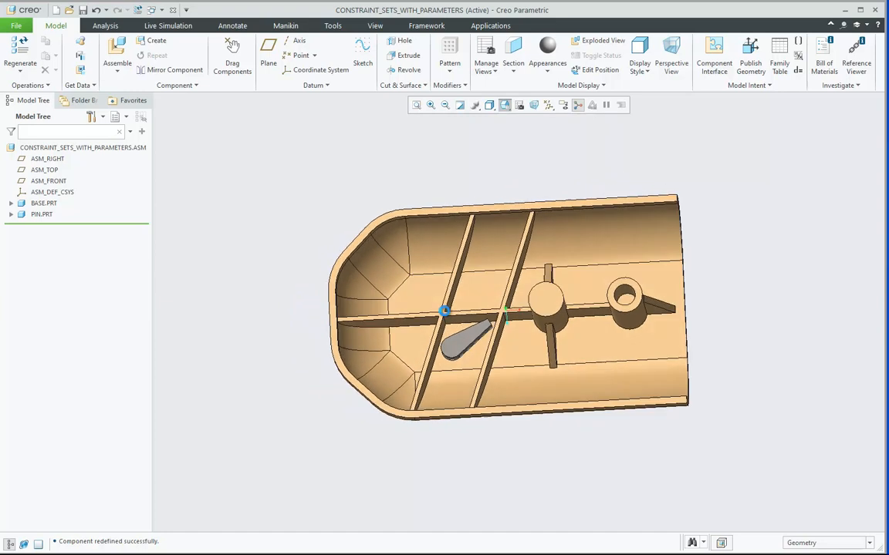
scroll(497, 334, "down", 5)
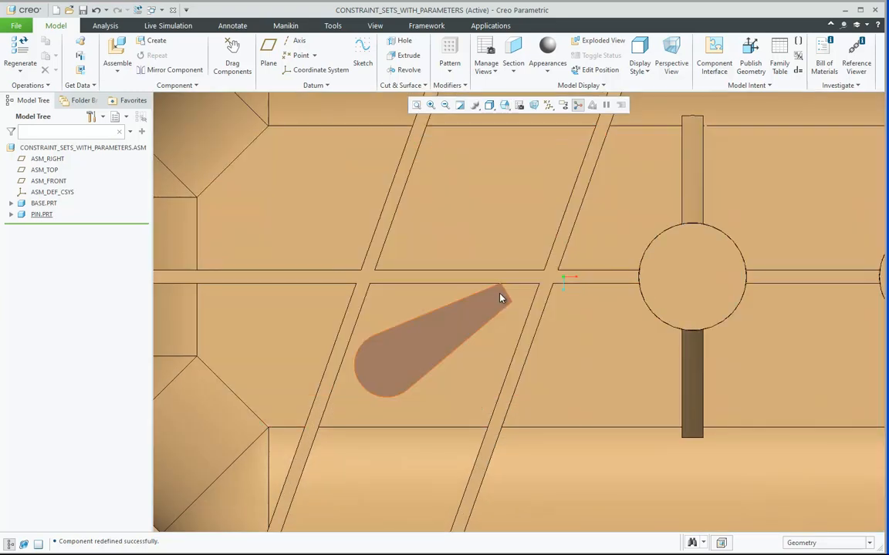
scroll(499, 298, "down", 2)
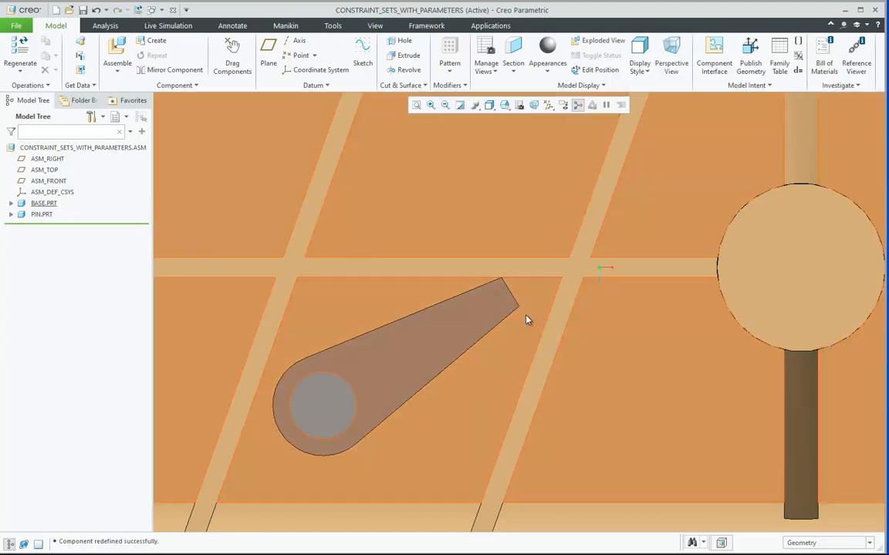
scroll(474, 334, "up", 2)
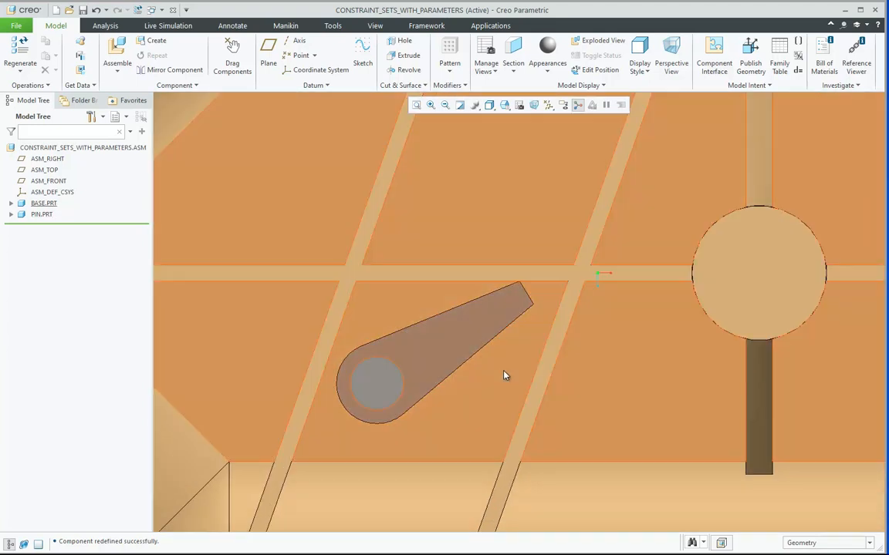
scroll(484, 309, "down", 2)
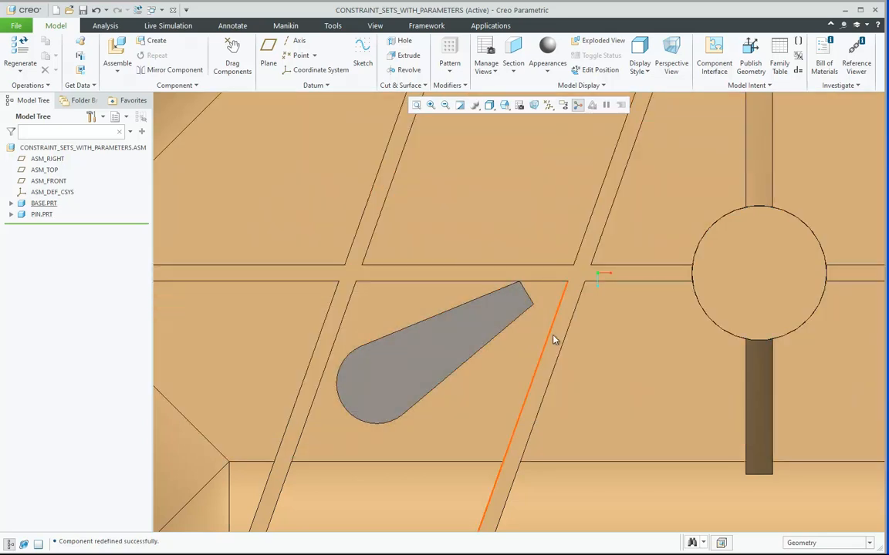
scroll(547, 337, "up", 3)
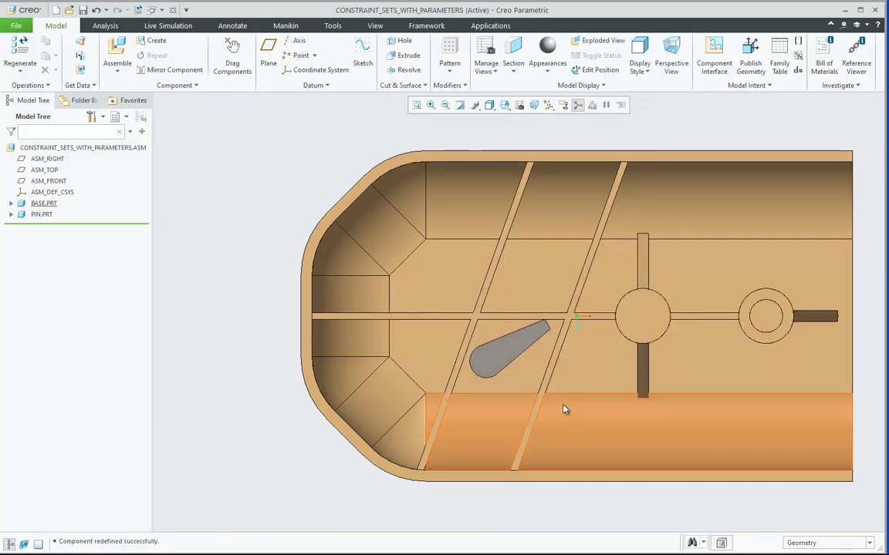
scroll(366, 294, "up", 2)
scroll(367, 294, "up", 1)
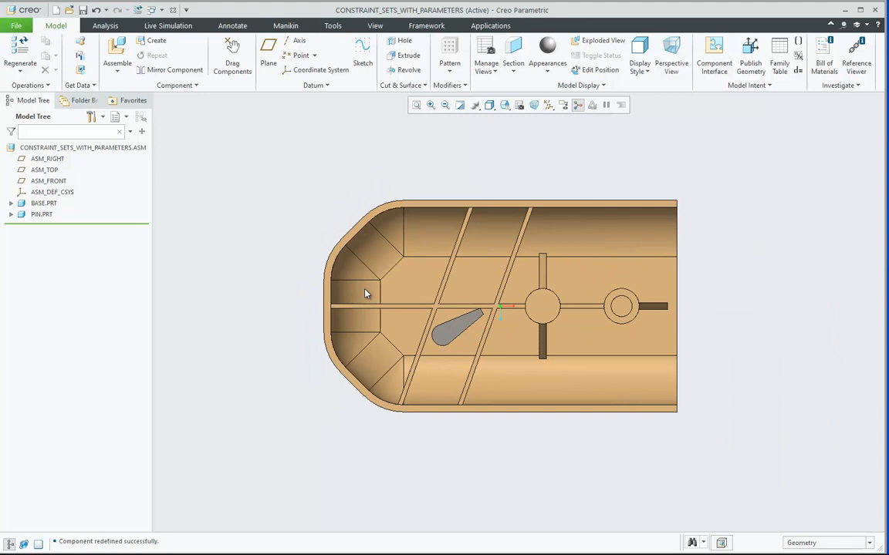
left_click(505, 105)
left_click(513, 117)
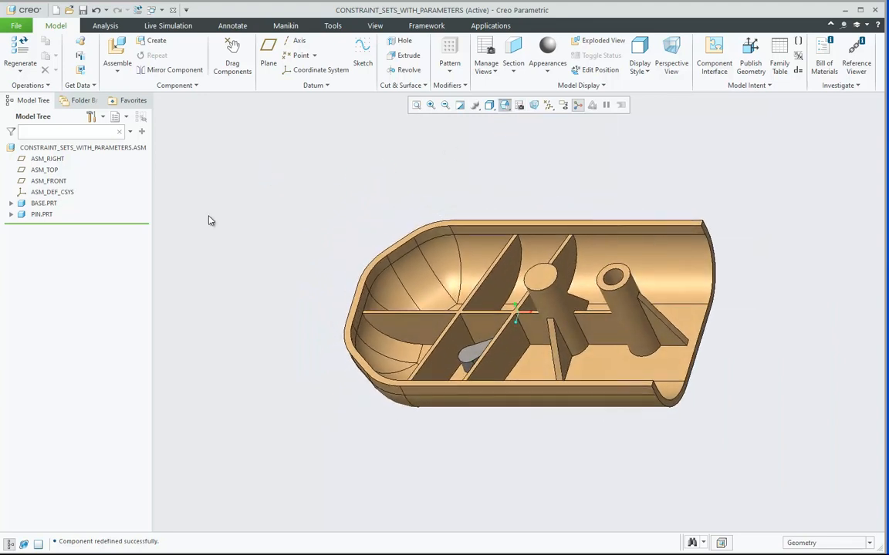
Edit the placement definition of PIN.PRT and disable its constraint set Set1
left_click(44, 215)
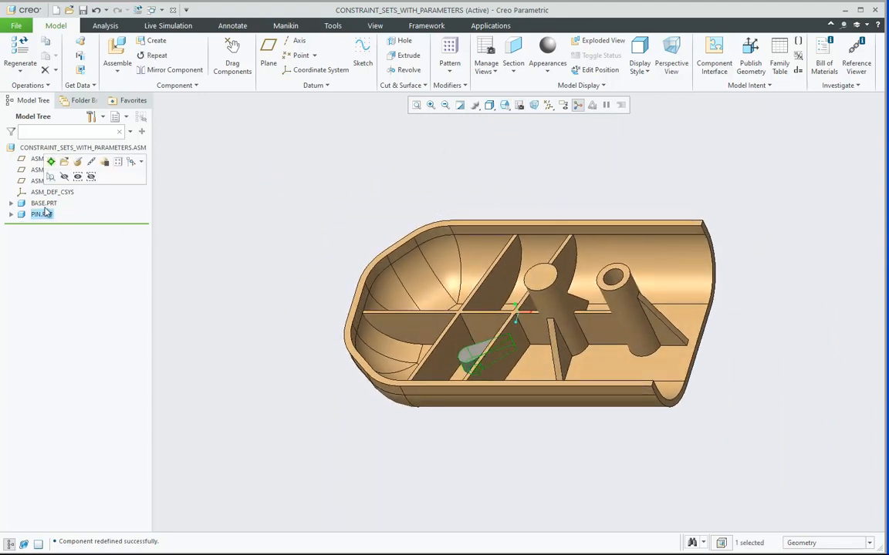
left_click(71, 152)
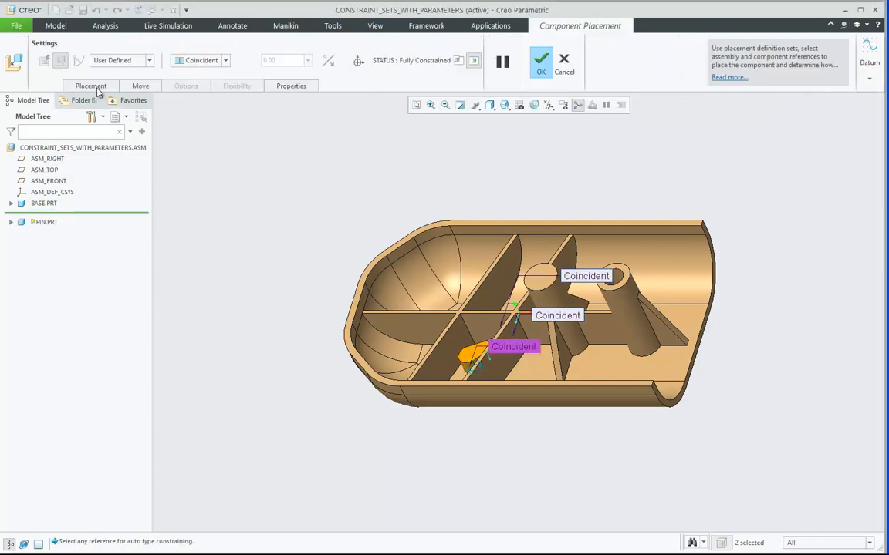
left_click(88, 85)
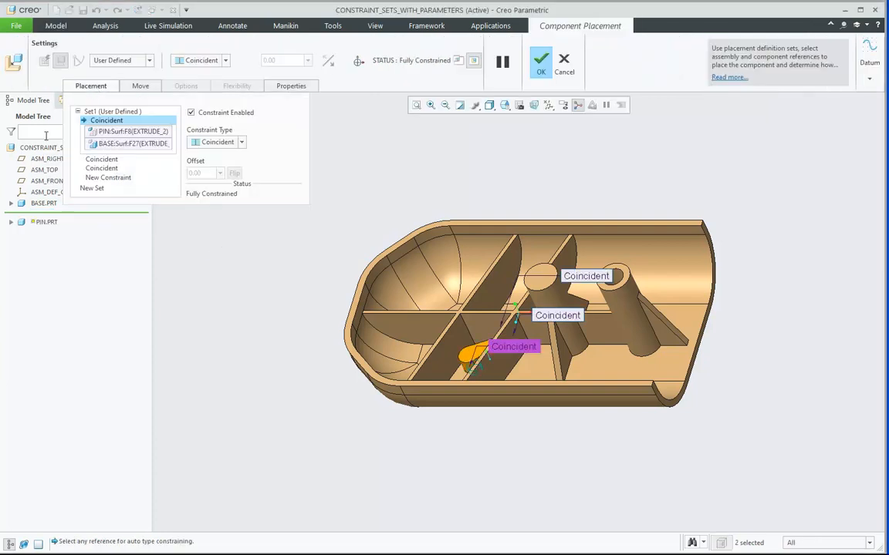
left_click(137, 112)
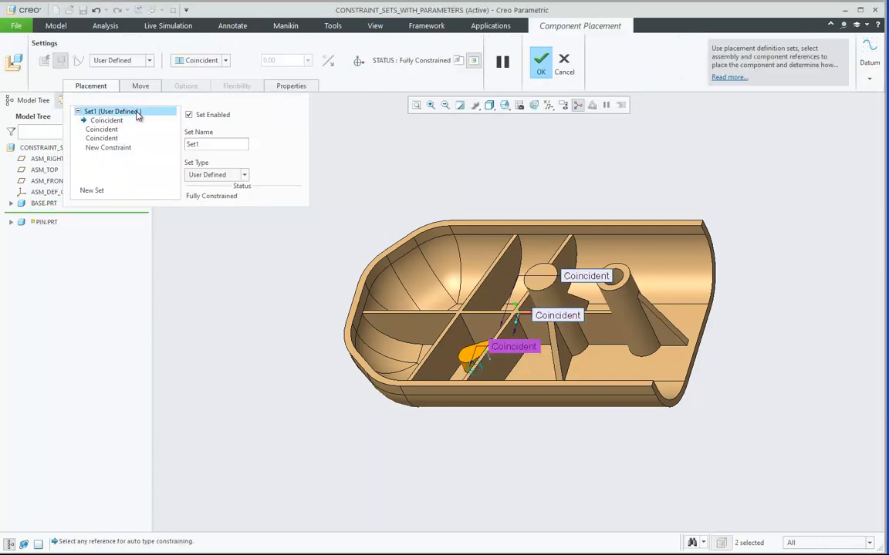
left_click(189, 115)
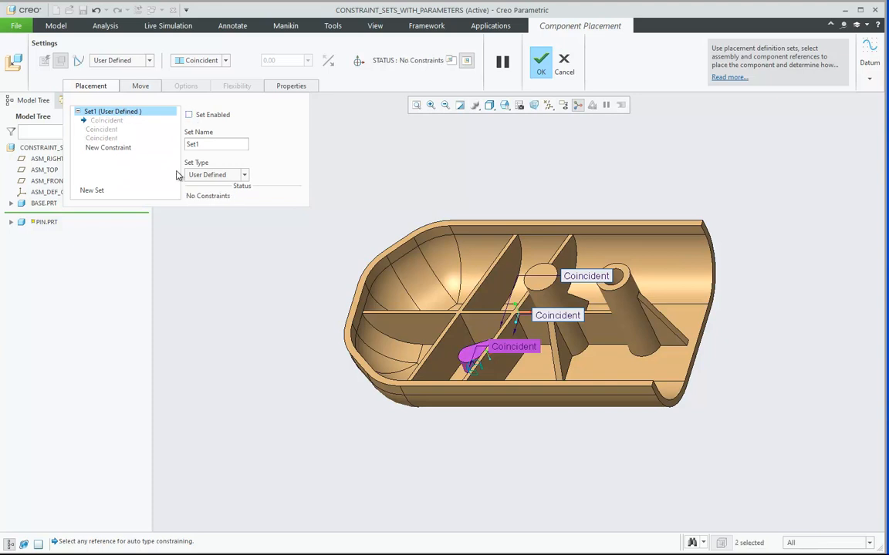
Add a new user-defined constraint set to the pin's placement and name it Set2
left_click(94, 191)
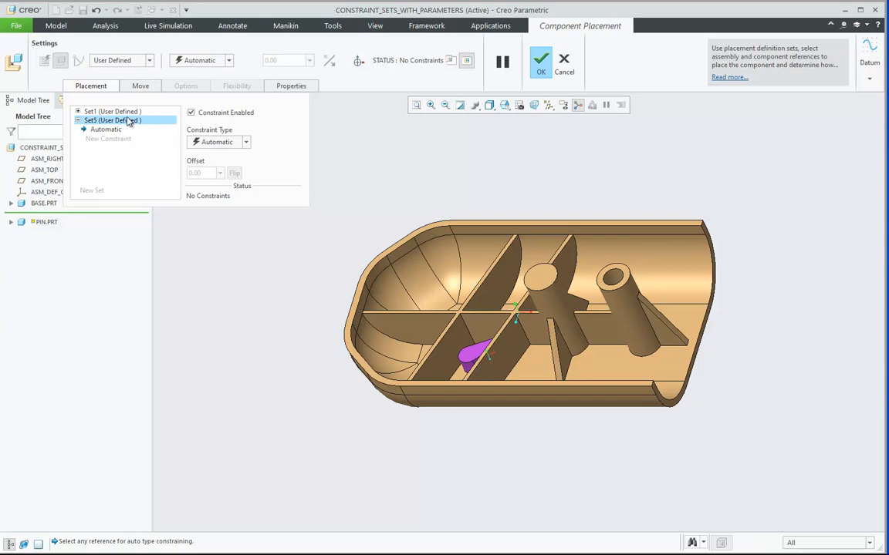
left_click(122, 121)
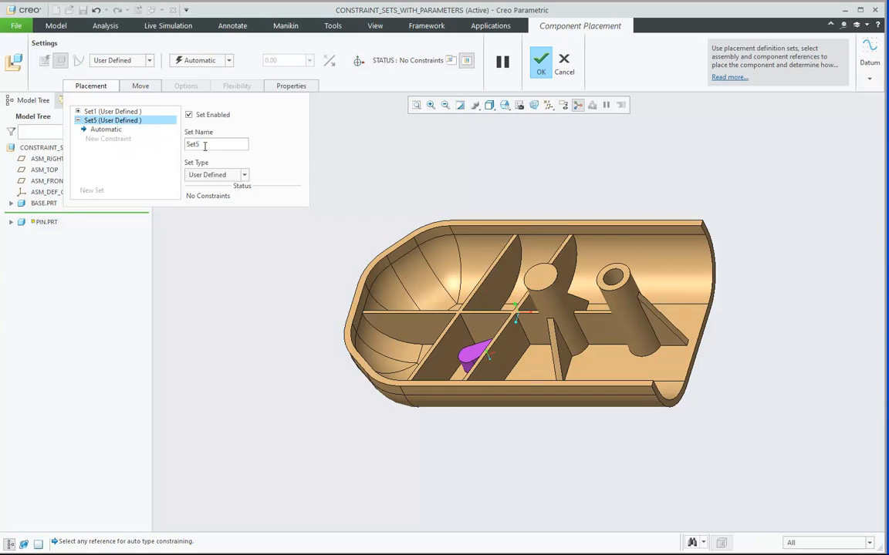
key("BackSpace")
type("2")
key("Return")
In Set2, move the pin clear of the base and constrain its cylindrical boss surface coincident with the small hole in the base
left_click(106, 129)
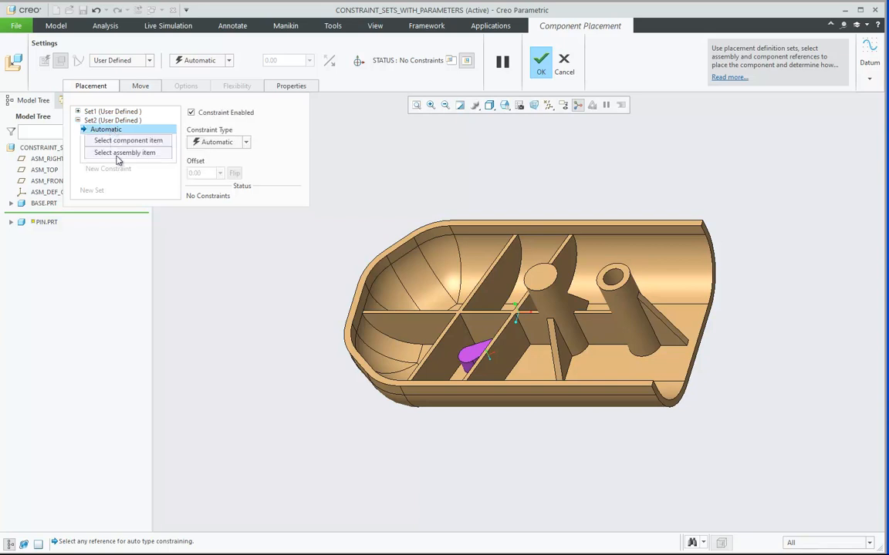
left_click(359, 60)
left_click_drag(414, 301, 416, 237)
middle_click_drag(244, 276, 344, 327)
scroll(413, 229, "up", 4)
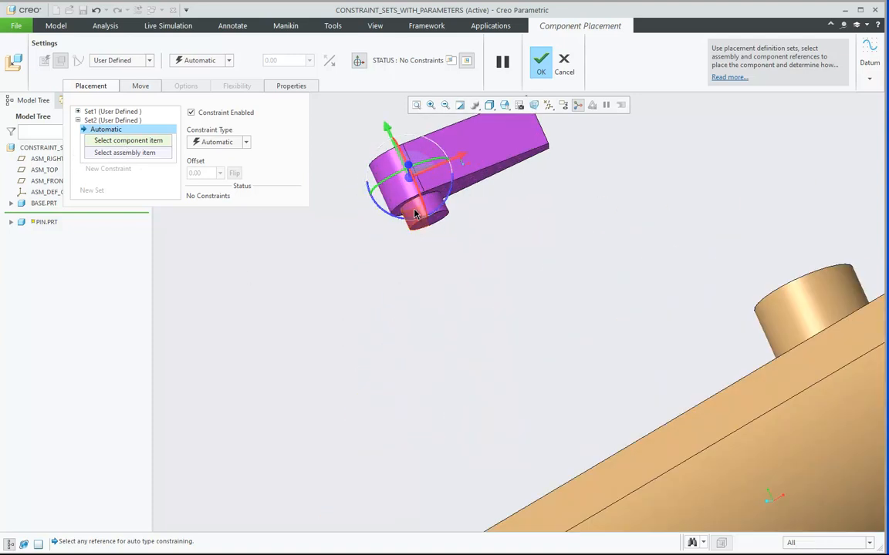
left_click(413, 226)
scroll(351, 300, "down", 3)
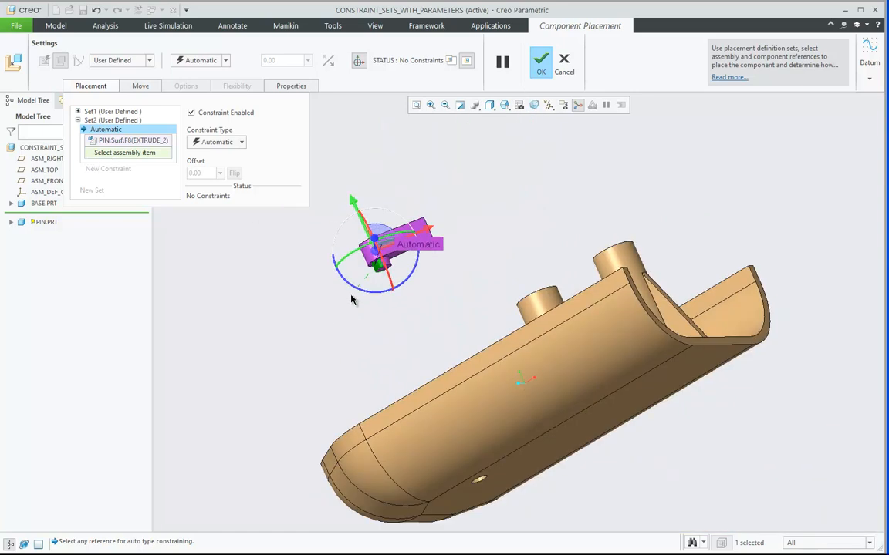
middle_click_drag(366, 344, 467, 444)
scroll(466, 443, "up", 4)
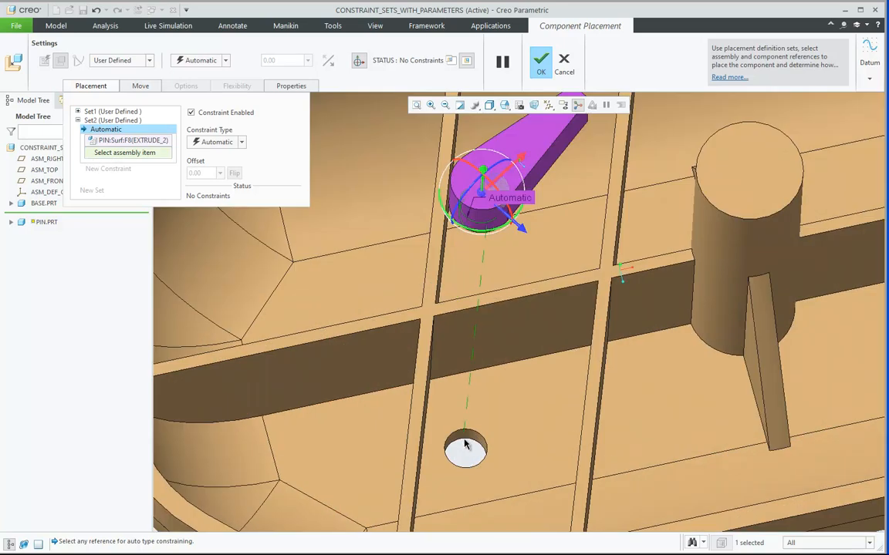
left_click(465, 438)
scroll(438, 390, "down", 4)
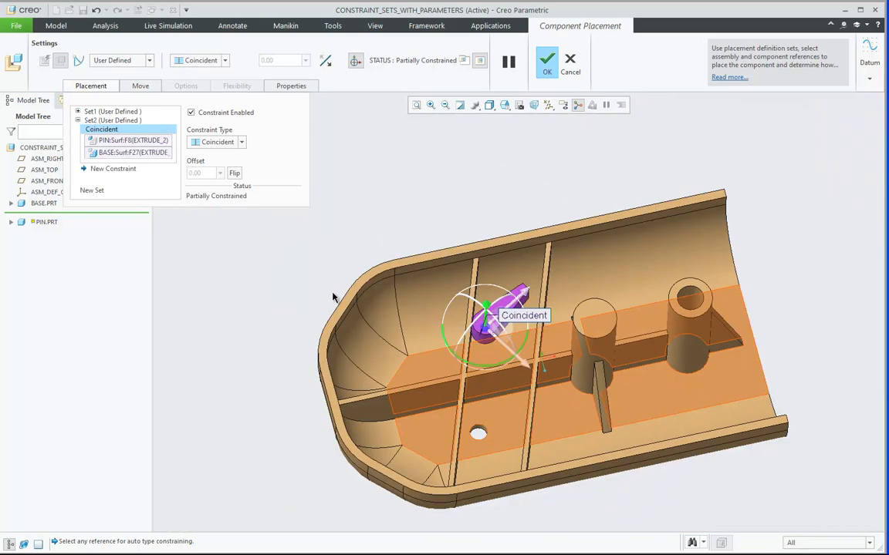
Add a second Set2 constraint making the edge at the pin's narrow end coincident with the slanted cross rib's face beside the hole
left_click(115, 169)
middle_click_drag(336, 302, 331, 216)
scroll(413, 216, "up", 5)
left_click(440, 233)
scroll(432, 239, "down", 5)
middle_click_drag(432, 239, 472, 308)
left_click(490, 382)
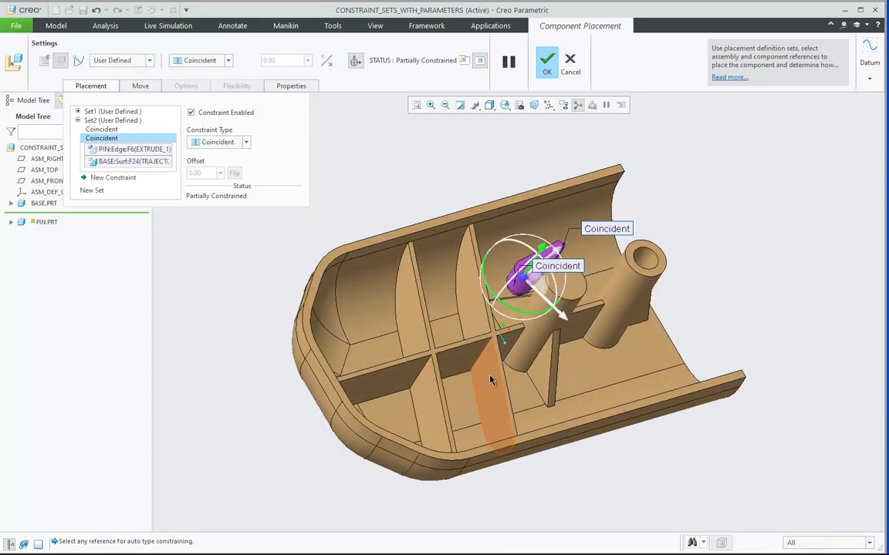
Add a third Set2 constraint between the pin's underside and the base's inner floor, set it to Coincident, and accept the placement
scroll(491, 382, "down", 5)
middle_click_drag(490, 391, 480, 330)
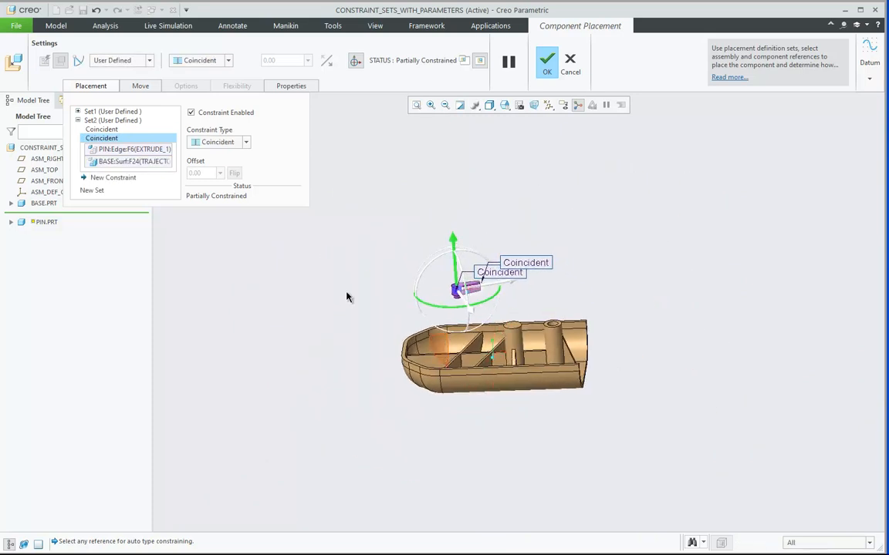
left_click(129, 179)
middle_click_drag(312, 304, 368, 300)
scroll(452, 303, "up", 5)
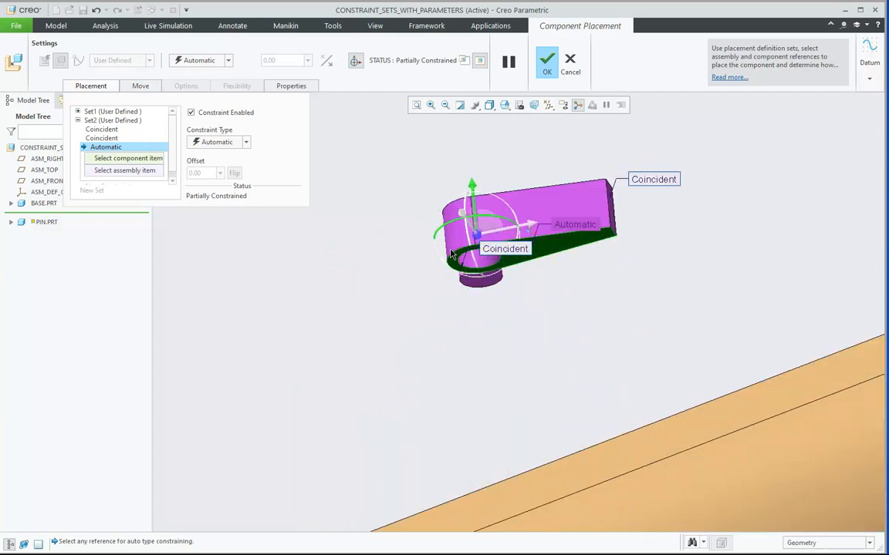
left_click(545, 248)
scroll(311, 265, "down", 4)
middle_click_drag(311, 266, 337, 356)
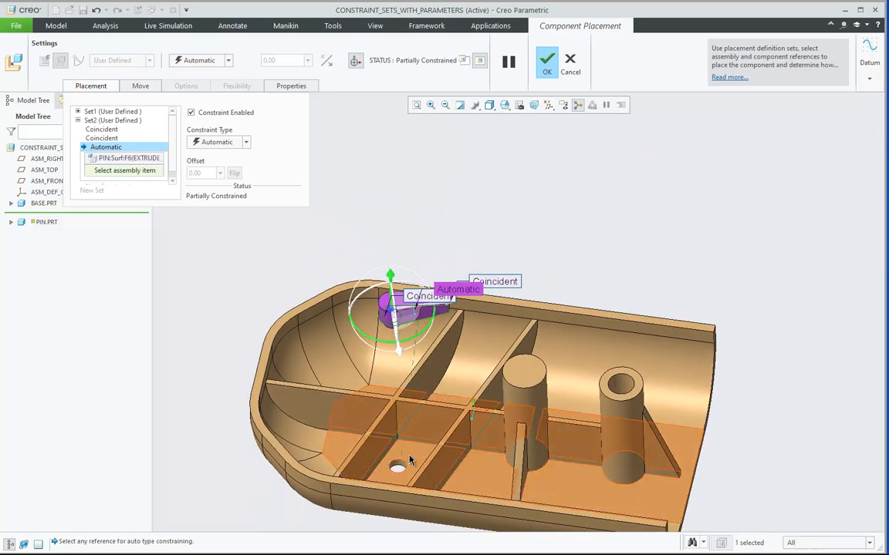
left_click(415, 457)
left_click(229, 63)
left_click(199, 102)
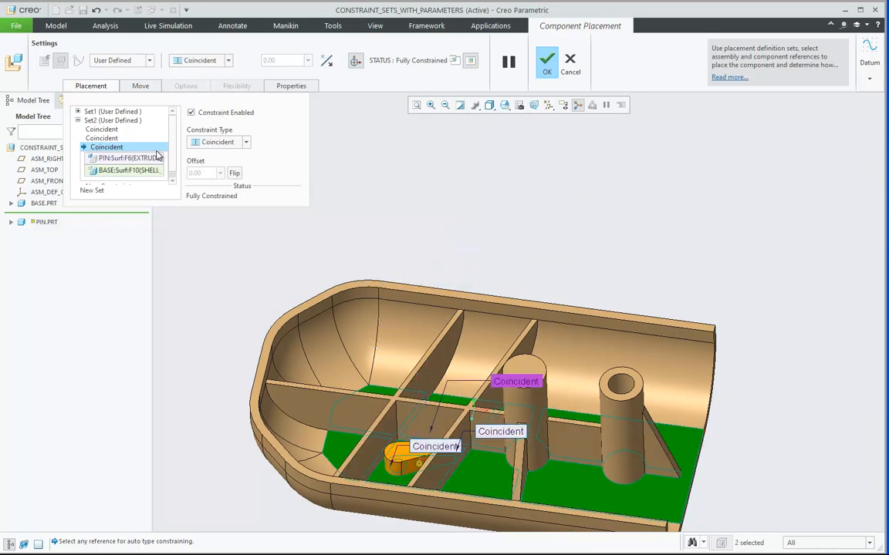
left_click(547, 63)
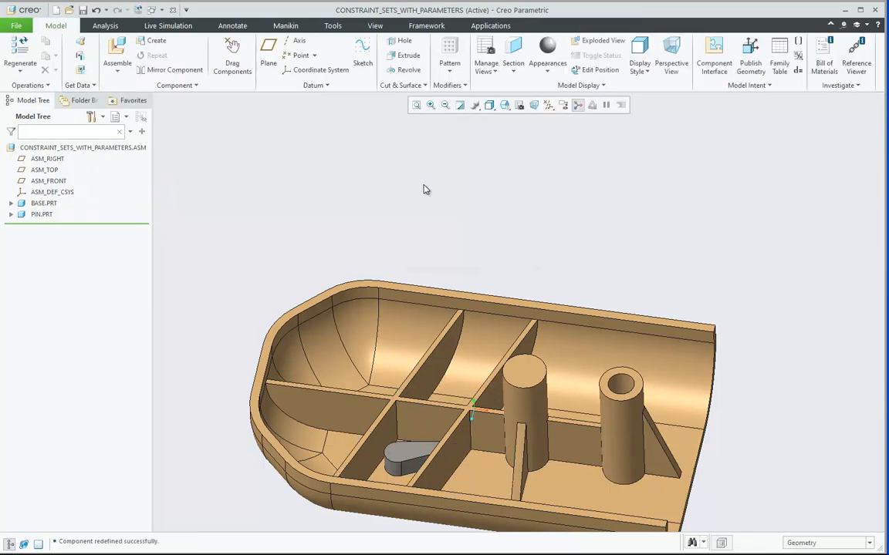
Check from above how the pin's narrow end meets the slanted cross rib under Set2, and restore the angled view
left_click(505, 105)
left_click(520, 116)
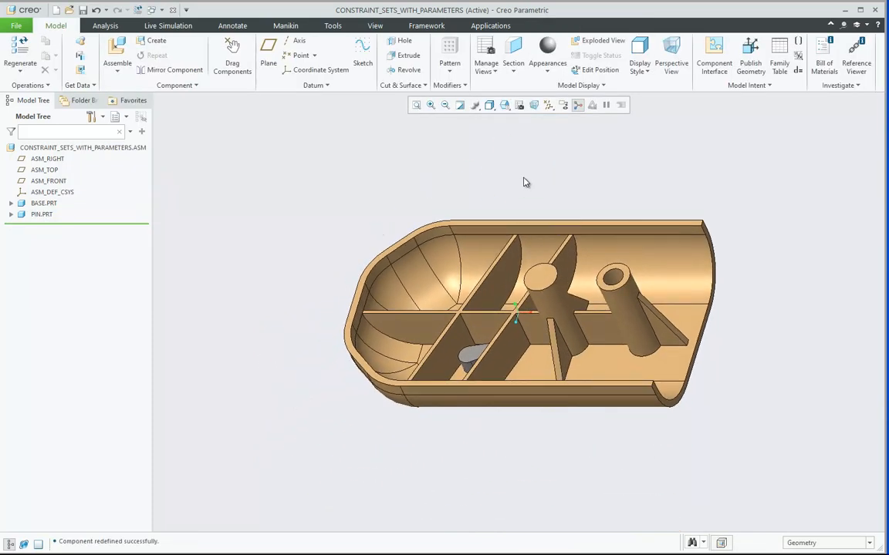
left_click(505, 105)
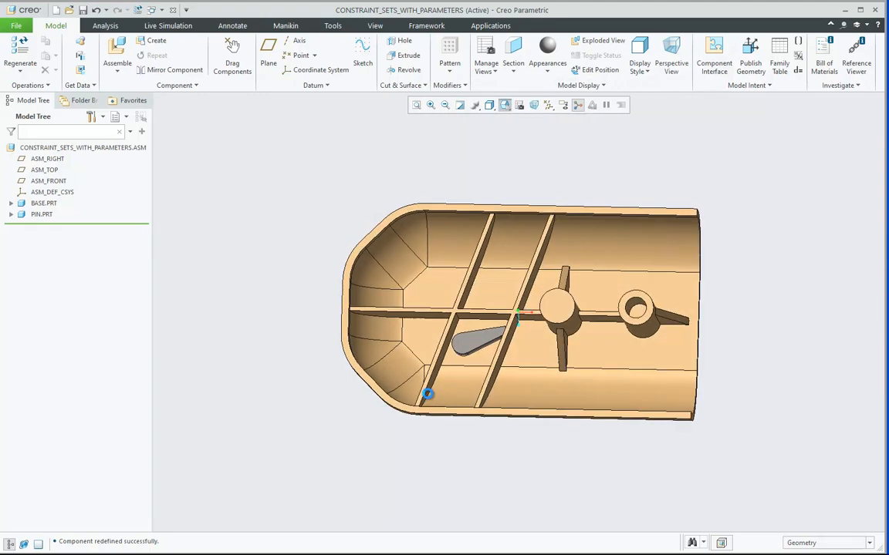
scroll(494, 360, "down", 3)
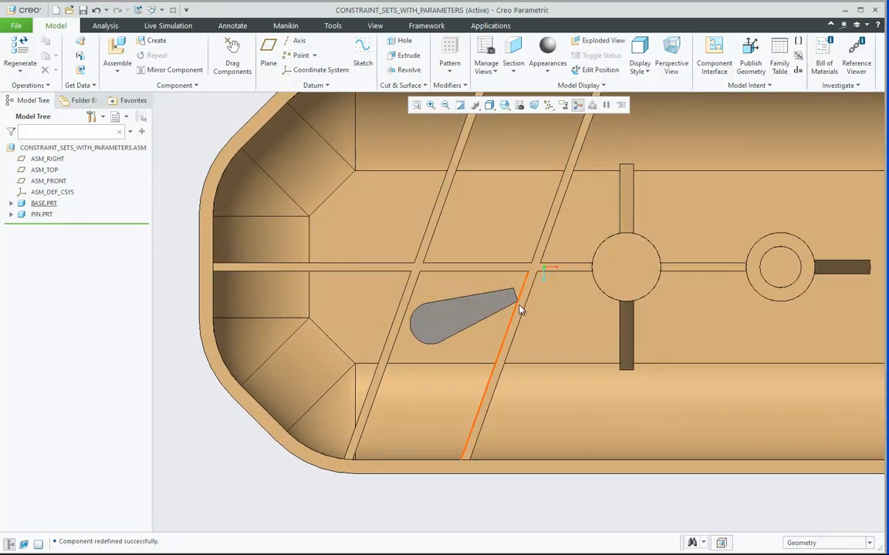
scroll(414, 454, "up", 4)
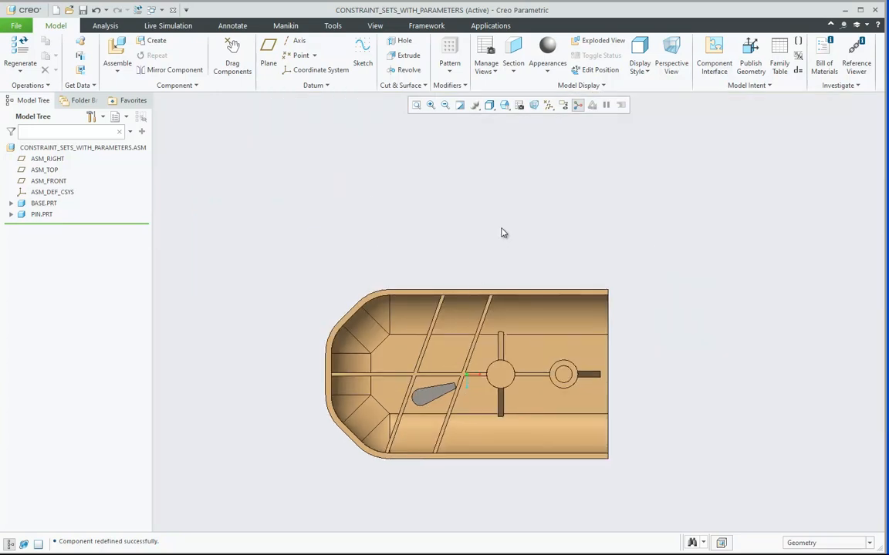
left_click(504, 105)
left_click(517, 118)
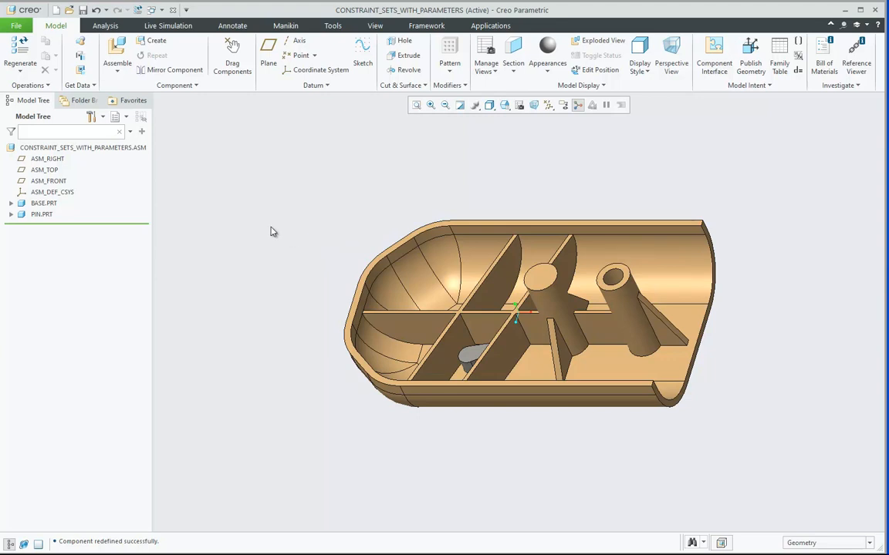
Add a feature-parameter column named ptc_constraint_set to the model tree and widen it to show the full heading
left_click(92, 118)
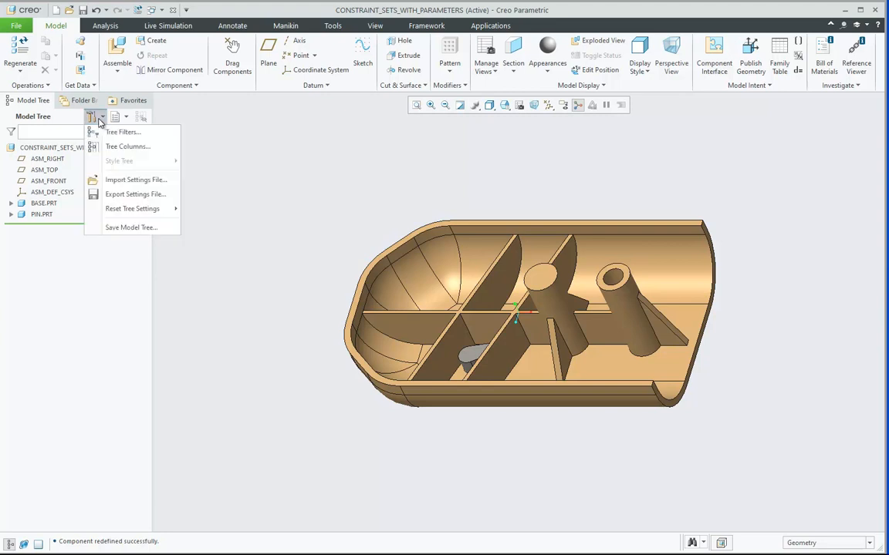
left_click(121, 148)
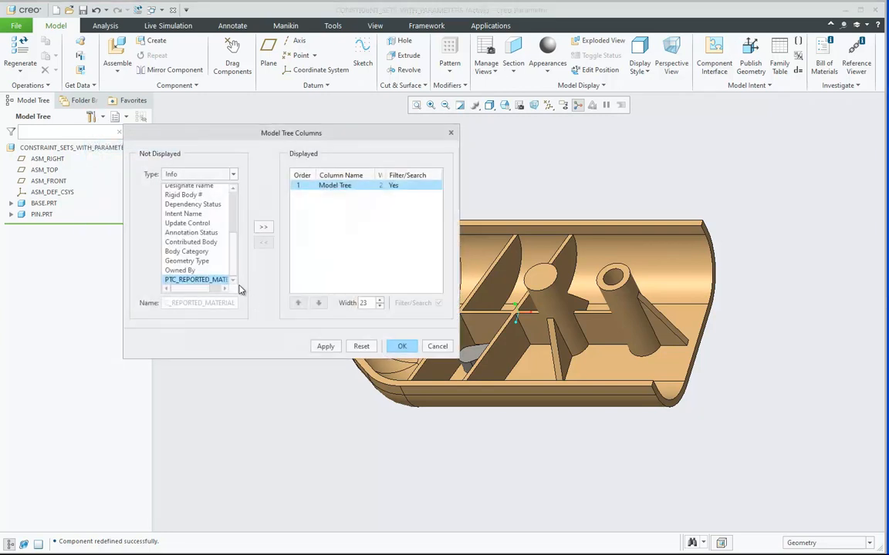
scroll(223, 239, "up", 5)
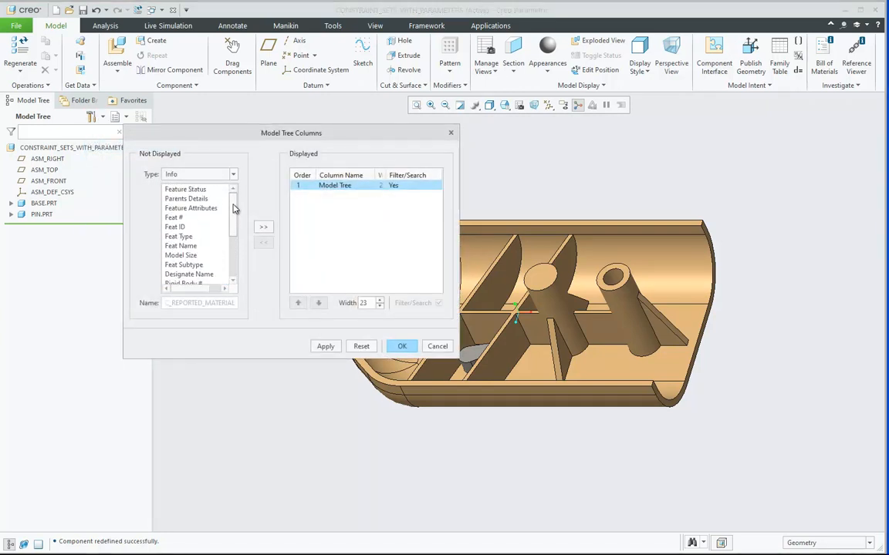
left_click(234, 176)
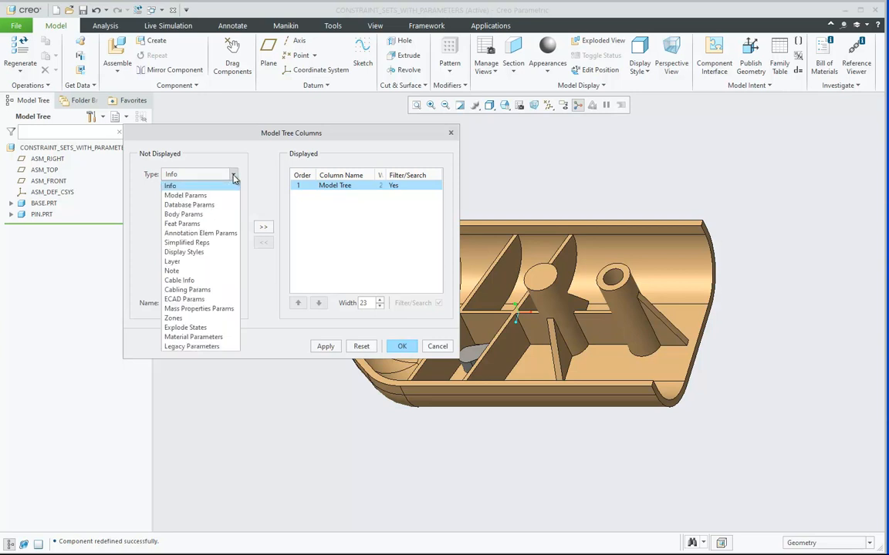
left_click(199, 224)
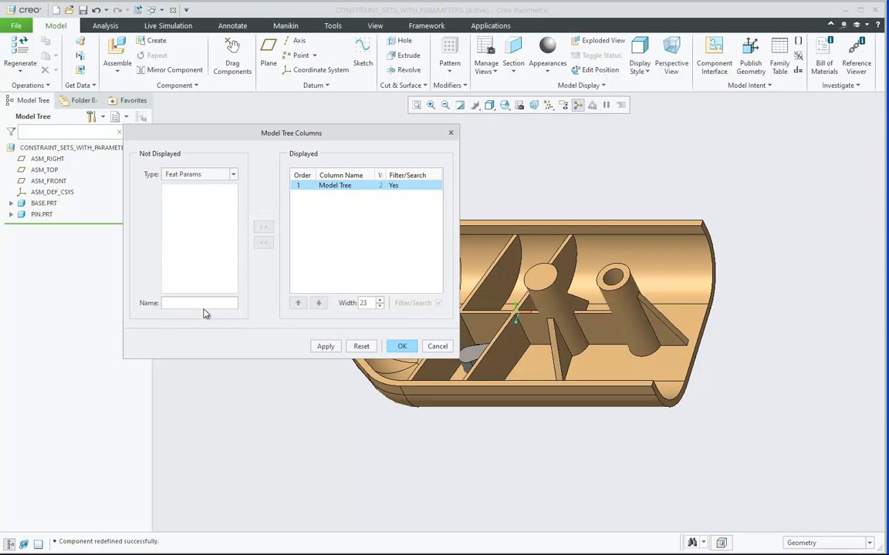
type("ptc_constraint_set")
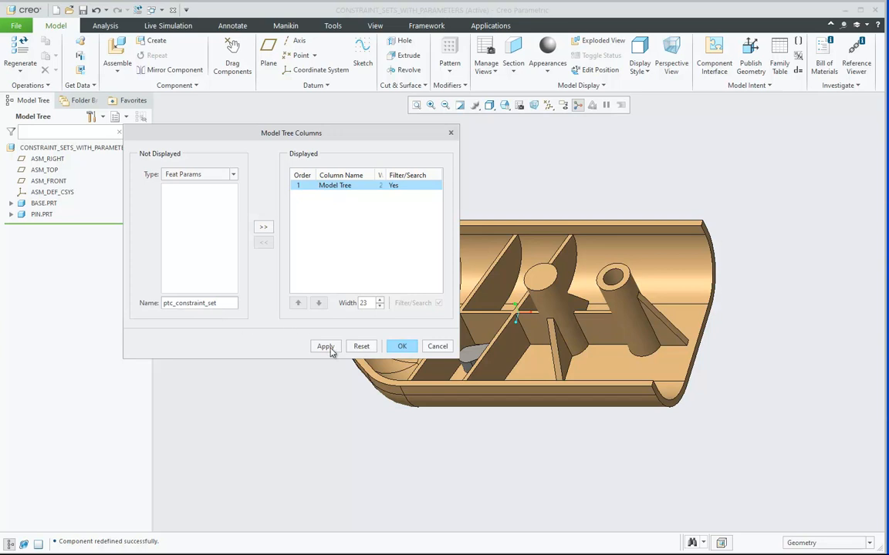
left_click(269, 229)
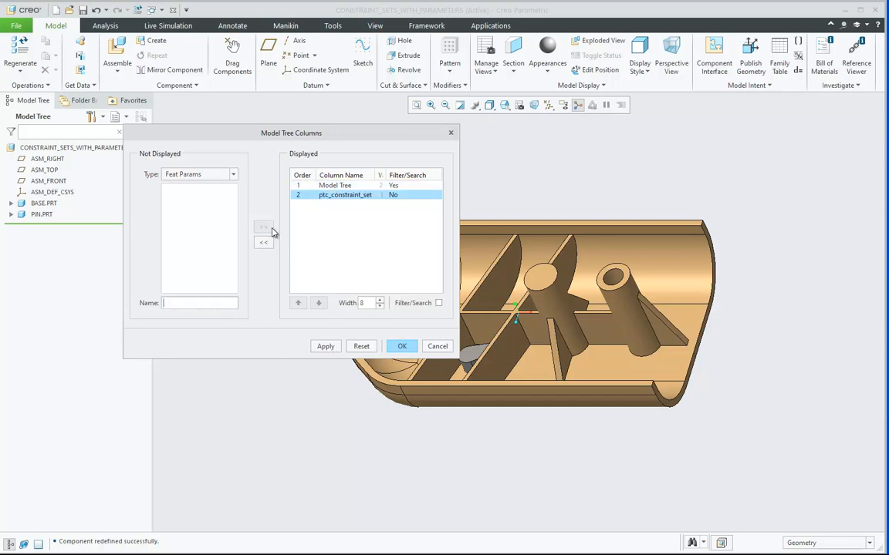
left_click_drag(384, 173, 402, 171)
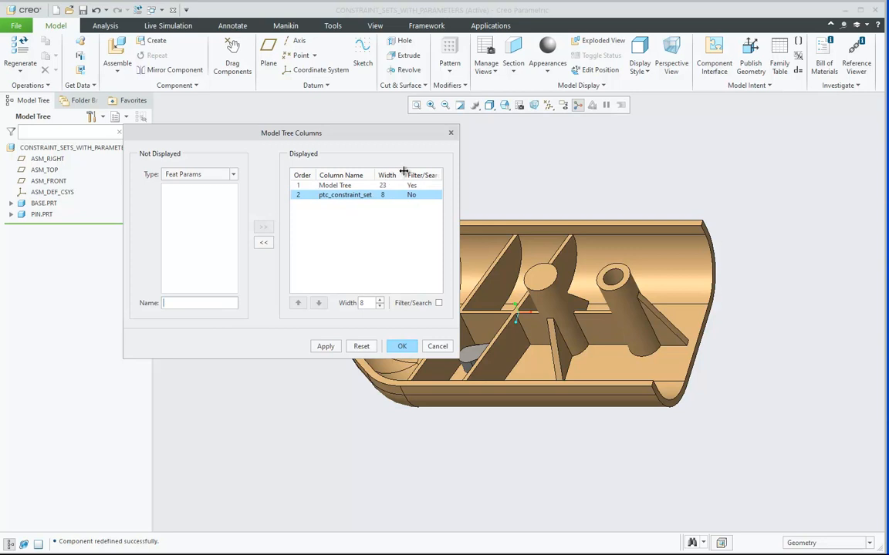
left_click(401, 347)
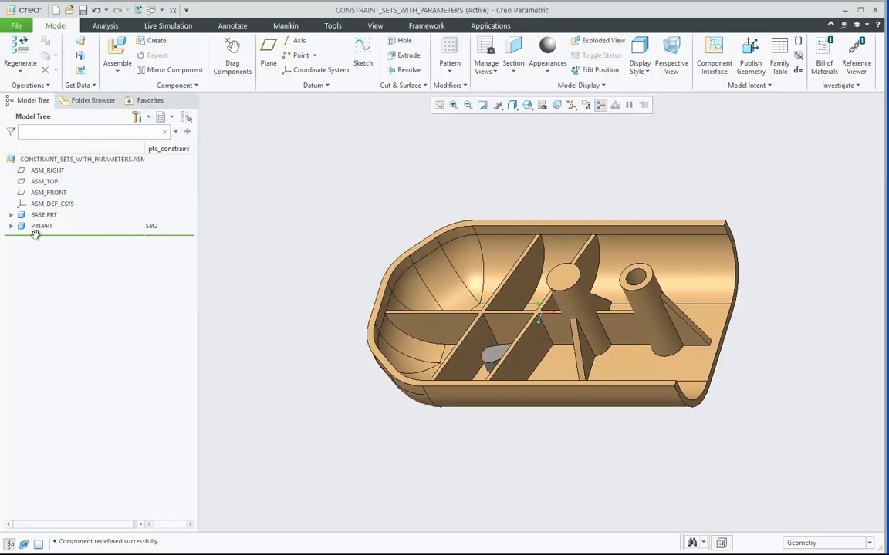
left_click_drag(198, 150, 208, 148)
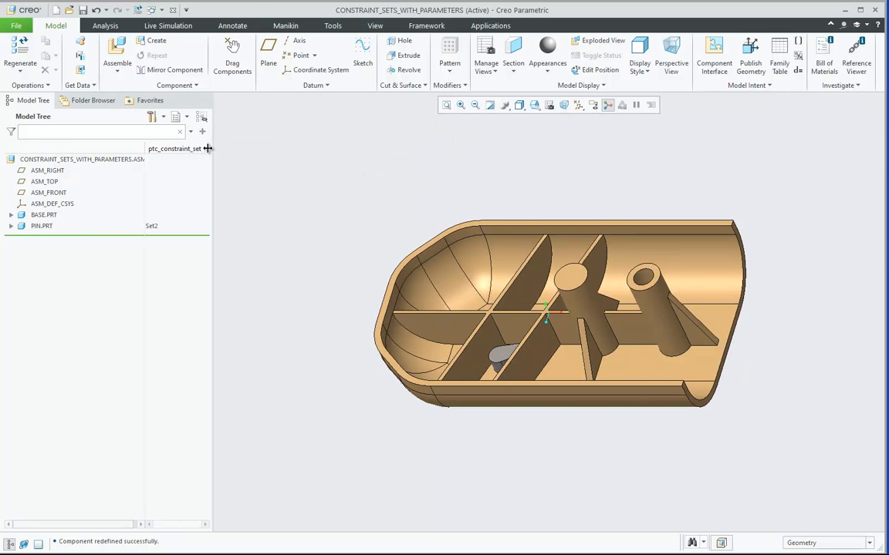
View the assembly from above, set the pin's ptc_constraint_set value to Set1, and regenerate
left_click(535, 105)
left_click(544, 188)
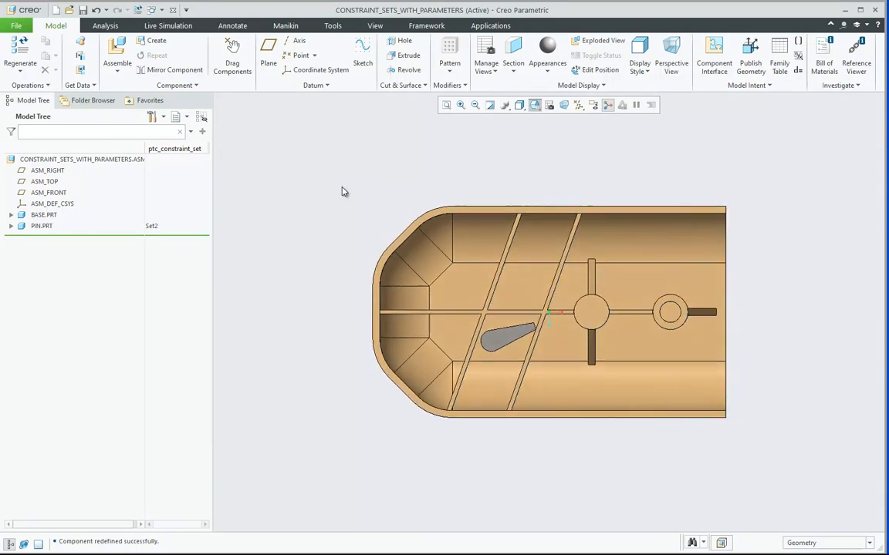
left_click(173, 226)
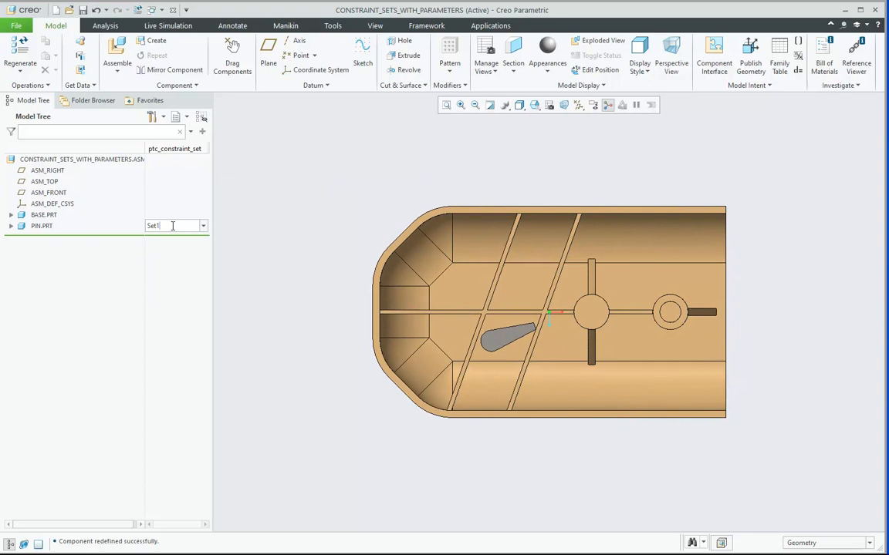
key("Return")
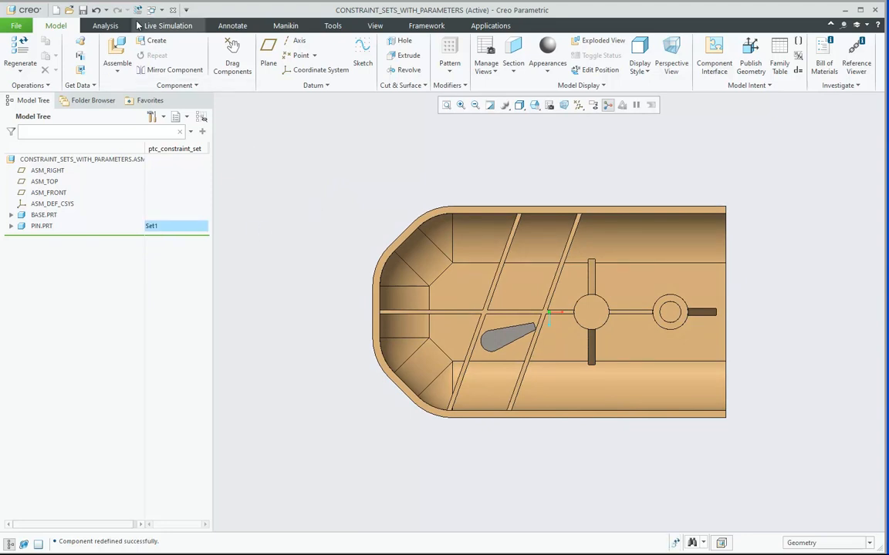
left_click(138, 9)
scroll(509, 309, "up", 3)
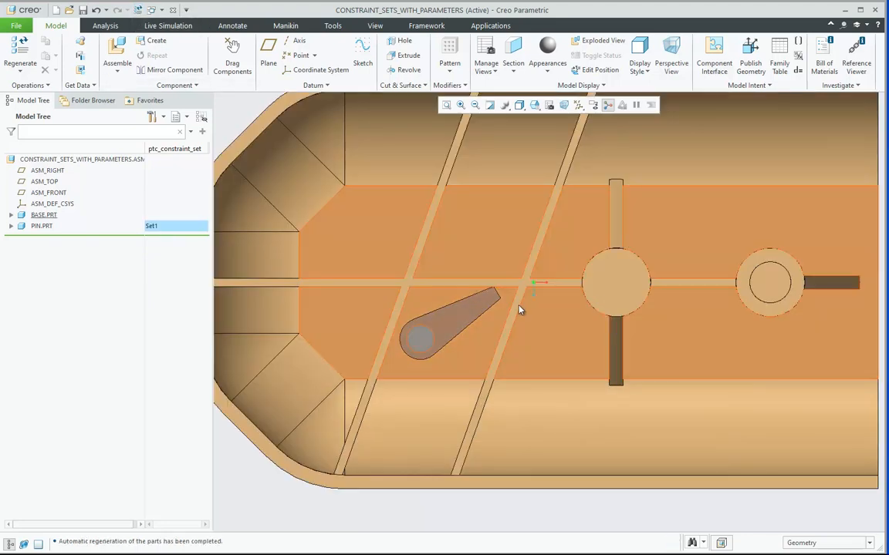
Set the pin's ptc_constraint_set value to Set2, regenerate, and restore the angled view
left_click(192, 229)
left_click(191, 226)
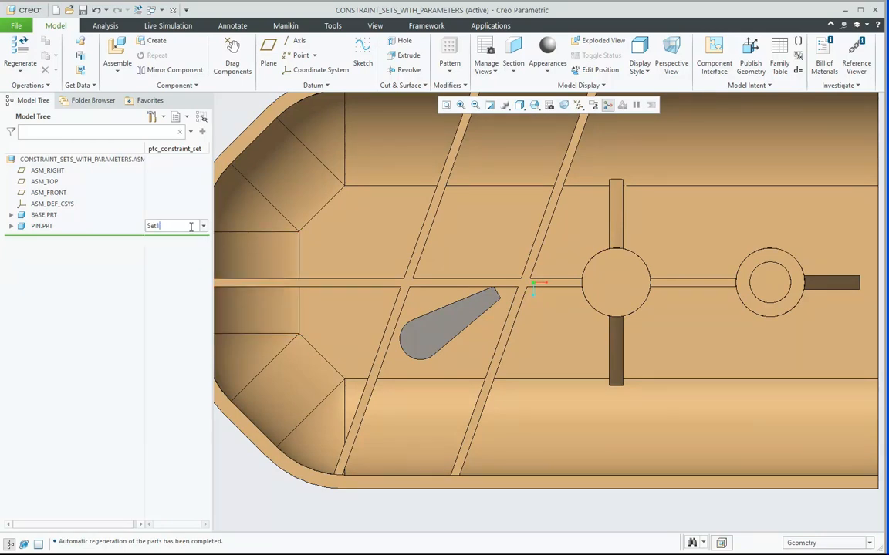
key("Return")
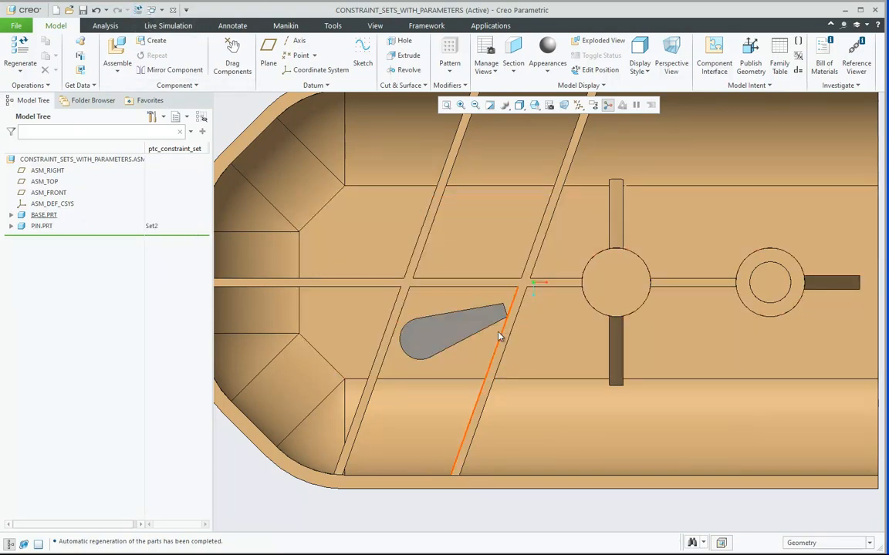
scroll(494, 419, "down", 5)
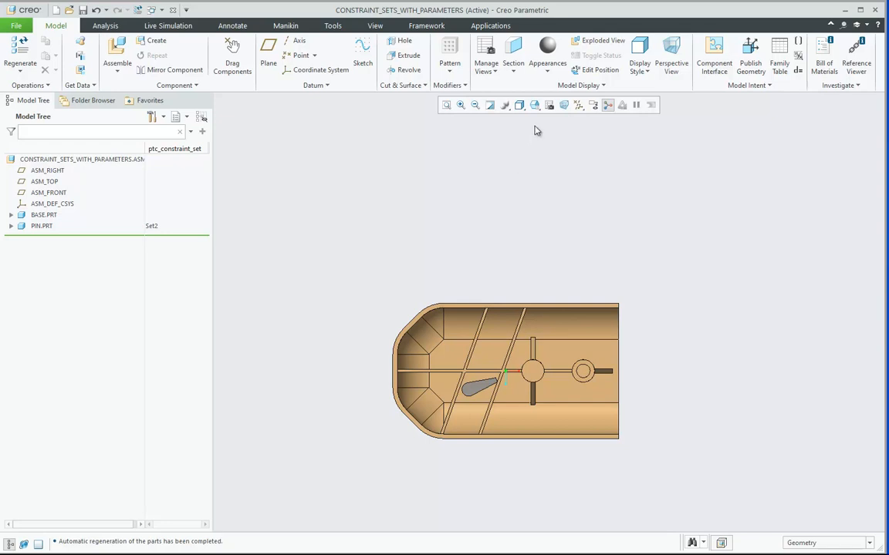
left_click(534, 104)
left_click(568, 116)
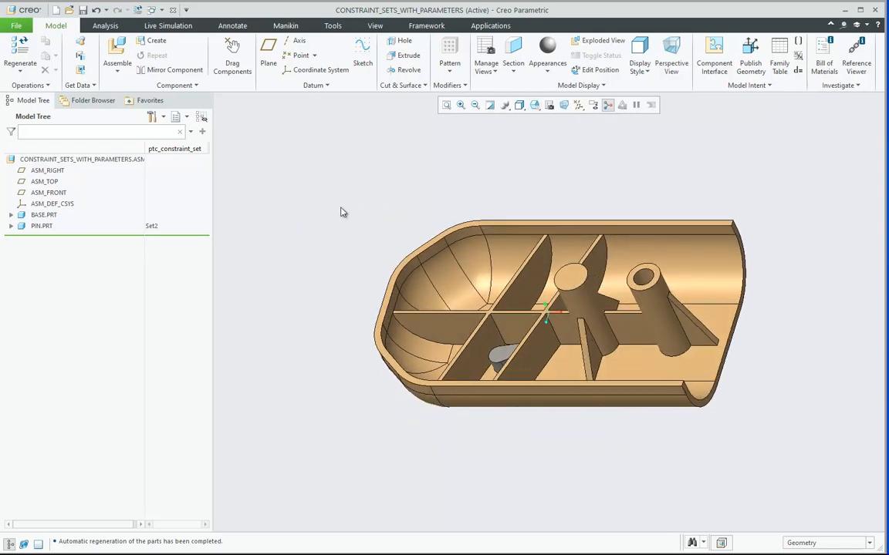
Close the constraint-sets assembly and erase all objects that are not displayed from the session
left_click(173, 10)
left_click(145, 66)
key("Return")
Make the Toe Jack folder inside 4. Component Interfaces the working directory and list its files
left_click(68, 181)
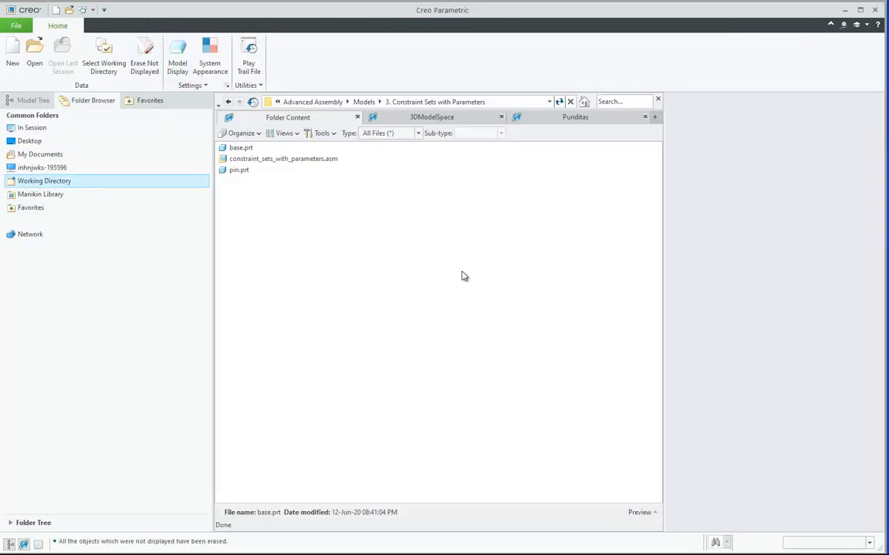
left_click(364, 102)
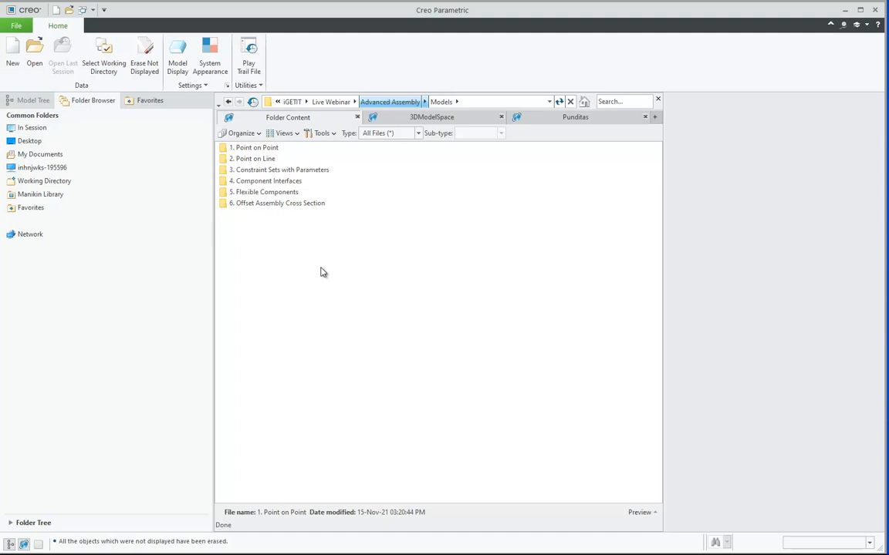
right_click(277, 183)
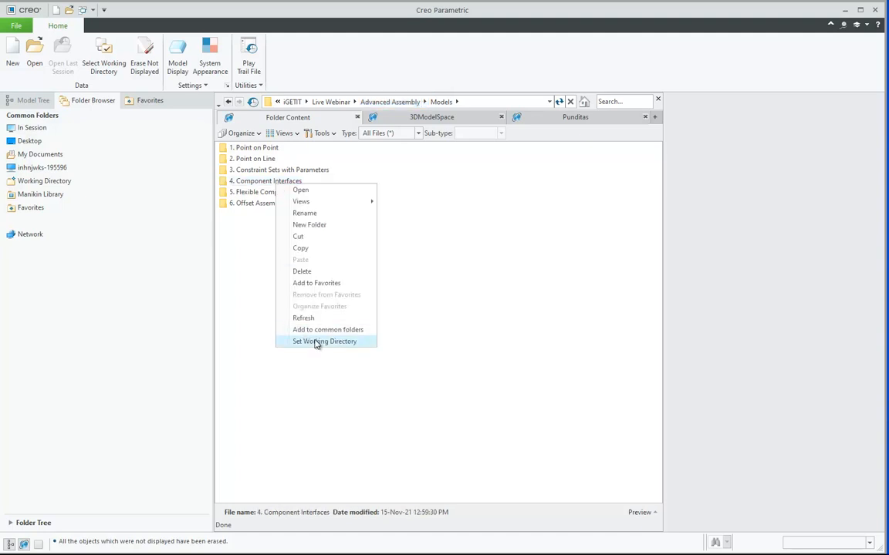
left_click(316, 341)
left_click(63, 182)
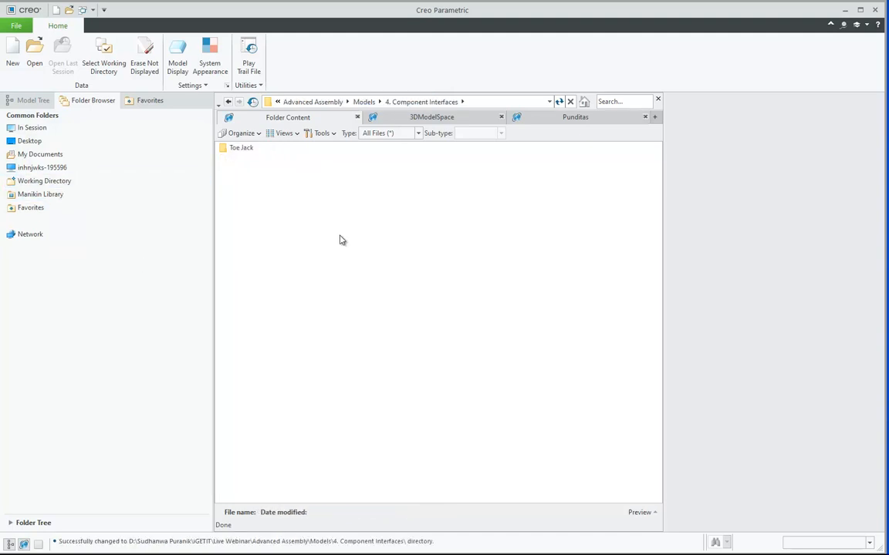
right_click(246, 152)
left_click(303, 307)
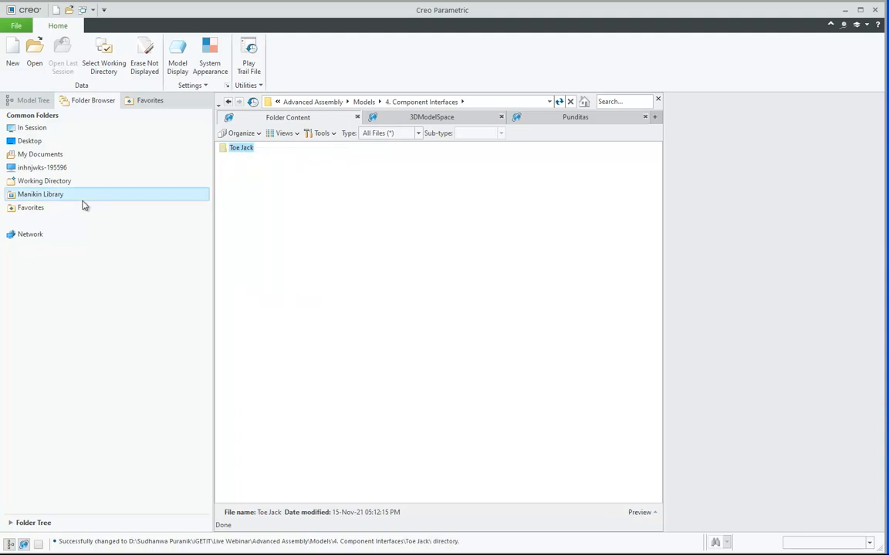
left_click(71, 183)
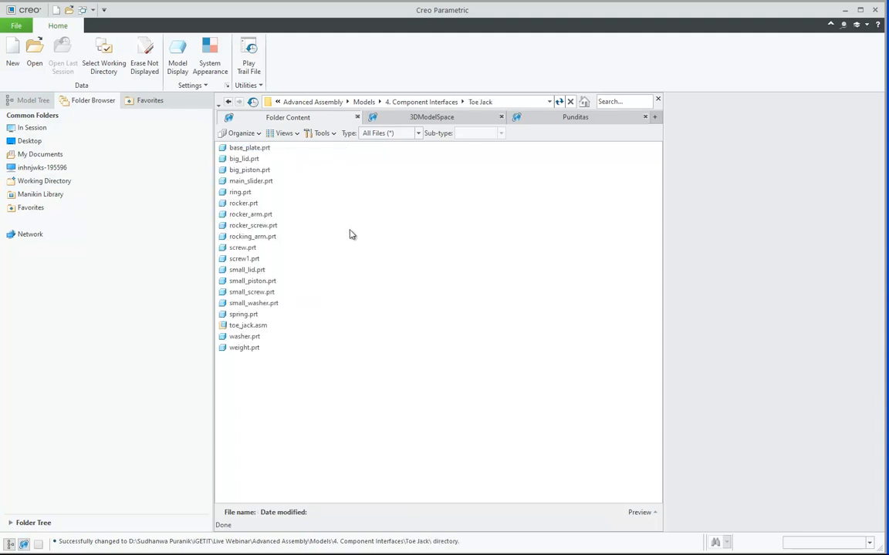
Open rocker_screw.prt and start a component interface named rocker_screw with its placement type set to Placing
double_click(256, 226)
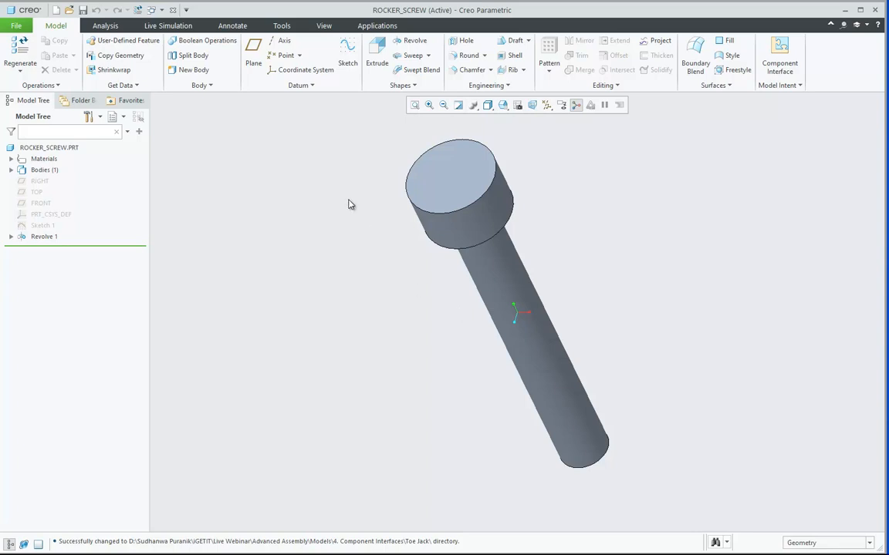
left_click(283, 27)
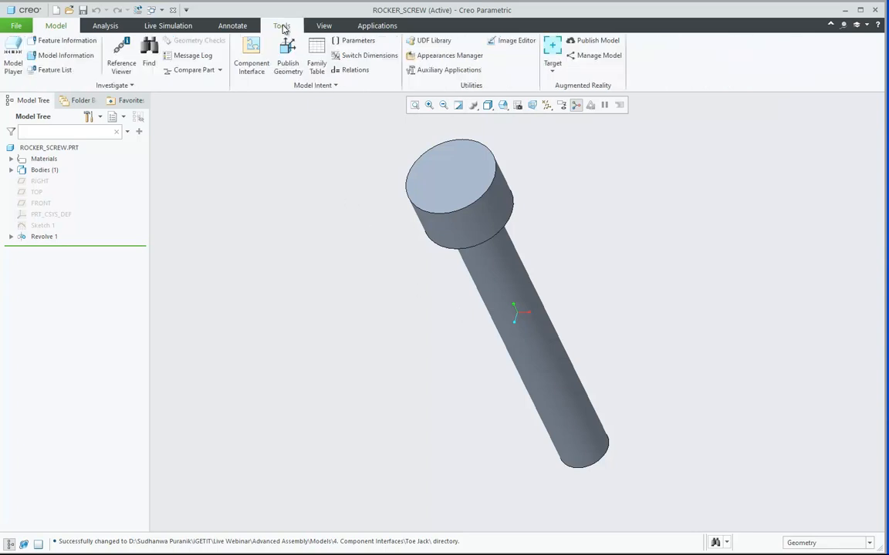
left_click(251, 68)
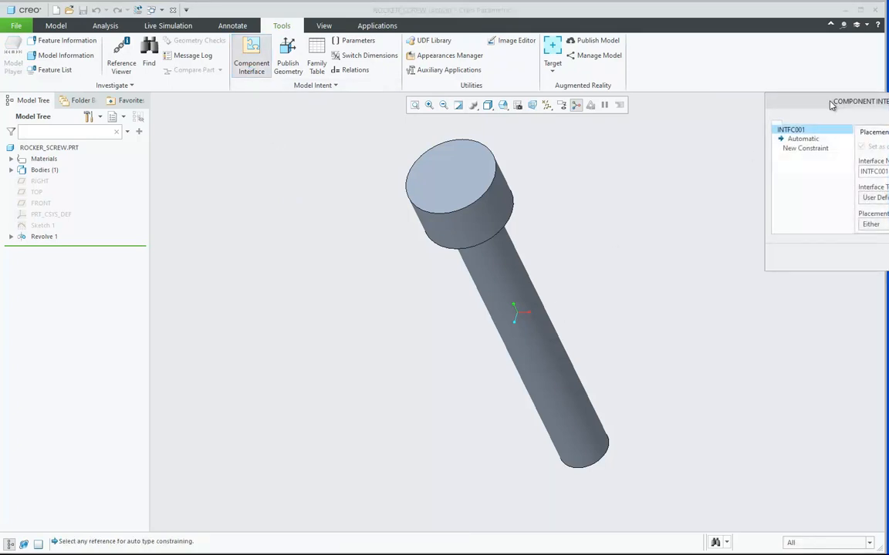
left_click_drag(750, 98, 593, 112)
left_click(761, 238)
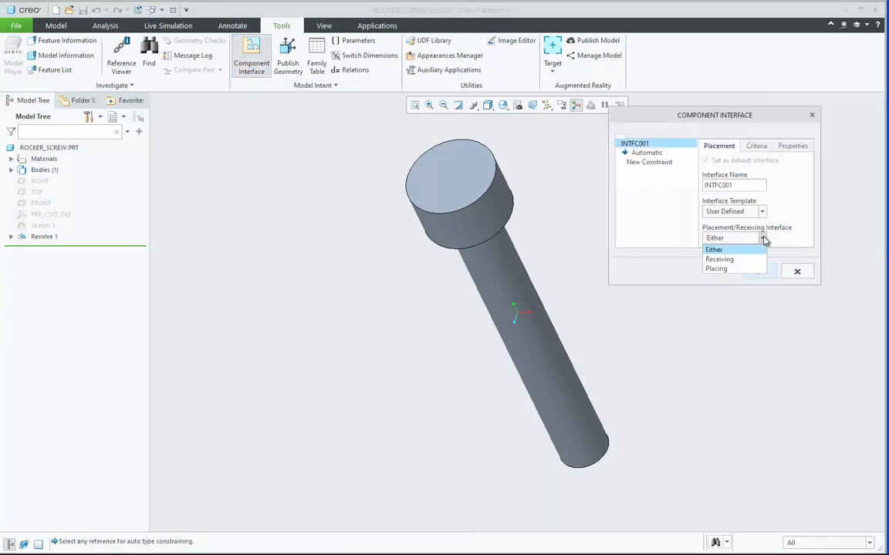
left_click(717, 268)
left_click_drag(738, 185, 703, 192)
type("rocker_screw")
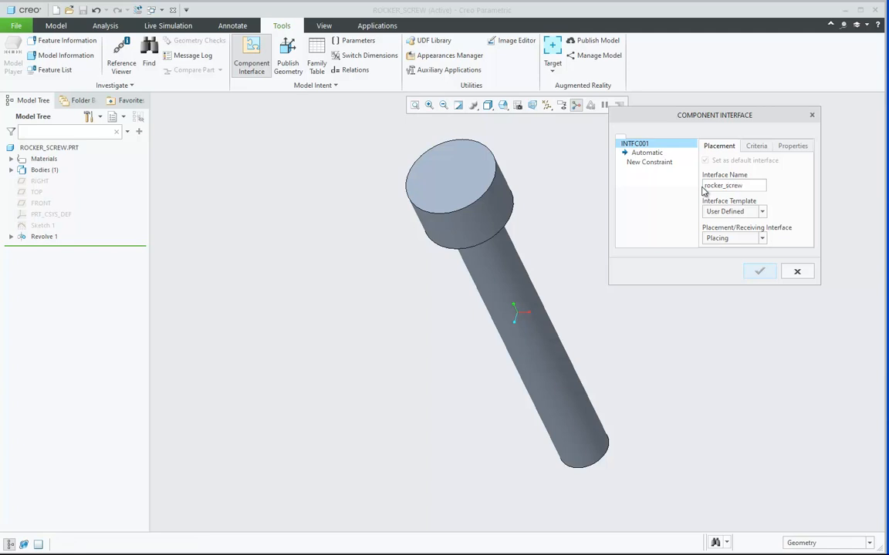
Add the screw's cylindrical shank surface and the underside of its head as interface constraint references, and accept the interface
left_click(648, 154)
middle_click_drag(453, 370, 423, 318)
left_click(506, 272)
left_click(644, 174)
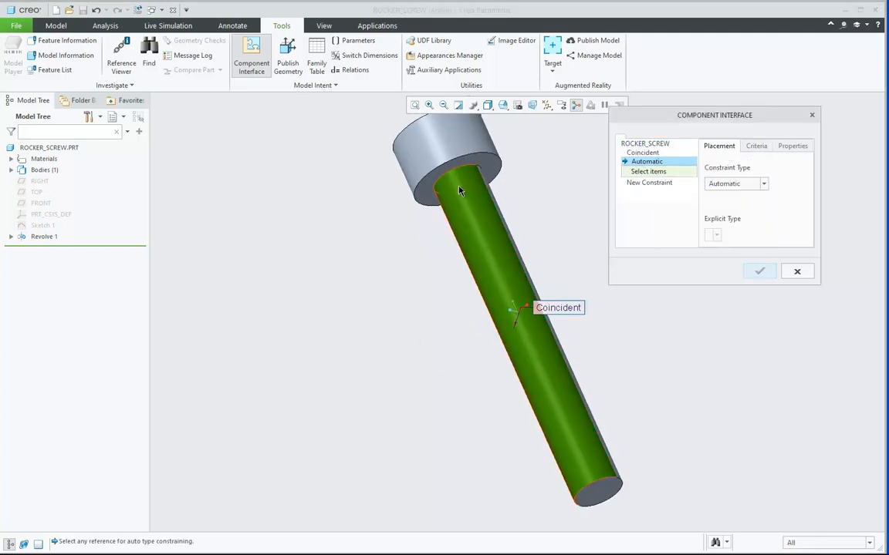
left_click(459, 172)
left_click(759, 289)
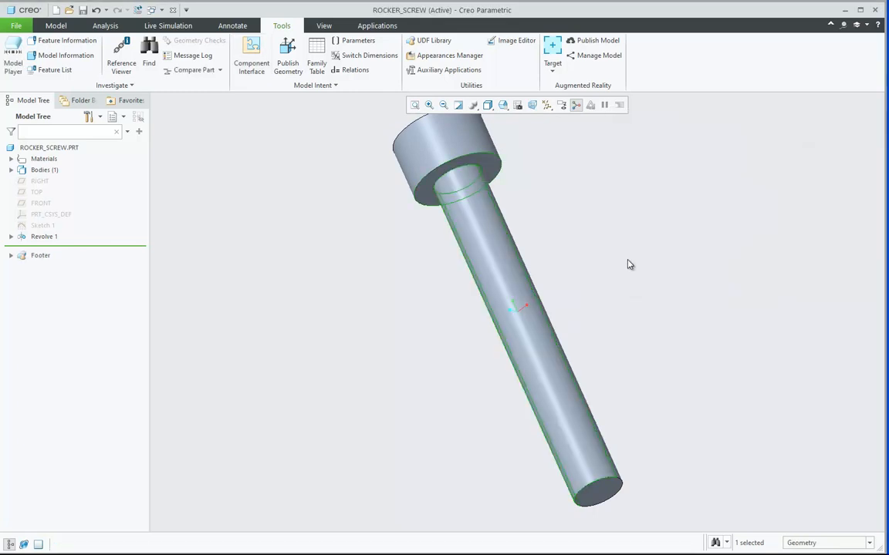
Expand the footer's interfaces in the model tree to inspect the new interface, and restore the screw's angled view
left_click(11, 255)
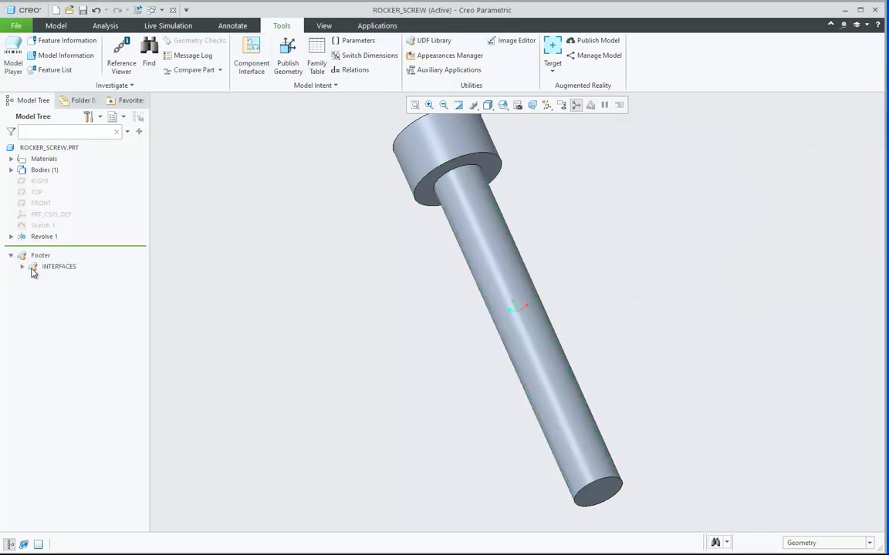
left_click(21, 266)
left_click(507, 106)
left_click(516, 117)
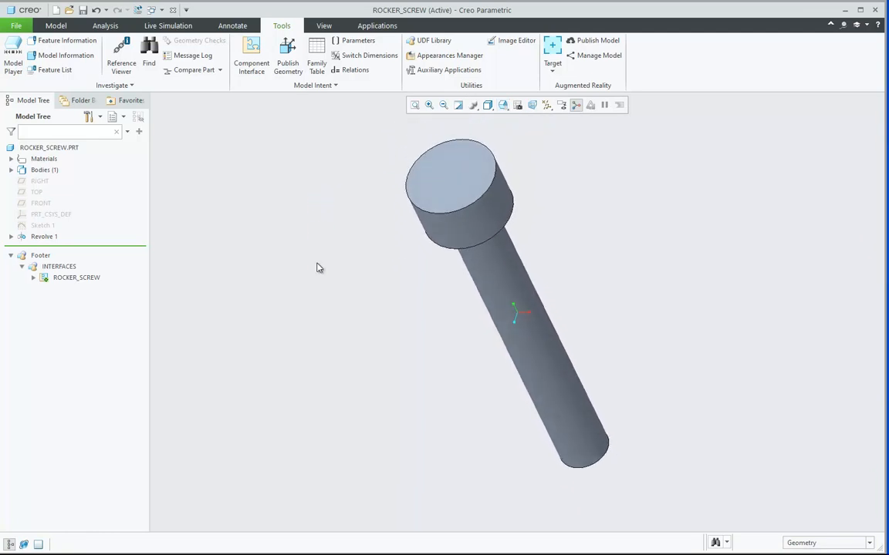
Close the screw part and open toe_jack.asm from the working directory
left_click(172, 10)
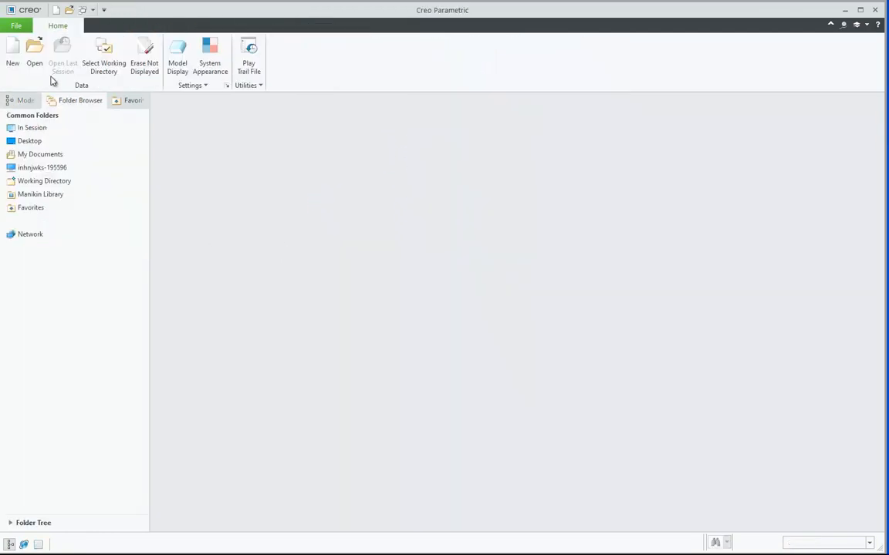
left_click(34, 51)
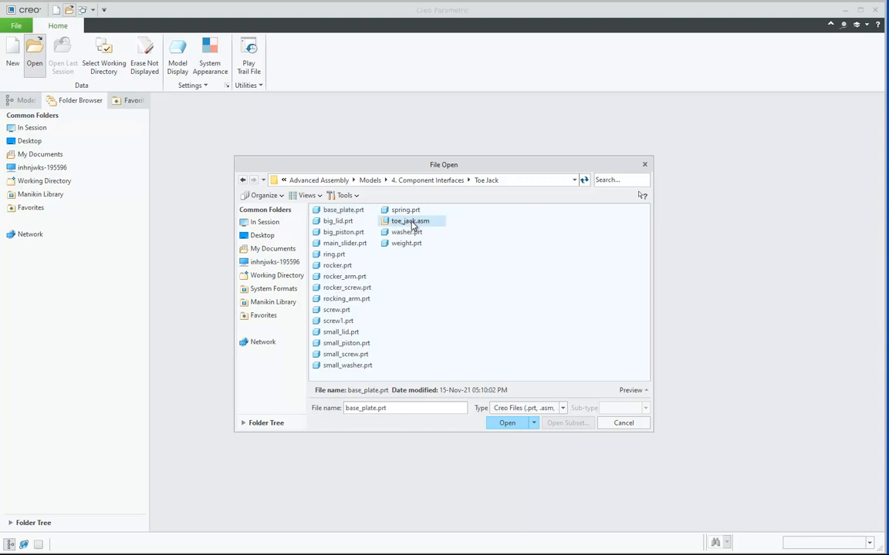
double_click(410, 221)
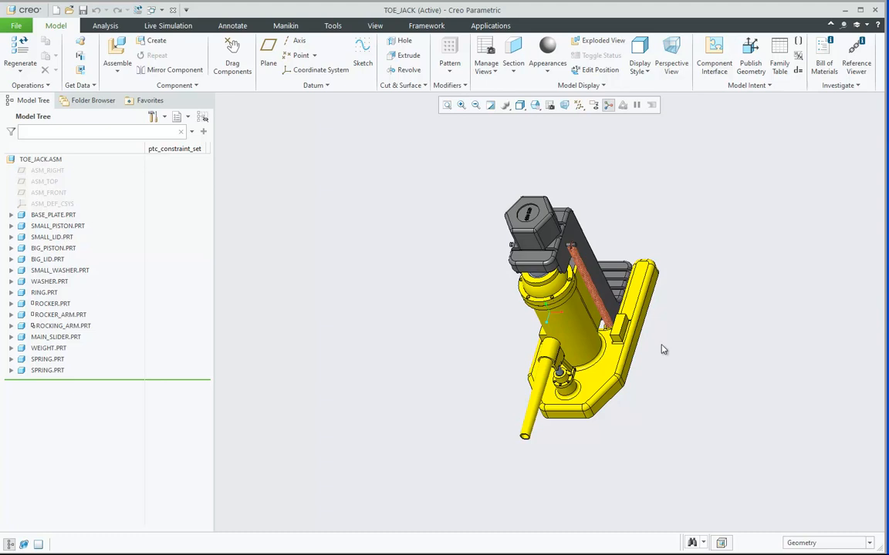
Locate the big lid in the toe jack assembly and select the small lid part
scroll(584, 324, "down", 5)
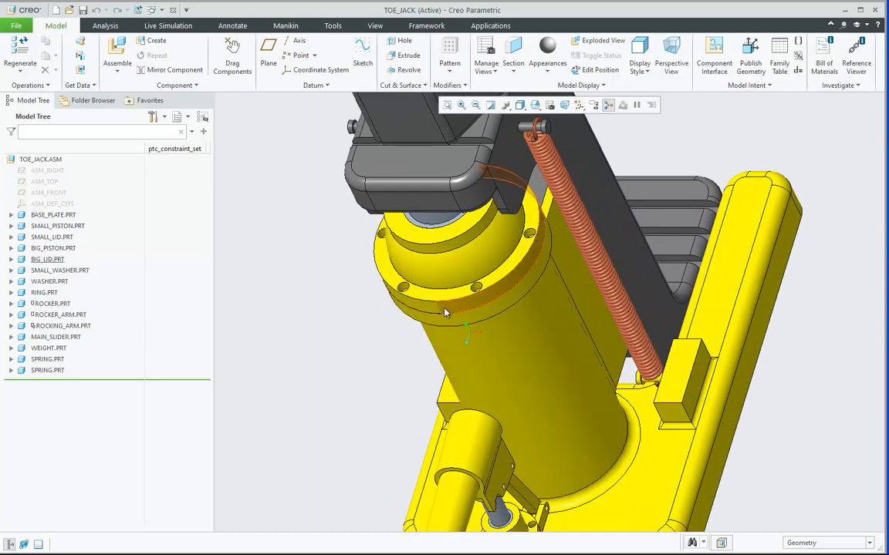
left_click(47, 259)
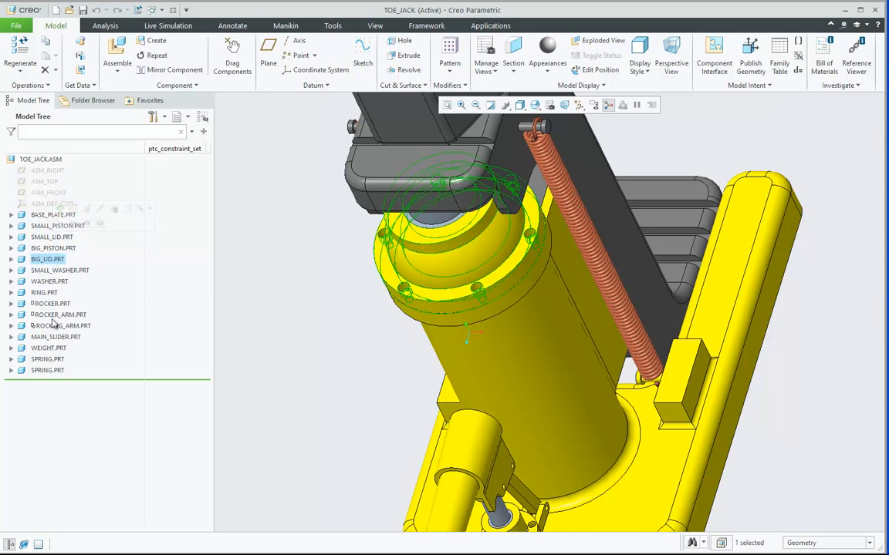
left_click(44, 238)
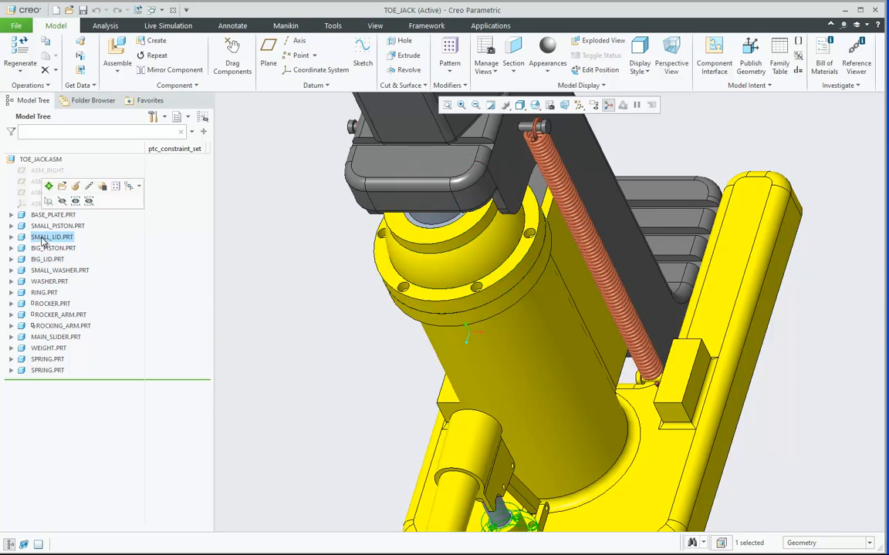
Open the big lid component from the toe jack assembly in its own window
scroll(470, 276, "up", 3)
scroll(532, 427, "down", 3)
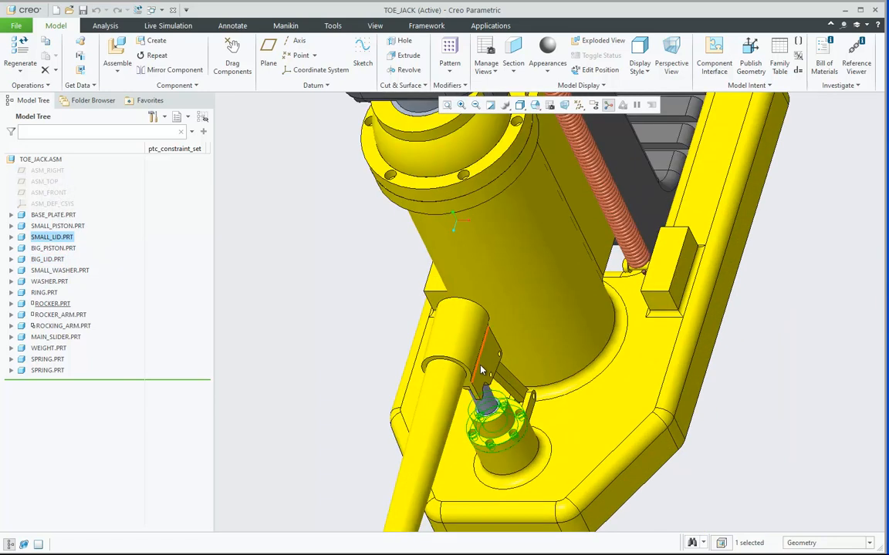
scroll(599, 422, "up", 2)
left_click(311, 325)
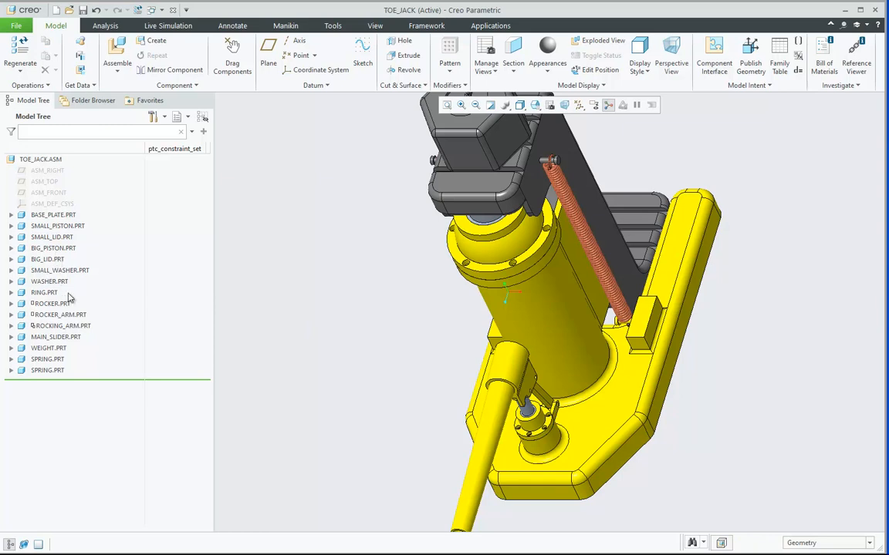
left_click(60, 262)
left_click(78, 206)
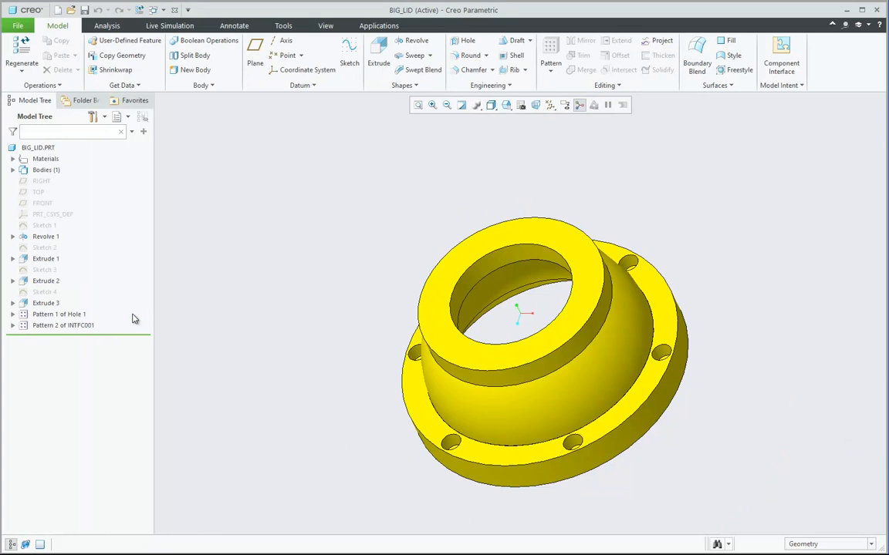
Examine the constraints and placement/receiving type of the patterned hole interface in the big lid, then return to the assembly
left_click(12, 325)
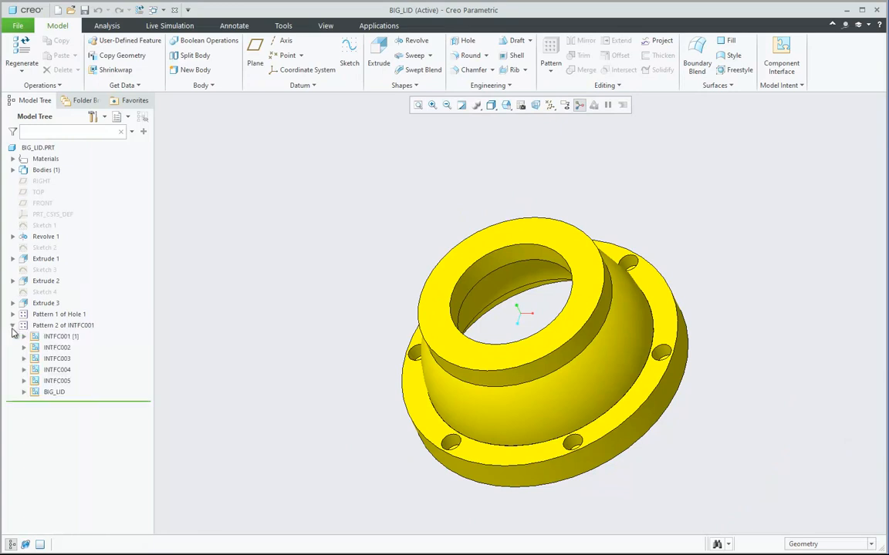
left_click(60, 337)
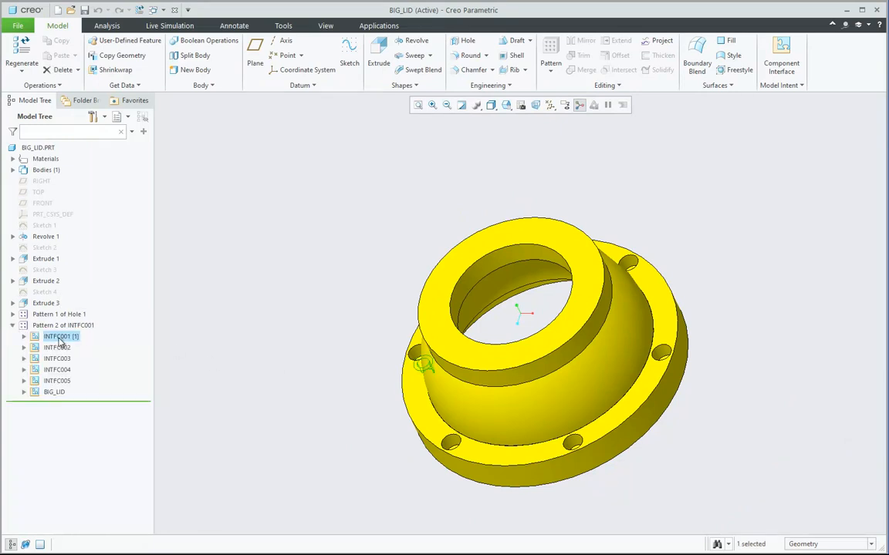
left_click(68, 303)
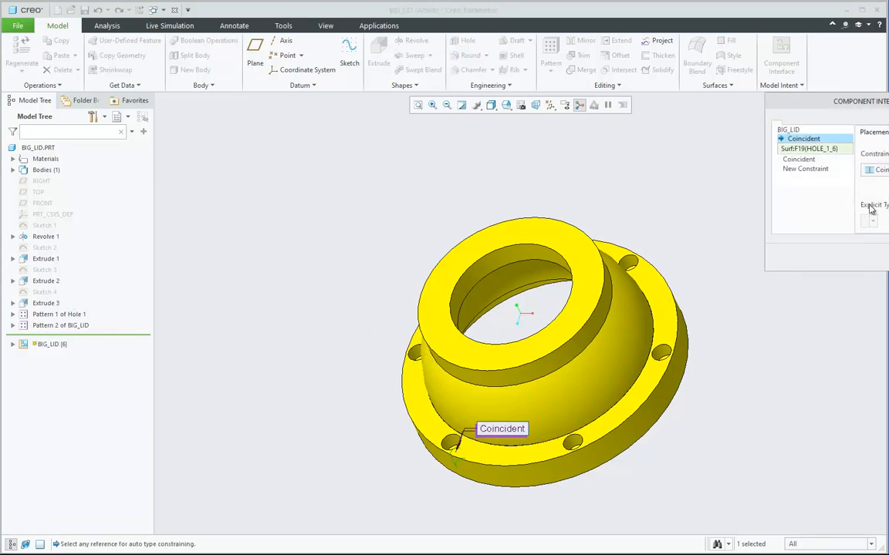
left_click_drag(771, 96, 617, 92)
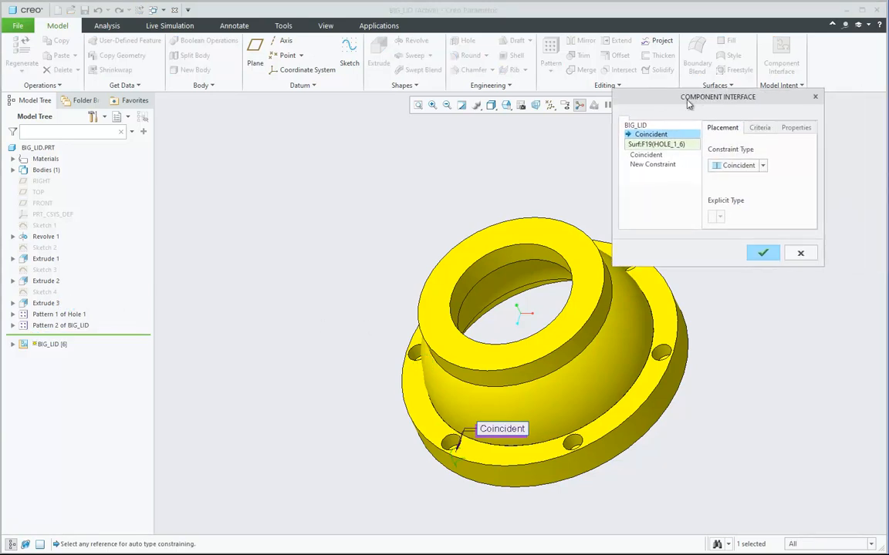
left_click(631, 126)
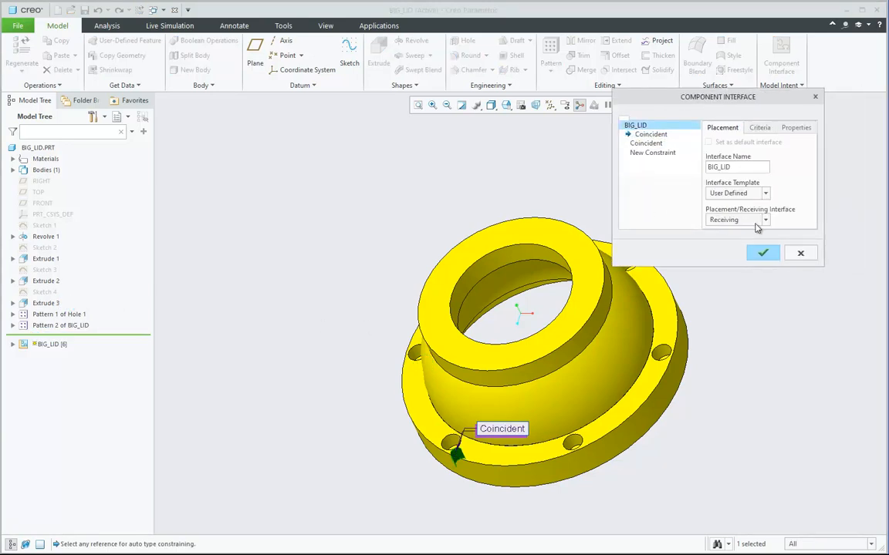
left_click(763, 254)
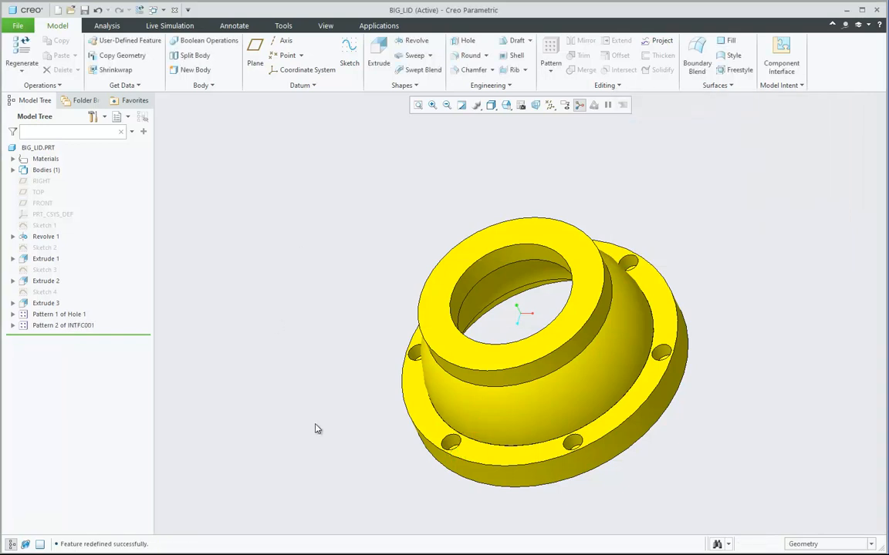
left_click(175, 10)
Bring screw.prt into the toe jack assembly as a component for placement
scroll(511, 370, "down", 3)
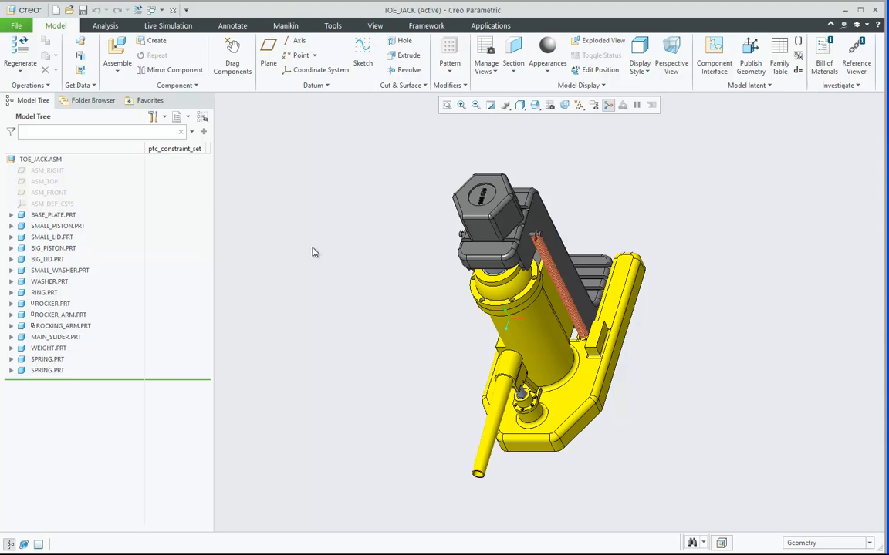
left_click(119, 51)
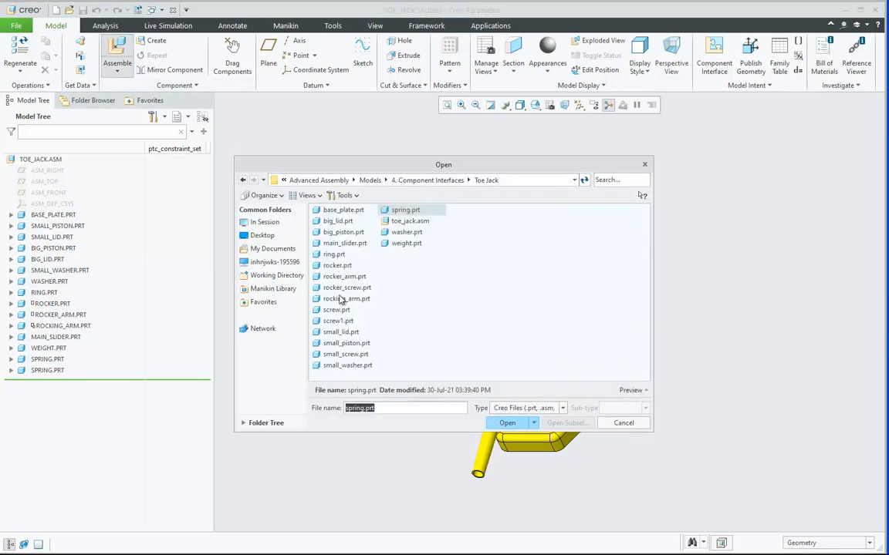
left_click(336, 310)
left_click(507, 422)
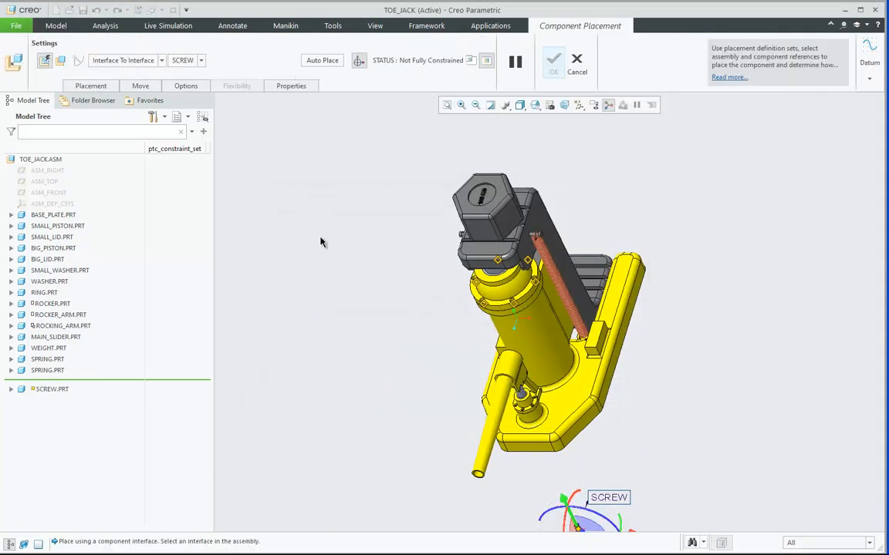
Place the screw on a front hole interface of the big lid, interface to interface, with assumptions allowed
scroll(397, 270, "down", 2)
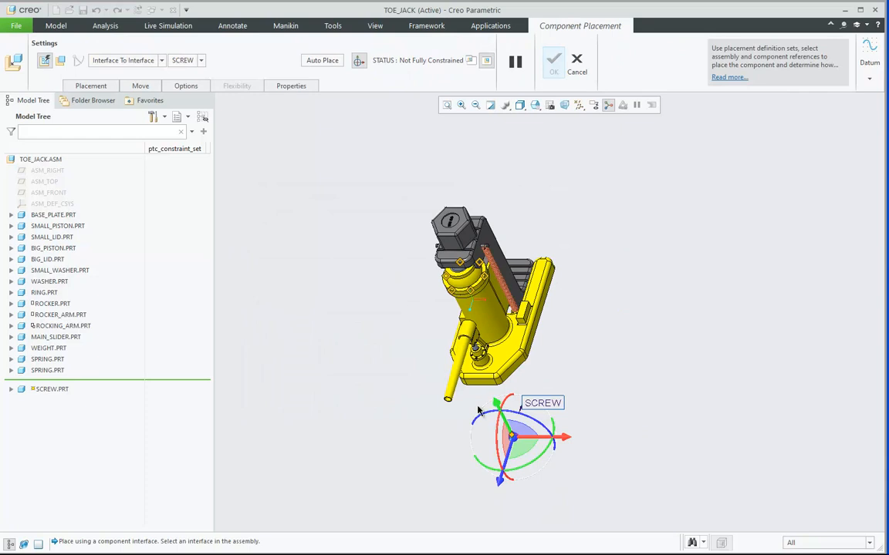
scroll(509, 436, "up", 2)
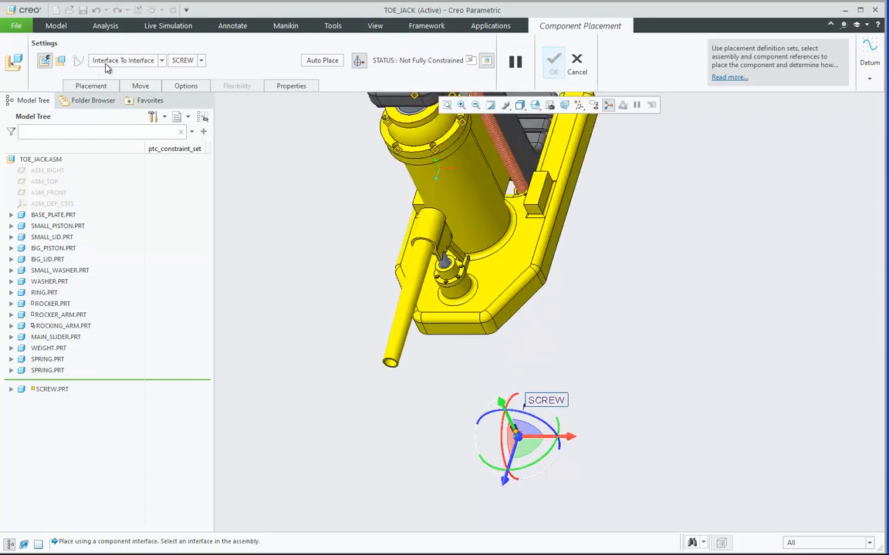
scroll(474, 397, "up", 5)
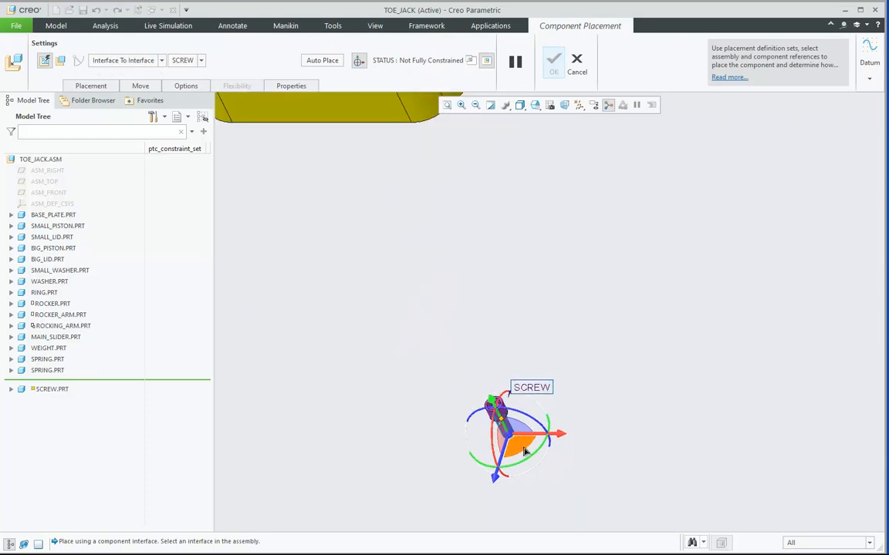
scroll(505, 423, "down", 3)
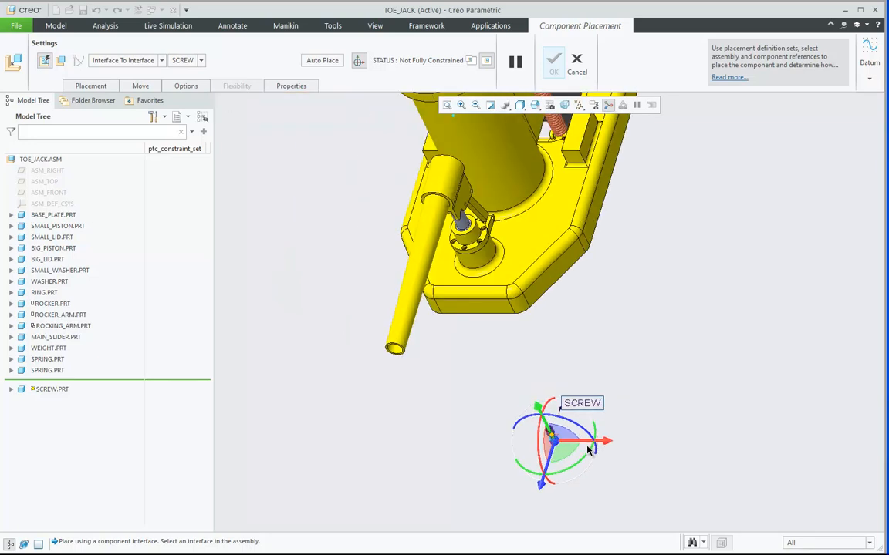
middle_click_drag(549, 392, 518, 320)
scroll(518, 320, "up", 5)
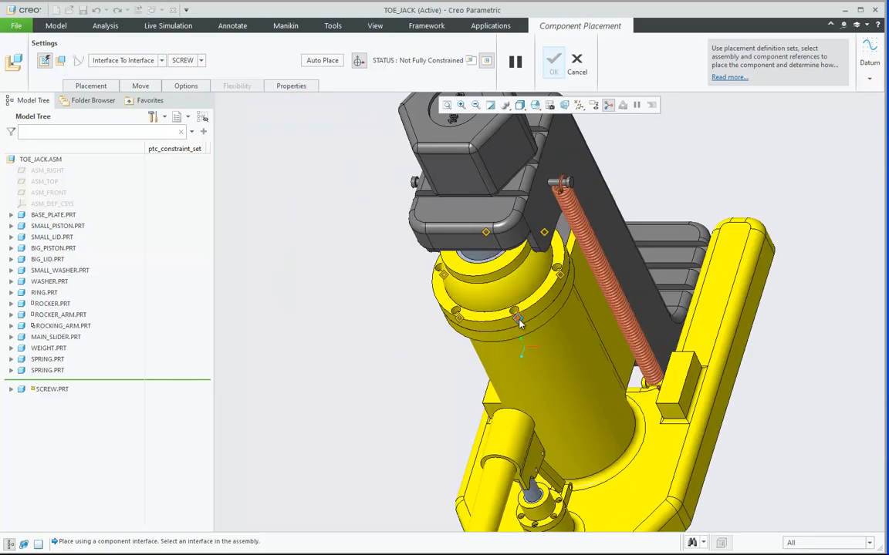
left_click(519, 320)
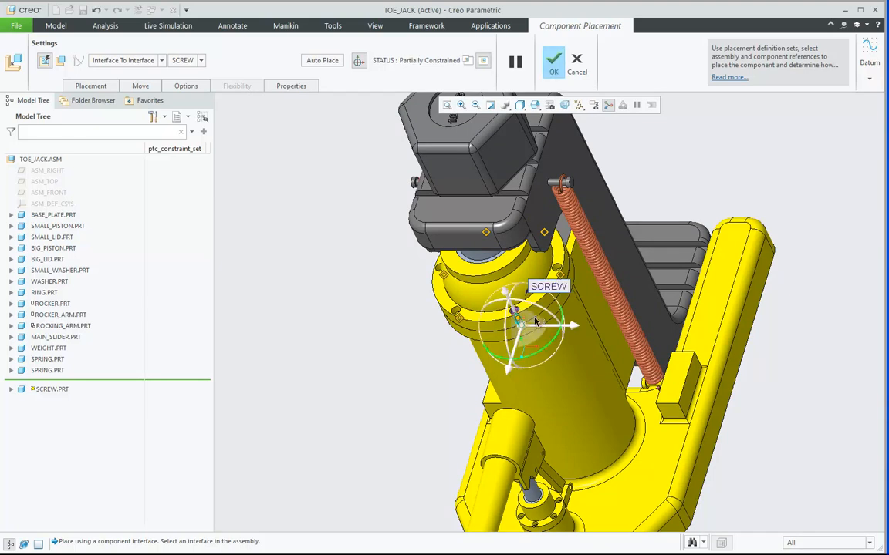
left_click(107, 87)
left_click(190, 178)
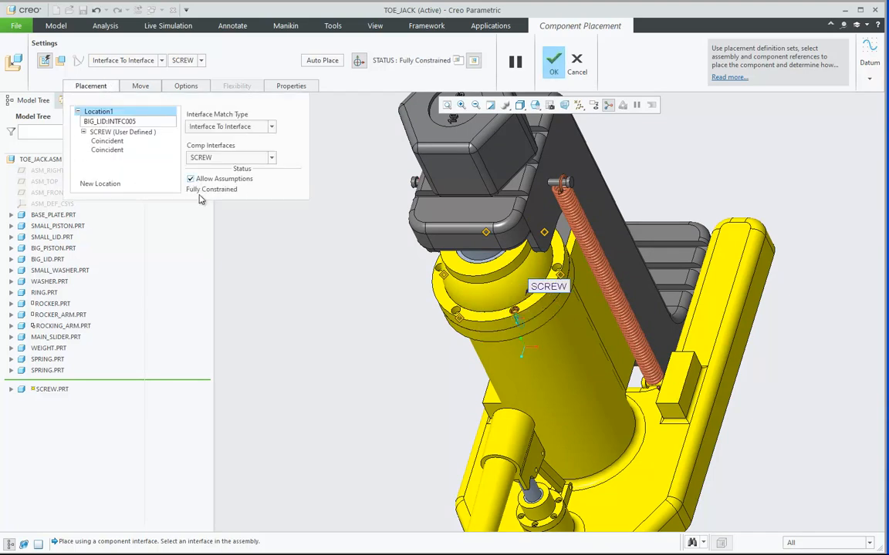
Add screw locations at the remaining five hole interfaces of the big lid and accept the placement
scroll(406, 330, "up", 1)
scroll(422, 330, "down", 1)
left_click(456, 318)
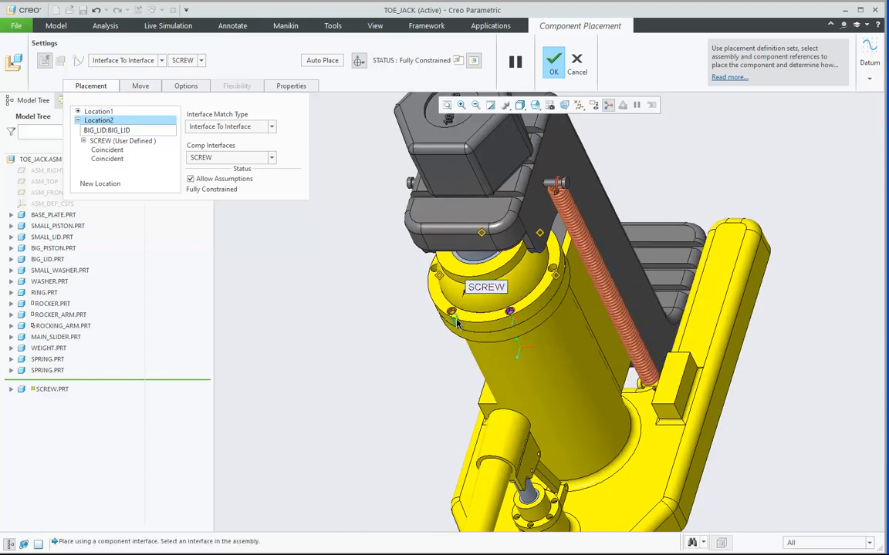
left_click(440, 279)
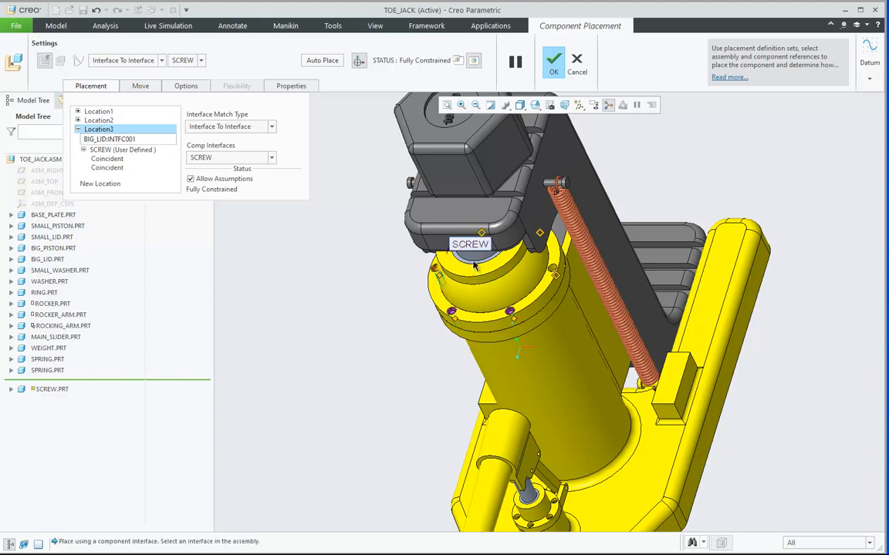
left_click(481, 233)
left_click(539, 233)
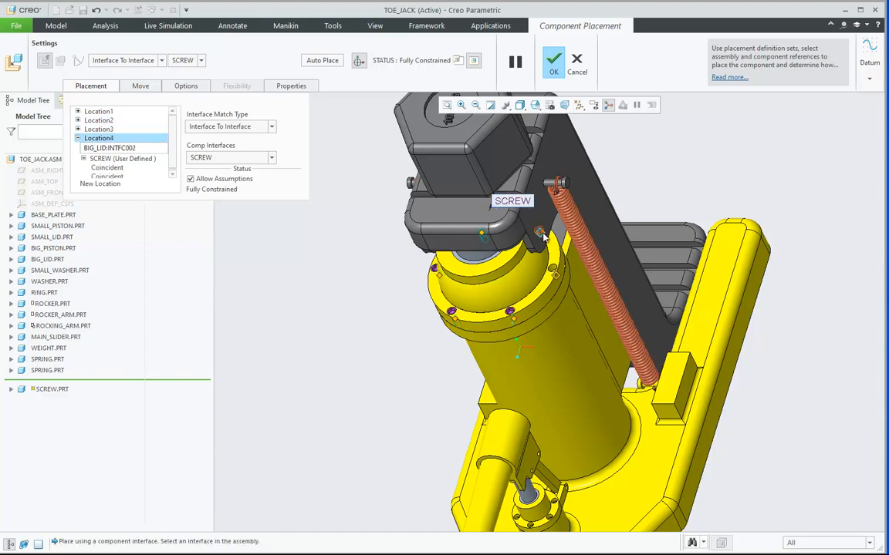
left_click(556, 276)
scroll(476, 305, "down", 2)
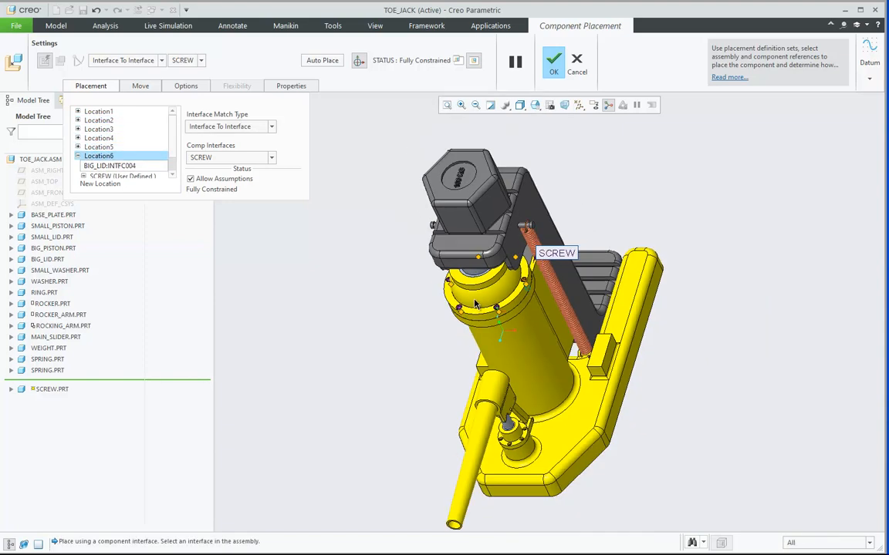
left_click(555, 62)
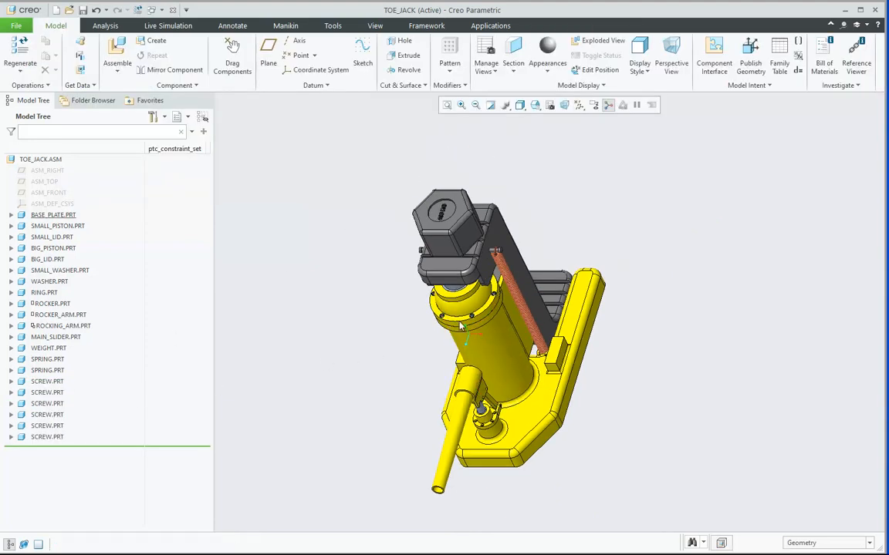
Bring small_screw.prt into the toe jack assembly as a component for placement
scroll(437, 330, "up", 1)
scroll(470, 312, "up", 2)
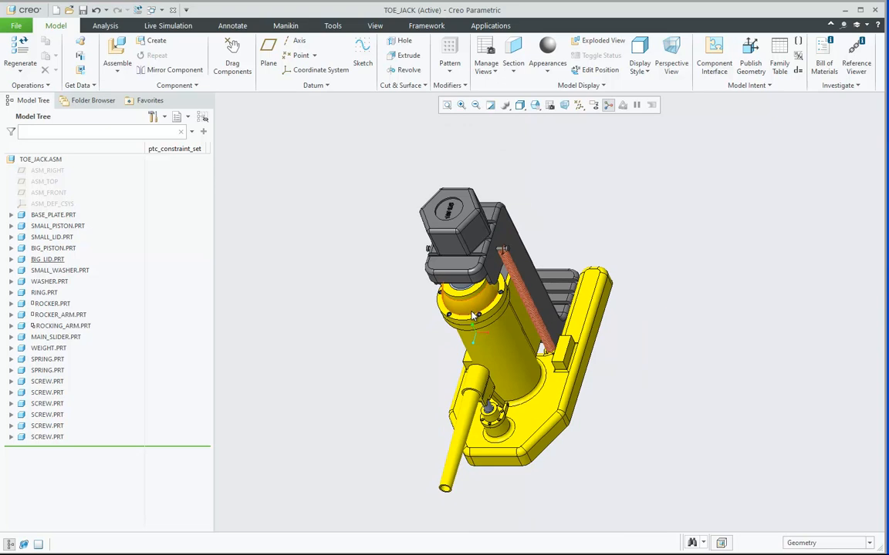
scroll(402, 347, "down", 1)
left_click(117, 52)
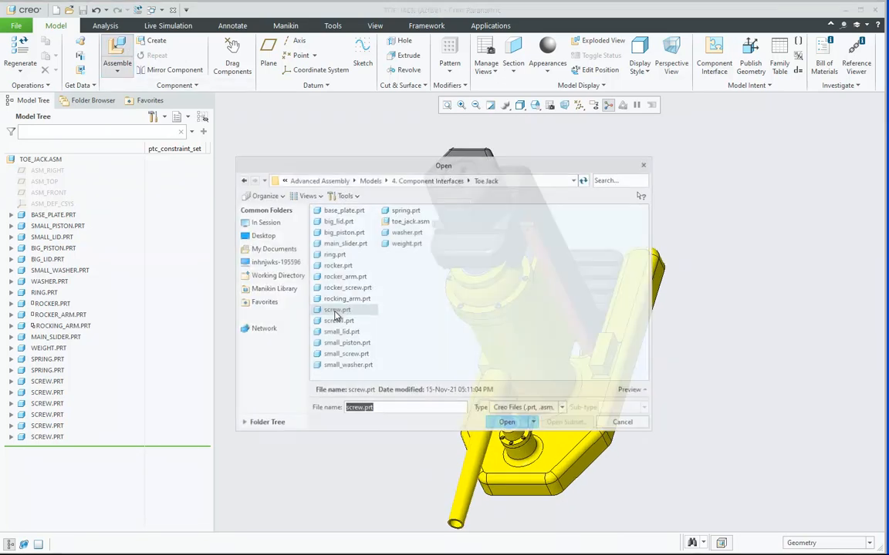
left_click(345, 354)
left_click(505, 422)
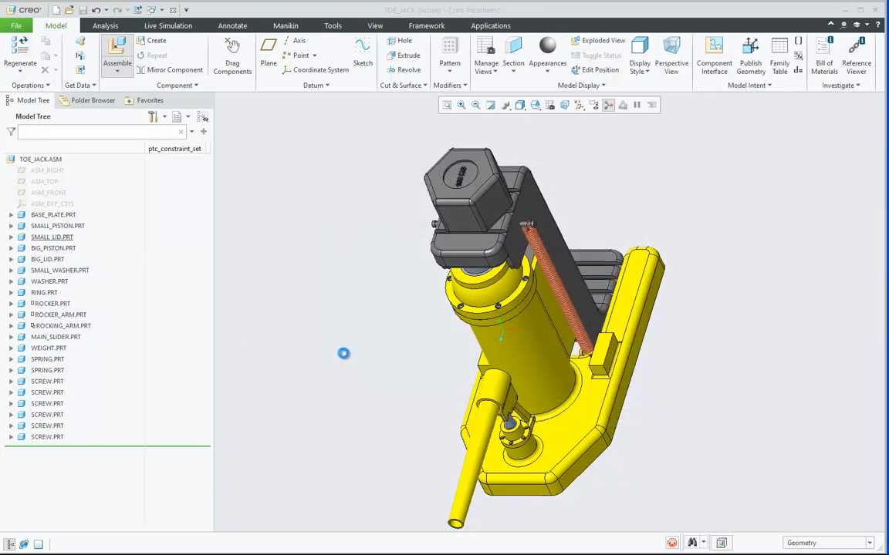
Place small screws at all six hole interfaces of the small lid and accept the placement
scroll(532, 473, "up", 4)
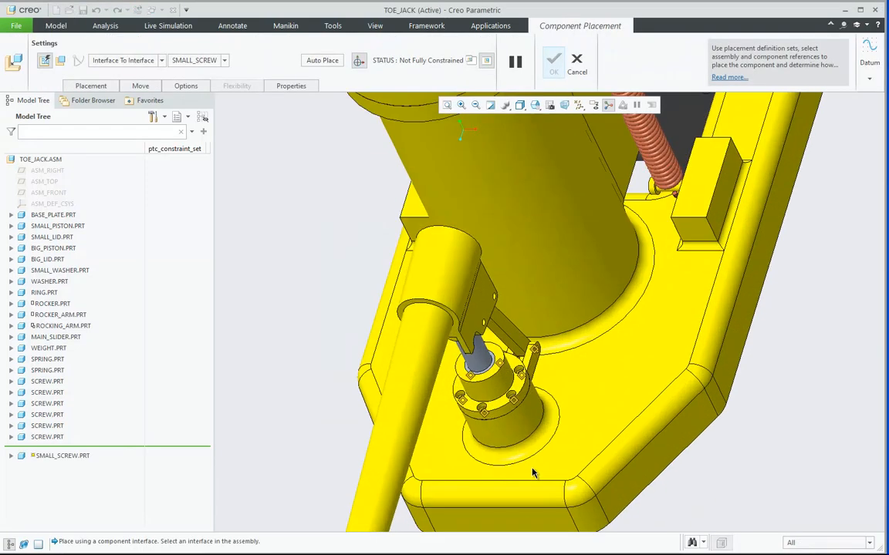
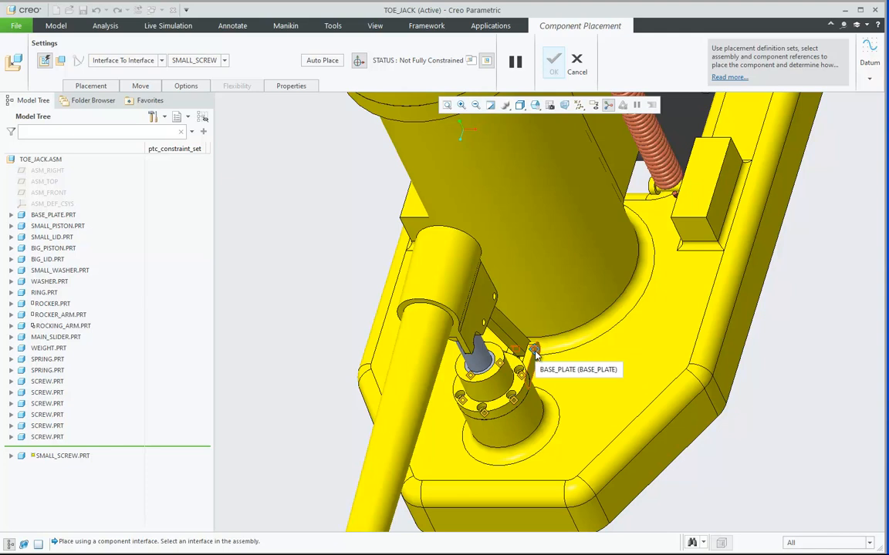
scroll(485, 418, "down", 2)
left_click(484, 413)
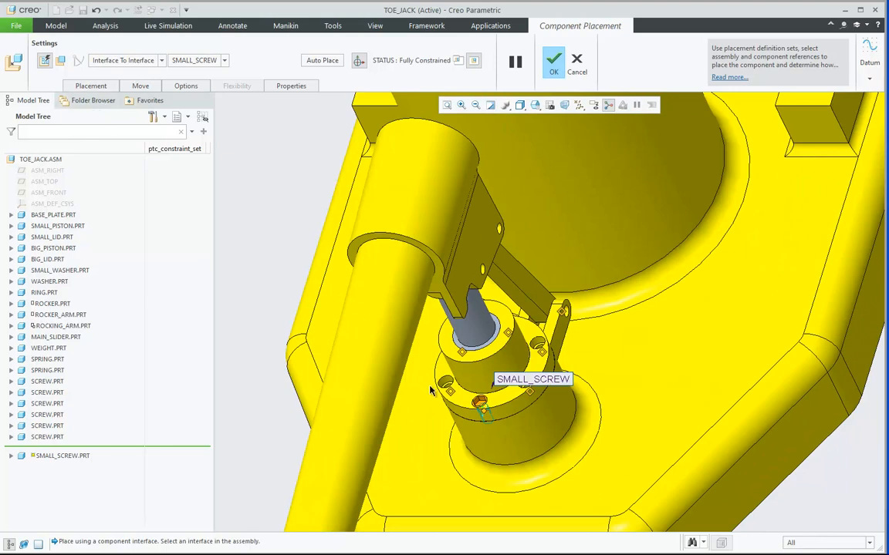
left_click(449, 391)
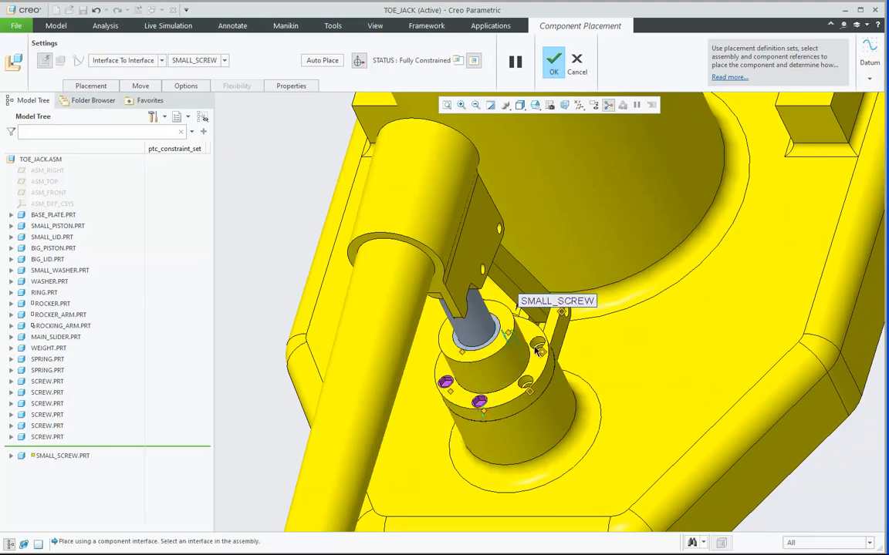
left_click(529, 393)
scroll(587, 373, "up", 2)
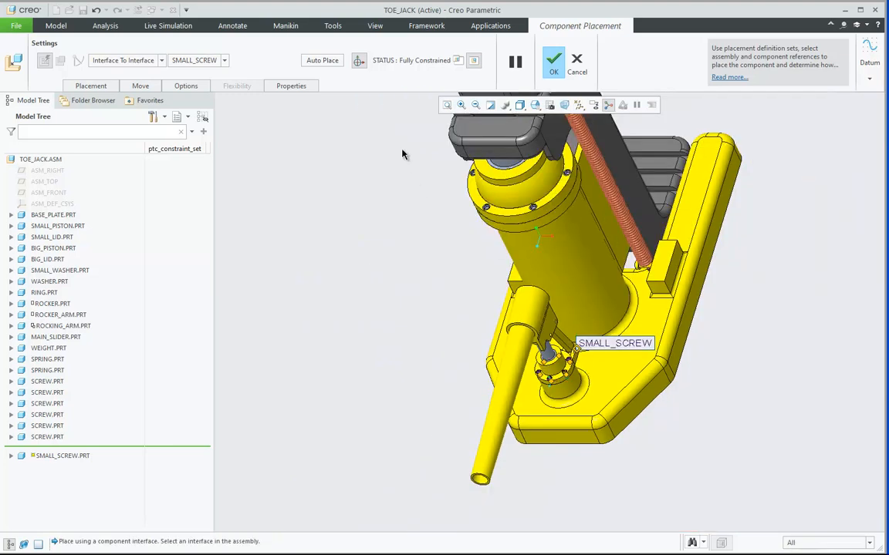
left_click(553, 71)
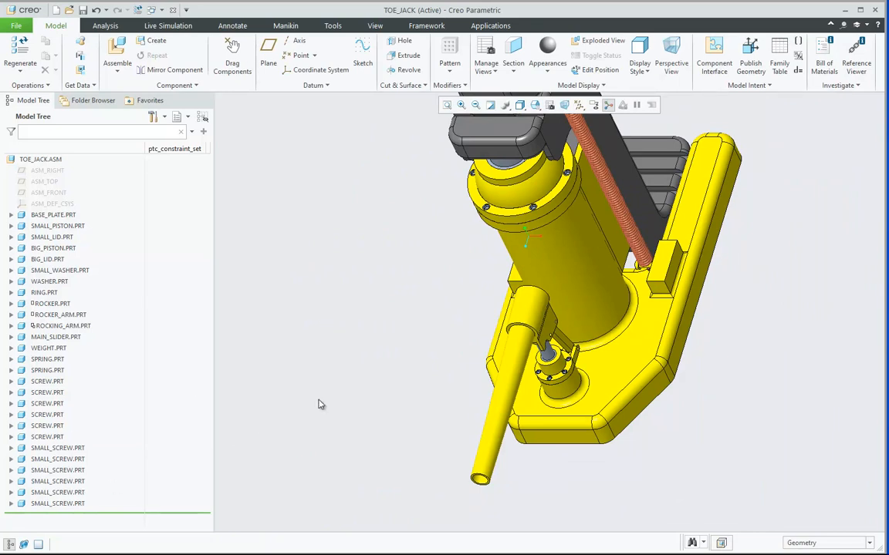
Open the ROCKER.PRT component of the toe jack assembly in its own window
mouse_move(337, 442)
middle_mouse_down()
mouse_move(277, 313)
mouse_move(489, 336)
mouse_move(559, 384)
middle_mouse_up()
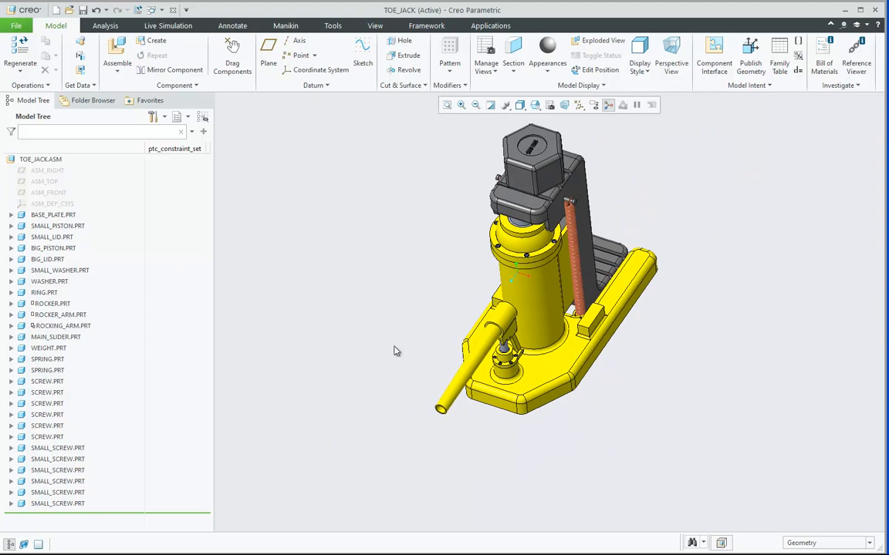
left_click(62, 305)
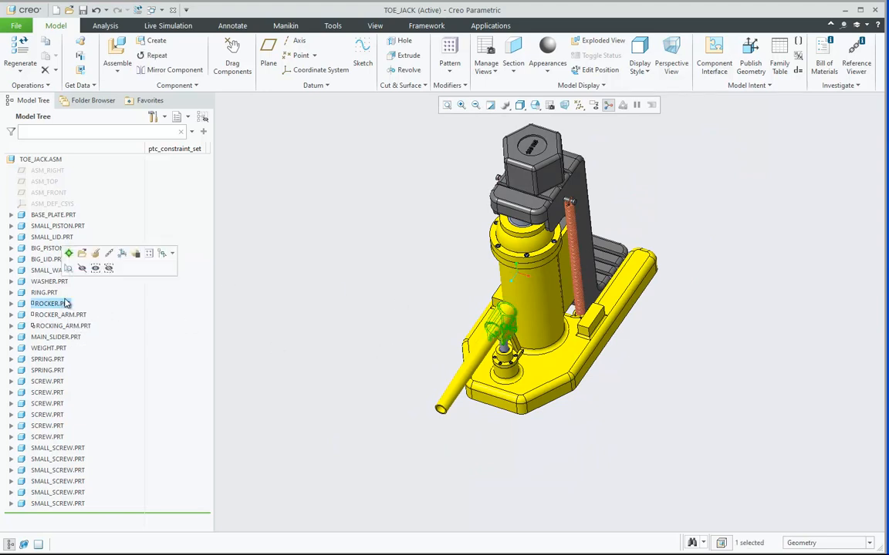
left_click(77, 252)
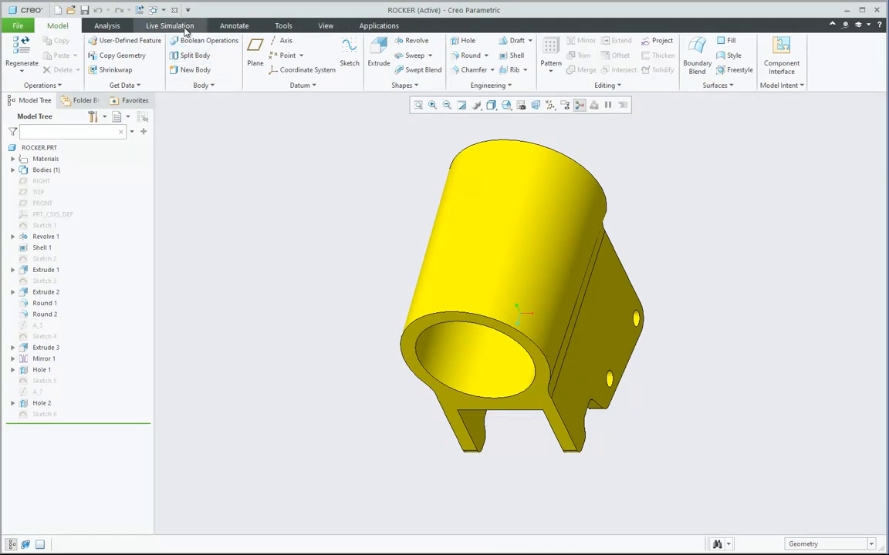
Start a component interface on the rocker, make it a non-default Receiving interface and name it ROCKER1
left_click(267, 27)
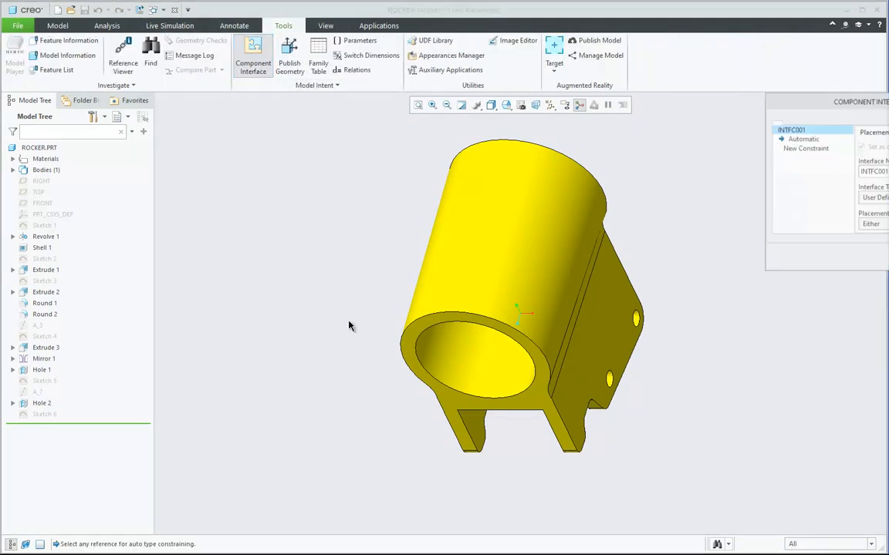
left_click_drag(859, 108, 762, 118)
left_click(779, 235)
left_click(776, 248)
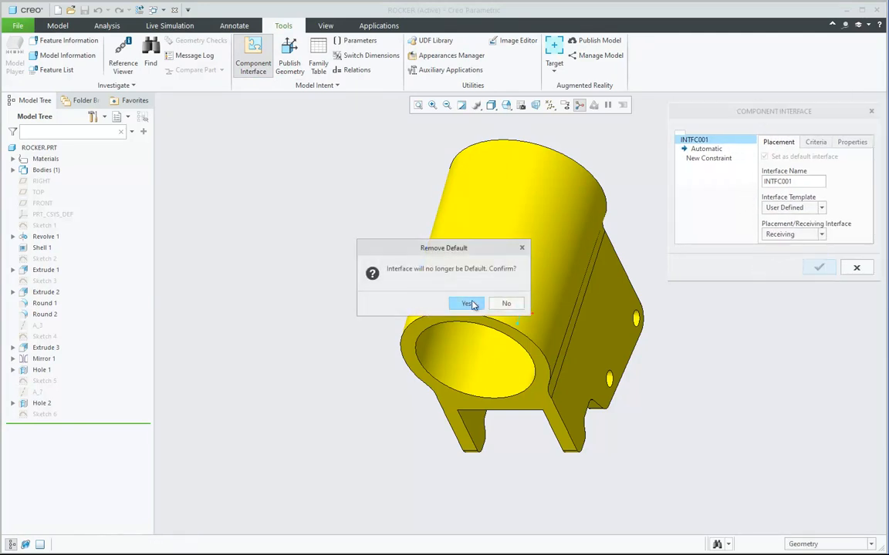
left_click(462, 303)
double_click(780, 182)
type("r")
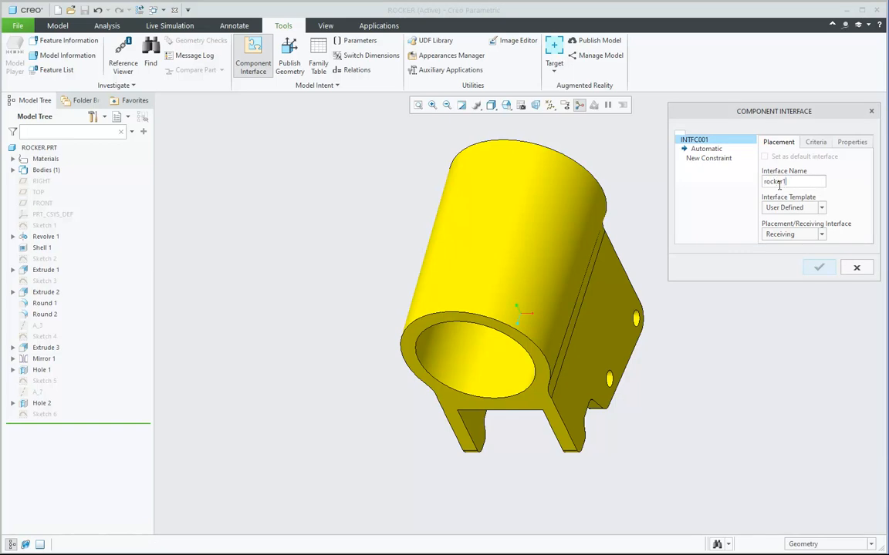
type("ocker1")
key("Return")
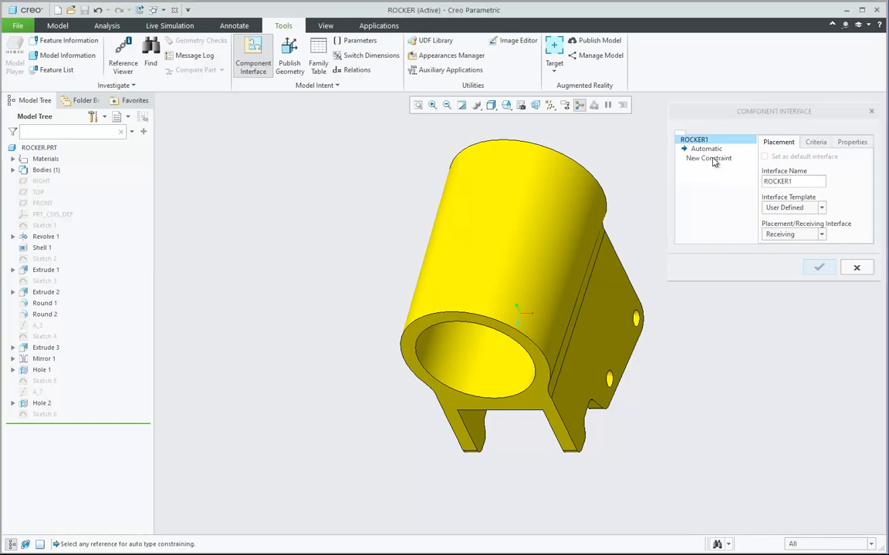
Define ROCKER1 with coincident constraints on the upper hole surface and the rocker's flat side face, and accept it
left_click(708, 150)
scroll(625, 398, "up", 2)
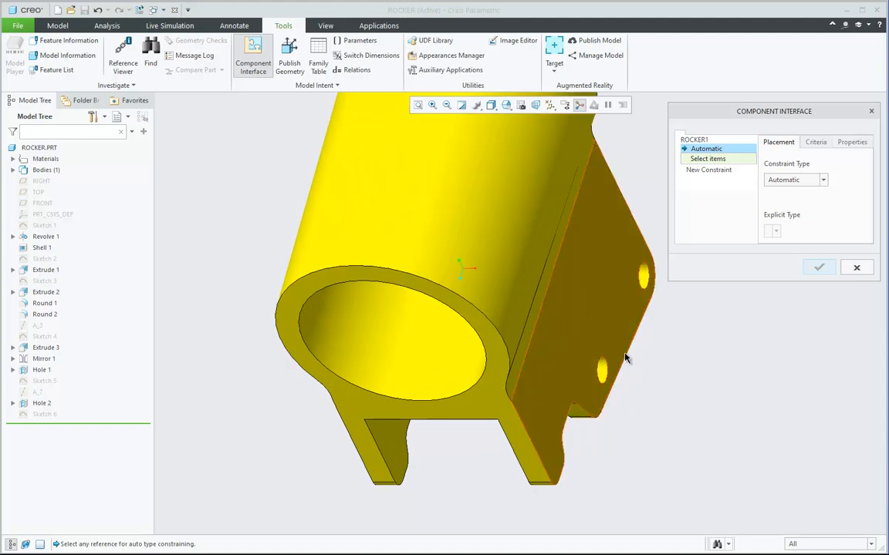
left_click(644, 275)
left_click(708, 169)
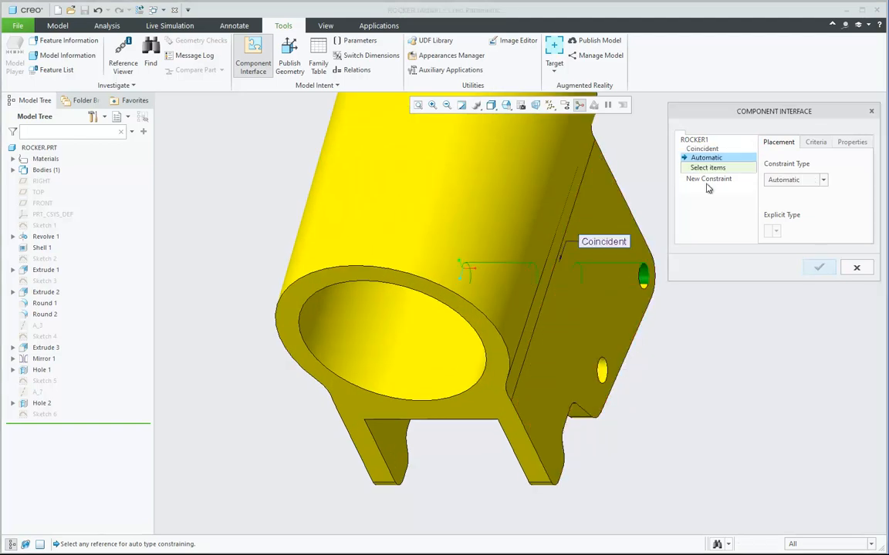
left_click(587, 328)
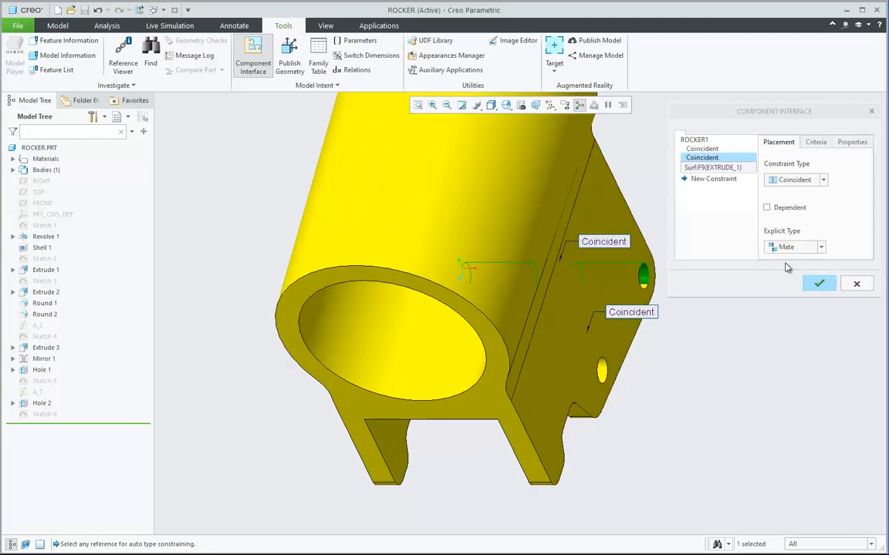
left_click(820, 285)
Start a second component interface on the rocker, make it a non-default Receiving interface and name it ROCKER2
left_click(253, 55)
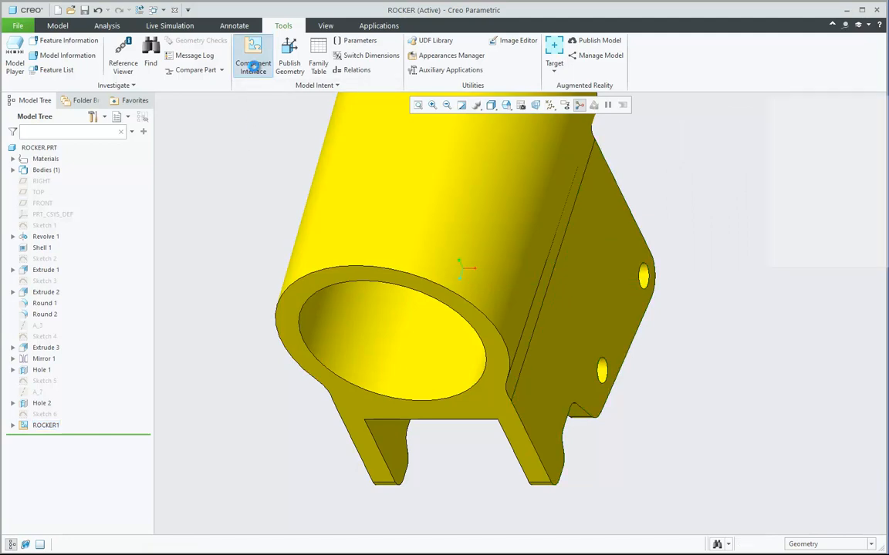
left_click_drag(882, 109, 791, 102)
left_click(795, 219)
left_click(795, 238)
left_click(476, 304)
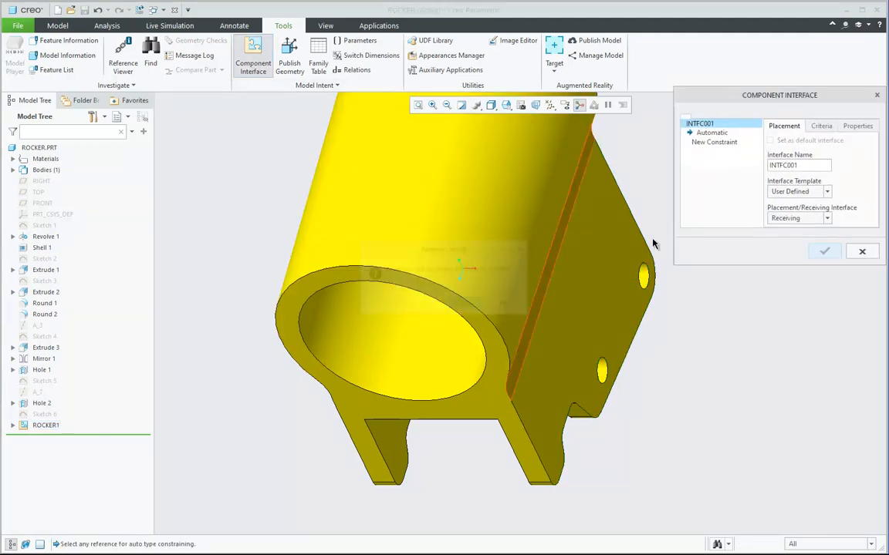
double_click(798, 169)
type("rocker2")
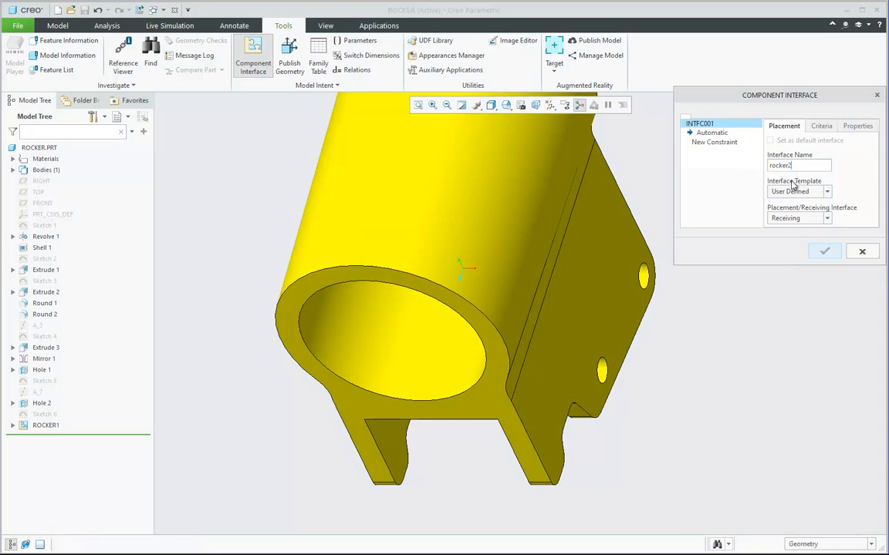
Define ROCKER2 with coincident constraints on the lower hole surface and the flat side face, and accept it
left_click(706, 146)
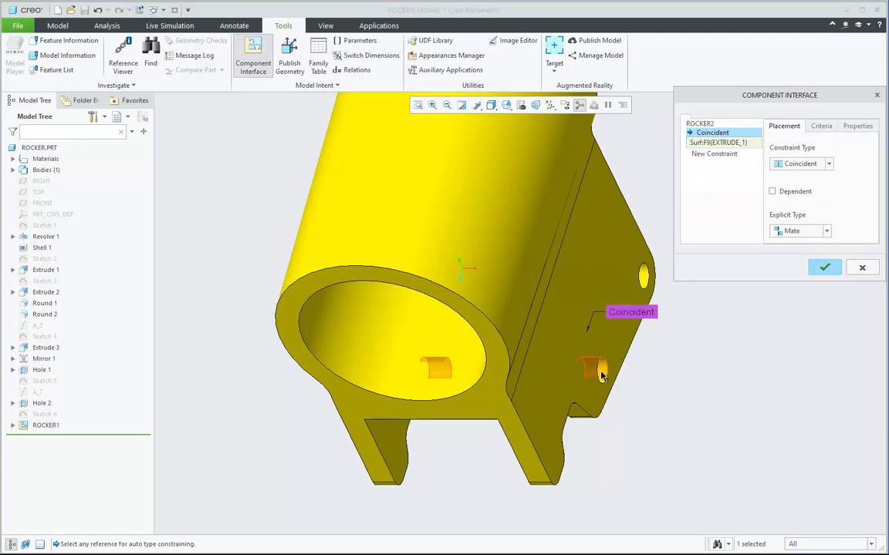
left_click(725, 159)
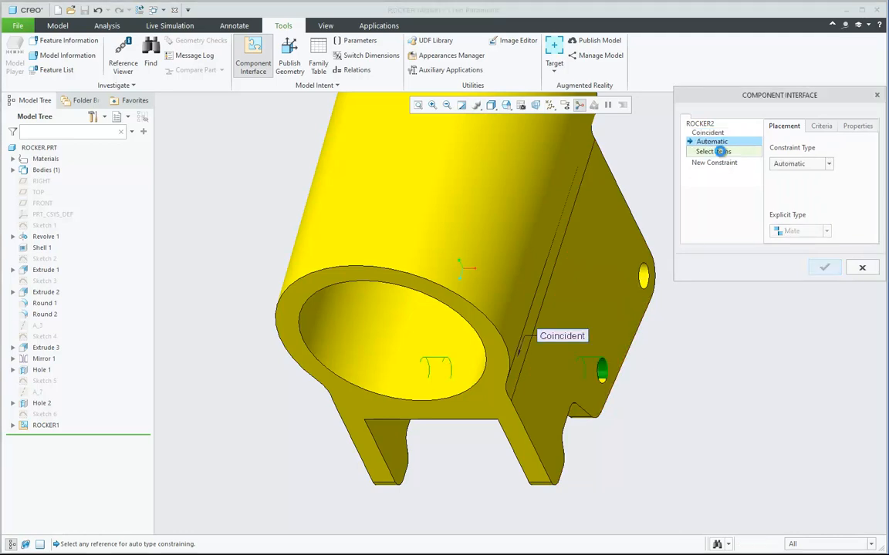
left_click(611, 326)
left_click(824, 267)
Review the two coincident constraints in the definition of interface ROCKER1
left_click(48, 424)
left_click(49, 388)
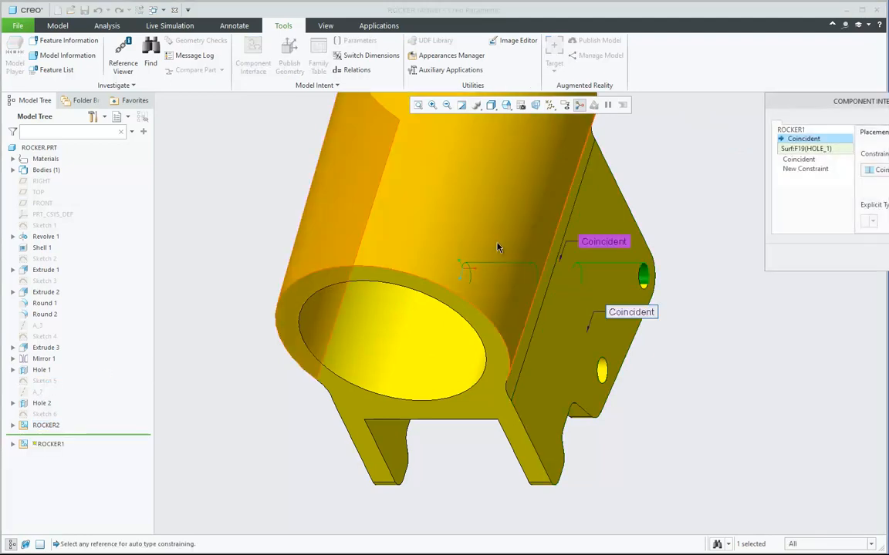
left_click_drag(884, 105, 770, 94)
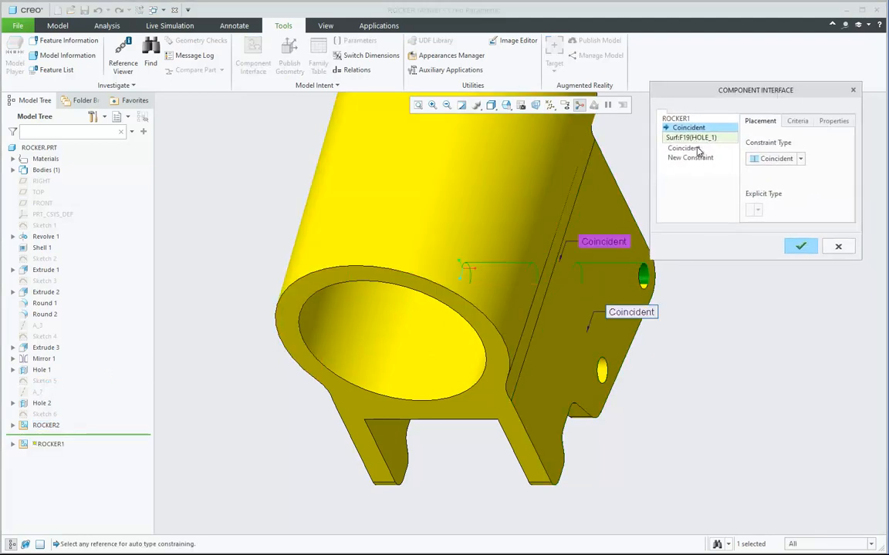
left_click(697, 150)
left_click(801, 263)
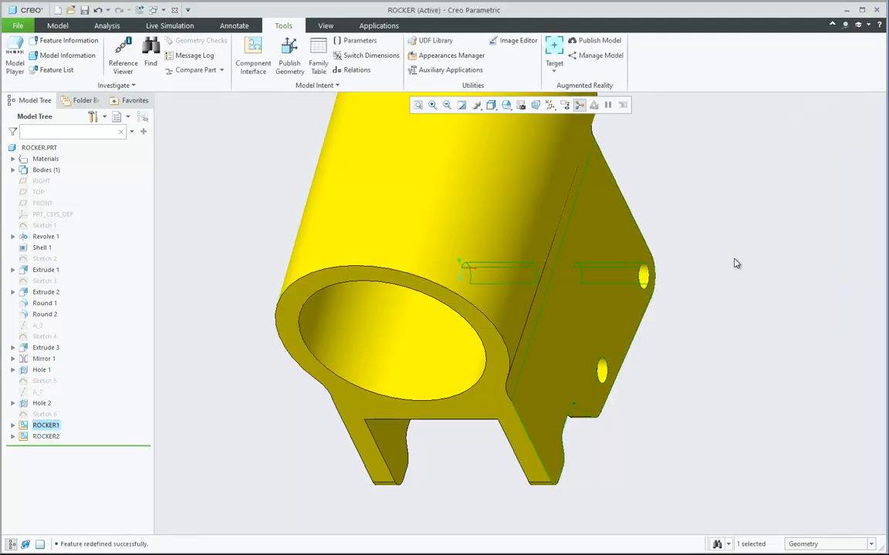
Close the rocker part and bring rocker_screw.prt into the toe jack assembly as a component for placement
key("ctrl+d")
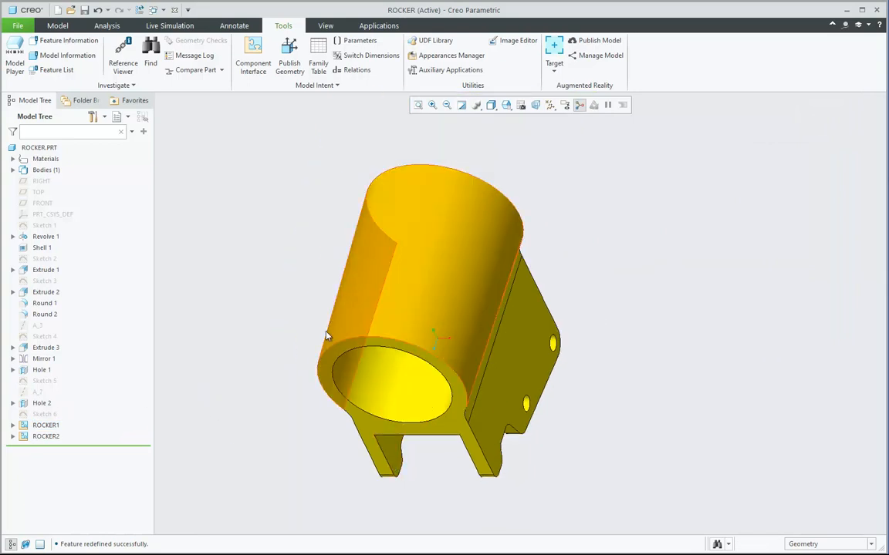
left_click(176, 11)
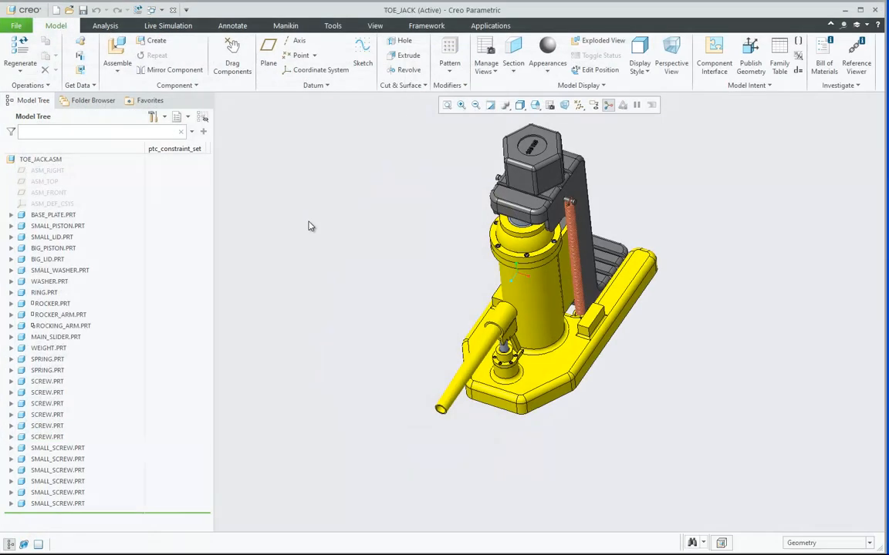
left_click(118, 54)
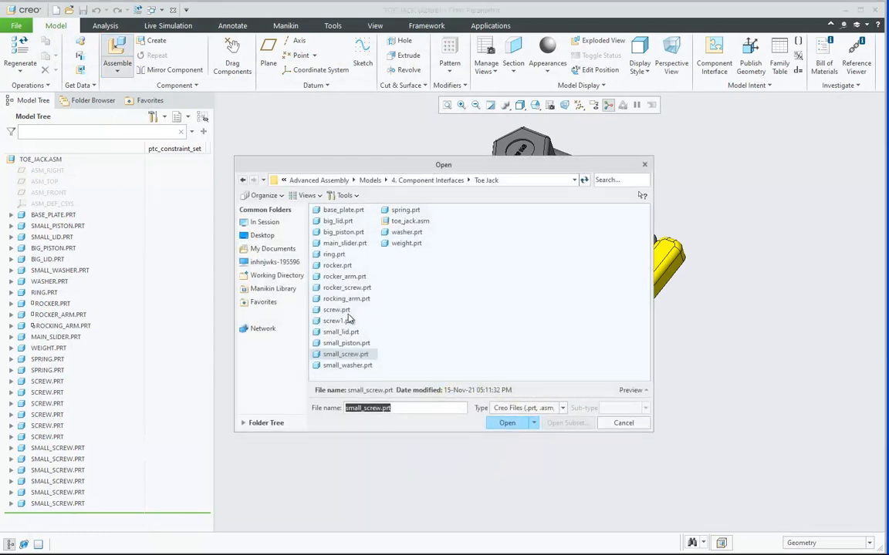
left_click(348, 288)
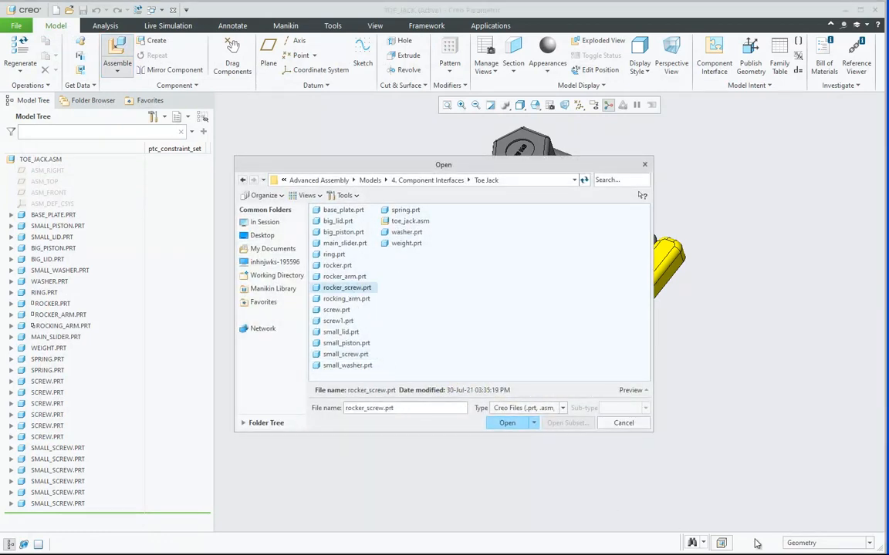
left_click(507, 423)
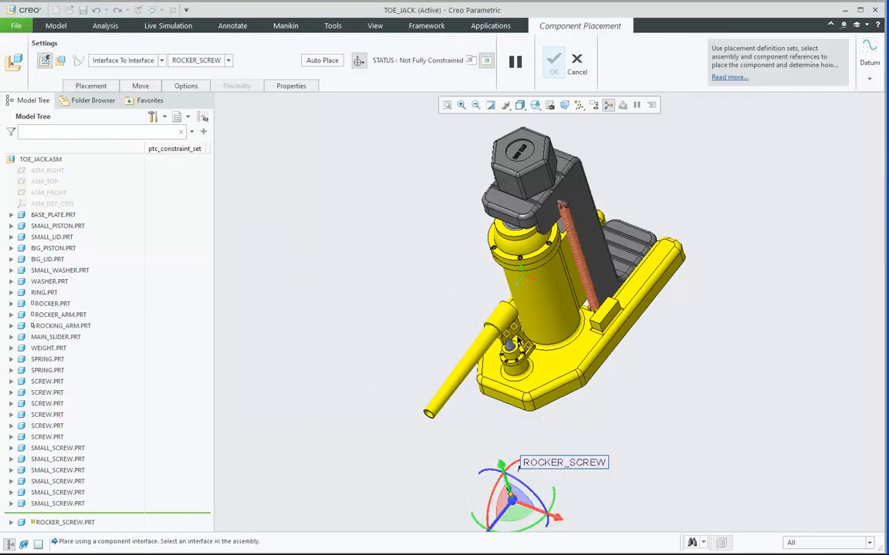
Place rocker screws at both hole interfaces of the rocker, interface to interface, and accept the placement
scroll(520, 346, "up", 5)
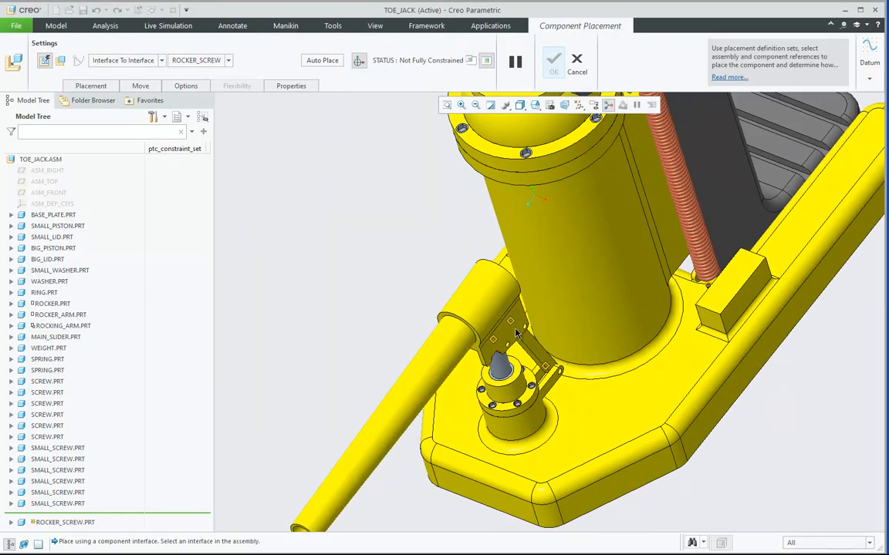
scroll(510, 356, "up", 2)
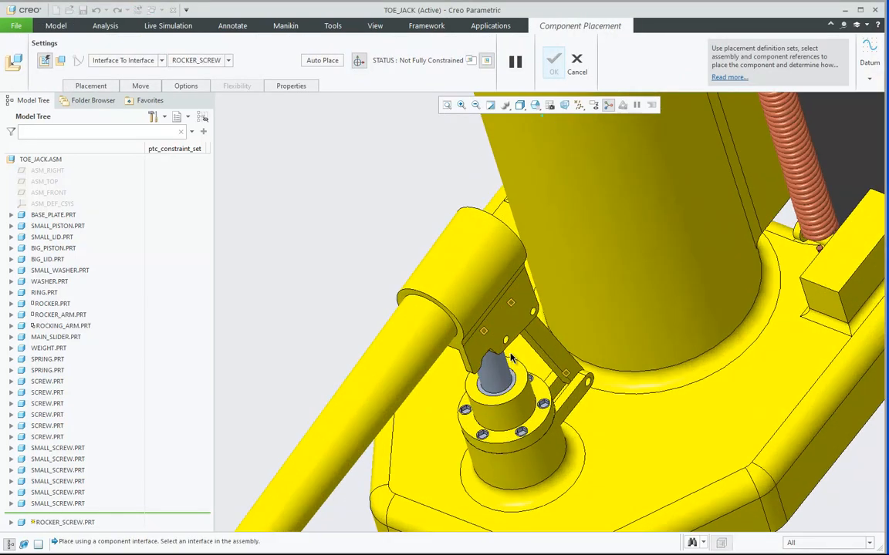
left_click(511, 306)
middle_click_drag(413, 311, 446, 293)
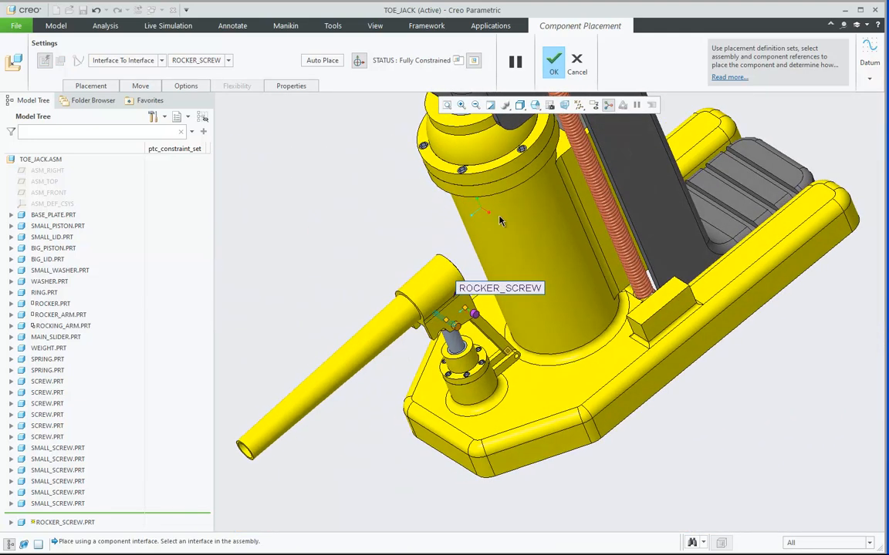
left_click(552, 76)
scroll(510, 422, "up", 2)
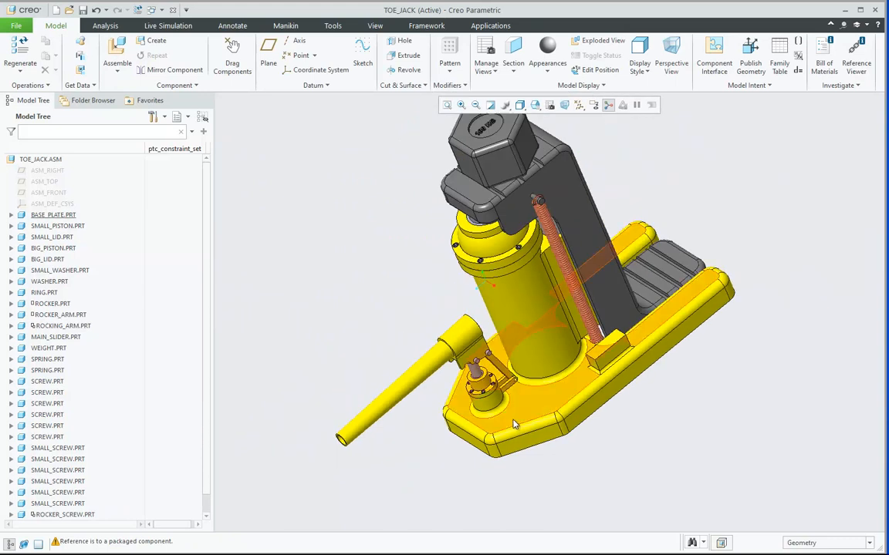
mouse_move(500, 425)
middle_mouse_down()
mouse_move(488, 415)
mouse_move(505, 419)
mouse_move(361, 365)
middle_mouse_up()
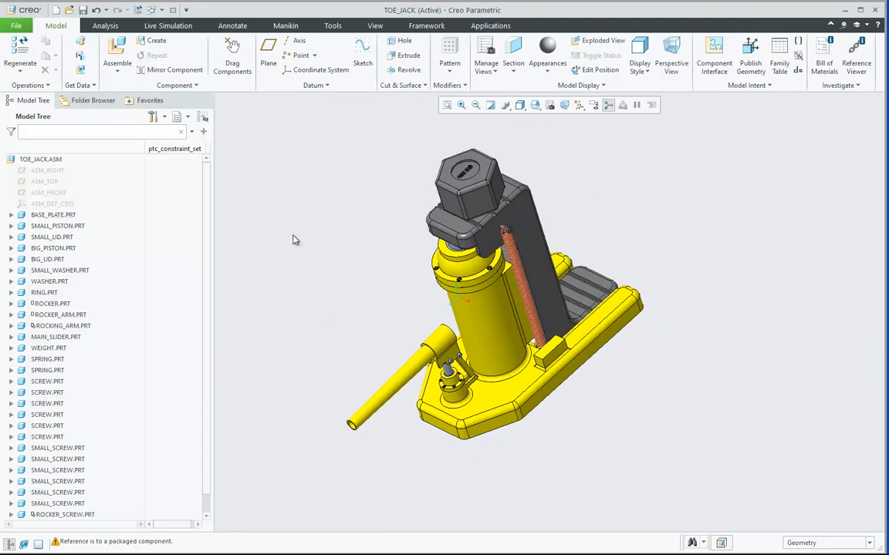
Bring in screw1.prt, place it at the hole interface where the rocking arm meets the small lid's bracket, and accept
left_click(115, 54)
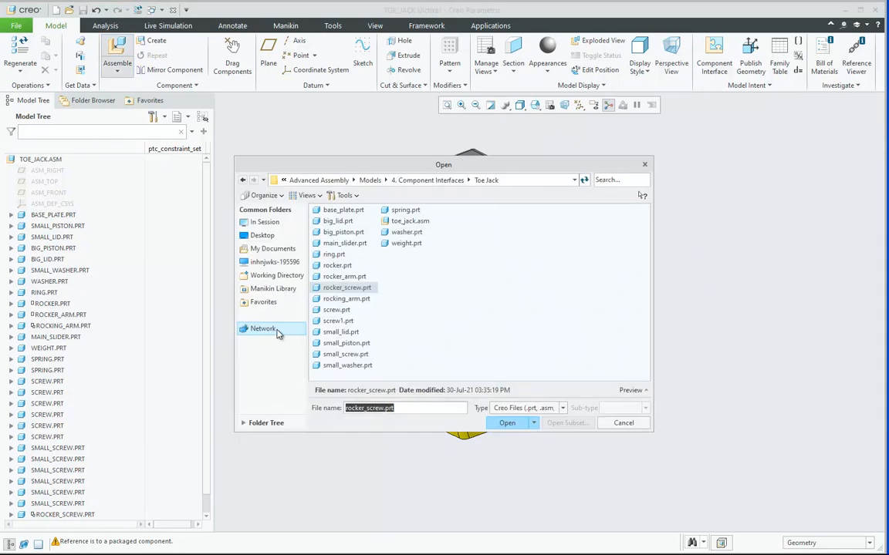
left_click(338, 322)
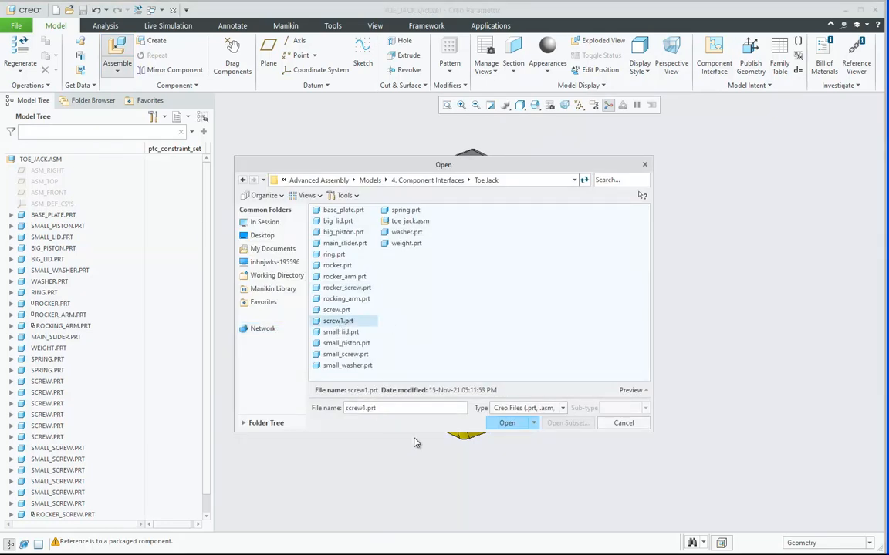
left_click(506, 423)
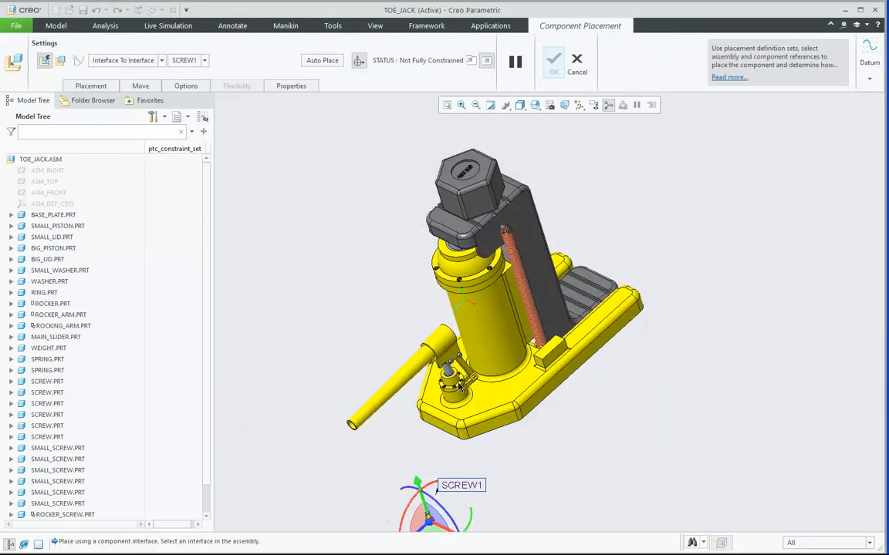
scroll(461, 383, "down", 6)
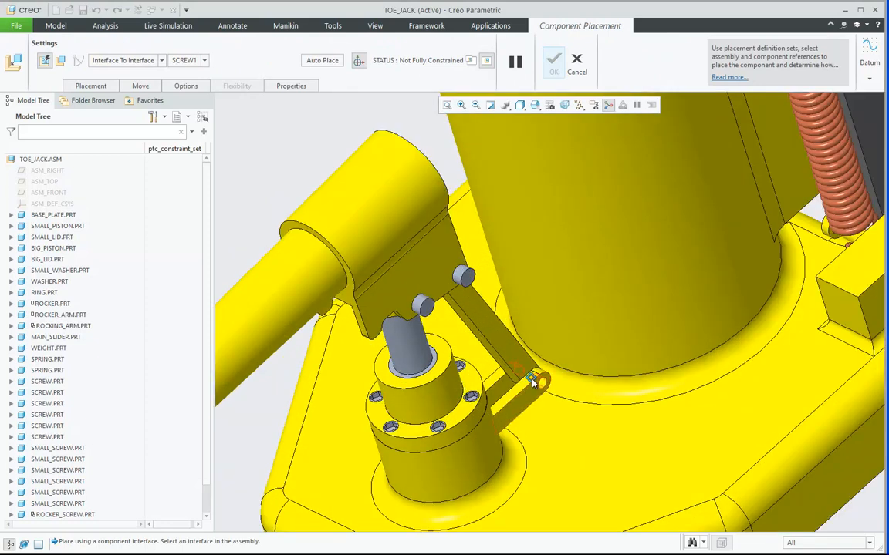
left_click(532, 382)
scroll(493, 367, "up", 6)
mouse_move(498, 398)
middle_mouse_down()
mouse_move(553, 396)
mouse_move(506, 398)
middle_mouse_up()
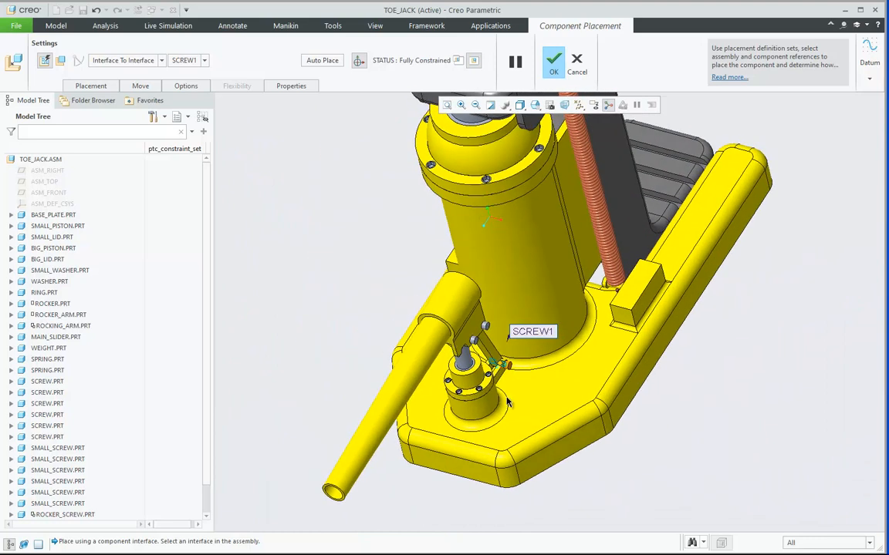
left_click(552, 65)
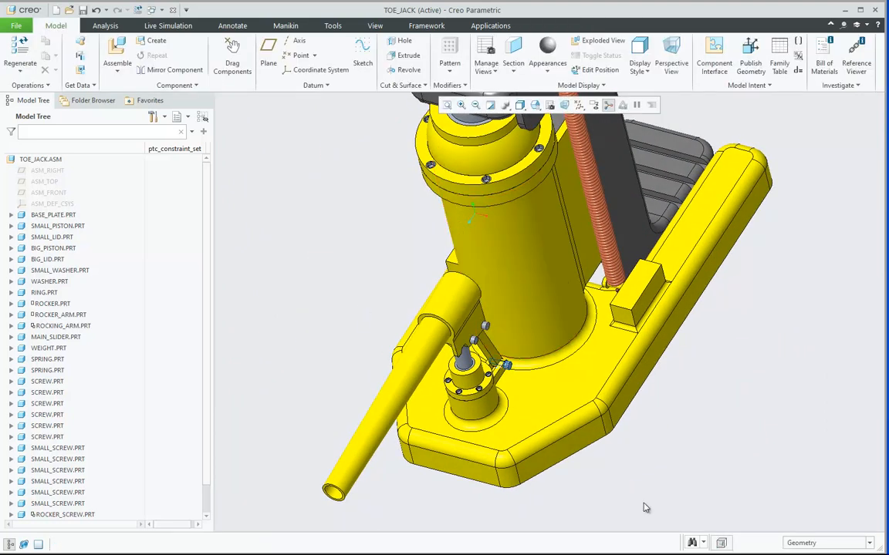
Examine the placed screws on the toe jack from different angles and restore the standard orientation
left_click(447, 105)
mouse_move(401, 231)
middle_mouse_down()
mouse_move(423, 312)
mouse_move(418, 349)
mouse_move(378, 359)
mouse_move(431, 333)
mouse_move(413, 357)
mouse_move(455, 334)
mouse_move(409, 339)
mouse_move(451, 333)
mouse_move(419, 329)
mouse_move(419, 313)
middle_mouse_up()
scroll(450, 334, "up", 5)
scroll(419, 313, "down", 3)
middle_click_drag(418, 363, 422, 353)
left_click(535, 105)
left_click(559, 118)
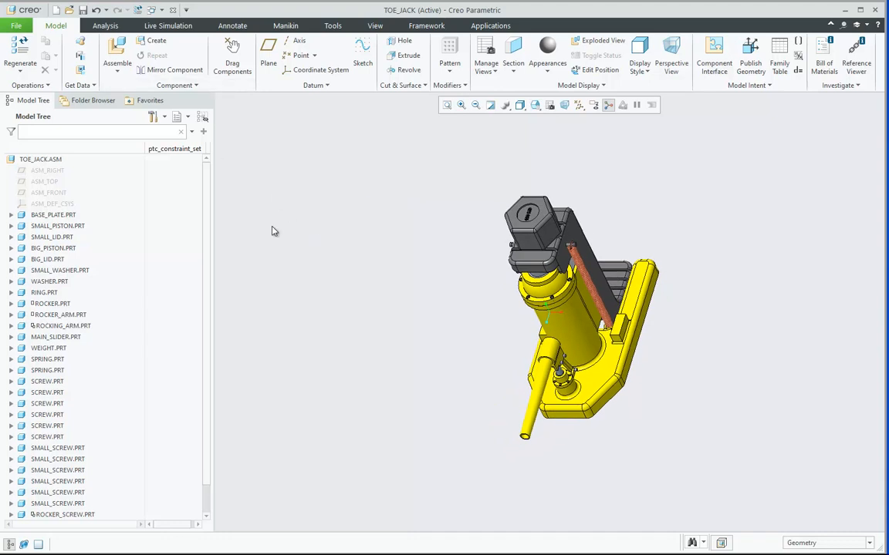
Close the toe jack assembly and erase all objects not displayed from the session
left_click(174, 10)
left_click(144, 58)
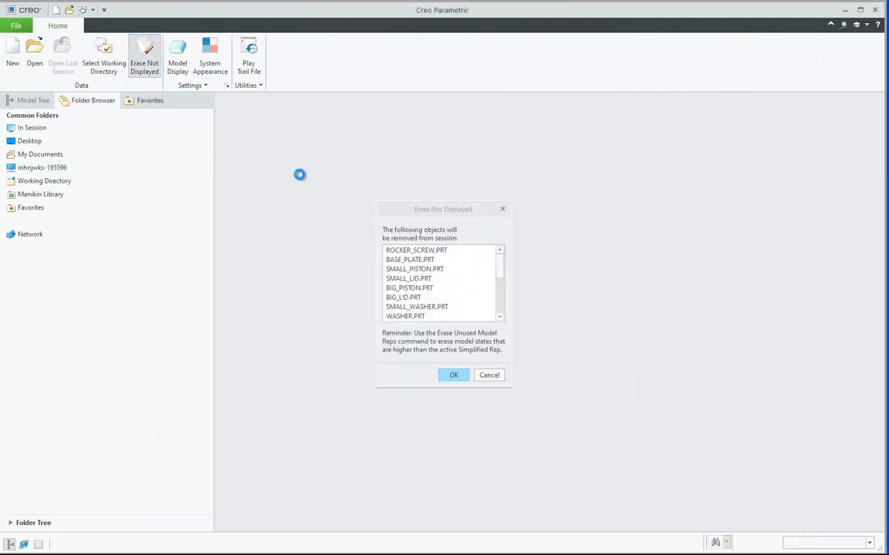
key("Return")
Set the working directory to the Gear Shift Mechanism folder inside 5. Flexible Components and list its contents
left_click(54, 181)
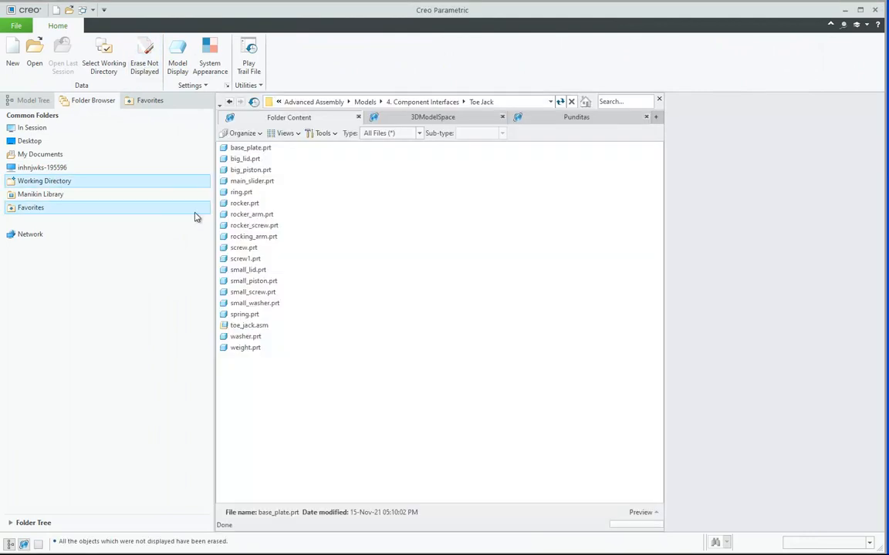
left_click(366, 102)
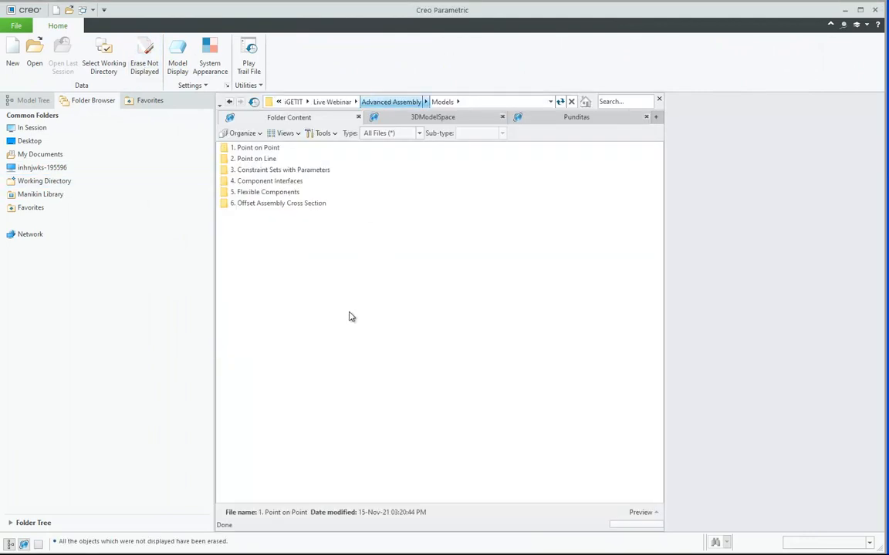
right_click(281, 194)
left_click(317, 351)
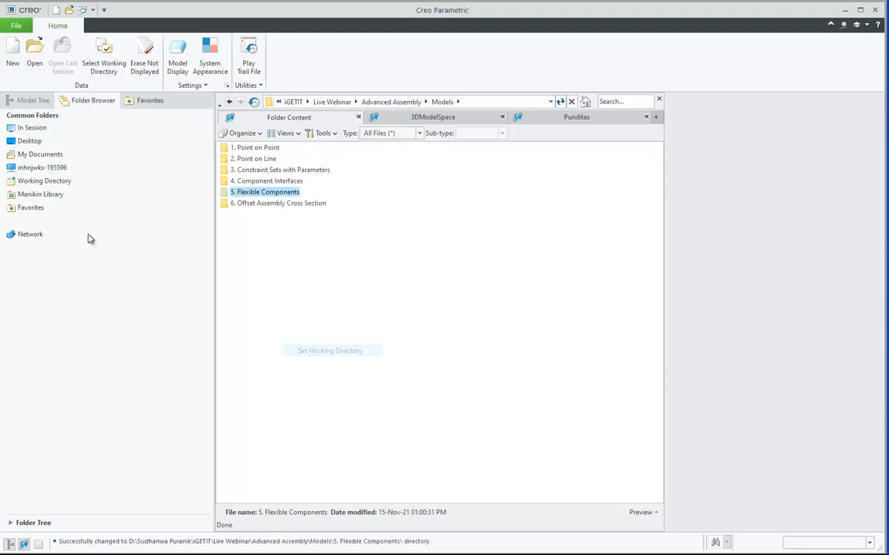
left_click(81, 182)
right_click(270, 152)
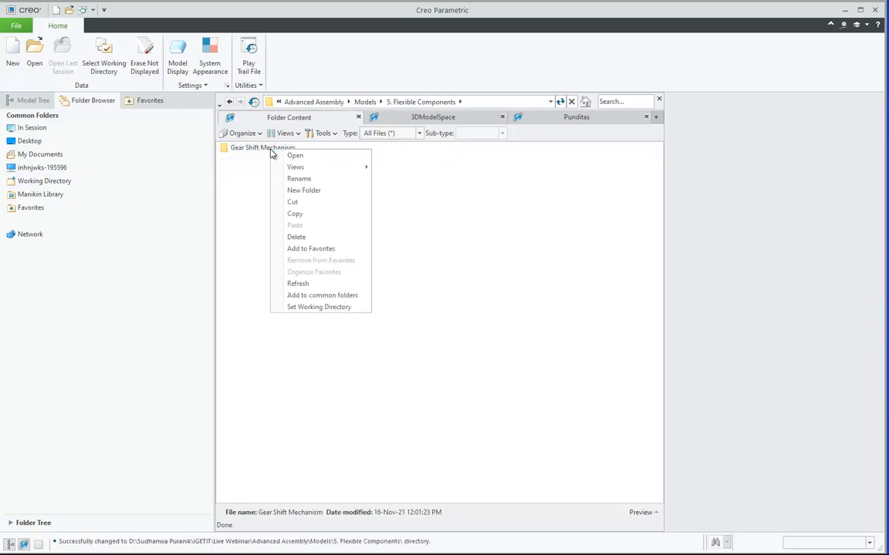
left_click(308, 307)
left_click(62, 187)
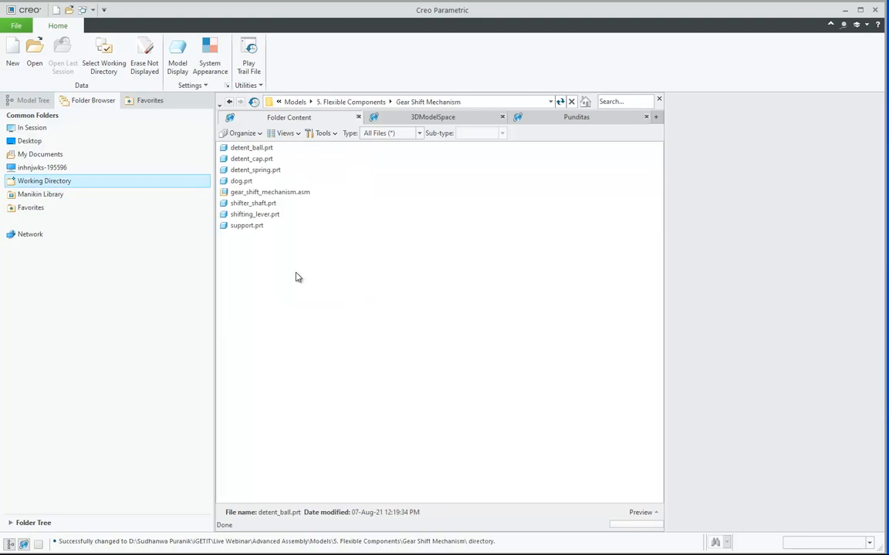
Open detent_spring.prt and check its flexibility entry in the model properties
double_click(258, 171)
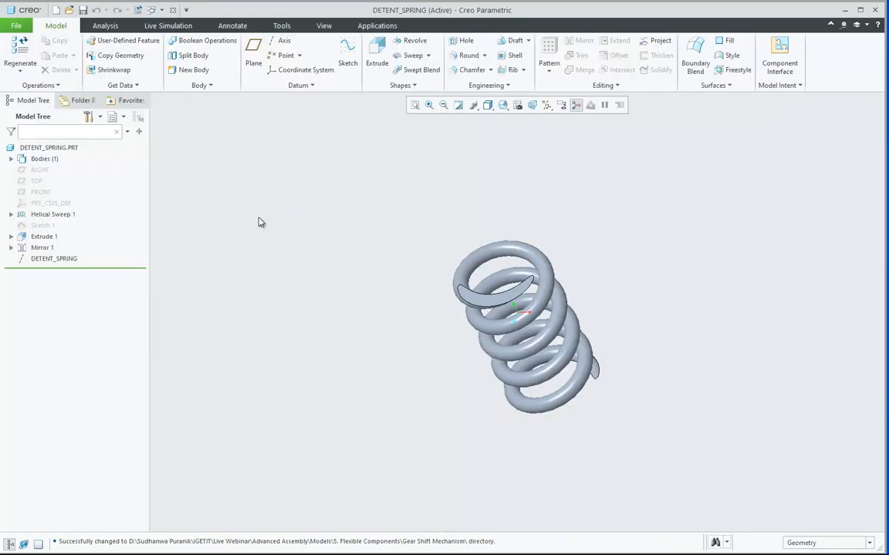
left_click(16, 25)
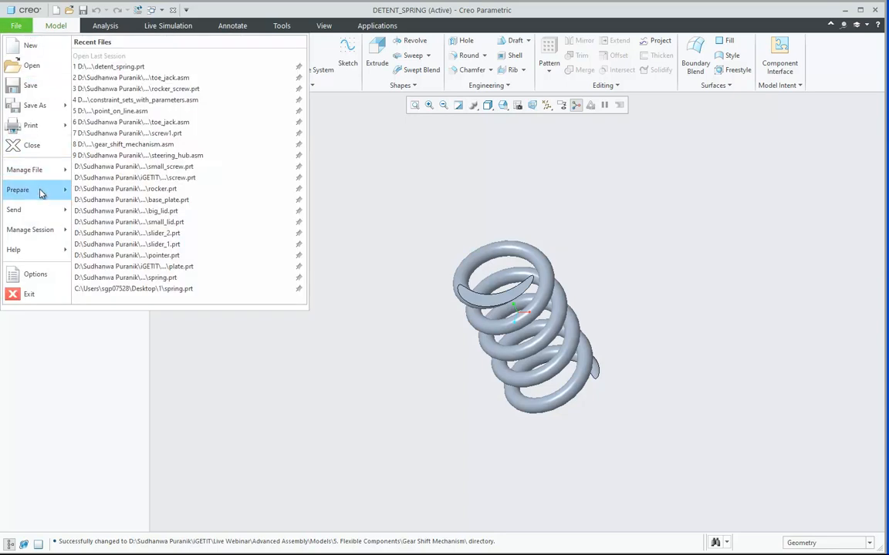
mouse_move(42, 193)
left_click(139, 62)
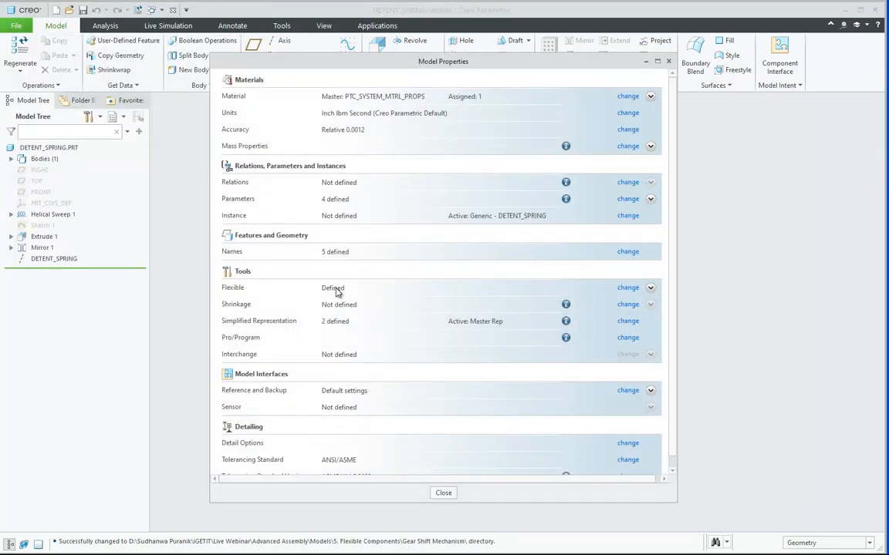
left_click(438, 493)
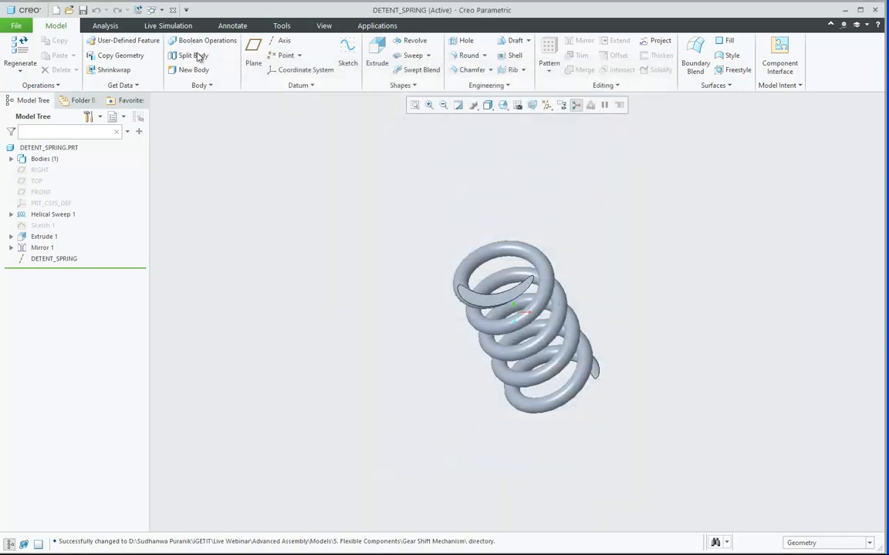
Close the spring part, erase the objects not displayed from the session, and open gear_shift_mechanism.asm
left_click(174, 11)
left_click(144, 66)
key("Return")
left_click(35, 55)
double_click(364, 255)
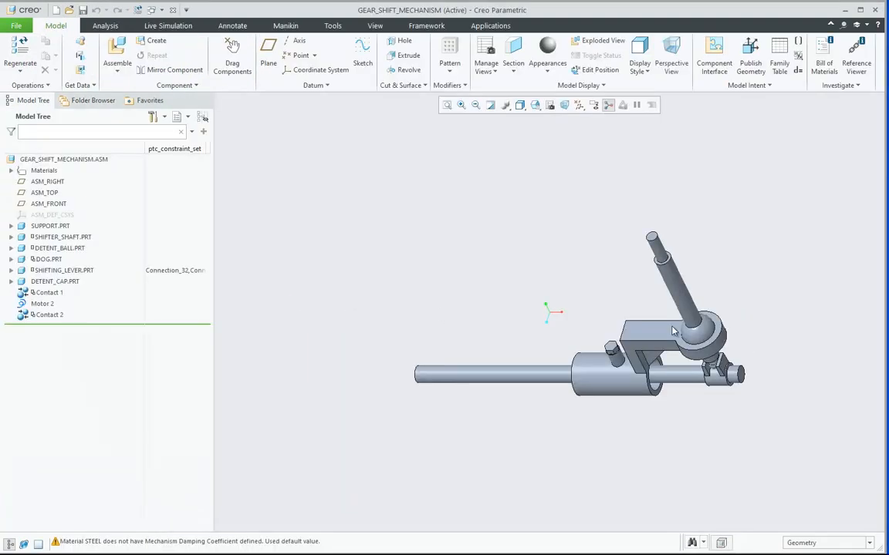
Turn on axis display in the gear shift mechanism assembly
left_click(578, 105)
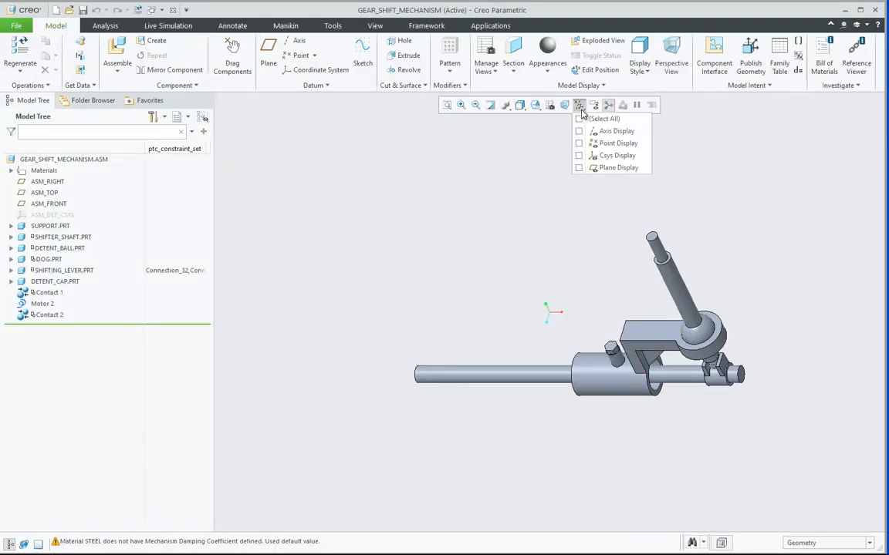
left_click(613, 131)
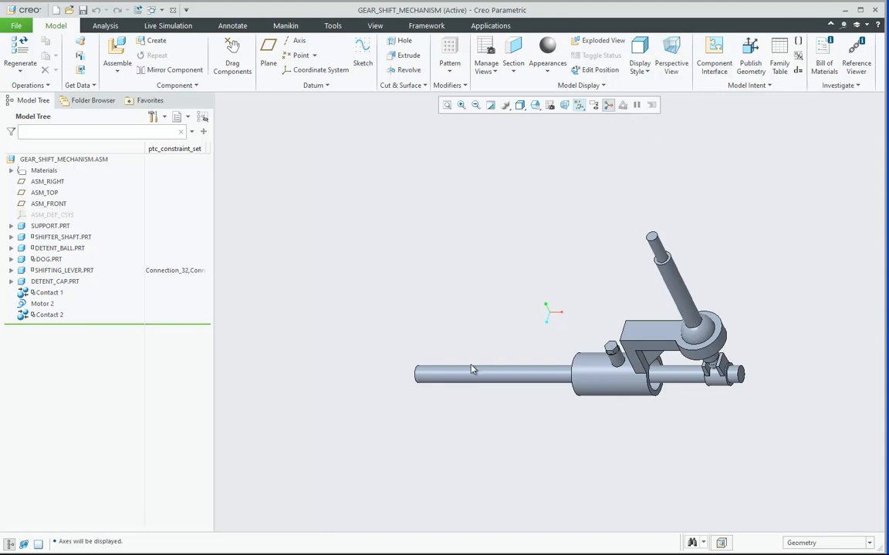
scroll(711, 409, "up", 3)
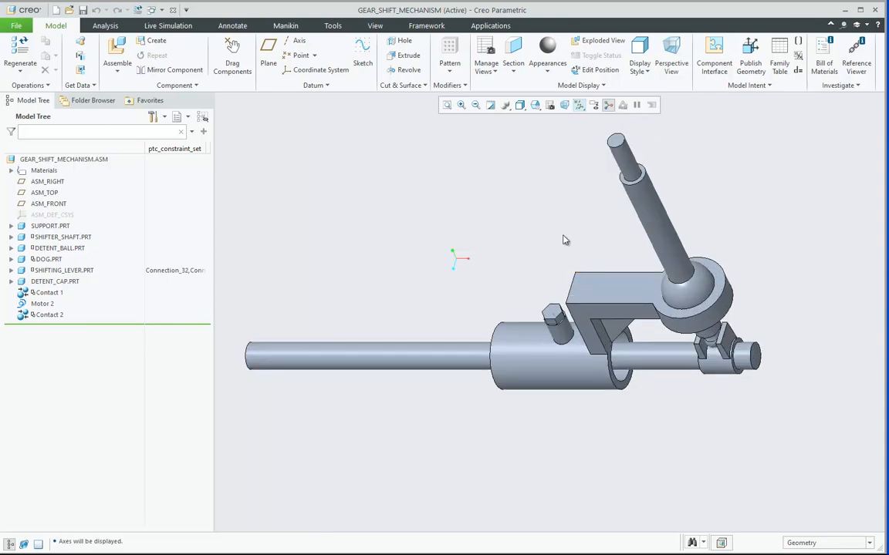
scroll(563, 240, "up", 1)
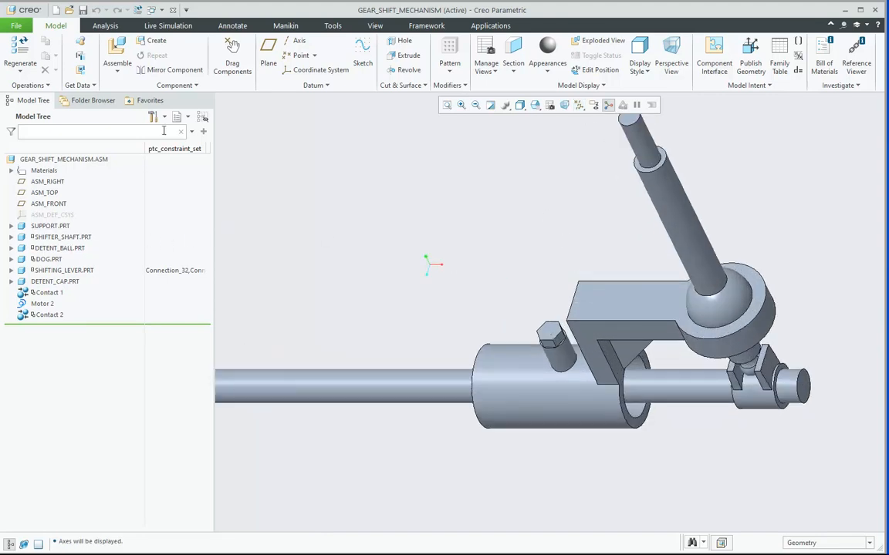
Remove the ptc_constraint_set column from the model tree
left_click(154, 117)
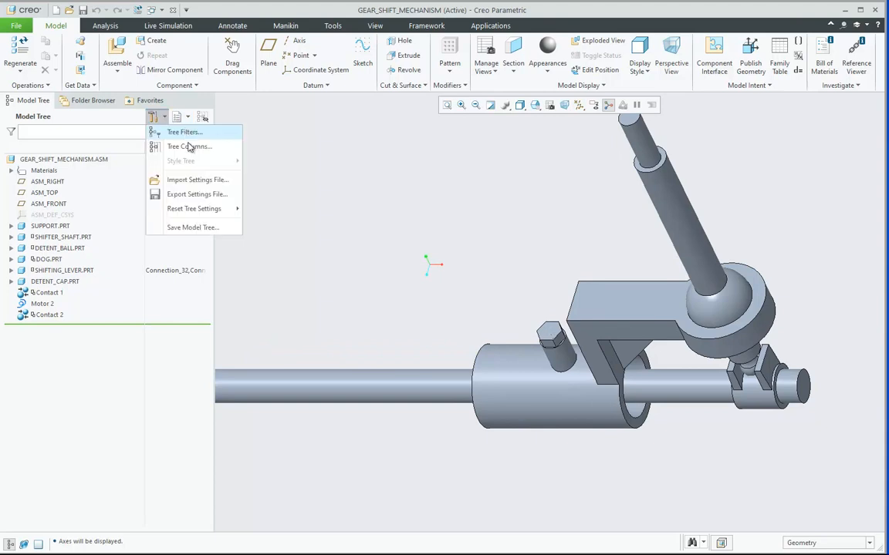
left_click(188, 145)
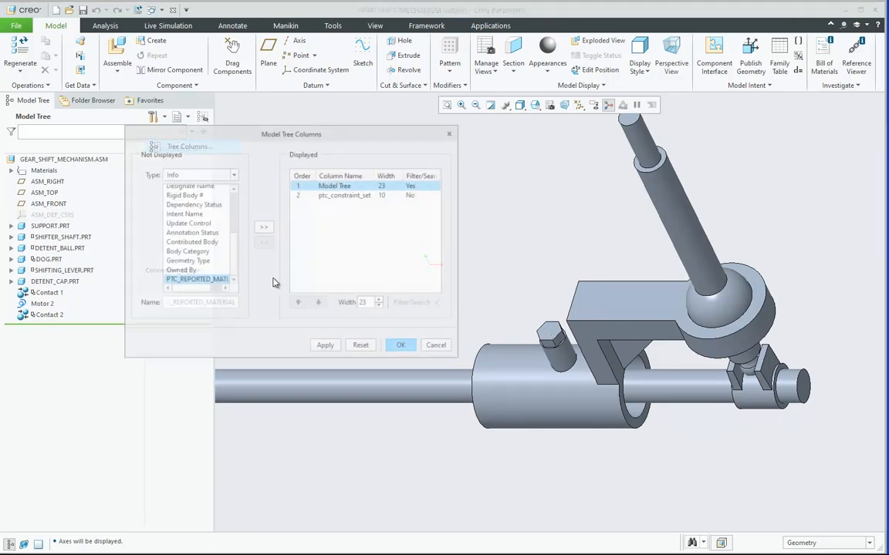
left_click(326, 196)
left_click(263, 244)
left_click(402, 345)
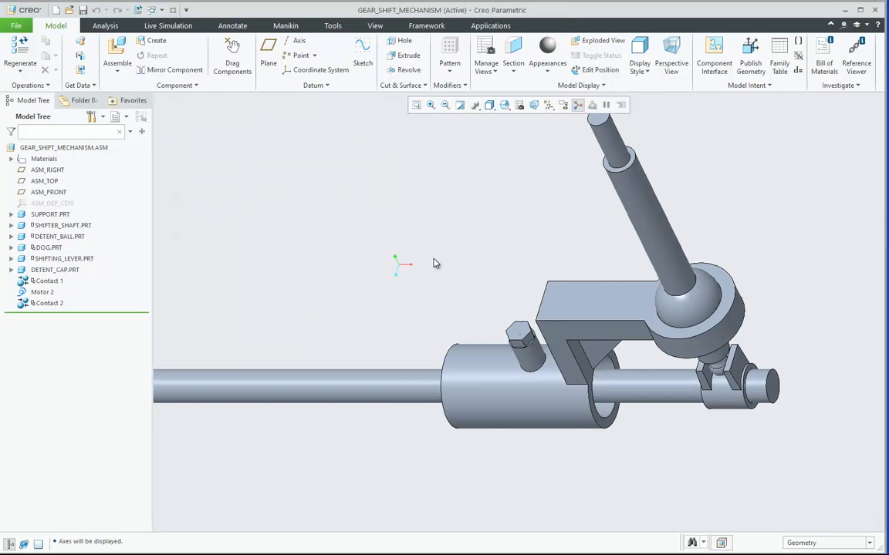
Hide SUPPORT.PRT to expose the detent cap, the ball and the notches in the shifter shaft
left_click(62, 218)
left_click(81, 183)
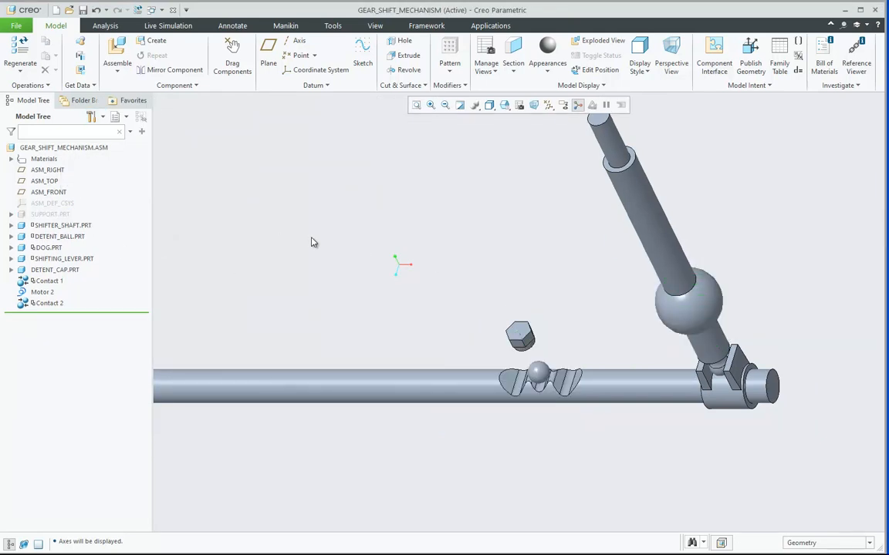
middle_click_drag(476, 456, 507, 389)
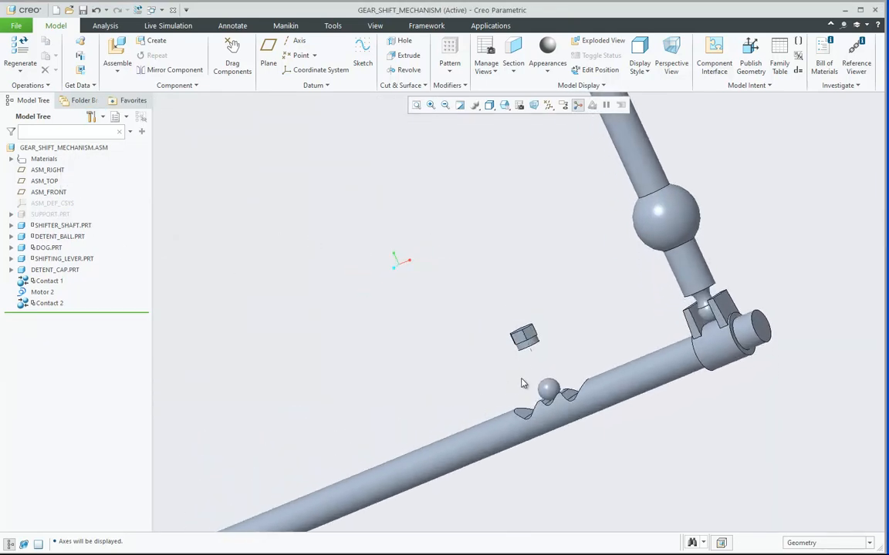
scroll(527, 381, "down", 2)
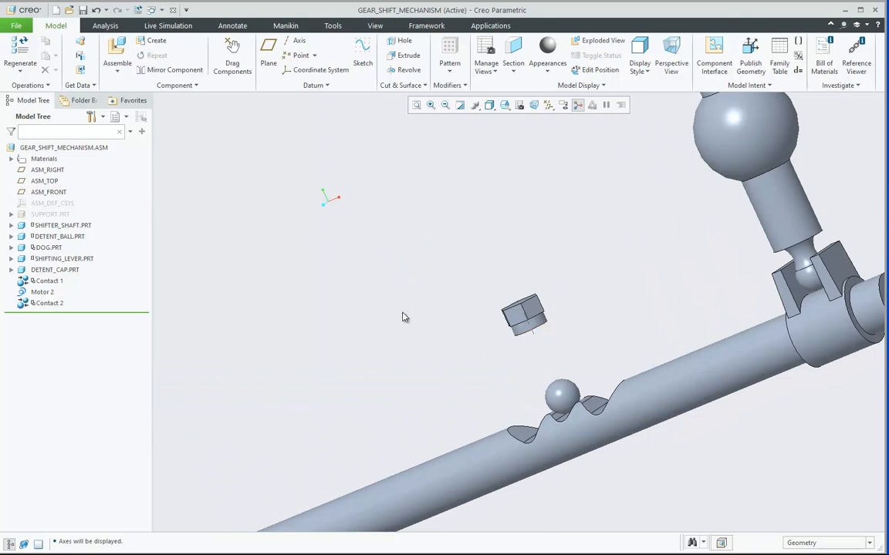
Bring detent_spring.prt into the assembly using its predefined flexibility, and accept pitch and height as varied dimensions by value
left_click(117, 53)
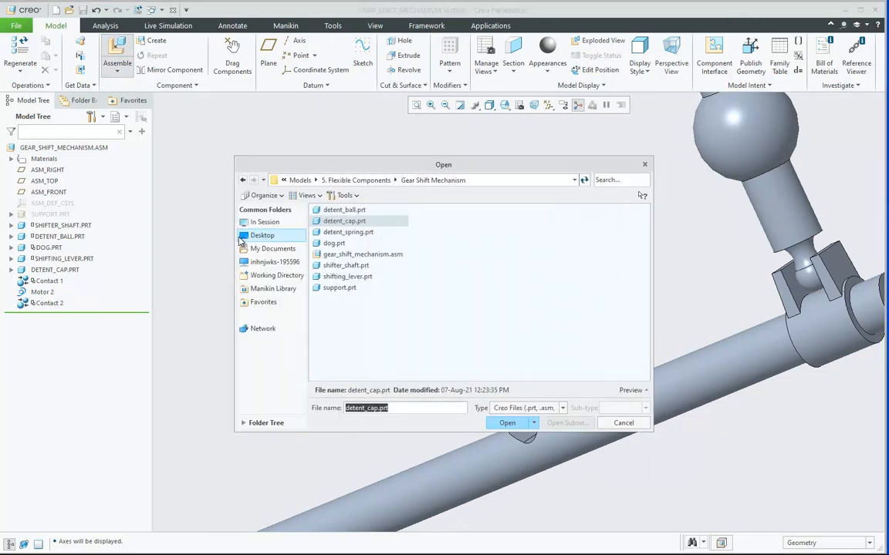
left_click(348, 233)
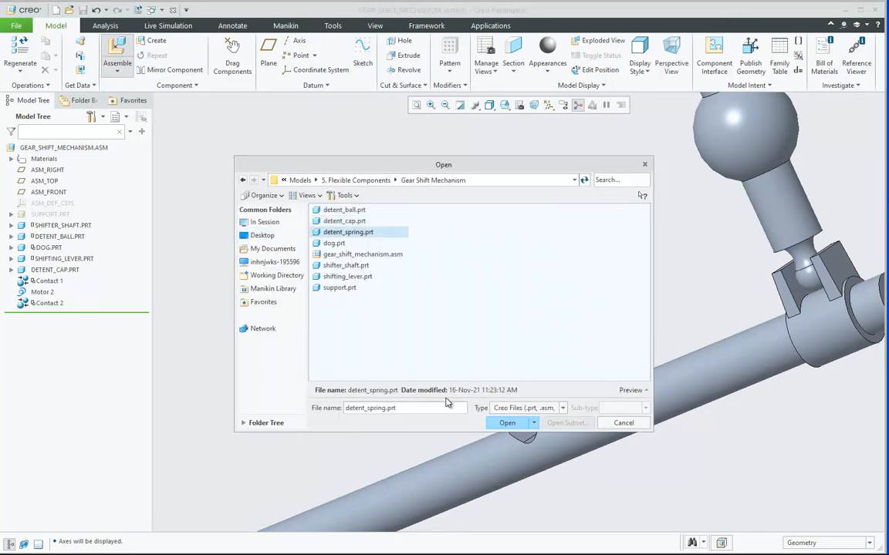
left_click(511, 423)
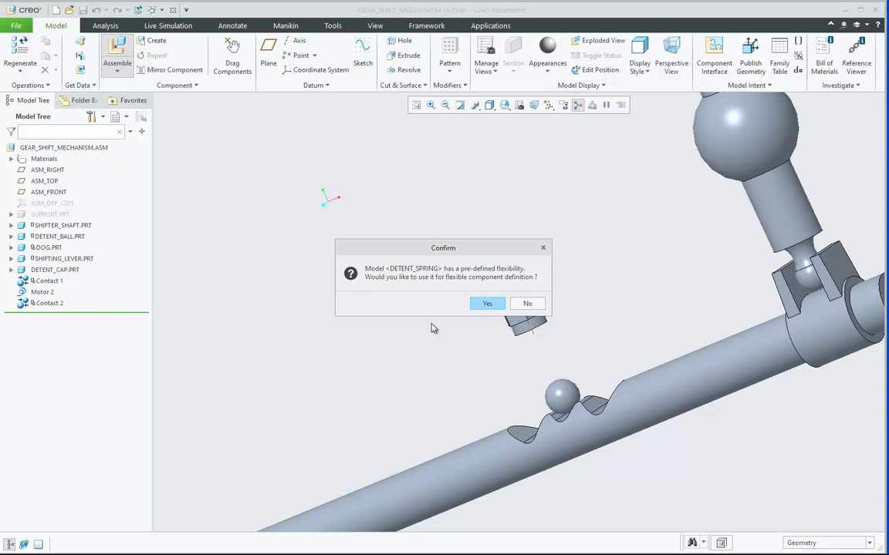
left_click(487, 305)
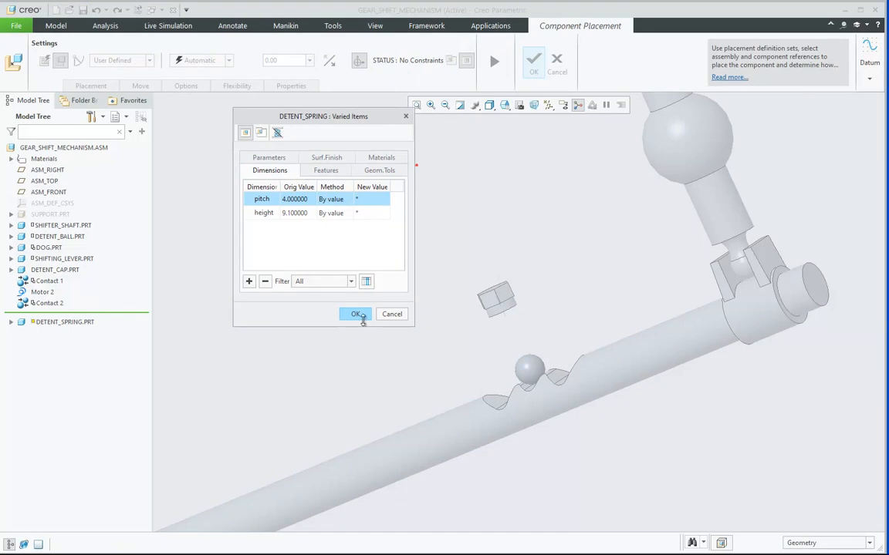
left_click(355, 314)
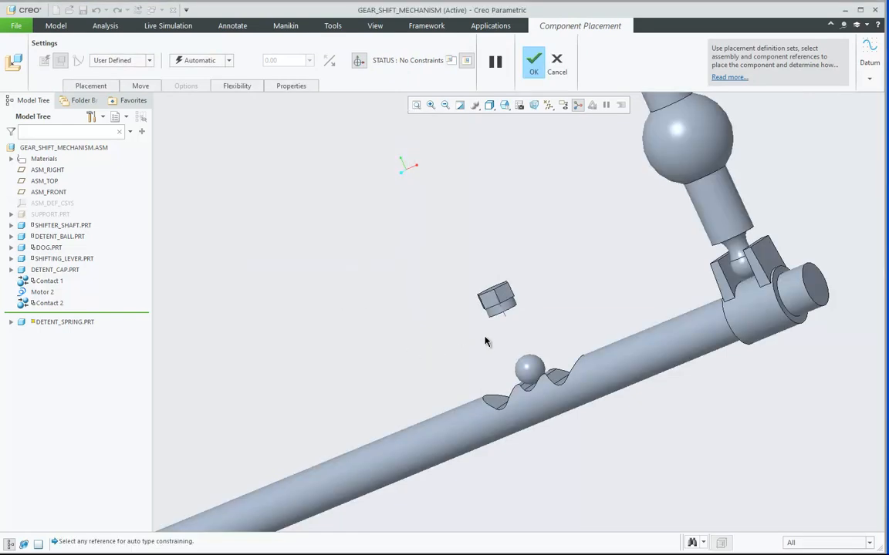
Make the spring's axis coincident with the detent cap's axis and slide the spring between the cap and the ball
scroll(485, 338, "up", 2)
left_click_drag(769, 294, 432, 313)
scroll(419, 340, "down", 3)
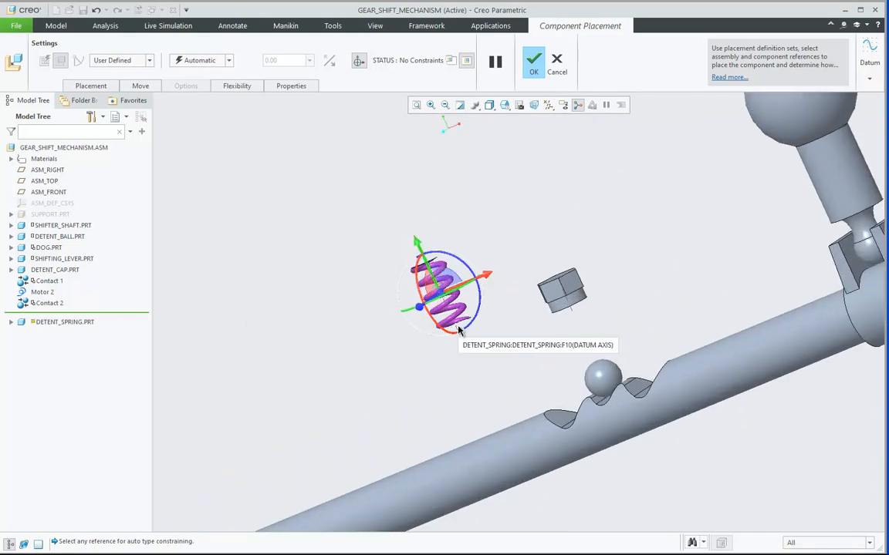
left_click(459, 329)
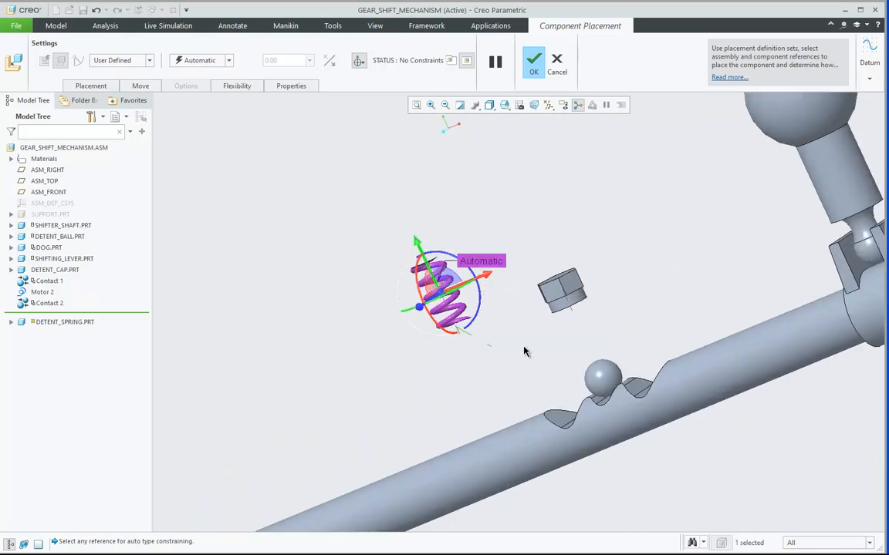
left_click(572, 311)
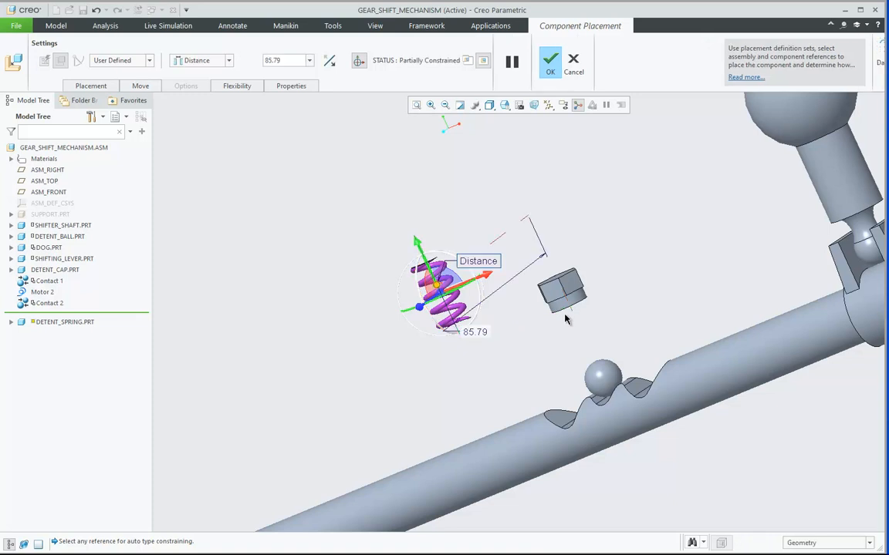
left_click(228, 61)
left_click(199, 103)
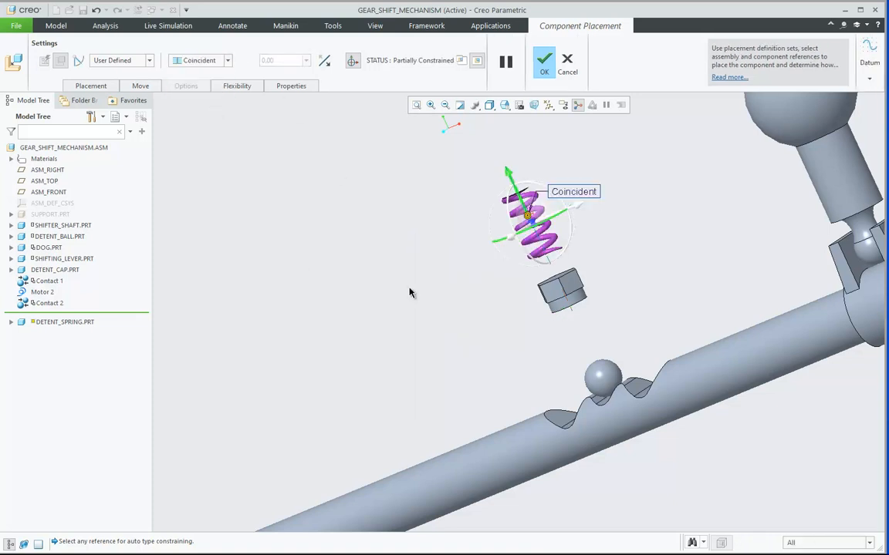
left_click_drag(510, 175, 549, 274)
middle_click_drag(465, 294, 410, 298)
Add a new constraint between the spring's flat upper end and the underside of the detent cap, and accept the placement
right_click(354, 270)
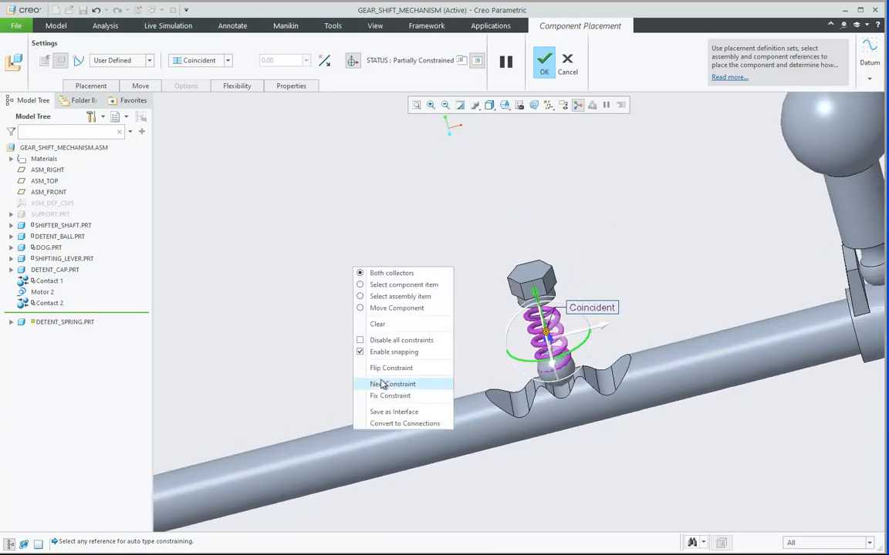
left_click(399, 385)
scroll(534, 307, "up", 5)
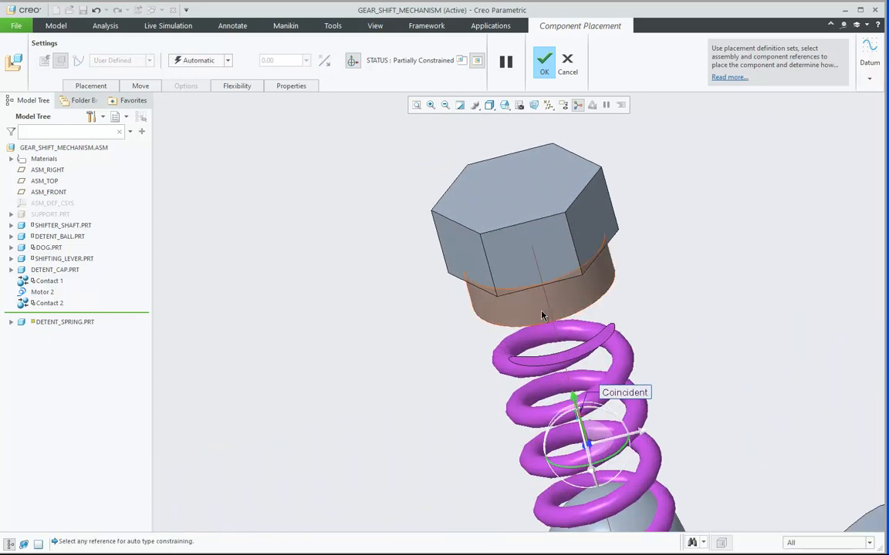
left_click(550, 361)
scroll(455, 365, "down", 3)
middle_click_drag(448, 353, 447, 330)
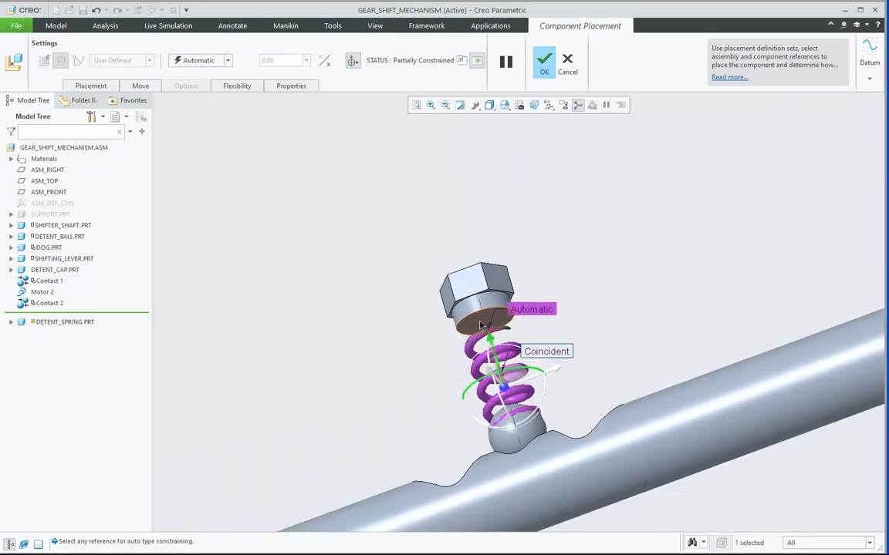
left_click(463, 307)
scroll(349, 230, "down", 2)
middle_click_drag(350, 229, 517, 95)
left_click(545, 69)
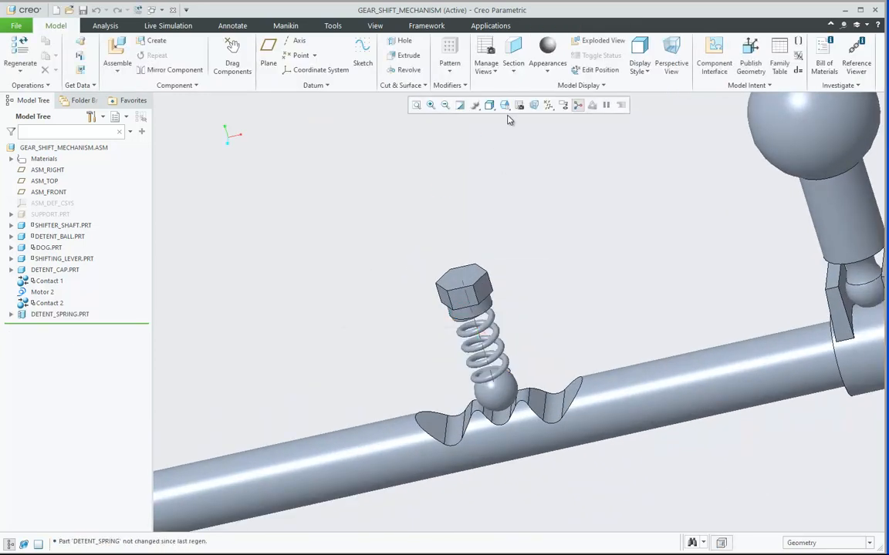
Turn off the axis display and show SUPPORT.PRT again
left_click(549, 105)
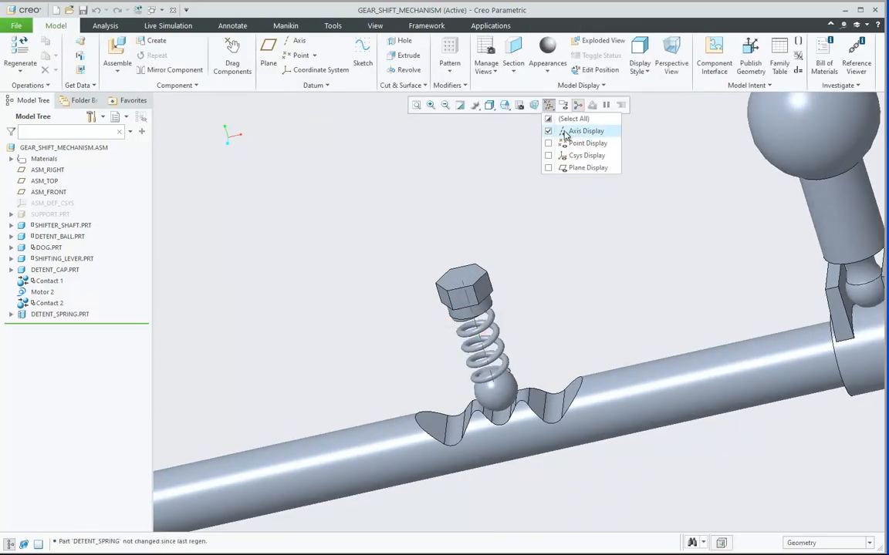
left_click(548, 131)
left_click(62, 216)
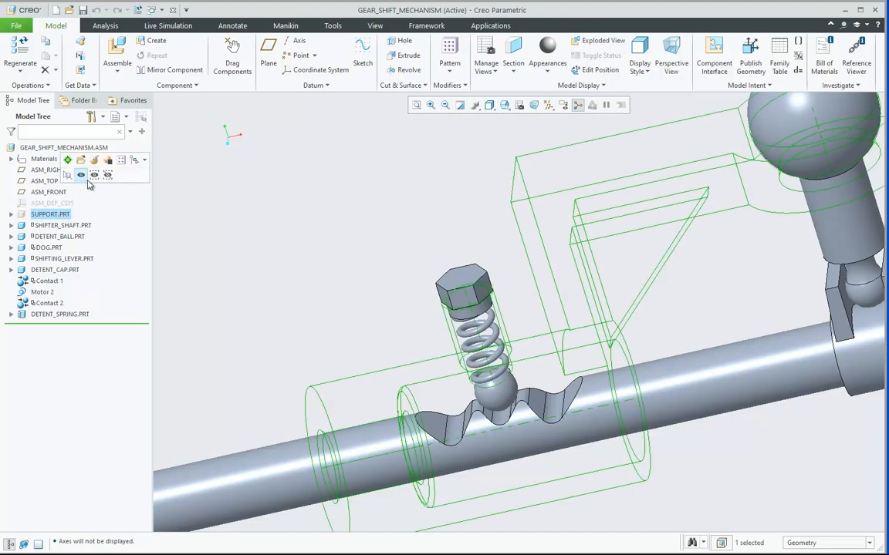
left_click(81, 166)
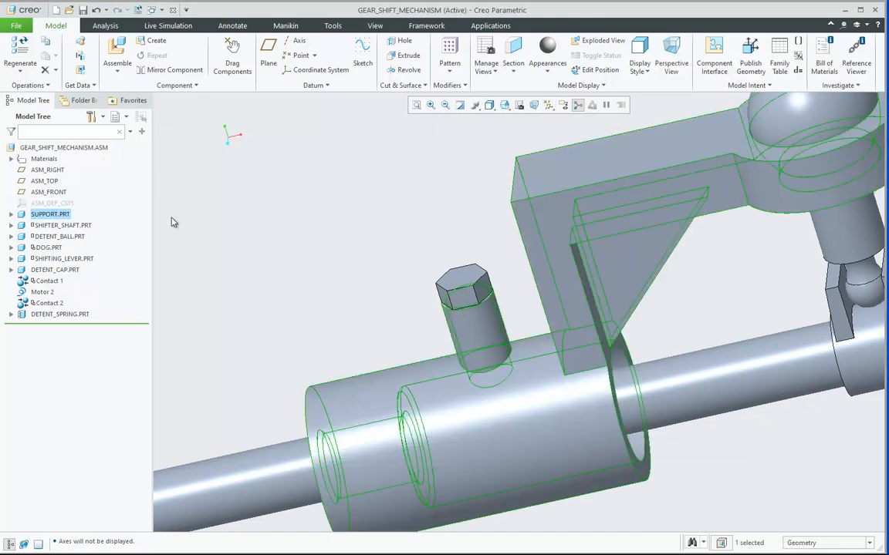
Orient the assembly to a straight side view and set the display style to hidden lines in grey
left_click(505, 106)
left_click(519, 158)
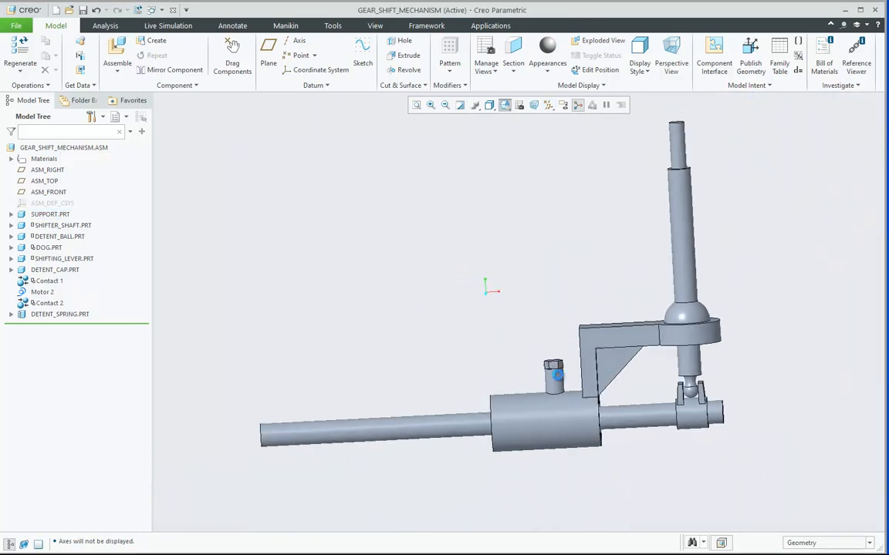
scroll(623, 451, "down", 3)
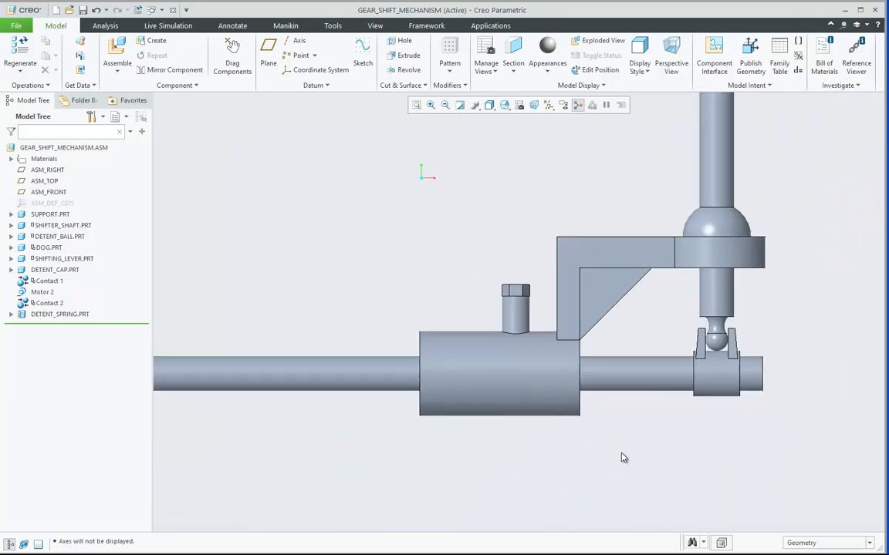
left_click(461, 106)
left_click(530, 169)
scroll(521, 357, "down", 3)
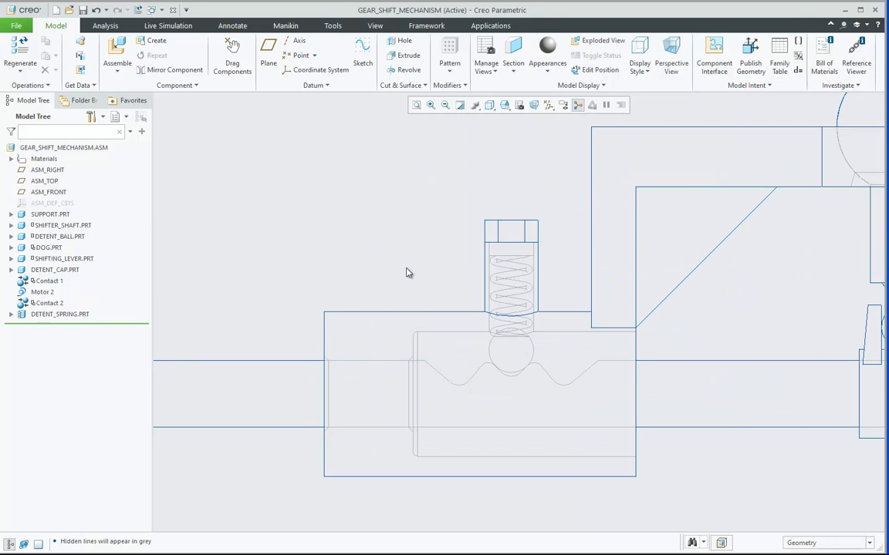
Examine the spring, ball and shaft notches inside the support, and how they relate to the shifting lever
scroll(407, 272, "down", 1)
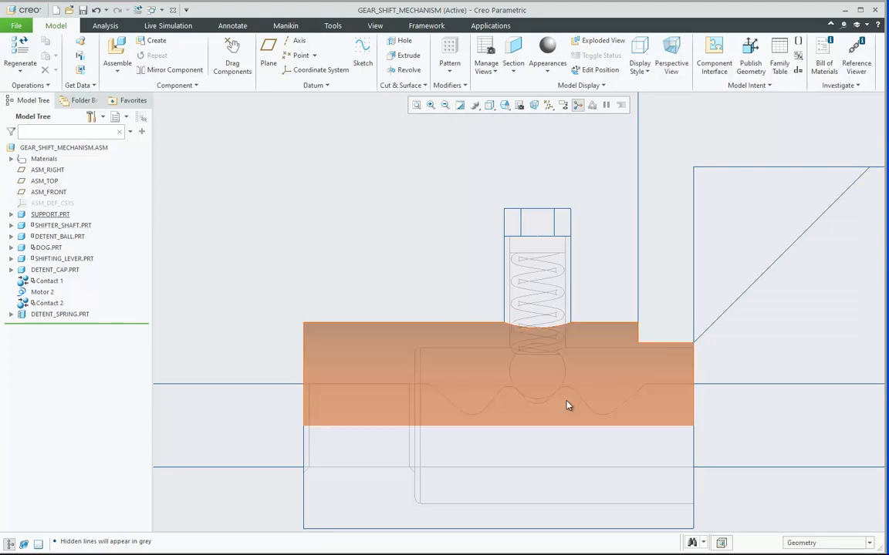
scroll(433, 280, "down", 3)
scroll(542, 313, "up", 2)
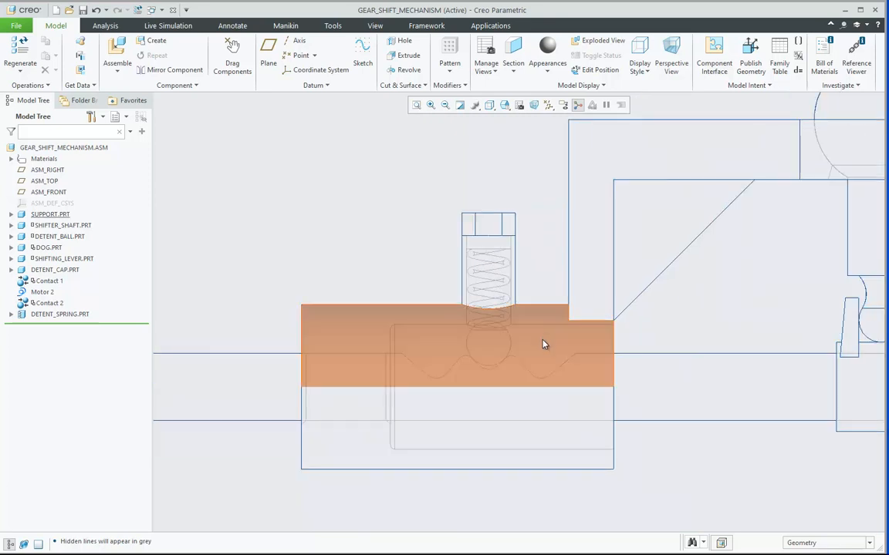
scroll(395, 332, "down", 5)
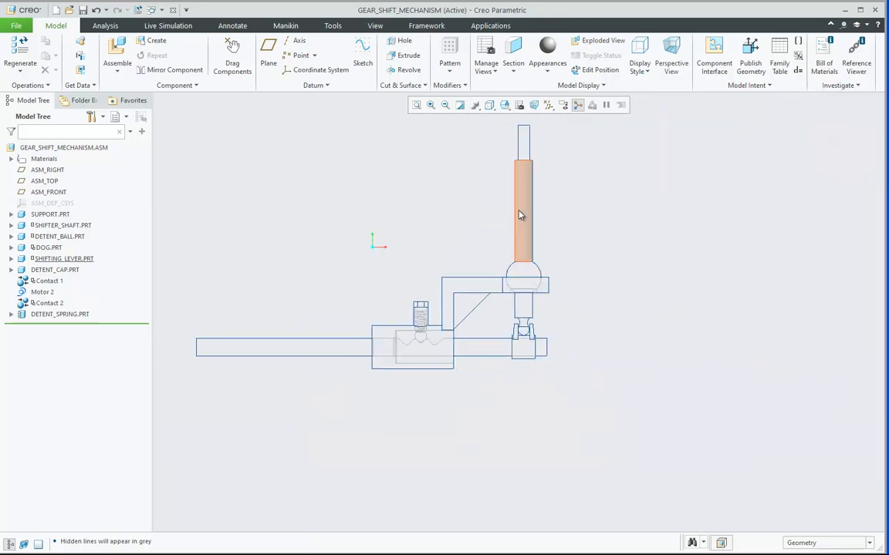
scroll(366, 356, "up", 2)
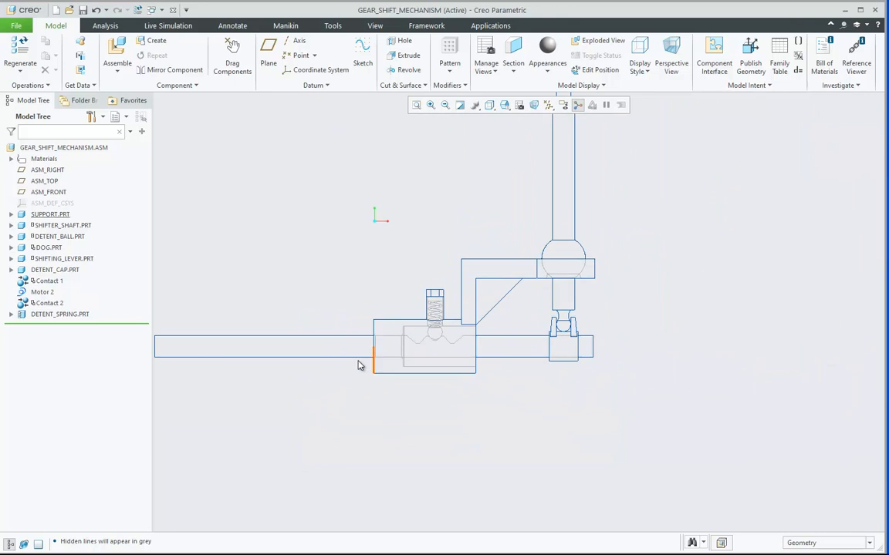
scroll(373, 348, "up", 3)
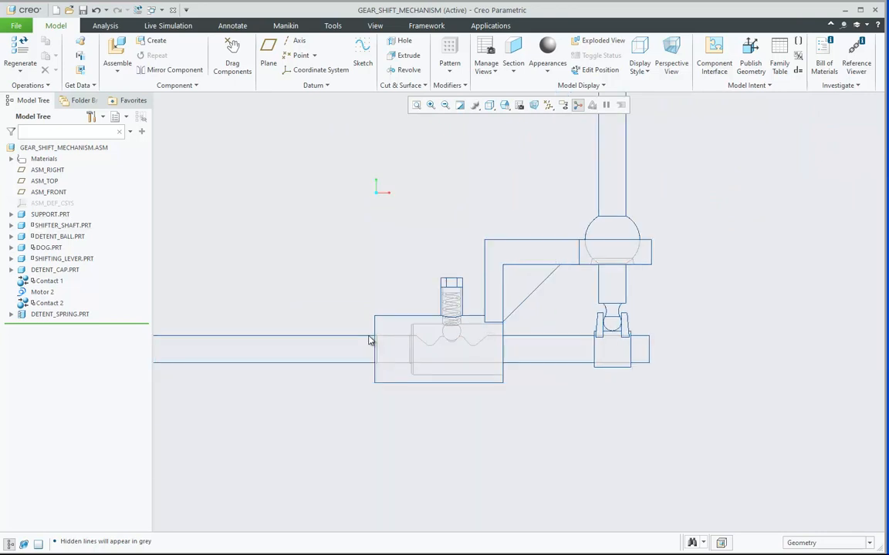
scroll(496, 362, "up", 3)
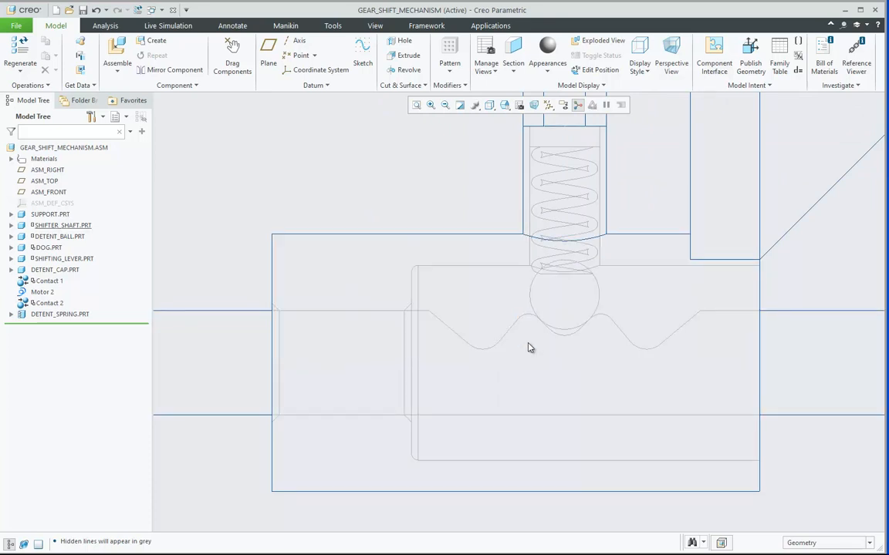
scroll(542, 385, "down", 1)
scroll(558, 324, "up", 1)
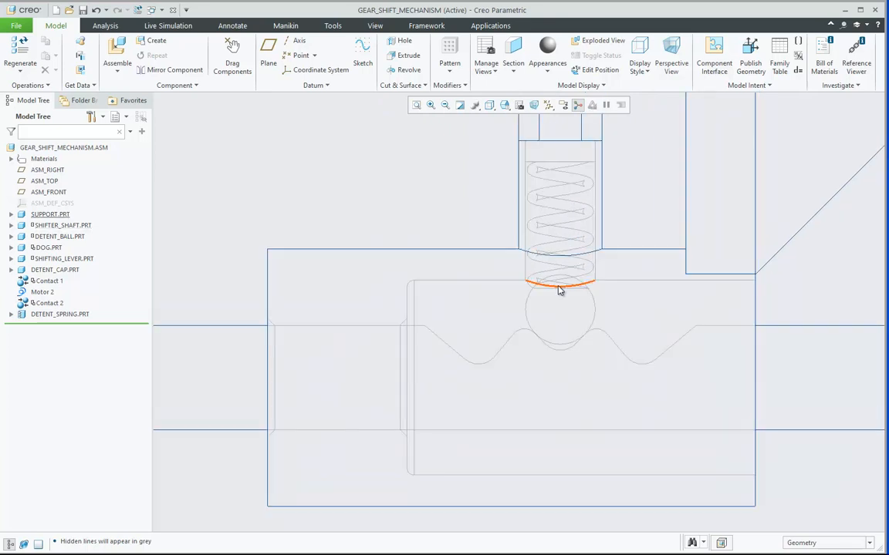
scroll(551, 334, "down", 2)
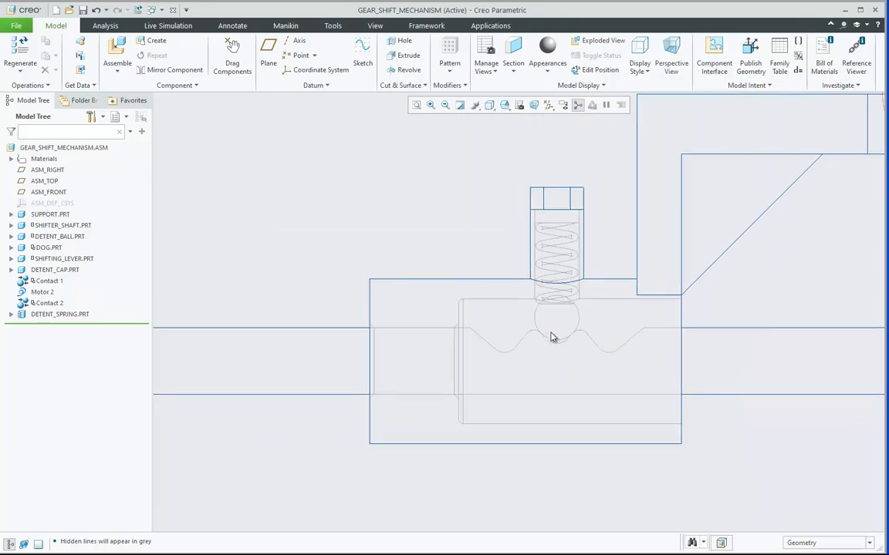
scroll(552, 337, "down", 3)
scroll(564, 342, "down", 1)
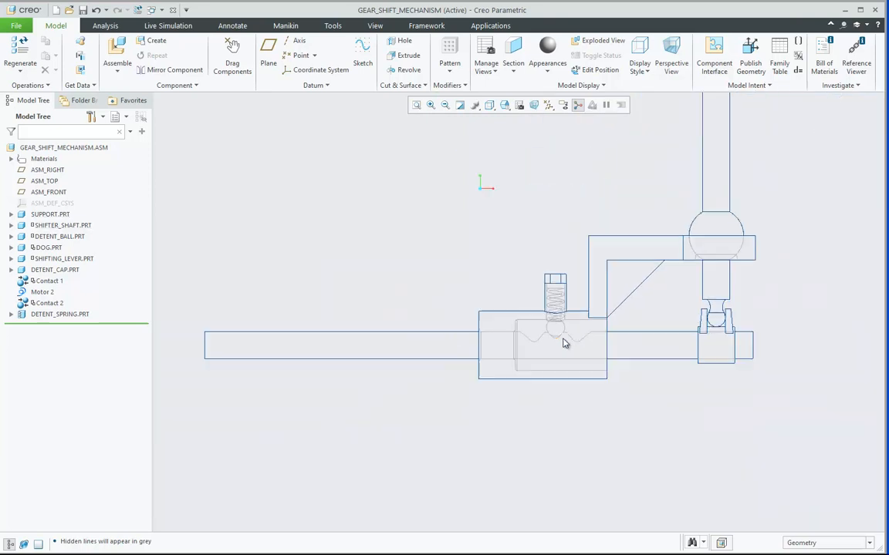
Edit DETENT_SPRING.PRT's varied dimensions to a pitch of 1.6 and a height of 8, and accept the component placement
left_click(52, 314)
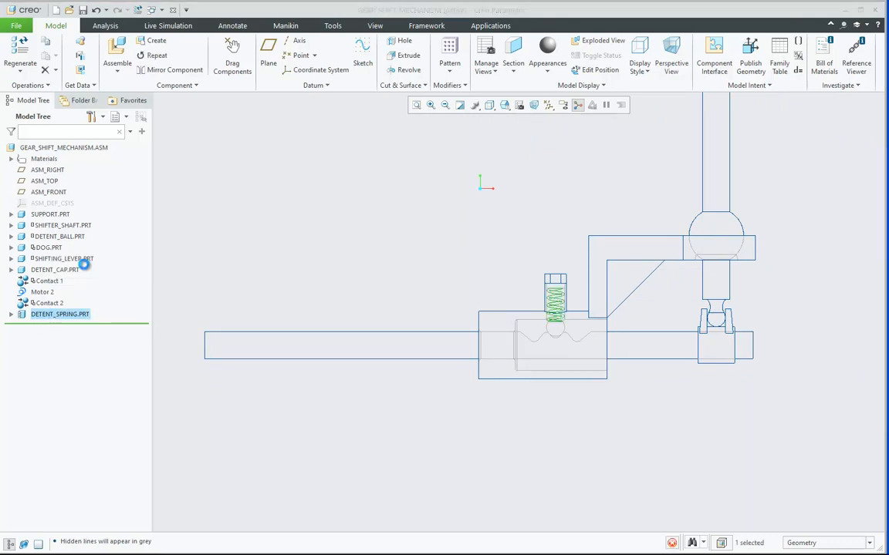
left_click(81, 259)
left_click(237, 86)
left_click(240, 114)
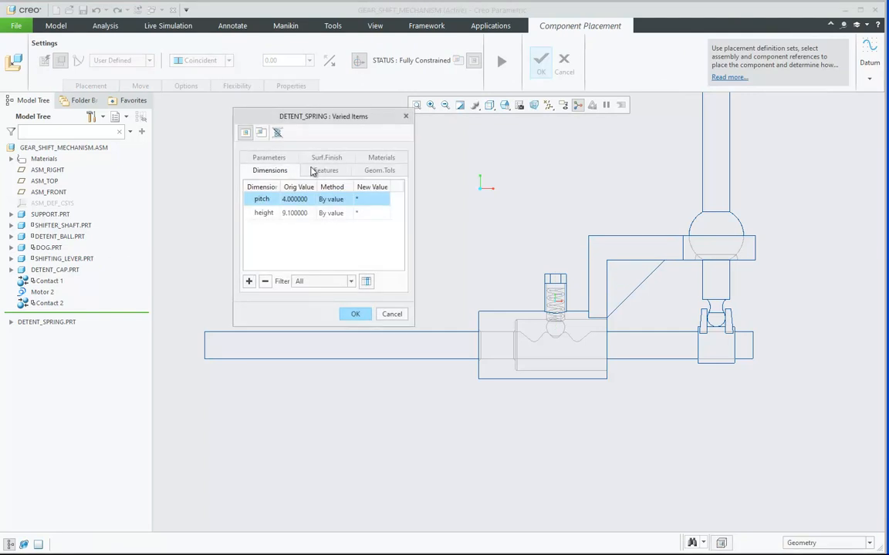
left_click(366, 199)
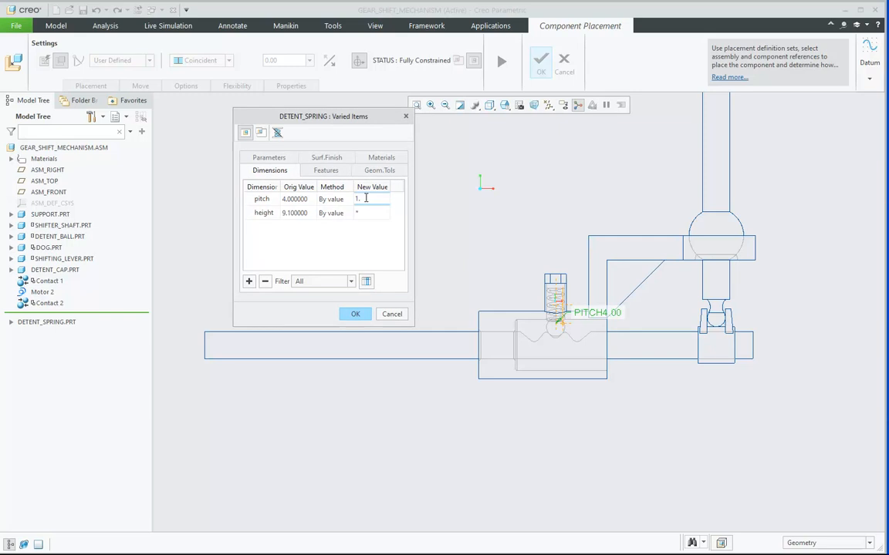
left_click(368, 214)
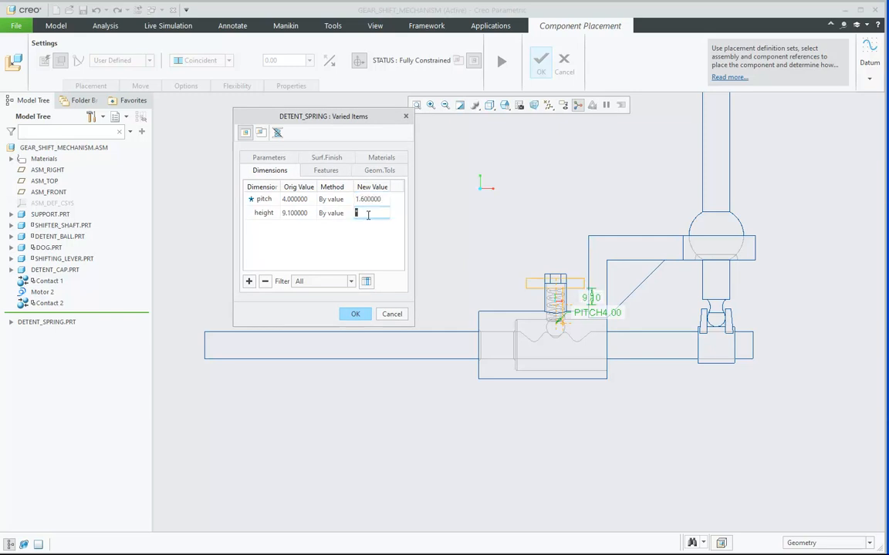
type("8")
left_click(356, 314)
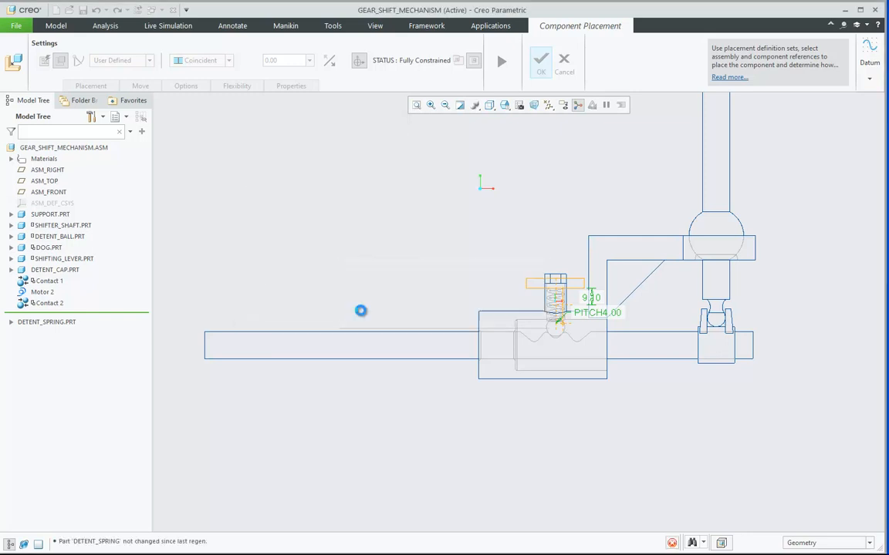
scroll(555, 310, "up", 3)
scroll(555, 310, "up", 4)
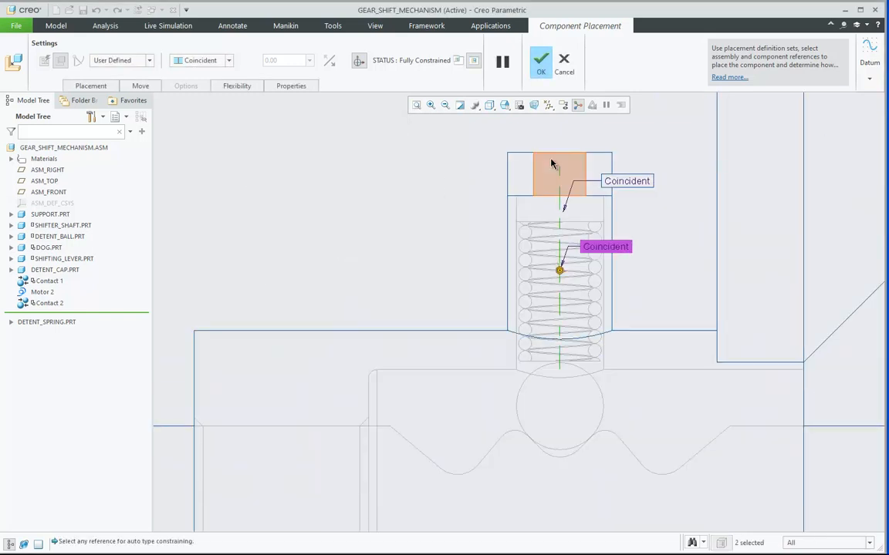
left_click(541, 61)
Switch the assembly to the Mechanism environment
scroll(506, 282, "down", 3)
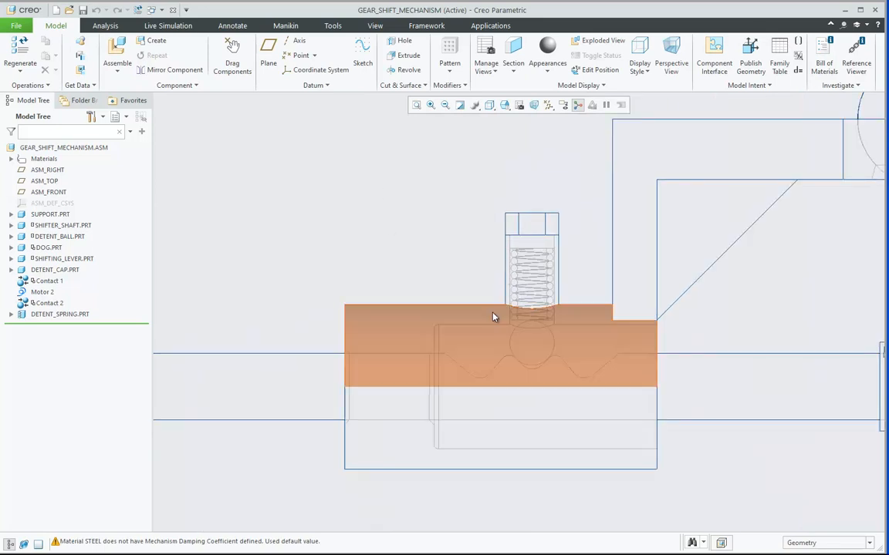
scroll(562, 376, "down", 4)
scroll(519, 332, "down", 2)
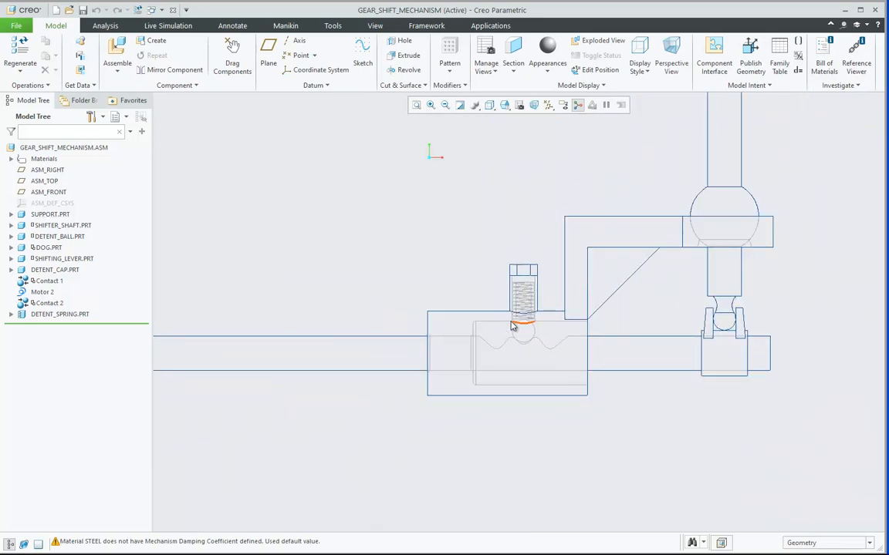
left_click(490, 26)
left_click(225, 71)
left_click(488, 170)
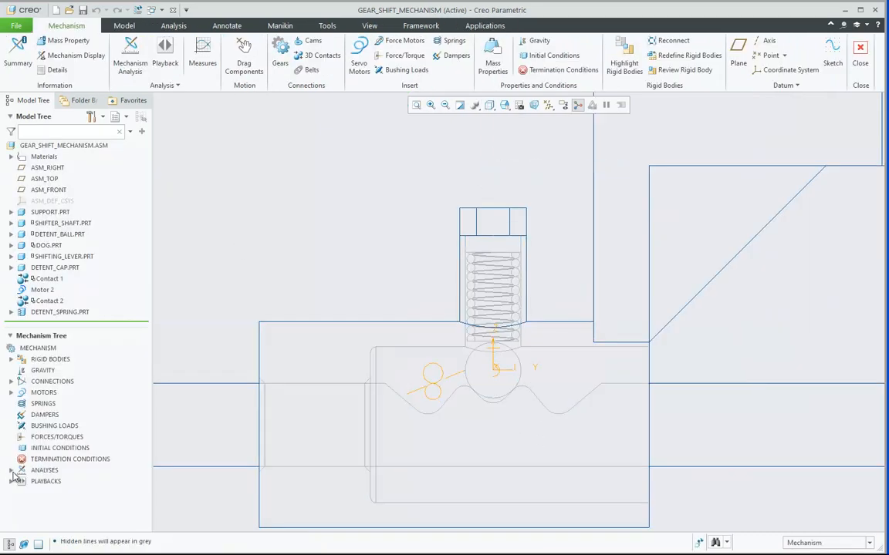
Run the existing dynamic analysis AnalysisDefinition1
left_click(10, 470)
left_click(50, 482)
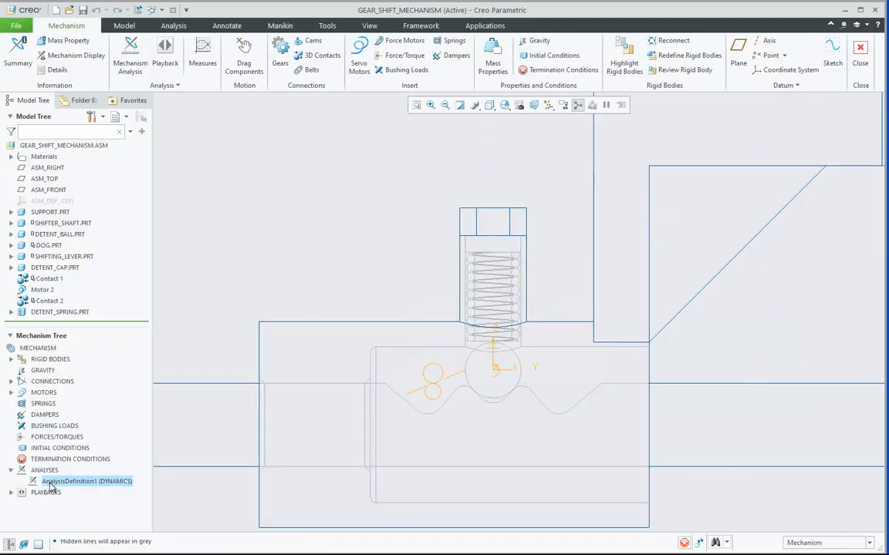
left_click(58, 448)
left_click(394, 317)
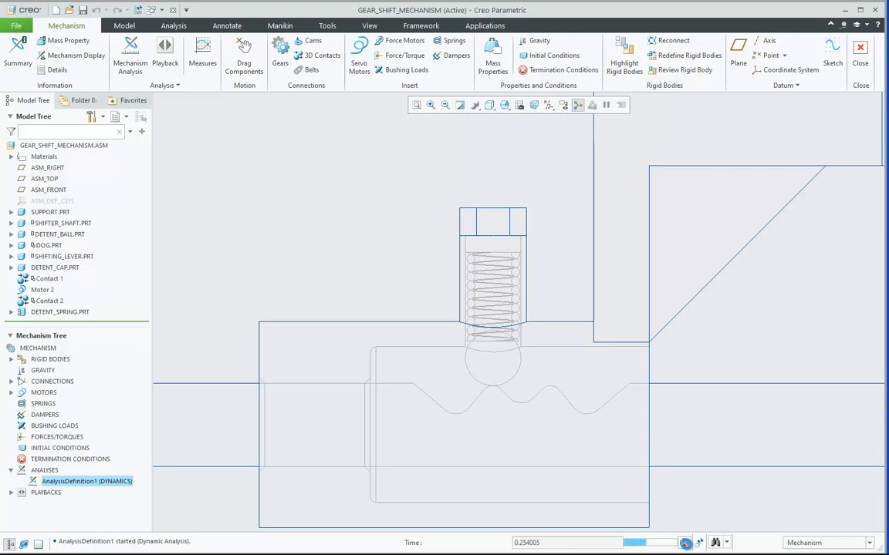
Interrupt the display during the analysis run to inspect the ball and spring, cancelling the first hidden-line update and continuing the second
left_click(686, 543)
left_click_drag(428, 241, 335, 131)
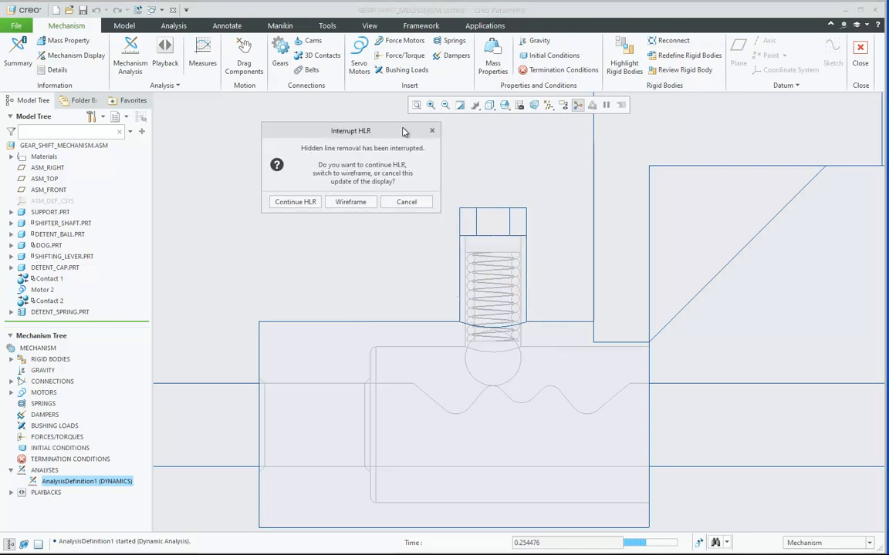
left_click_drag(393, 131, 327, 114)
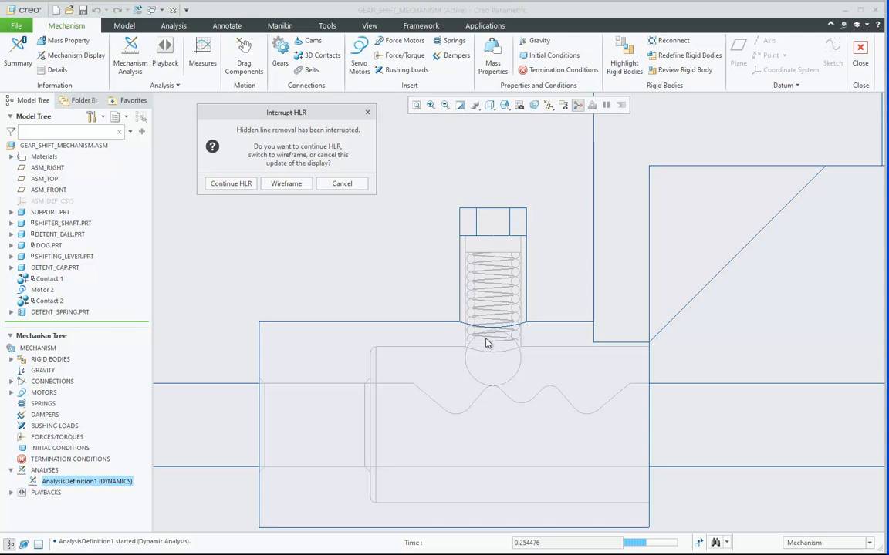
left_click(342, 185)
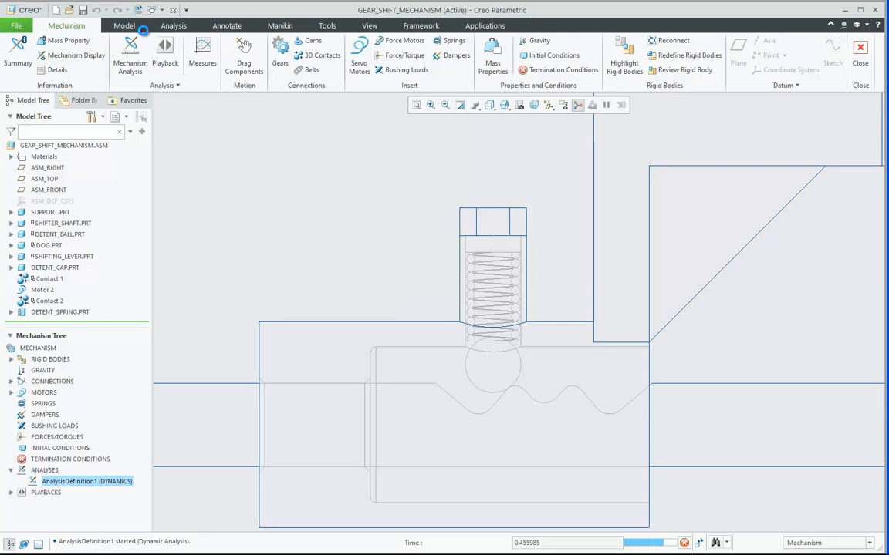
left_click(685, 543)
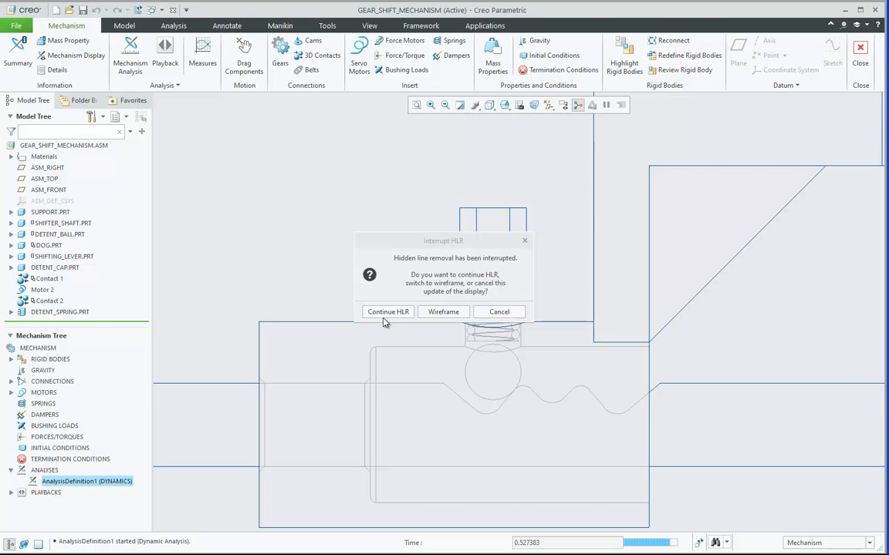
left_click(388, 313)
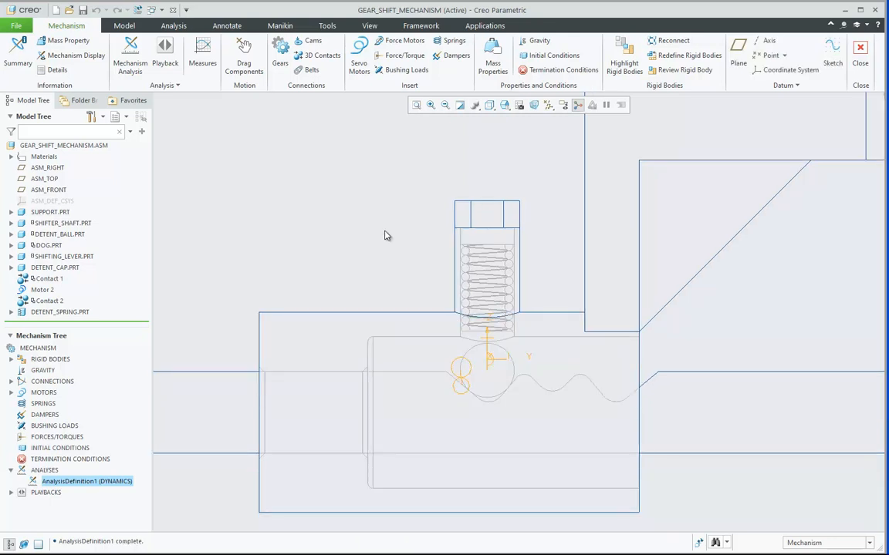
Check the shifted lever and detent after the analysis and regenerate the assembly
scroll(468, 372, "down", 4)
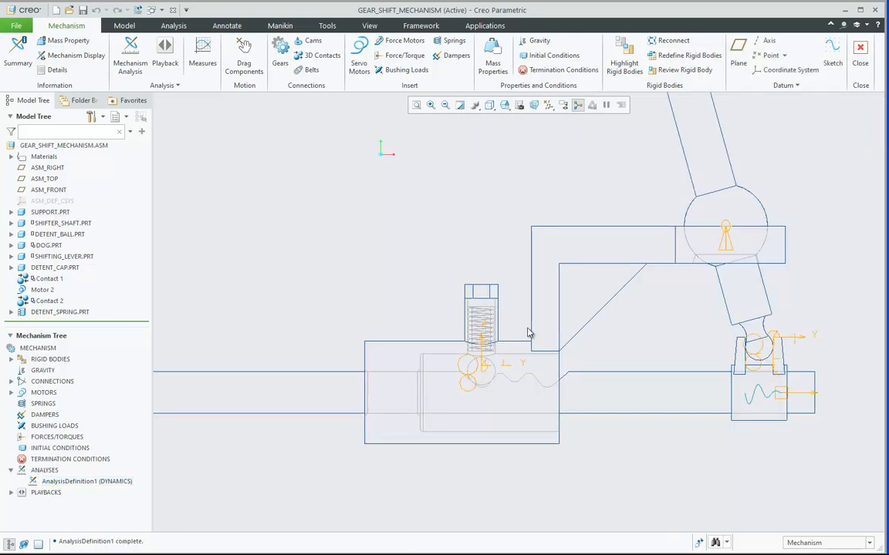
scroll(527, 333, "down", 3)
scroll(528, 340, "down", 2)
scroll(517, 309, "up", 3)
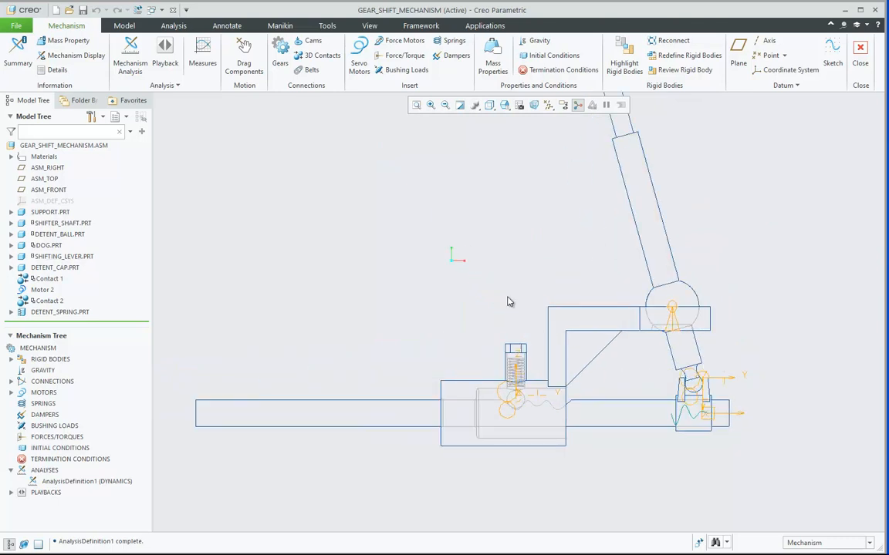
left_click(139, 11)
Return the model to its standard 3D orientation and display it shaded with edges
left_click(505, 105)
left_click(517, 116)
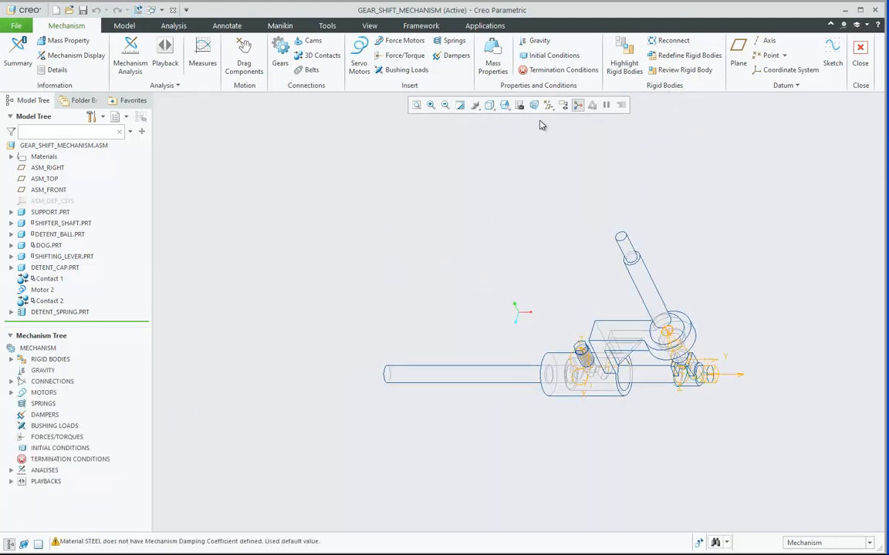
left_click(489, 106)
left_click(509, 131)
Close the gear shift mechanism and erase all objects not displayed from the session
left_click(165, 60)
left_click(474, 342)
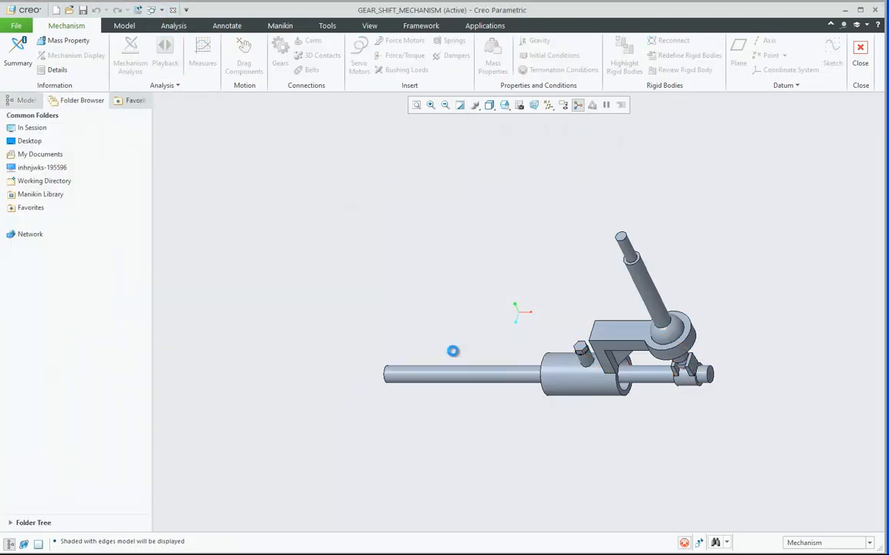
left_click(154, 58)
left_click(452, 372)
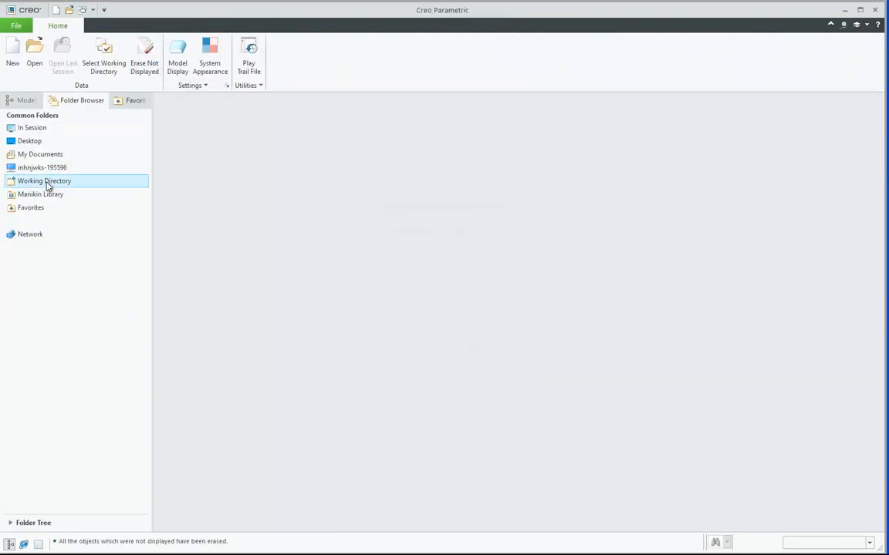
Go up to the Models folder and set "6. Offset Assembly Cross Section" as the working directory
left_click(44, 181)
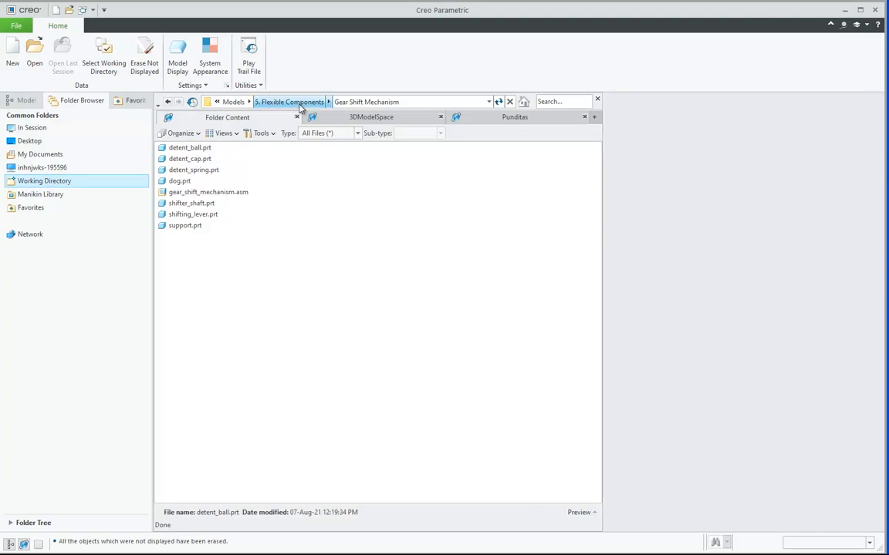
left_click(301, 105)
left_click(302, 103)
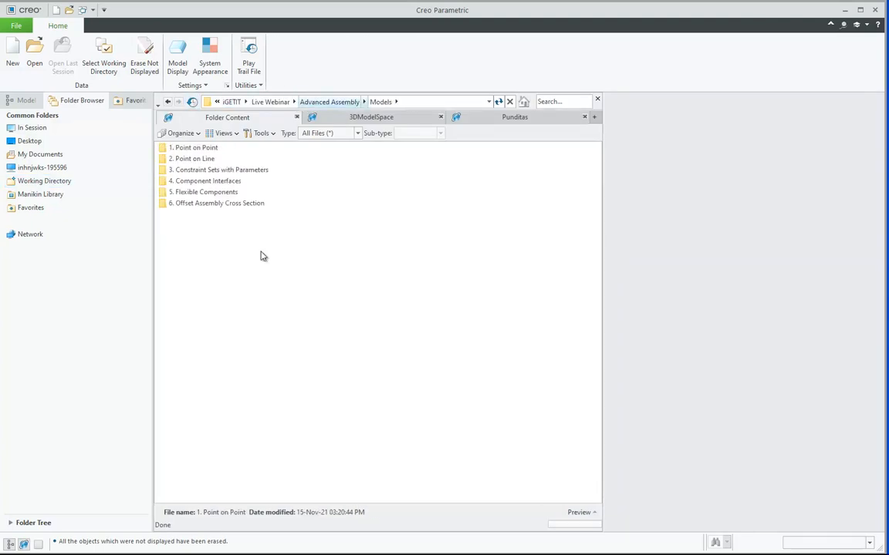
left_click(222, 205)
right_click(223, 207)
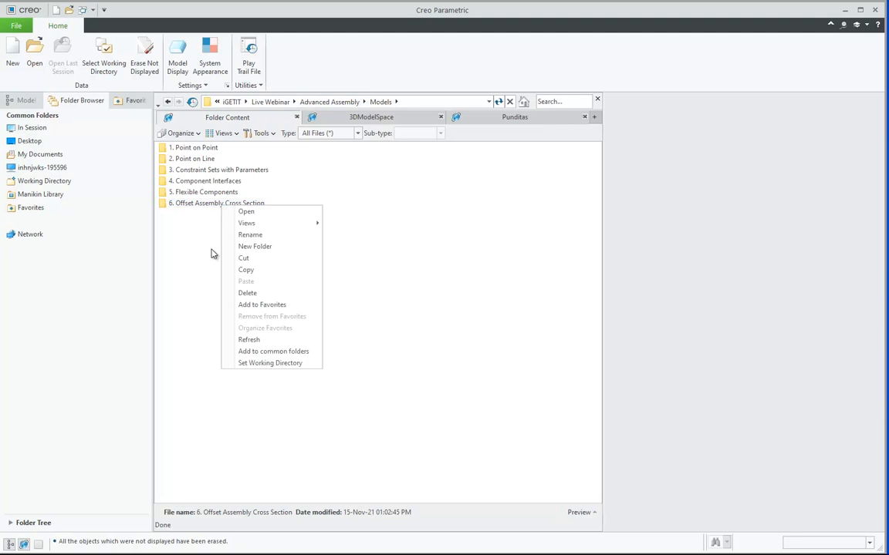
left_click(268, 363)
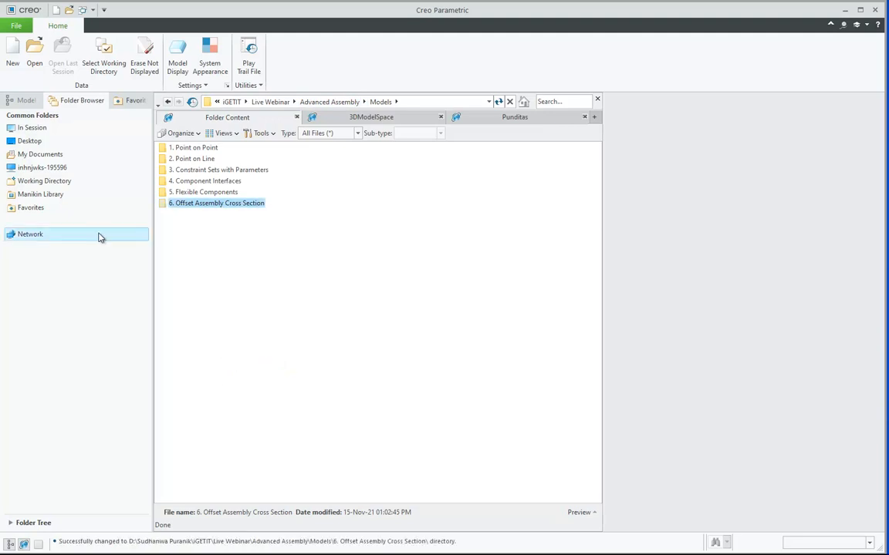
Set the Steering Hub Assembly folder as the working directory and open steering_hub.asm from it
left_click(68, 180)
left_click(205, 148)
right_click(207, 148)
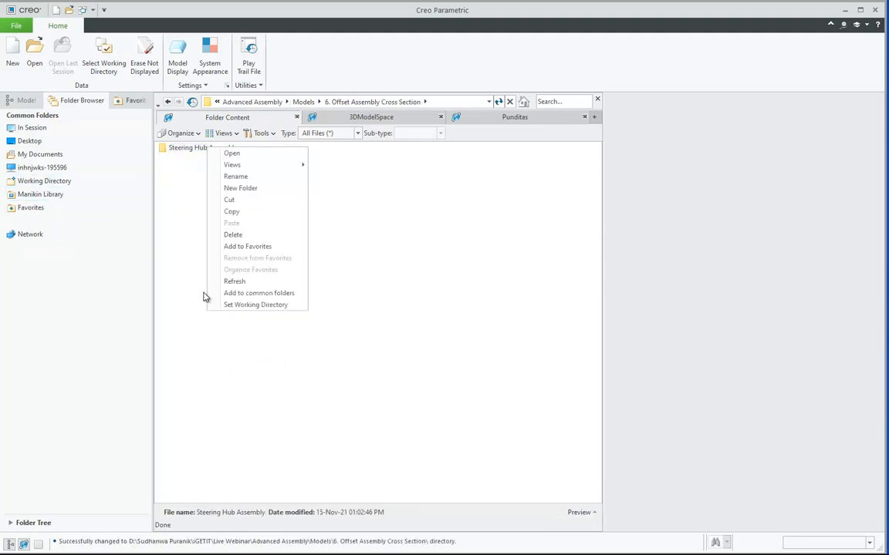
left_click(246, 303)
left_click(62, 183)
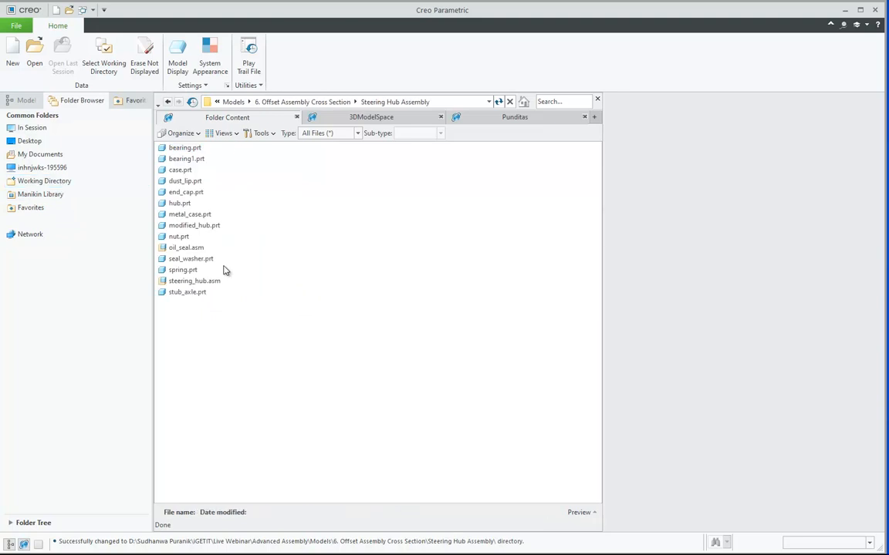
double_click(198, 282)
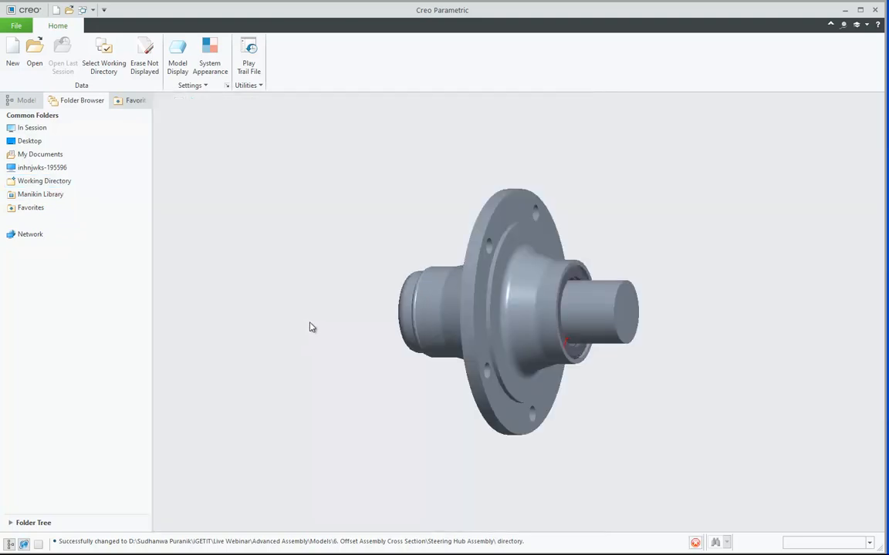
Examine the flange's hole layout in the RIGHT view and return to the standard orientation
left_click(504, 105)
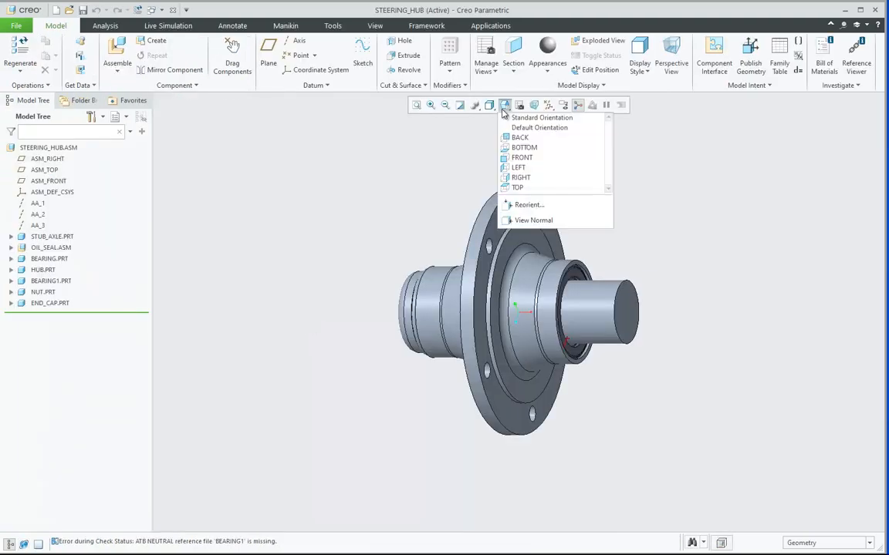
left_click(521, 178)
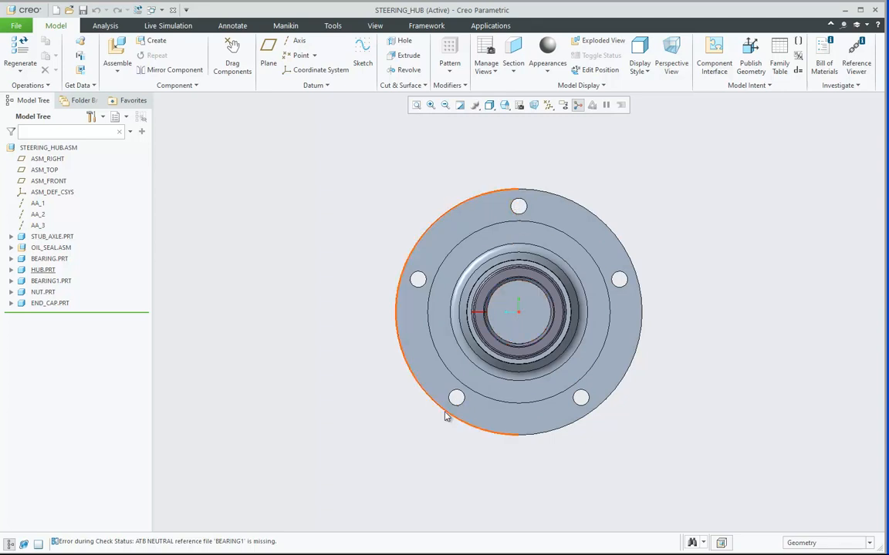
left_click(504, 105)
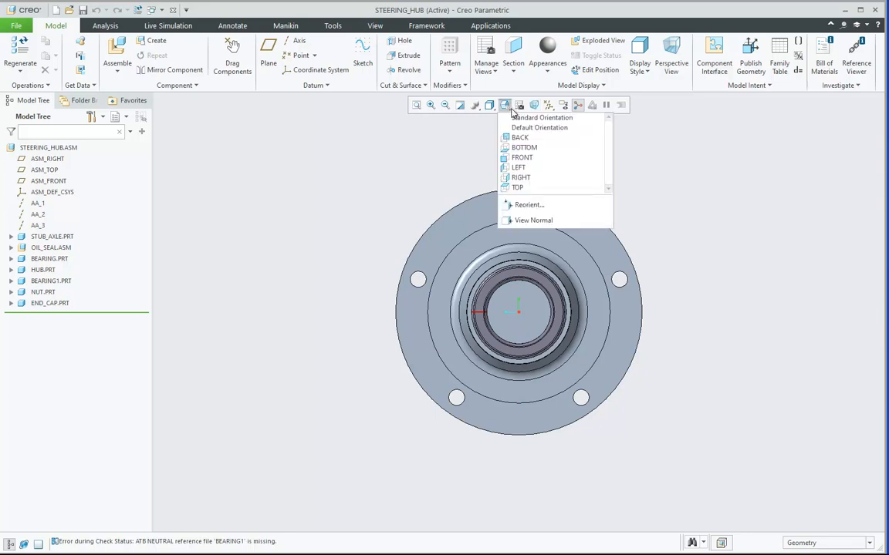
left_click(509, 115)
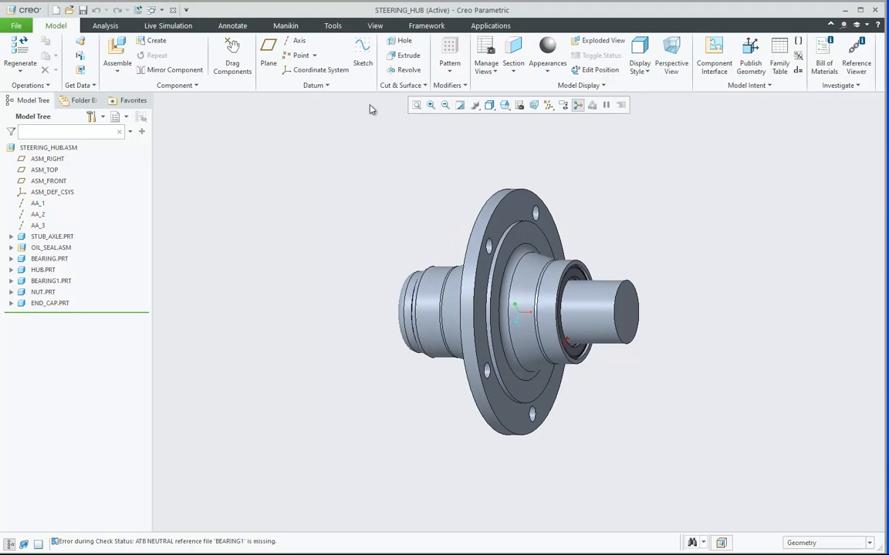
Start an offset section and place its sketch on the hub flange's face on the stub axle side
left_click(375, 26)
left_click(422, 75)
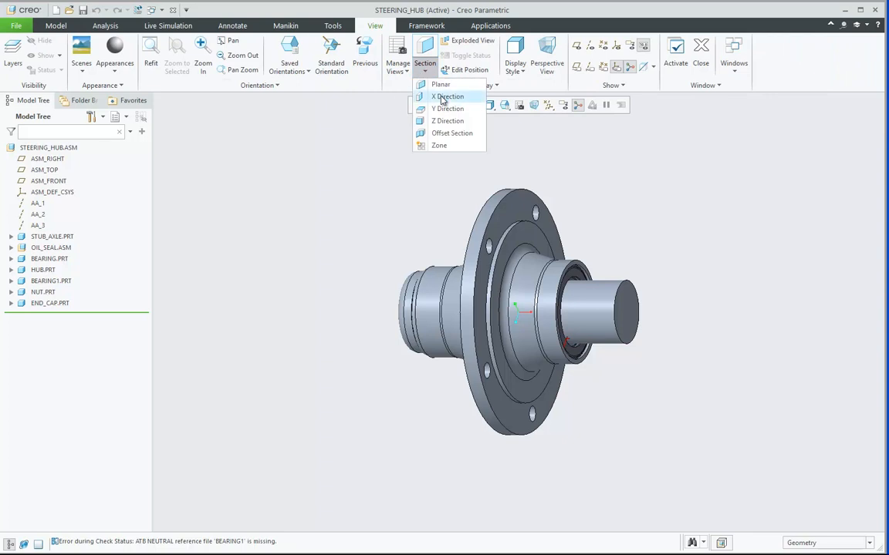
left_click(430, 133)
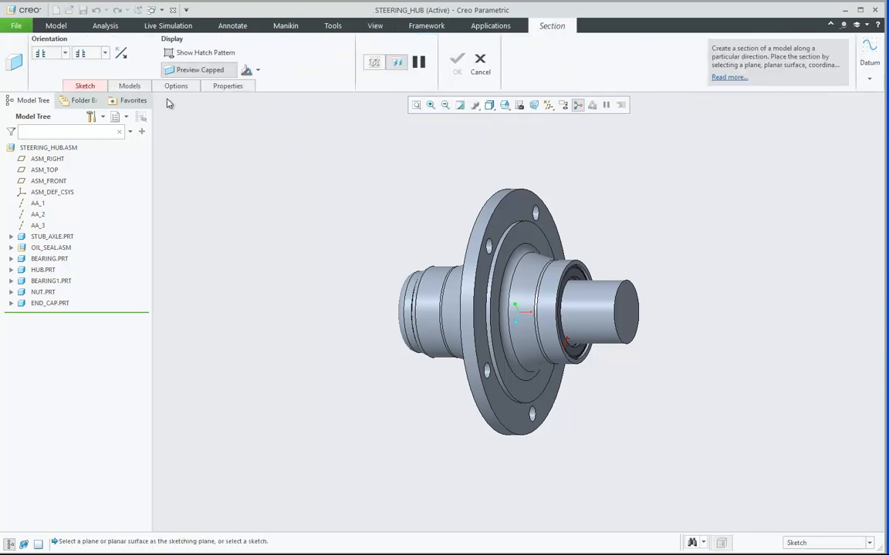
left_click(86, 87)
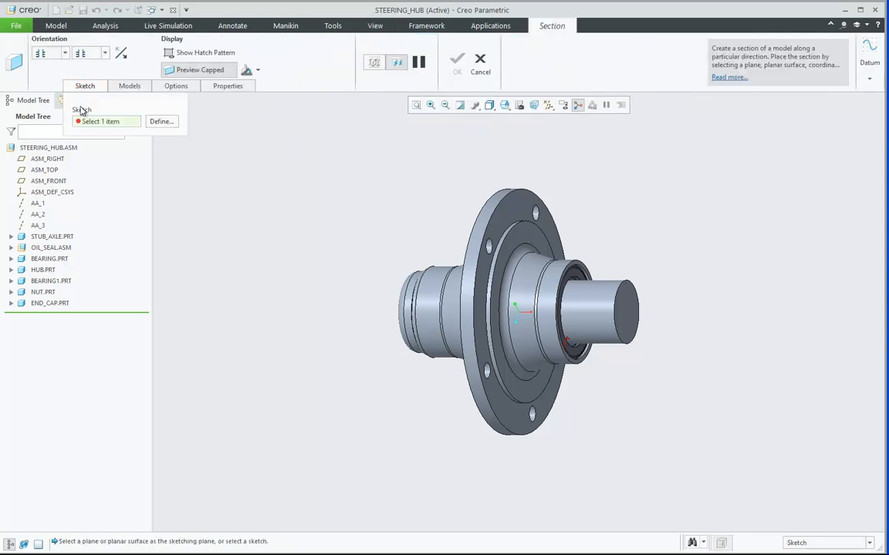
left_click(497, 229)
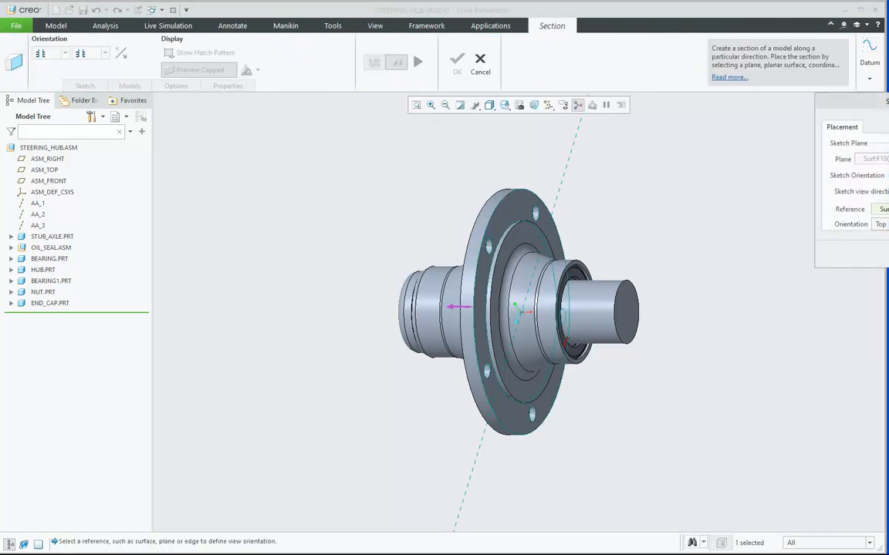
left_click_drag(885, 102, 738, 93)
left_click(731, 216)
left_click(727, 253)
left_click(761, 245)
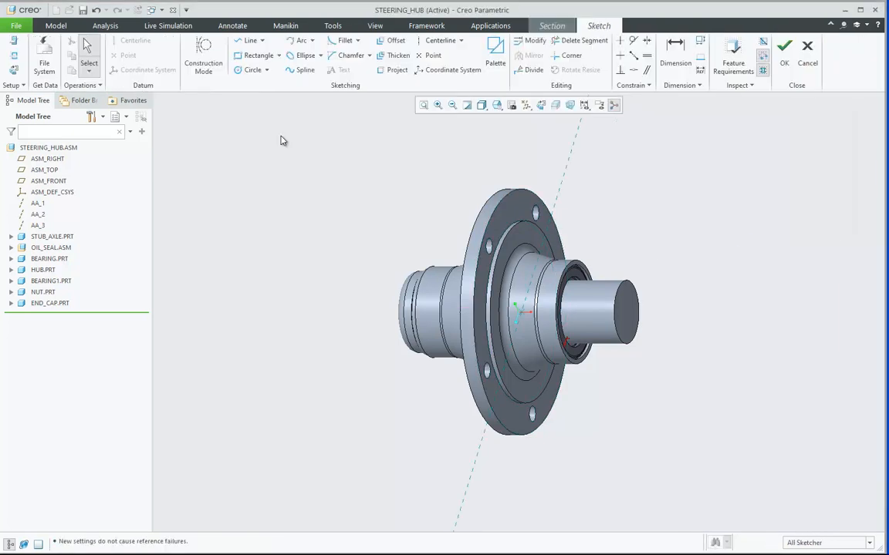
Orient the sketch in 2D and add the top hole, lower-left hole, stub axle and raised flange circle as sketch references
left_click(15, 69)
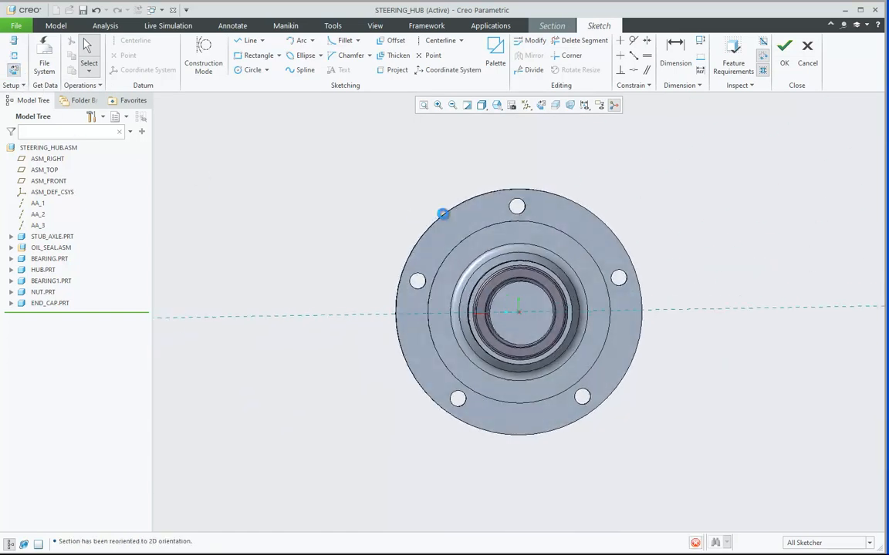
left_click(13, 55)
left_click_drag(861, 74, 262, 58)
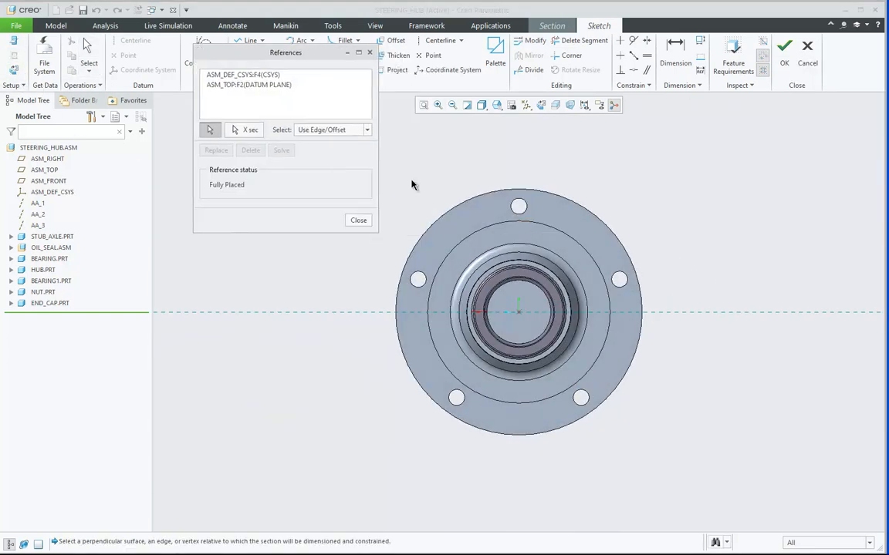
left_click(524, 205)
left_click(459, 401)
left_click(506, 292)
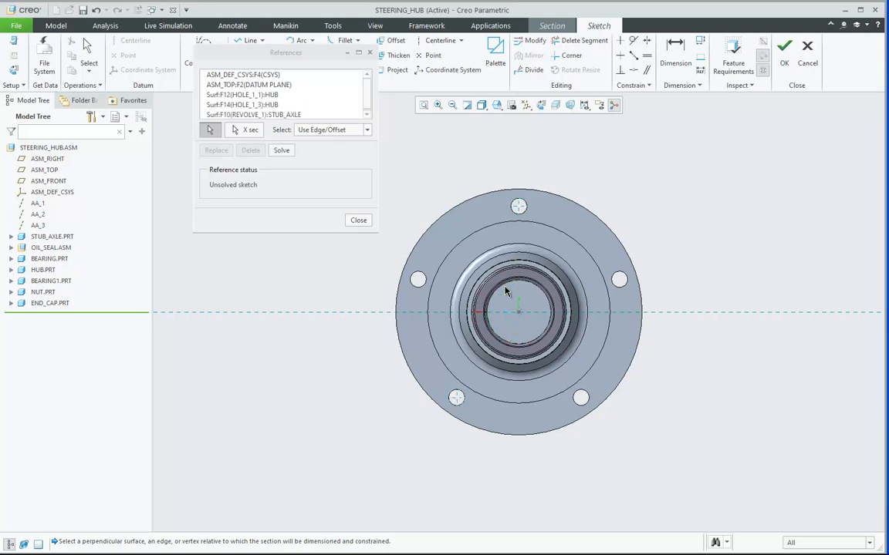
left_click(358, 219)
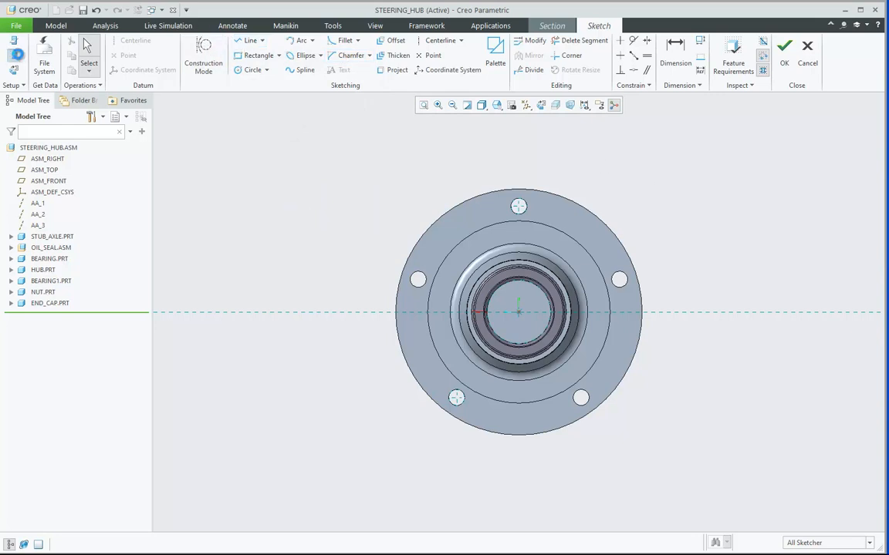
left_click(14, 56)
left_click(475, 233)
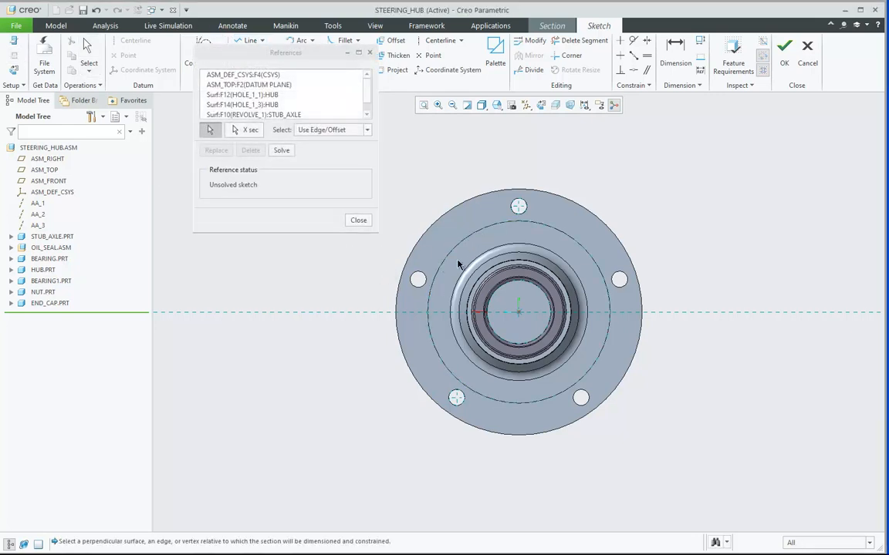
left_click(358, 221)
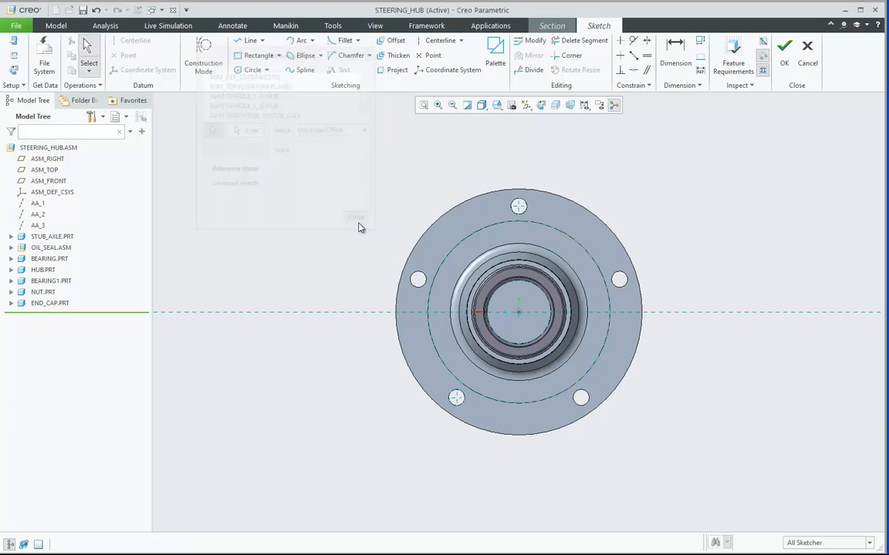
Sketch a section line from above the top hole down to the hub centre and out through the lower-left hole, and finish the sketch
left_click(249, 40)
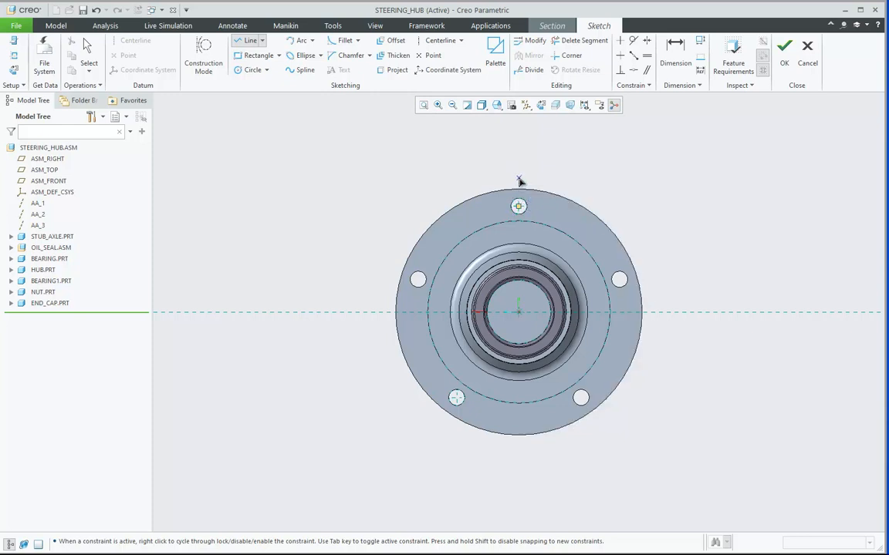
left_click(519, 180)
left_click(519, 311)
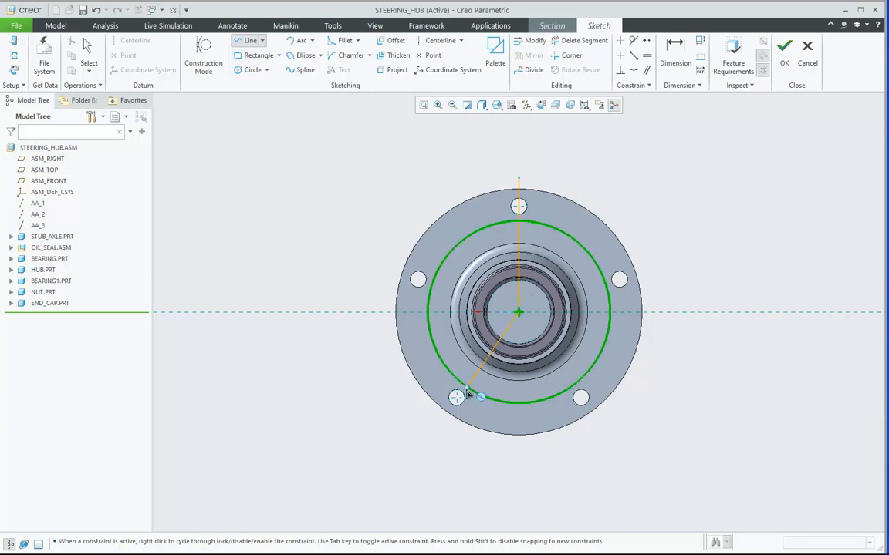
left_click(443, 428)
middle_click(391, 420)
middle_click(356, 407)
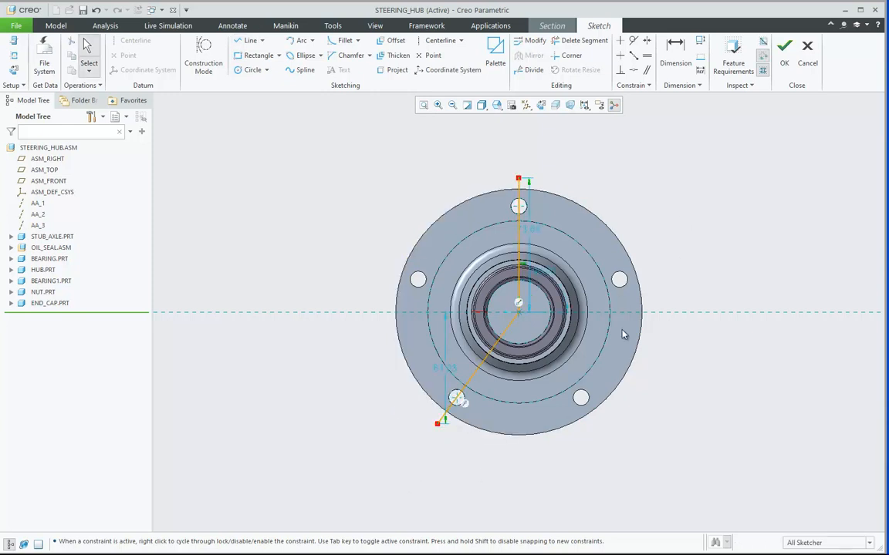
left_click(784, 53)
Restore the standard orientation, show the hatch pattern on the section, and complete the offset section
left_click(505, 105)
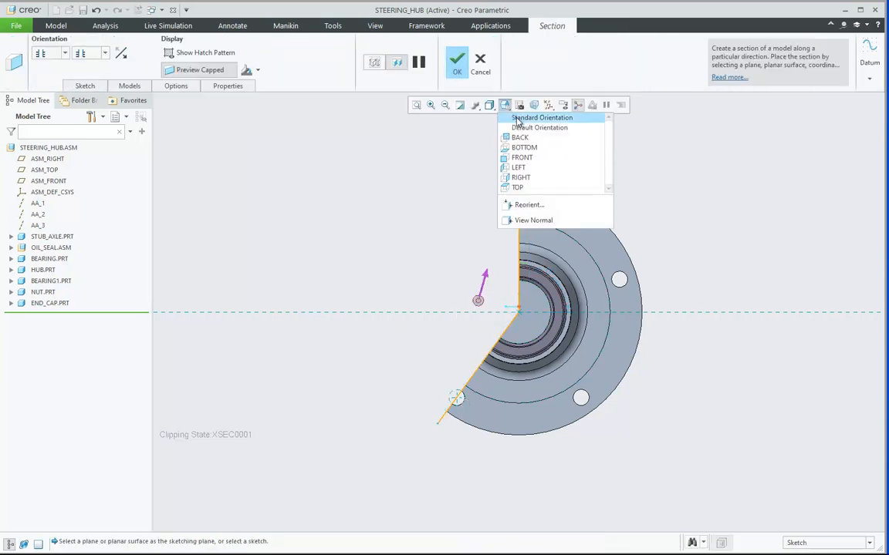
left_click(532, 118)
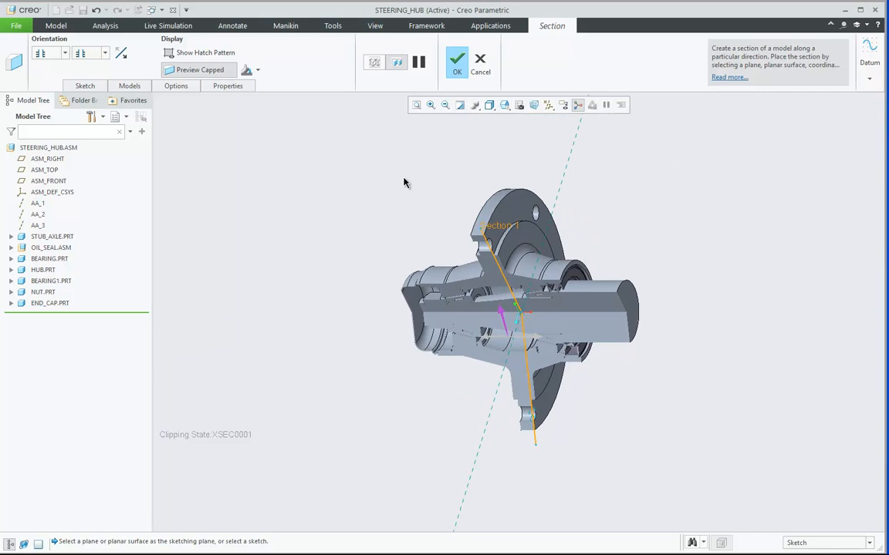
left_click(195, 54)
mouse_move(329, 391)
middle_mouse_down()
mouse_move(340, 386)
mouse_move(340, 341)
mouse_move(323, 372)
mouse_move(349, 334)
middle_mouse_up()
left_click(458, 65)
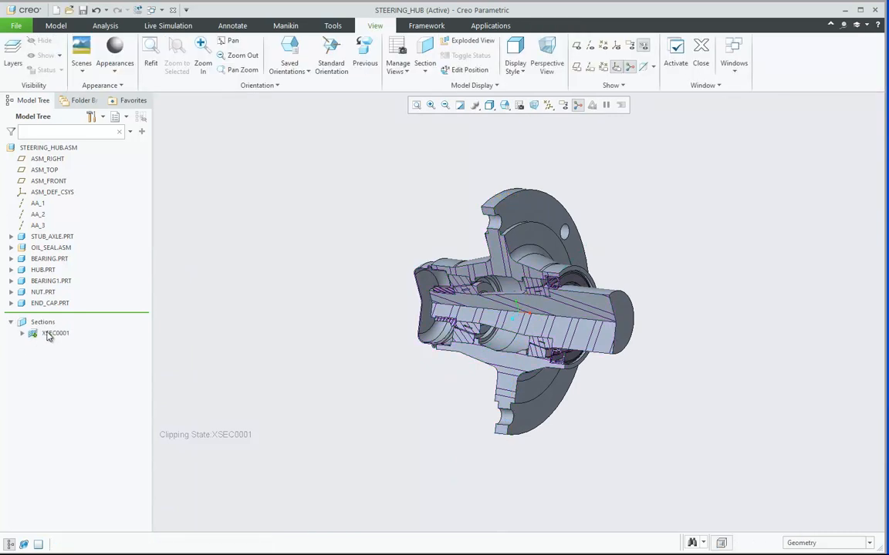
Open the hatching of section XSEC0001 for editing and move the dialog clear of the model
left_click(48, 333)
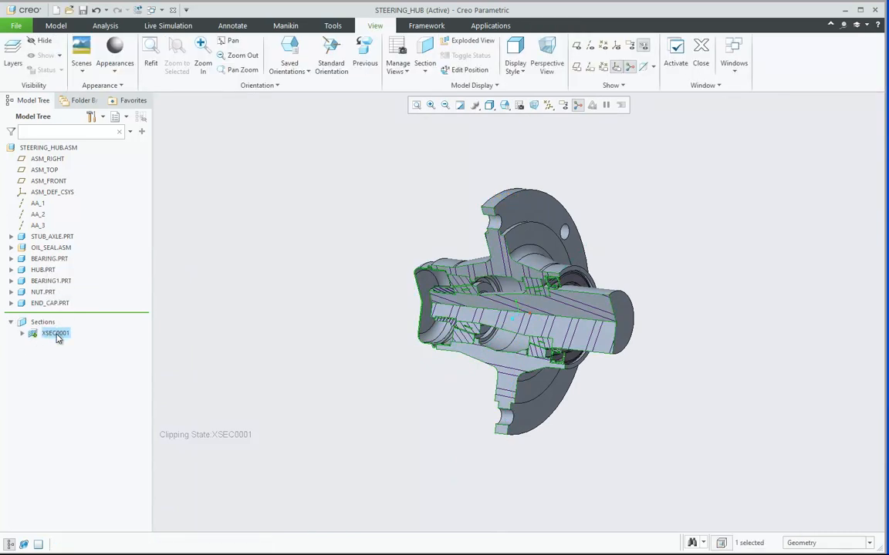
right_click(56, 337)
left_click(80, 357)
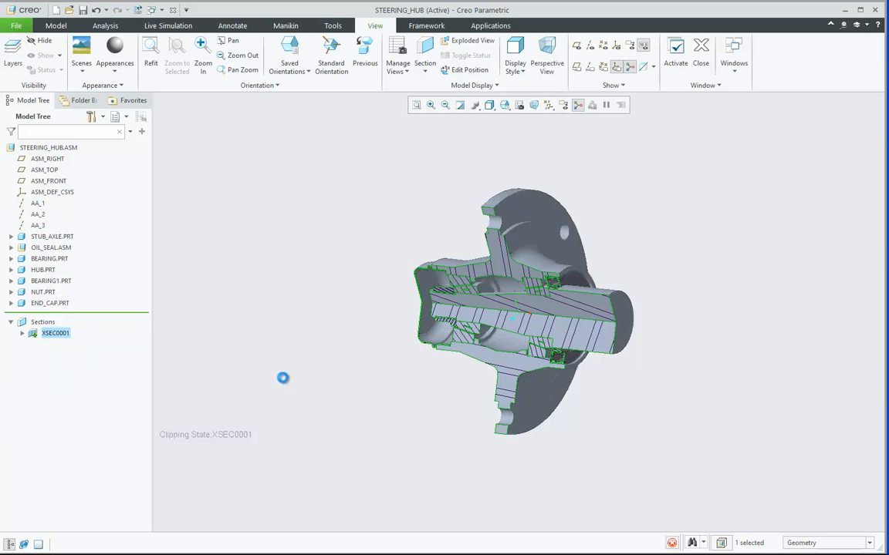
left_click_drag(375, 6, 171, 8)
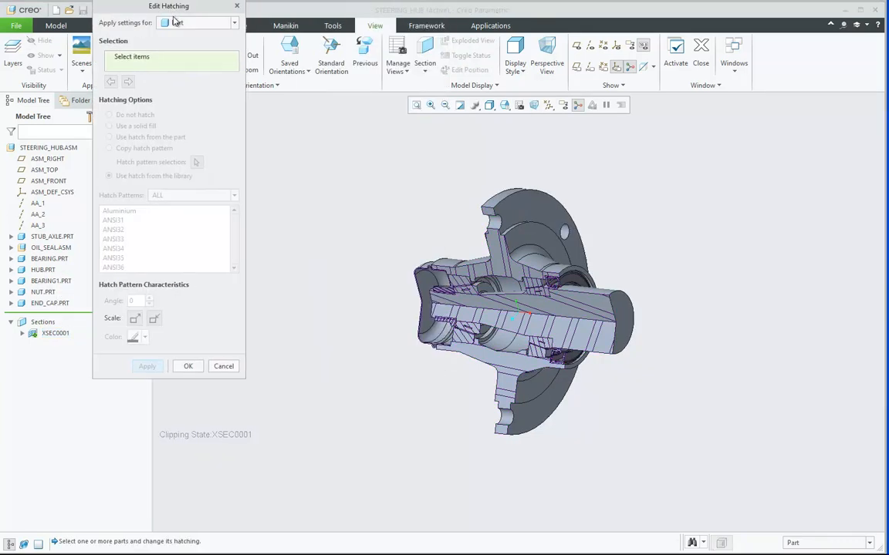
Try a denser hatch on the stub axle by reducing its pattern scale twice
middle_click_drag(379, 375, 397, 373)
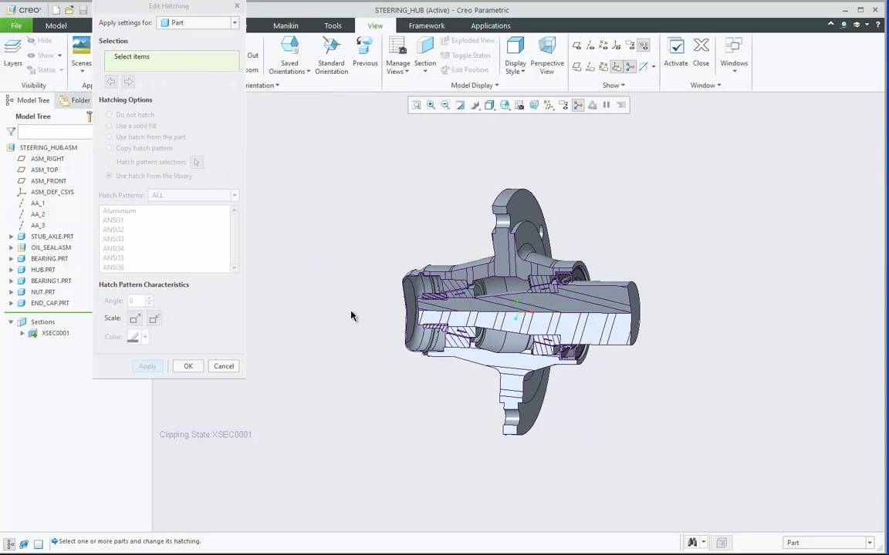
scroll(351, 311, "down", 1)
scroll(351, 314, "down", 1)
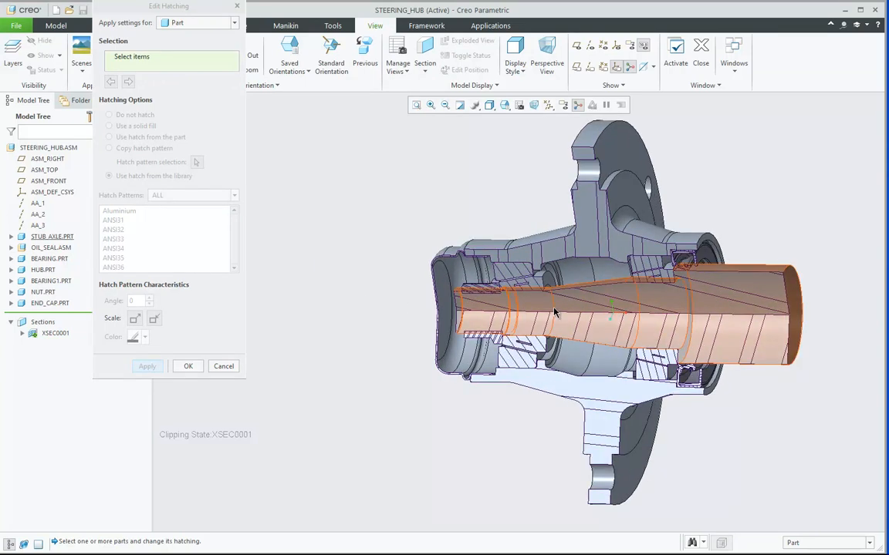
left_click(498, 275)
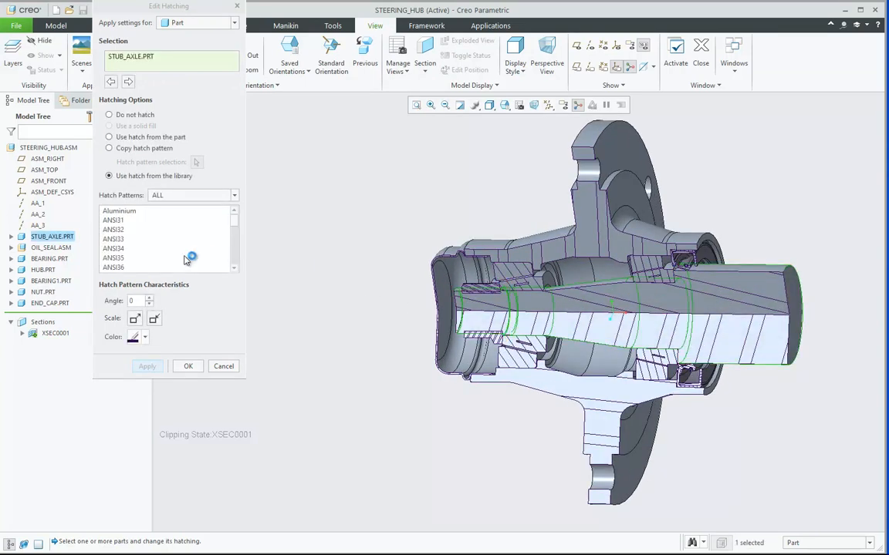
left_click(157, 320)
left_click(157, 320)
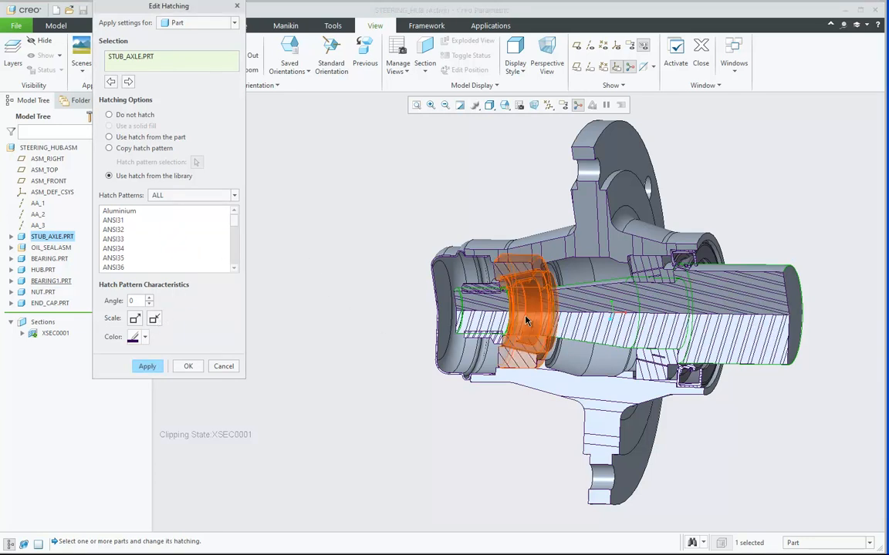
Try the ANSI32 and Copper library hatch patterns on the hub
left_click(591, 248)
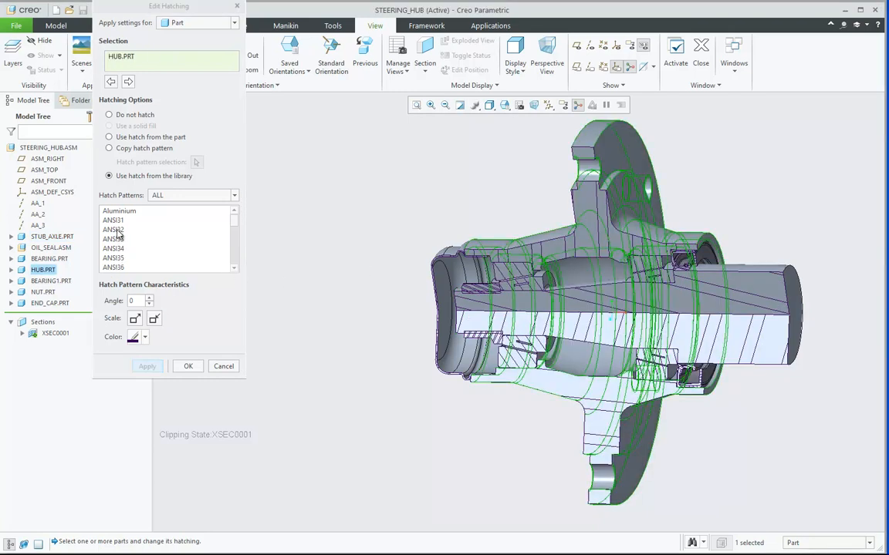
left_click(114, 230)
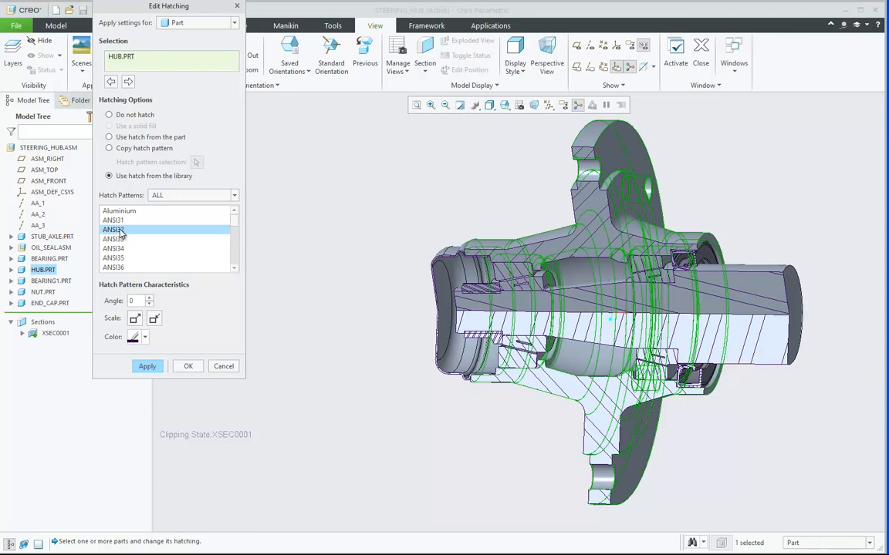
left_click(235, 270)
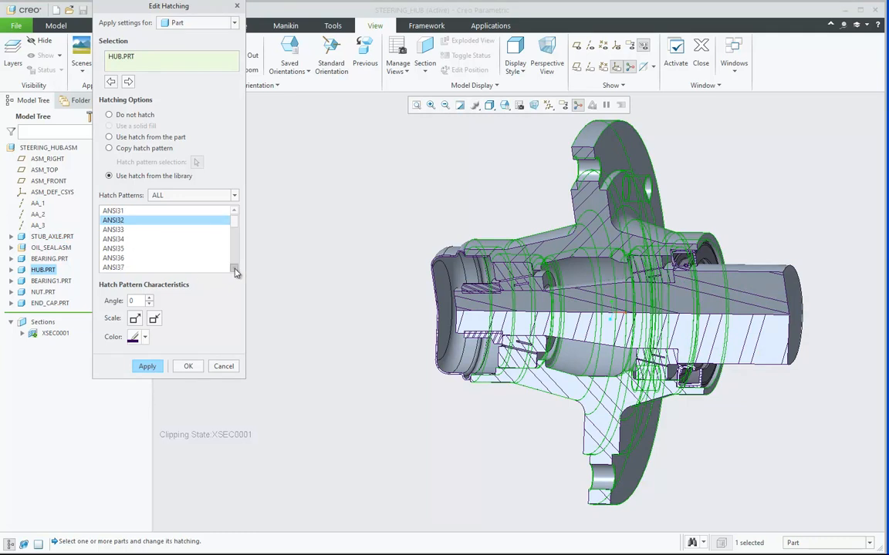
left_click(234, 270)
left_click(122, 268)
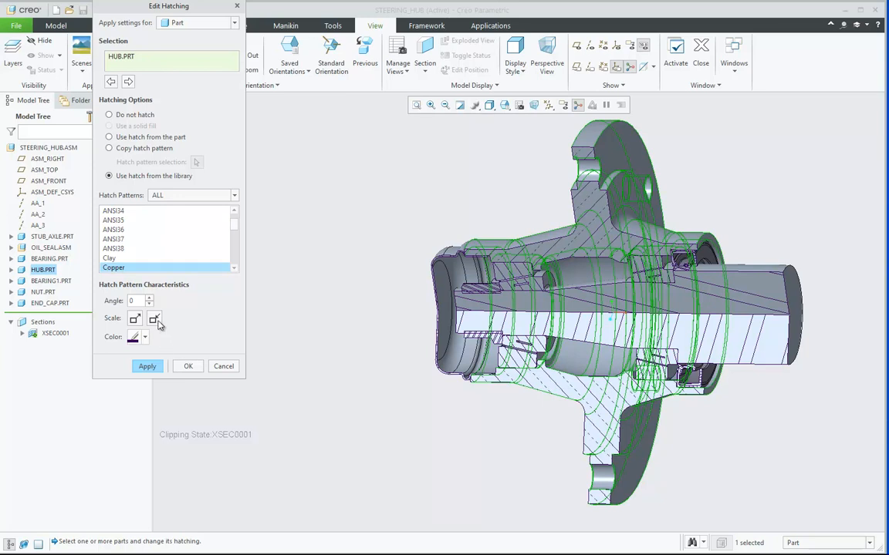
Try the Cork library hatch pattern on the nut with a reduced pattern scale
scroll(485, 310, "down", 3)
left_click(478, 274)
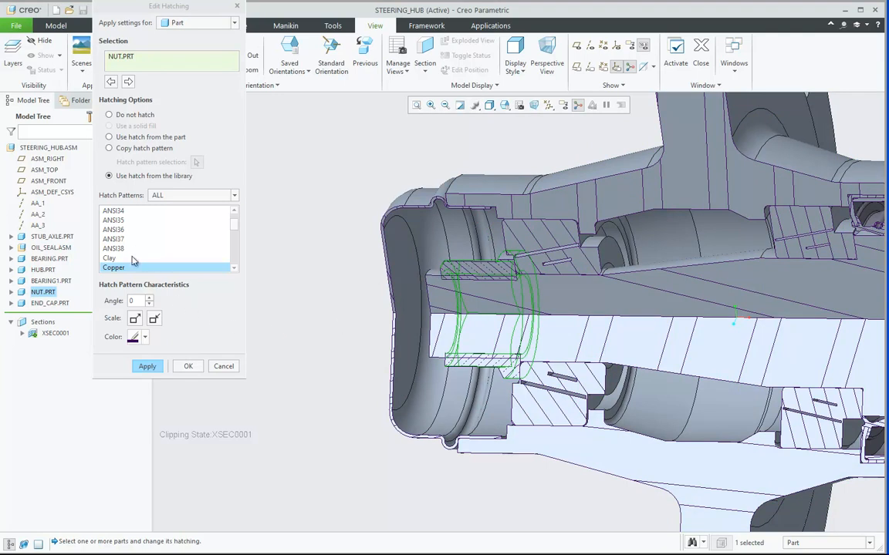
scroll(211, 241, "down", 2)
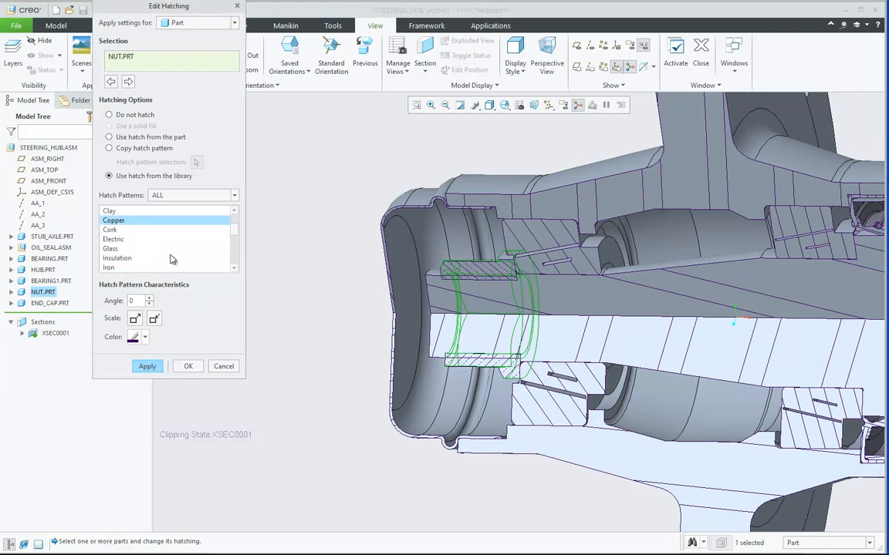
left_click(110, 229)
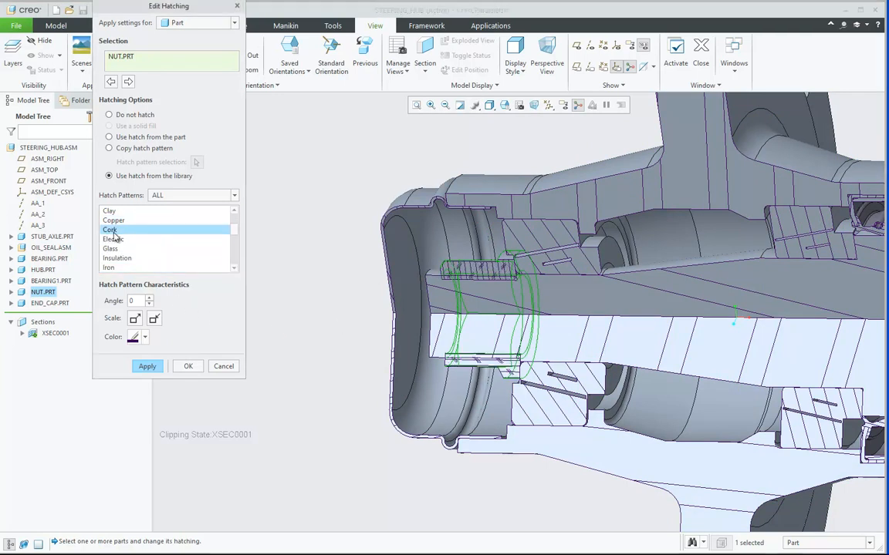
left_click(155, 319)
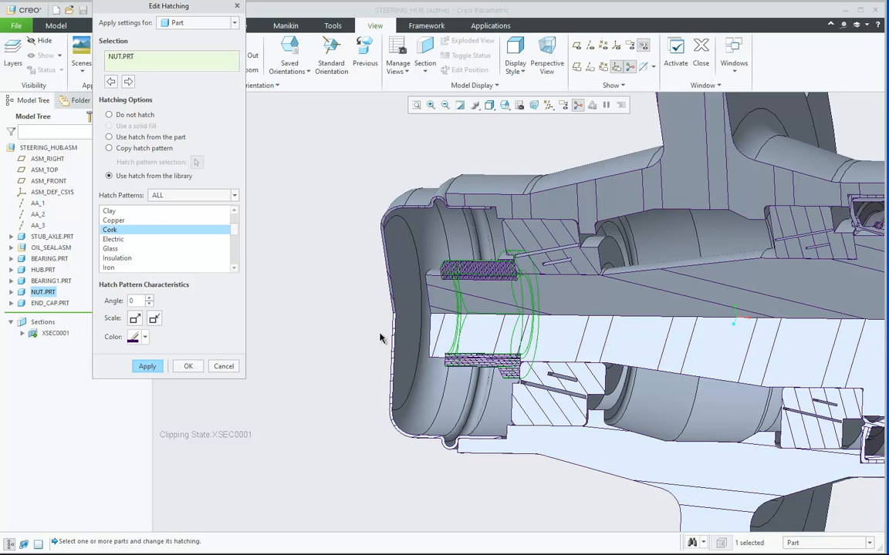
Give the bearing next to the nut the Iron library hatch pattern and accept the hatching changes
scroll(380, 338, "down", 2)
scroll(623, 266, "up", 1)
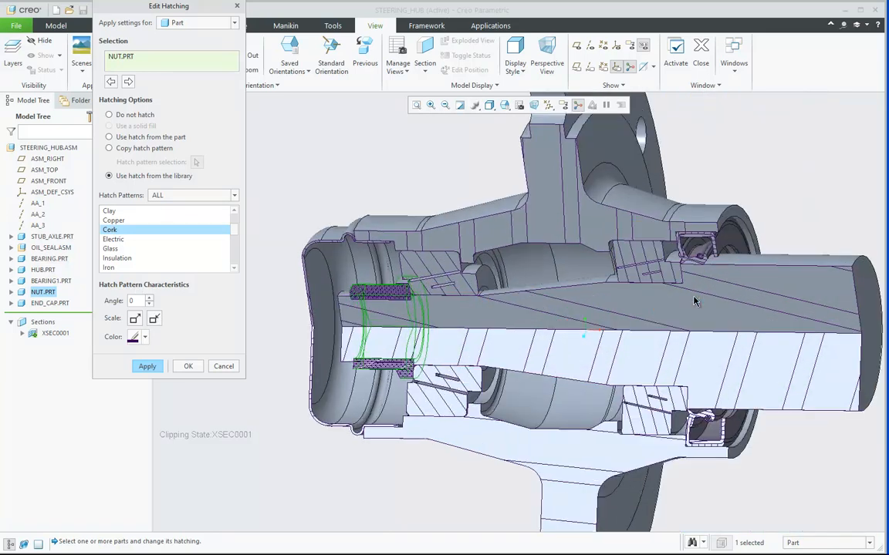
scroll(579, 316, "down", 2)
scroll(494, 278, "up", 2)
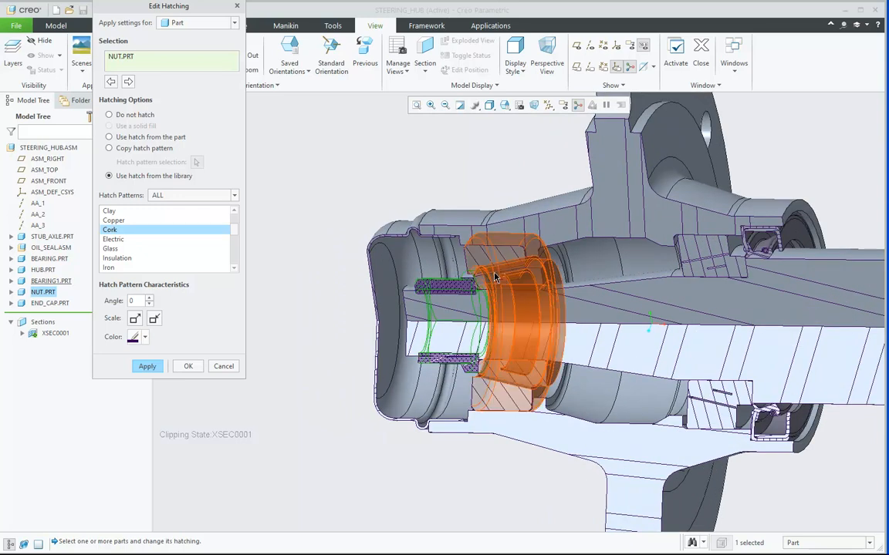
left_click(474, 273)
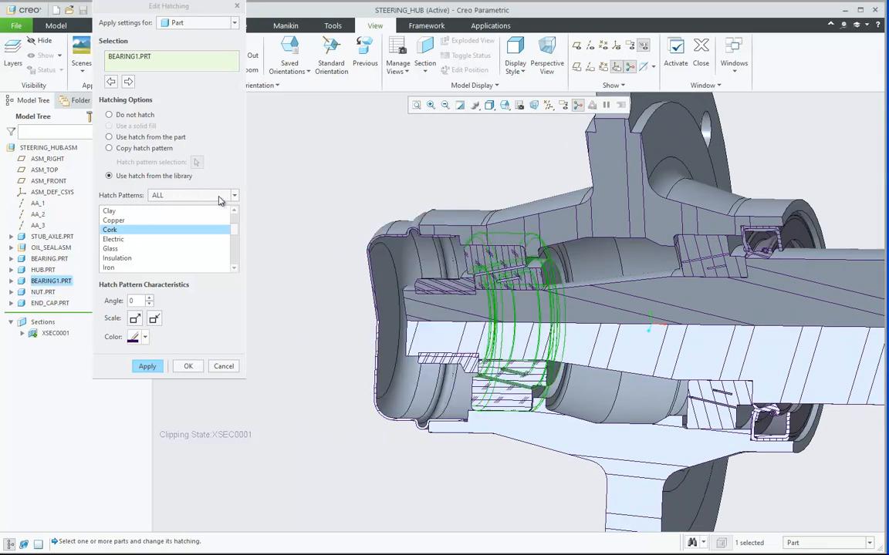
left_click(108, 268)
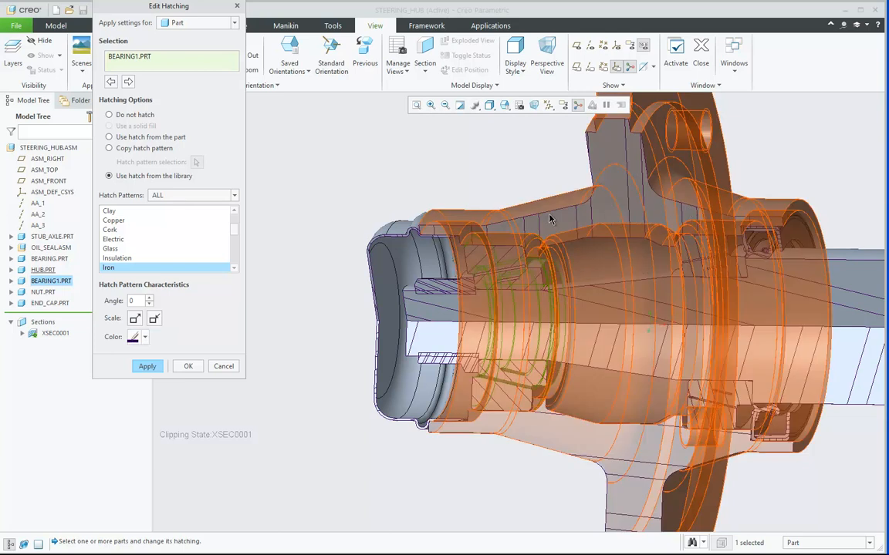
scroll(471, 289, "down", 2)
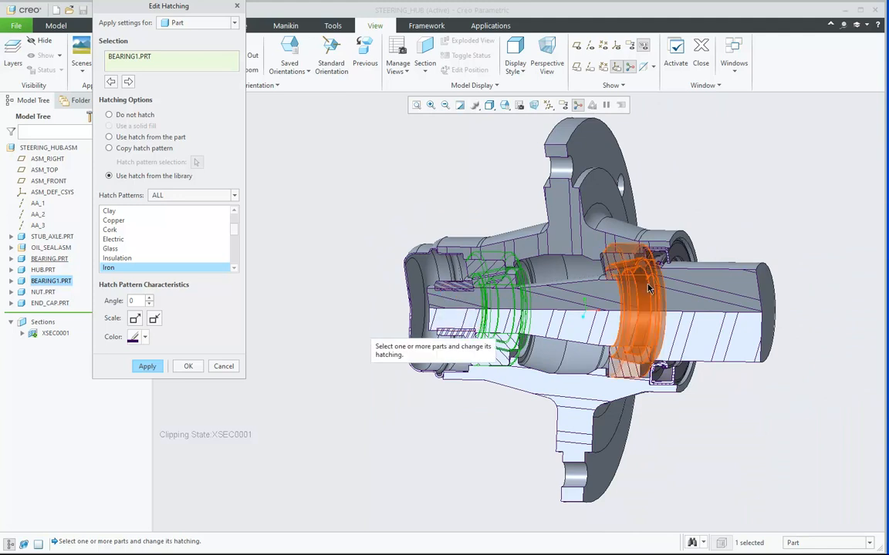
left_click(188, 366)
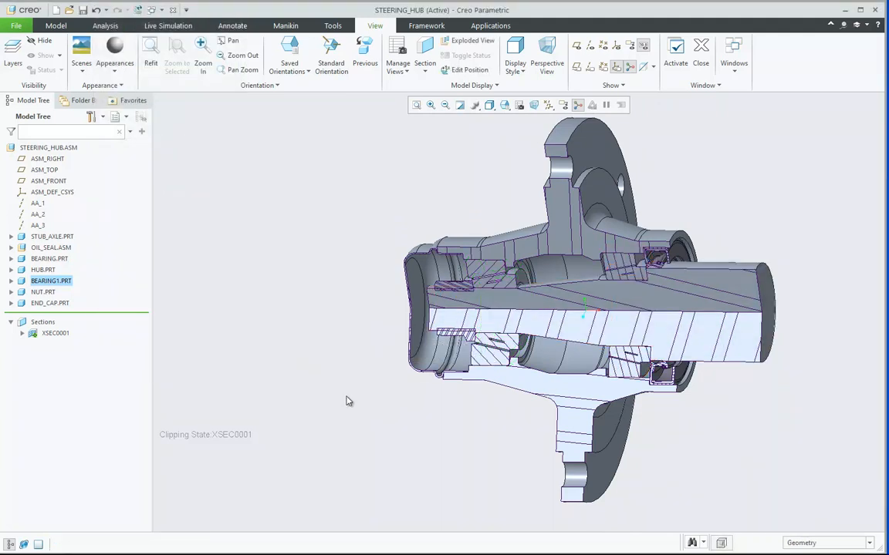
mouse_move(406, 403)
middle_mouse_down()
mouse_move(417, 365)
mouse_move(407, 400)
middle_mouse_up()
middle_click_drag(794, 266, 791, 201)
middle_click_drag(736, 210, 718, 206)
scroll(372, 285, "down", 2)
middle_click_drag(400, 239, 362, 297)
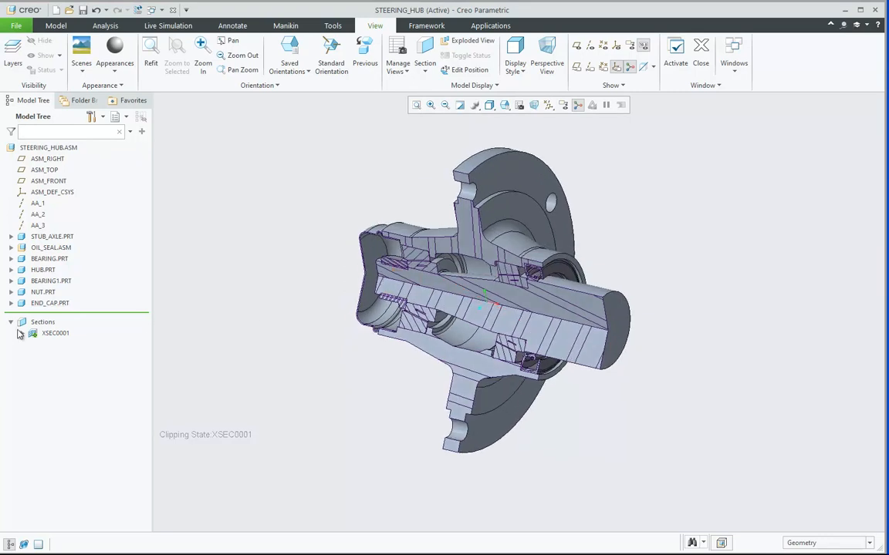
Redefine section XSEC0001 with its clipping direction flipped, and restore the standard orientation
left_click(55, 332)
left_click(66, 265)
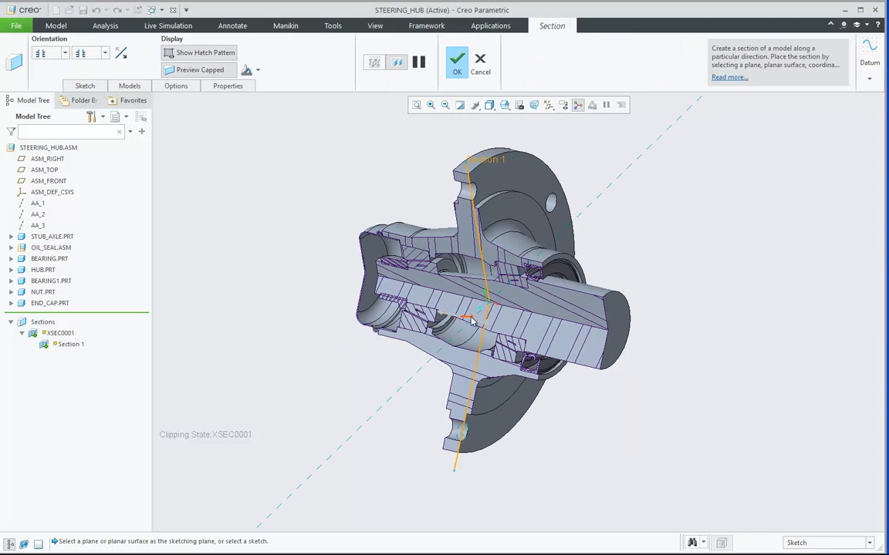
middle_click_drag(473, 321, 457, 337)
middle_click_drag(479, 373, 395, 389)
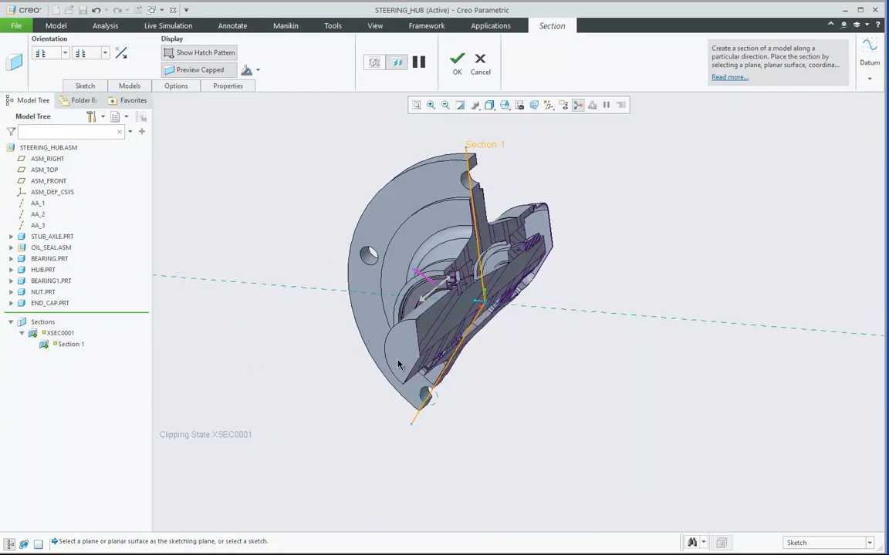
left_click(121, 54)
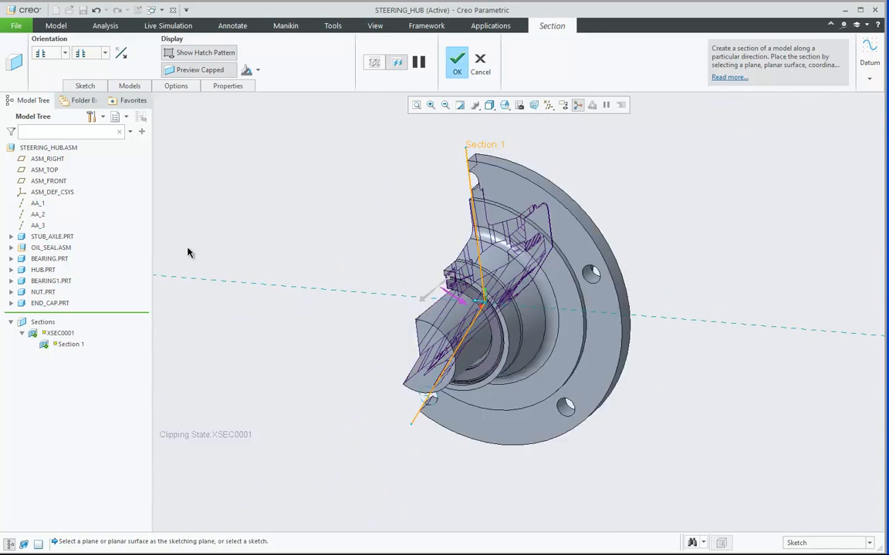
middle_click_drag(307, 330, 390, 334)
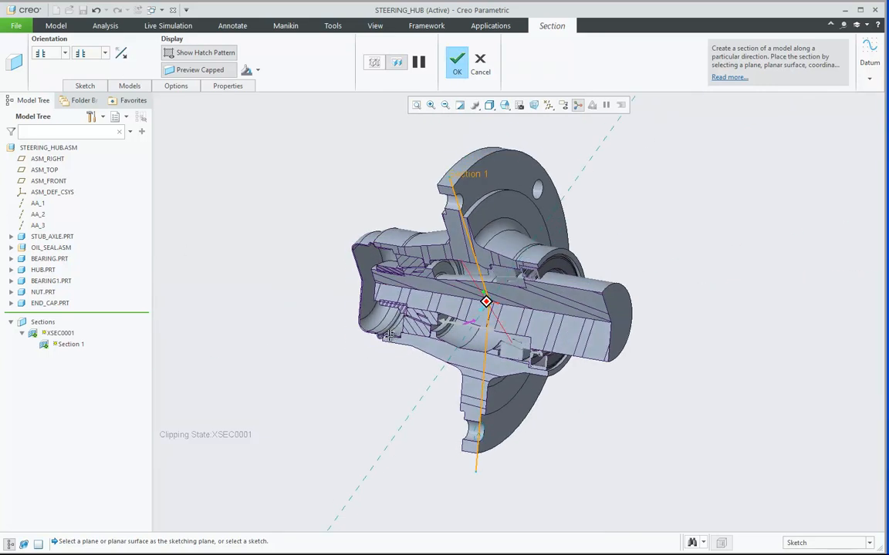
left_click(456, 66)
left_click(259, 238)
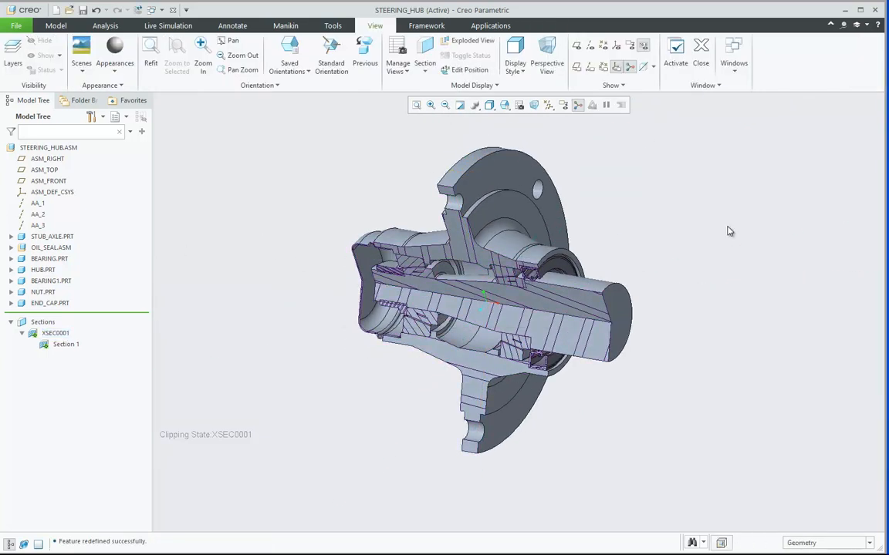
left_click(506, 106)
left_click(532, 115)
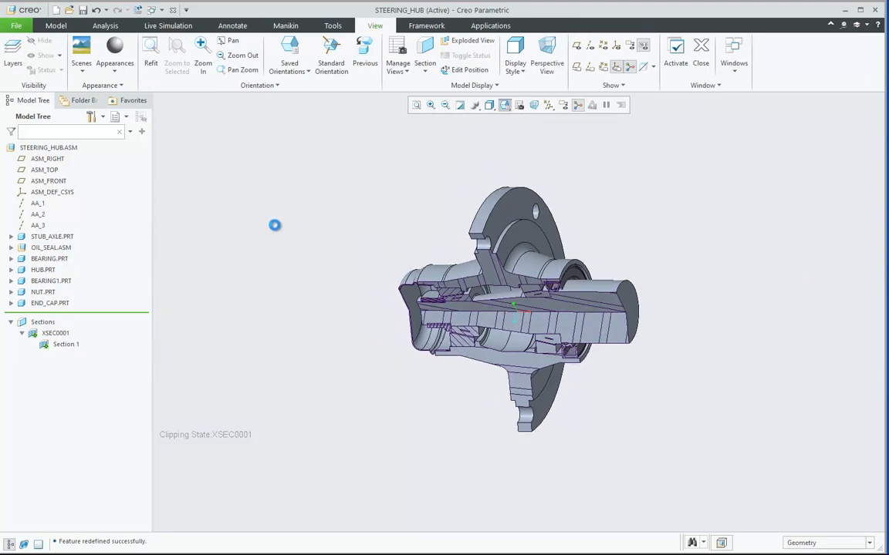
Deactivate section XSEC0001 to display the whole, unclipped assembly
left_click(66, 345)
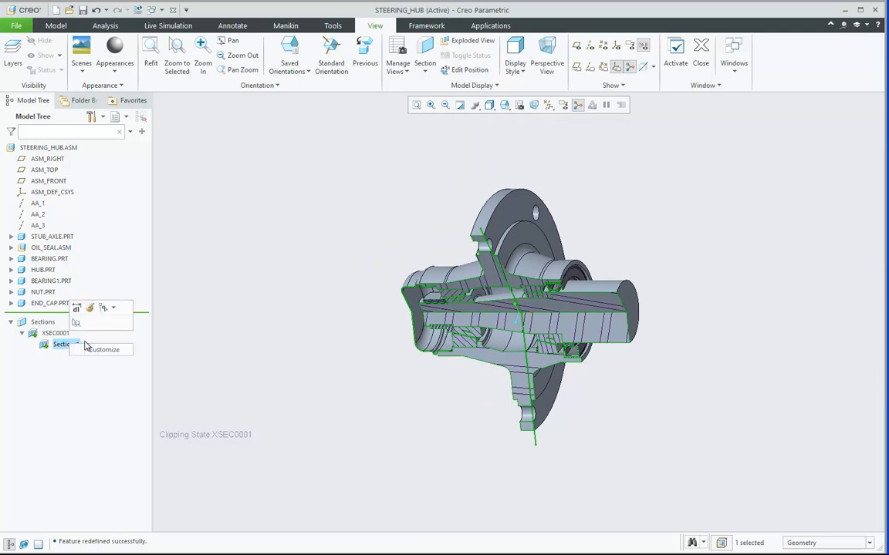
left_click(289, 274)
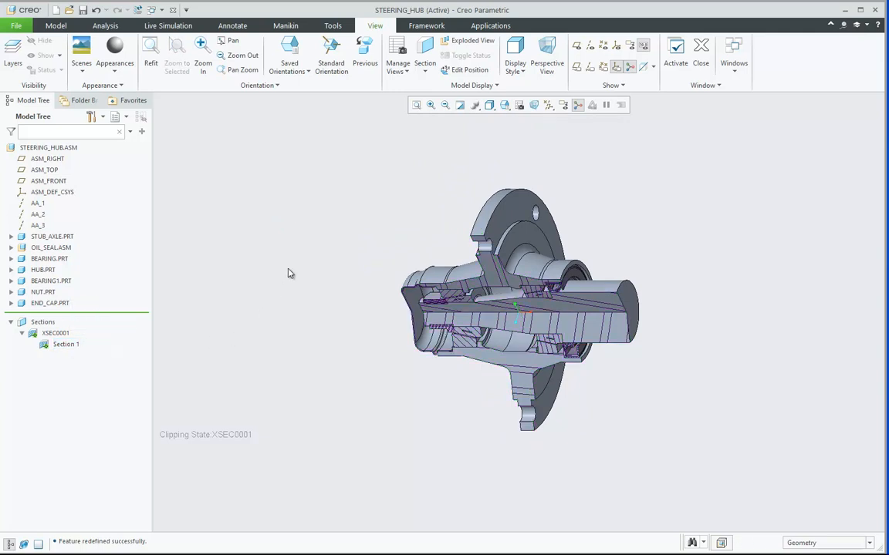
left_click(55, 333)
left_click(59, 268)
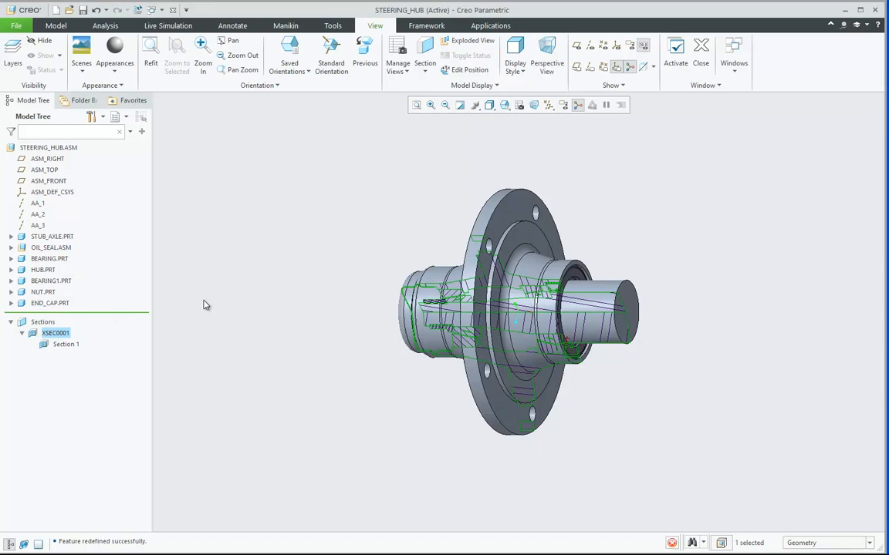
right_click(55, 337)
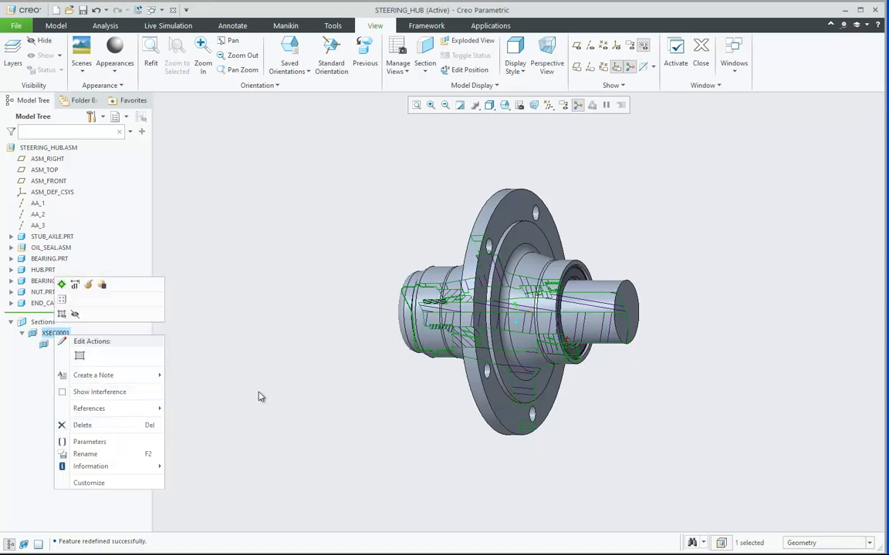
left_click(270, 389)
left_click(174, 371)
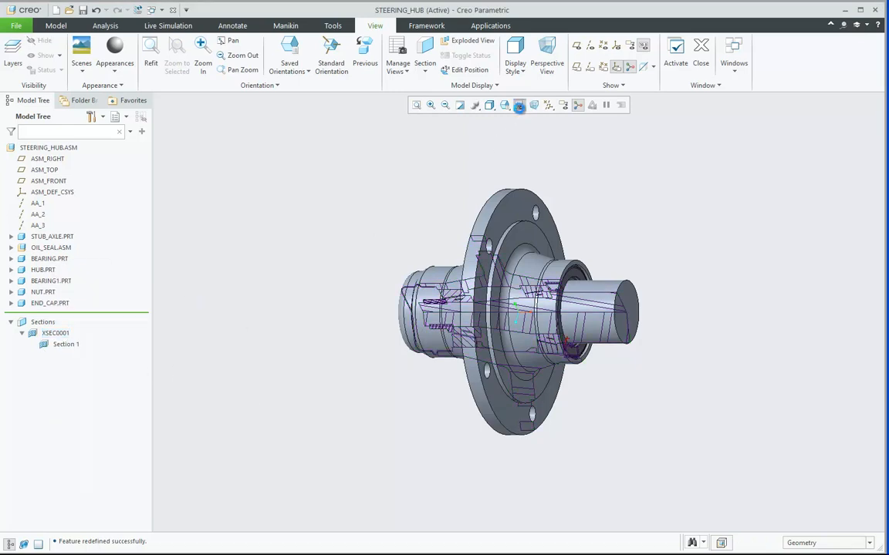
Turn off the display of section Xsec0001 in the View Manager so its hatching is hidden on the assembly
left_click(519, 105)
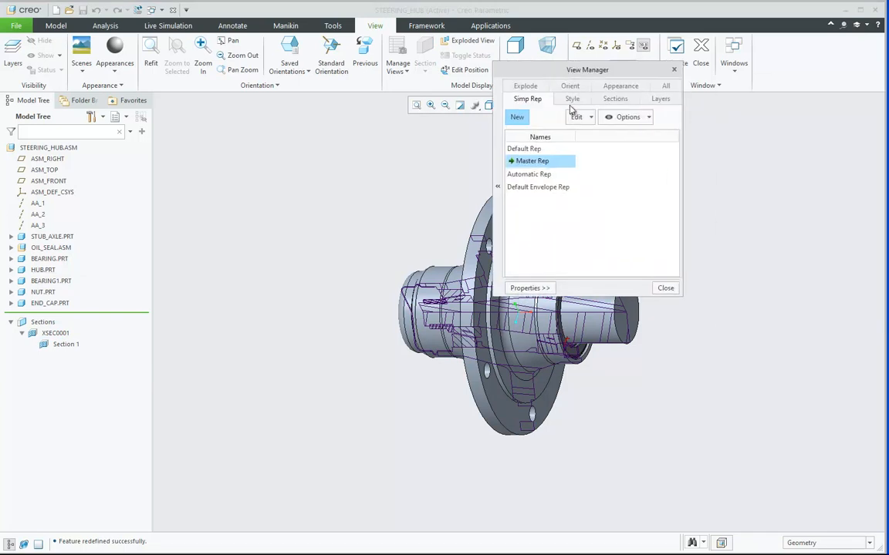
left_click(615, 98)
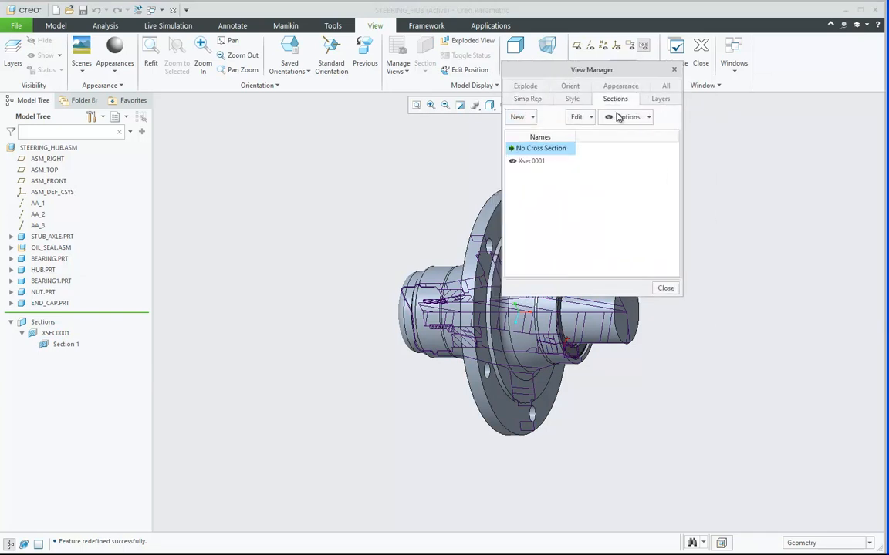
right_click(527, 164)
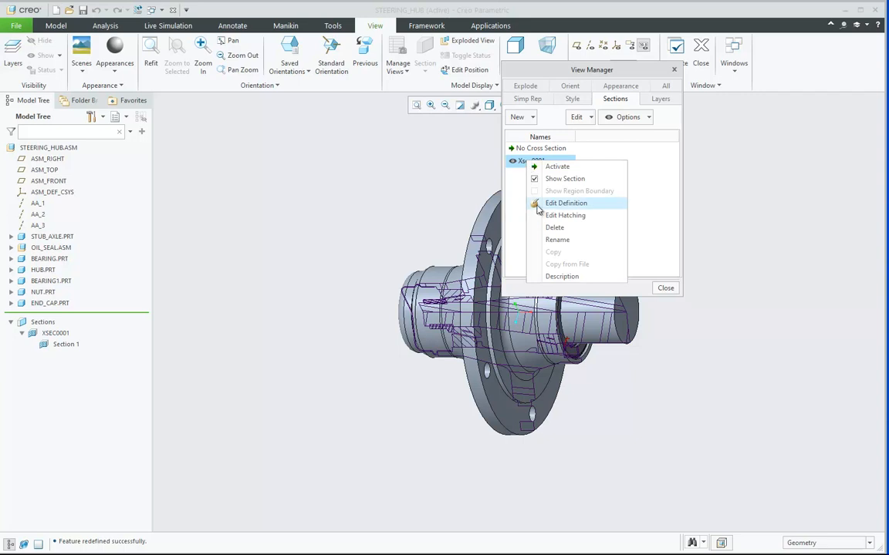
left_click(565, 179)
left_click(665, 288)
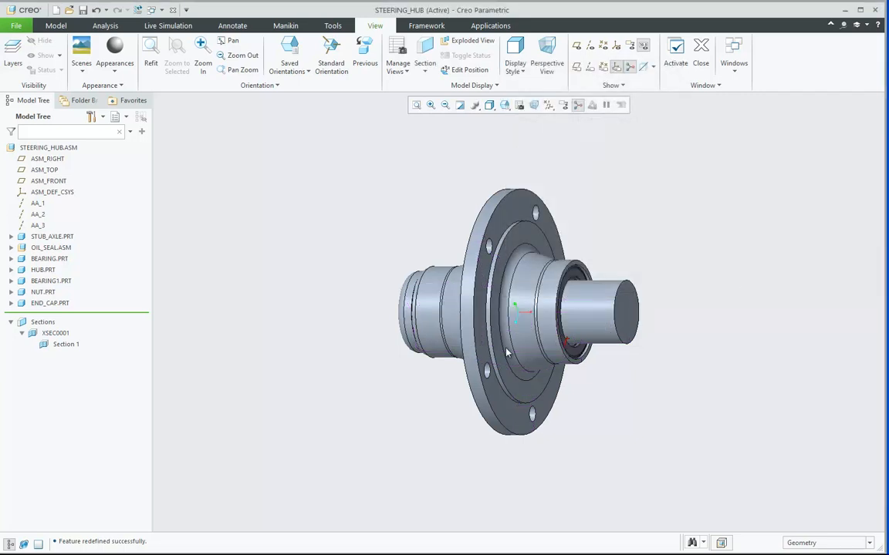
Close the steering hub assembly window
left_click(504, 105)
left_click(173, 10)
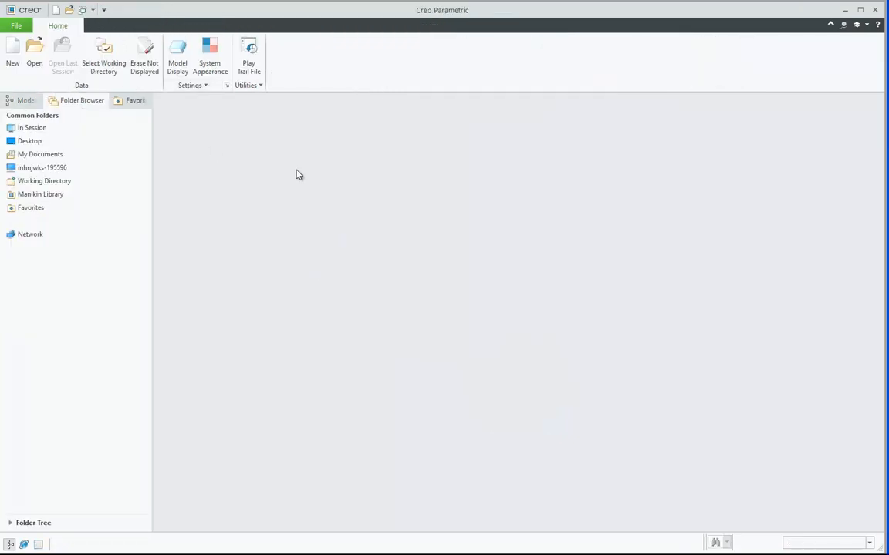
Browse the working directory and go up to the Models folder of the Advanced Assembly course
left_click(75, 181)
left_click(333, 102)
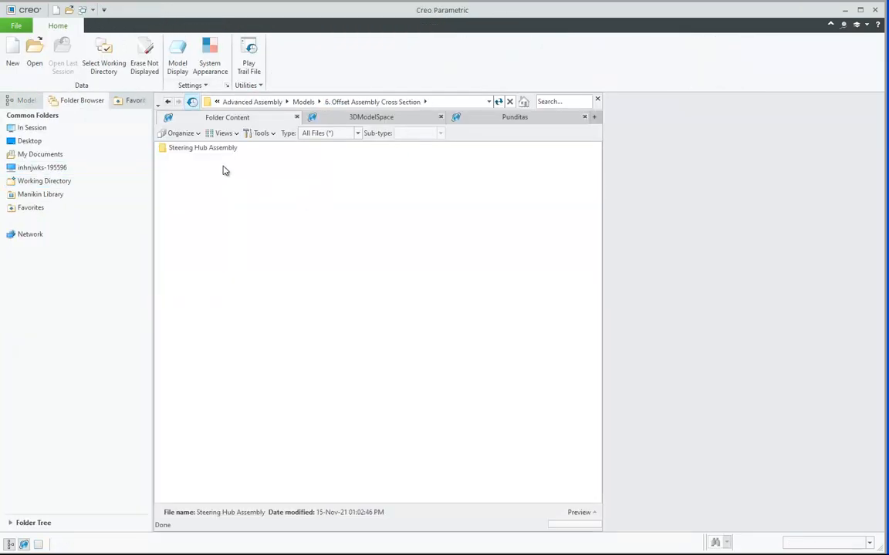
left_click(300, 103)
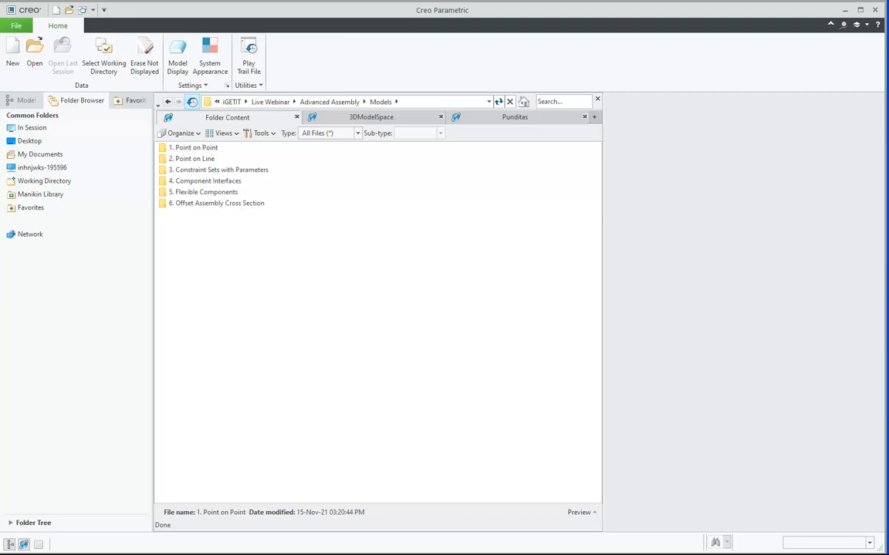
Look at the flexible spring project page in the web browser, return to Creo Parametric and close the folder contents view
key("alt+Tab")
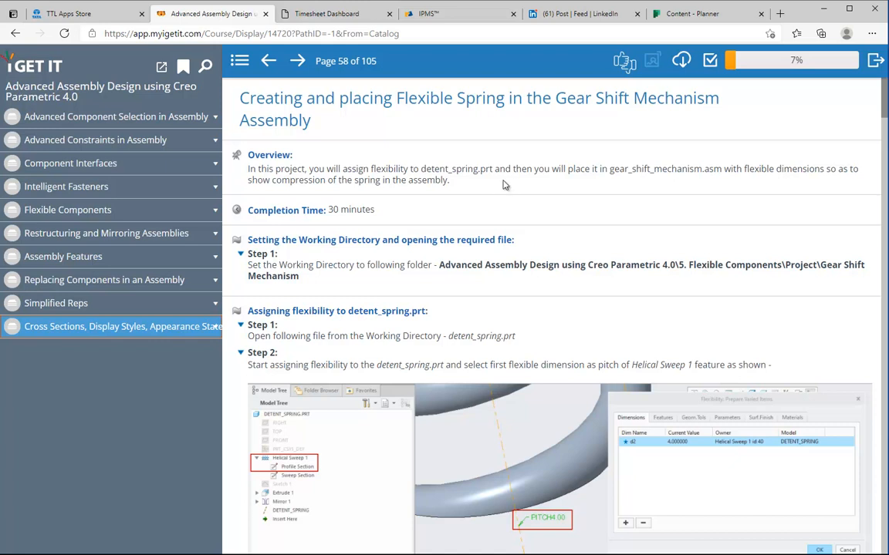
left_click(827, 11)
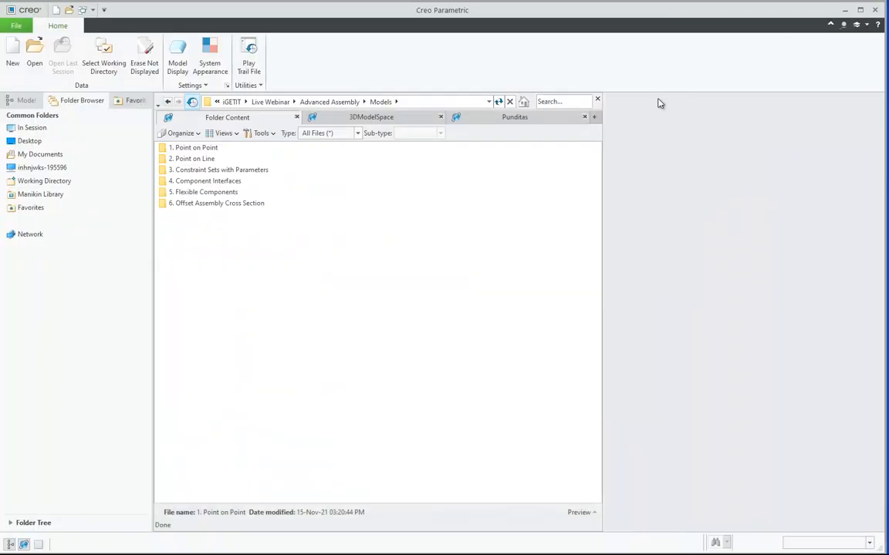
left_click(598, 101)
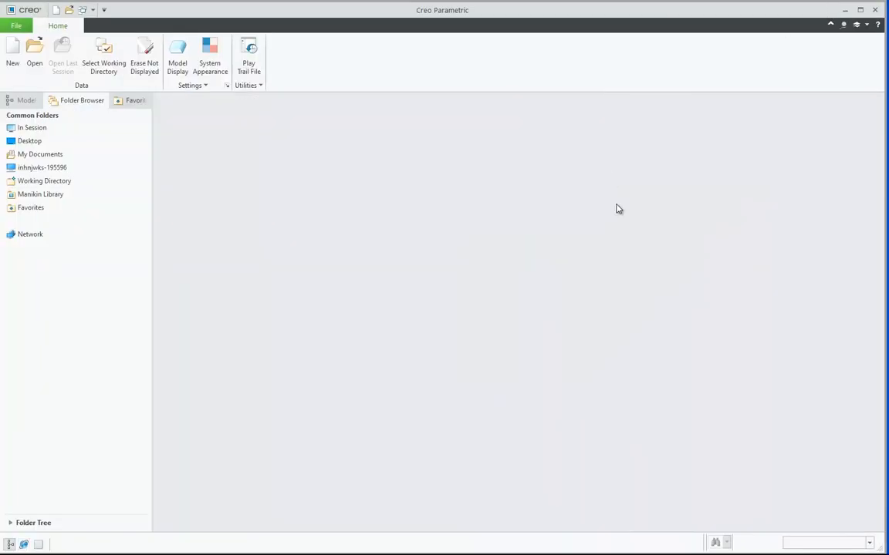